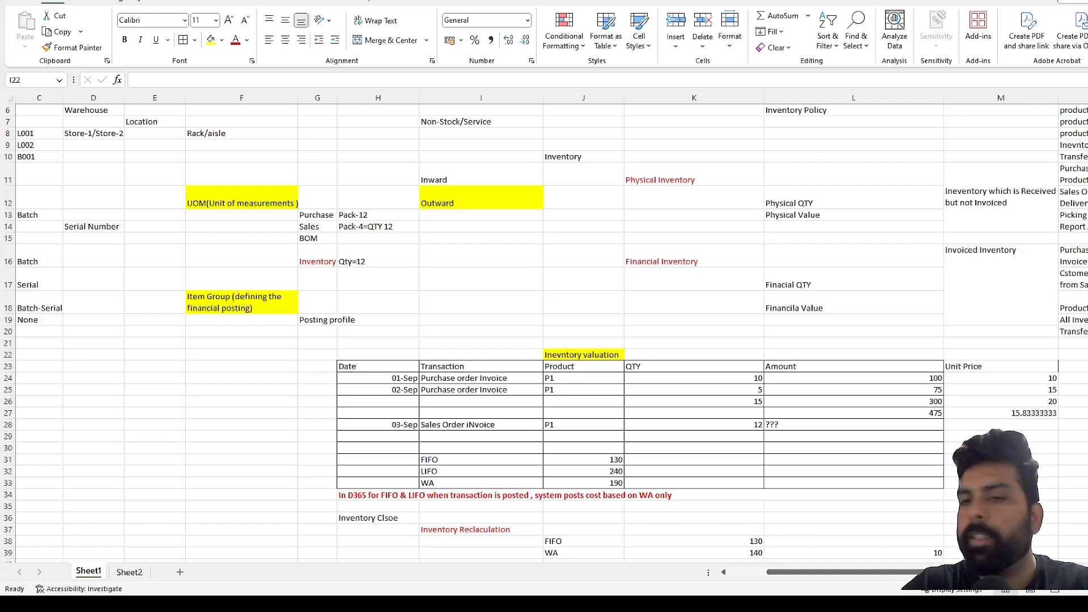
# - Examine the physical and financial quantity notes, and the product, quantity, amount and unit price details of the first two purchase order invoices
pyautogui.hotkey('alt', 'Tab')
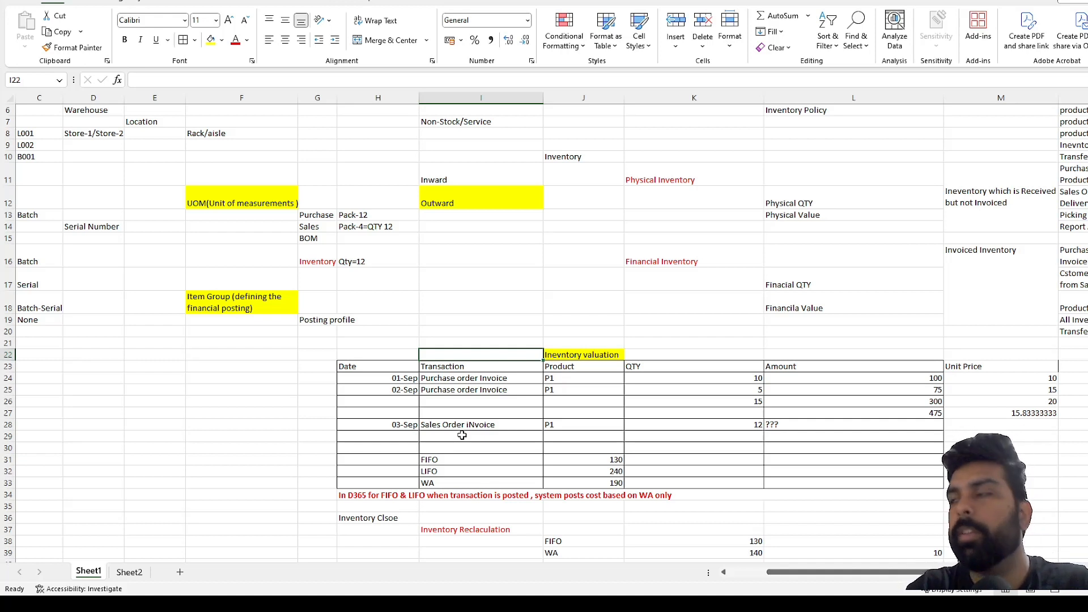
pyautogui.click(796, 196)
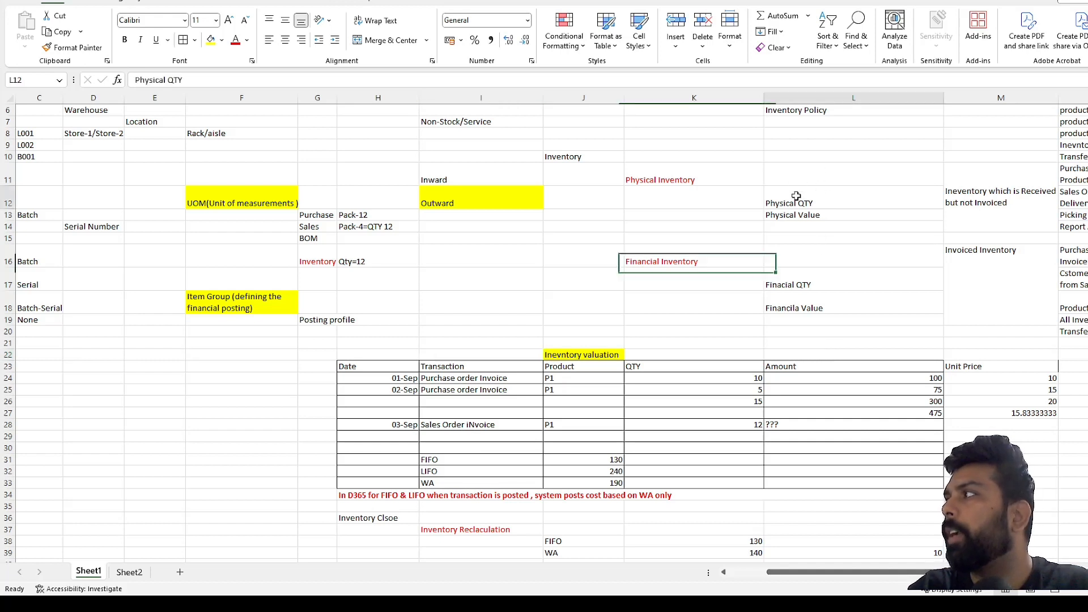
pyautogui.click(792, 273)
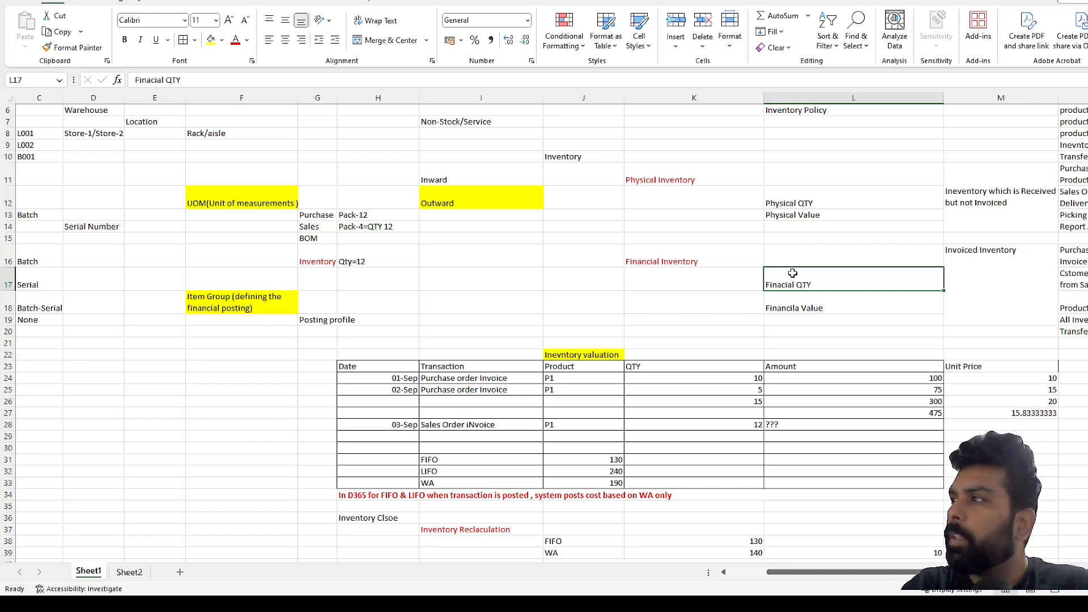
pyautogui.click(395, 376)
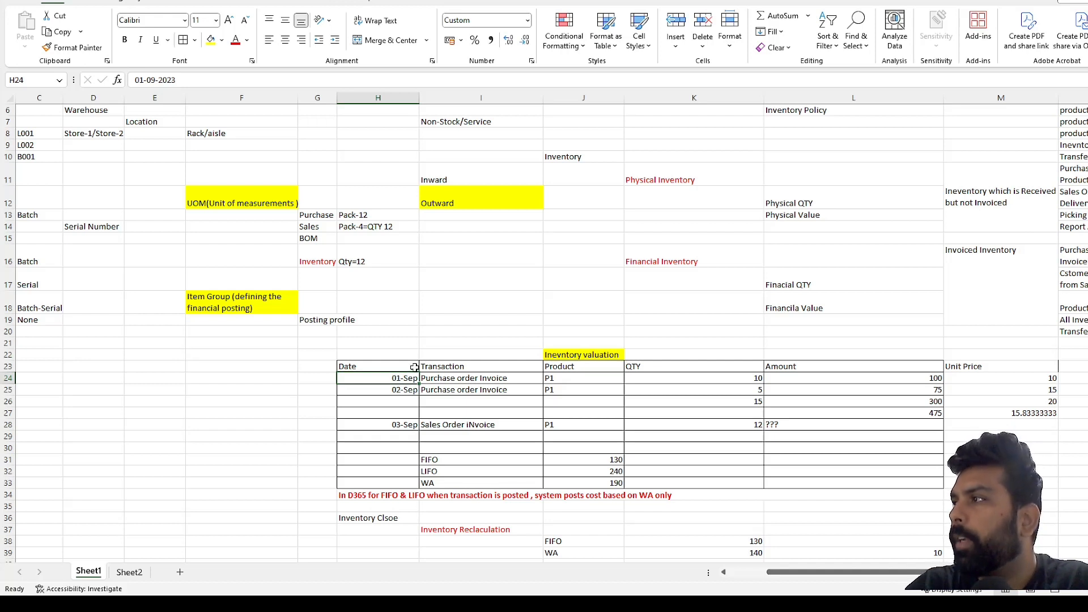
pyautogui.click(407, 367)
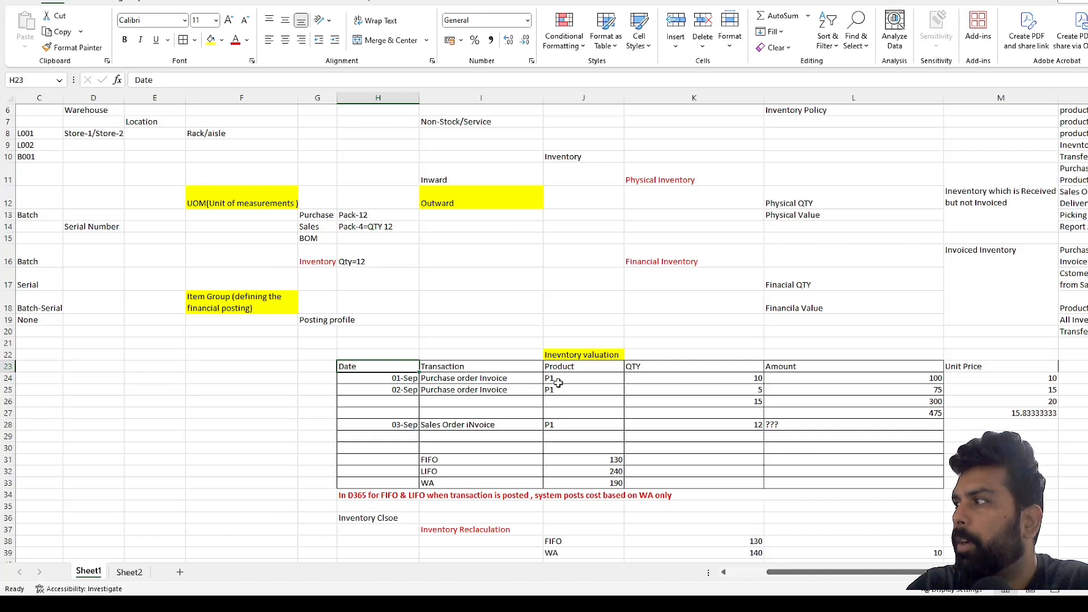
pyautogui.click(564, 381)
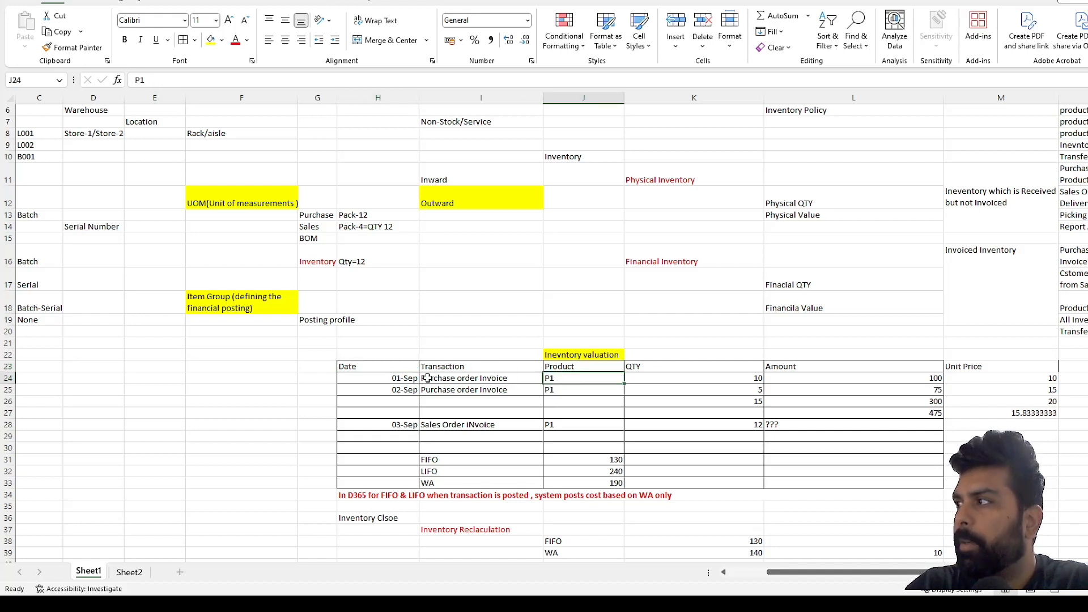
pyautogui.click(410, 381)
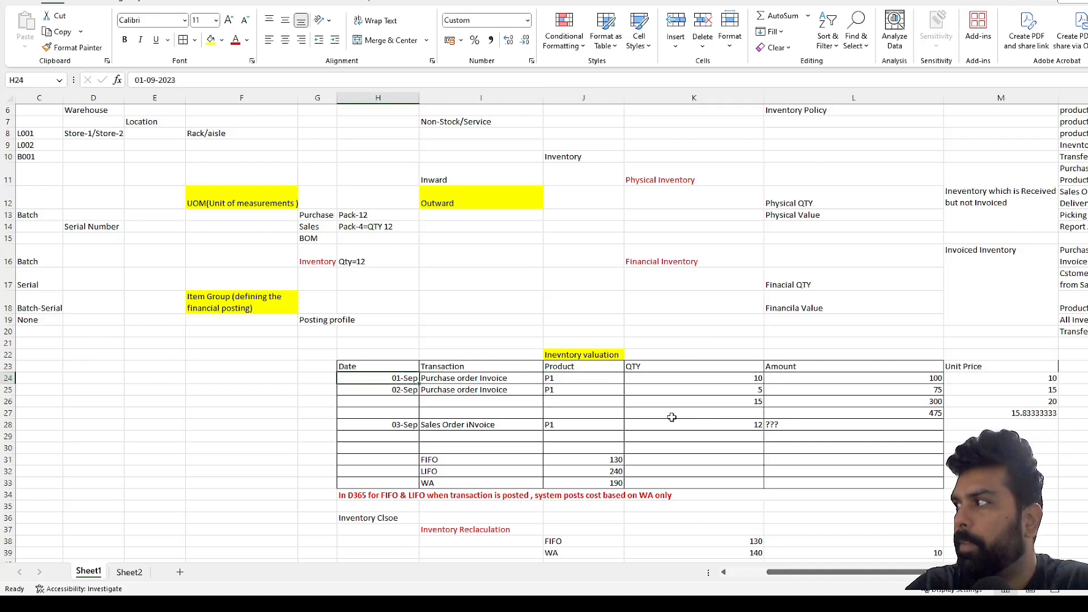
pyautogui.click(751, 378)
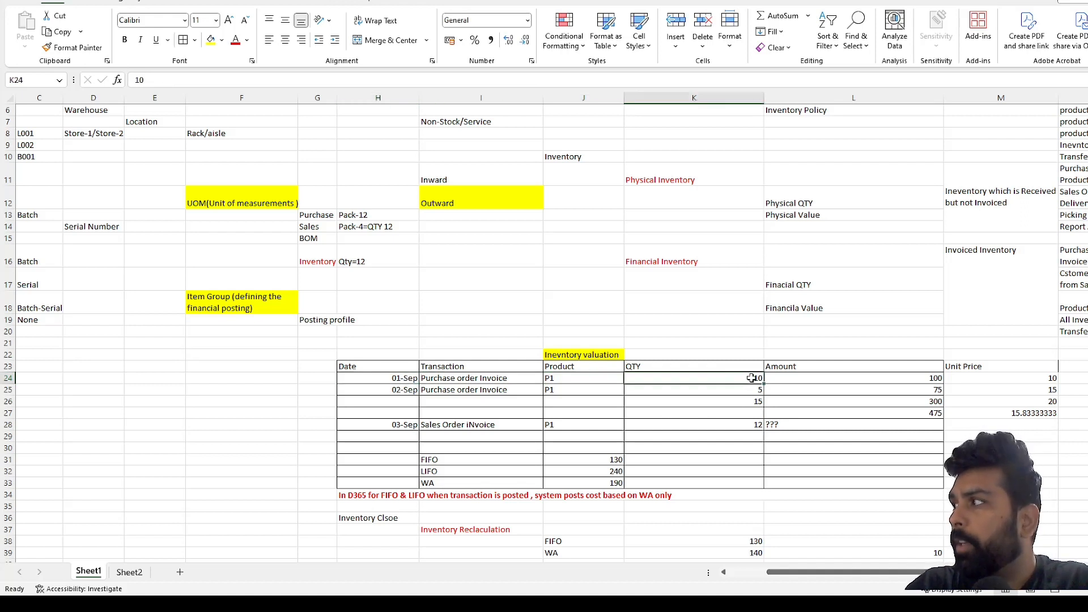
pyautogui.click(848, 381)
pyautogui.click(1005, 382)
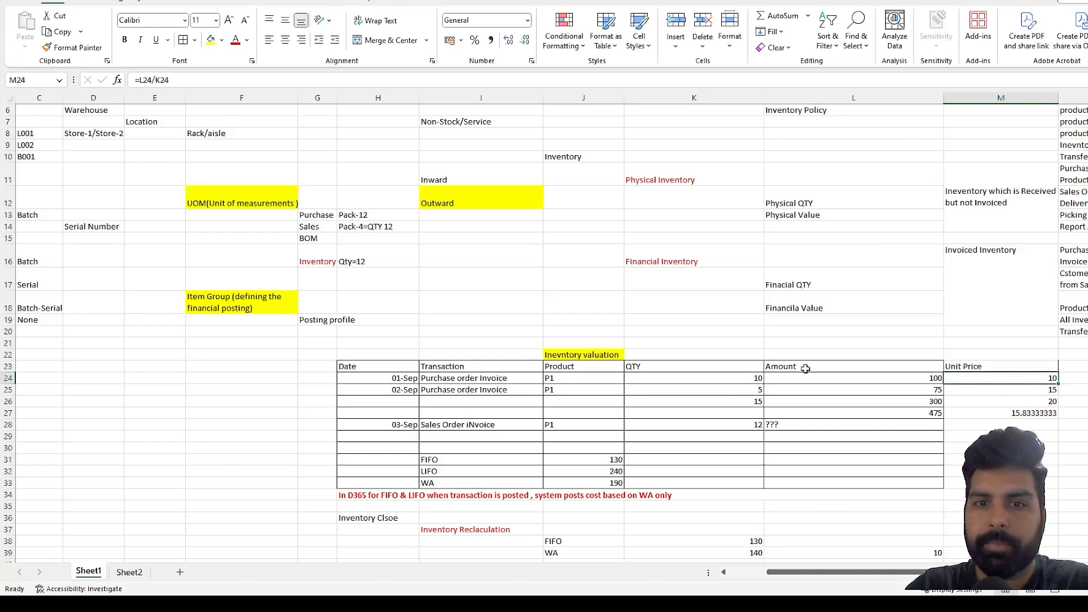
pyautogui.click(572, 387)
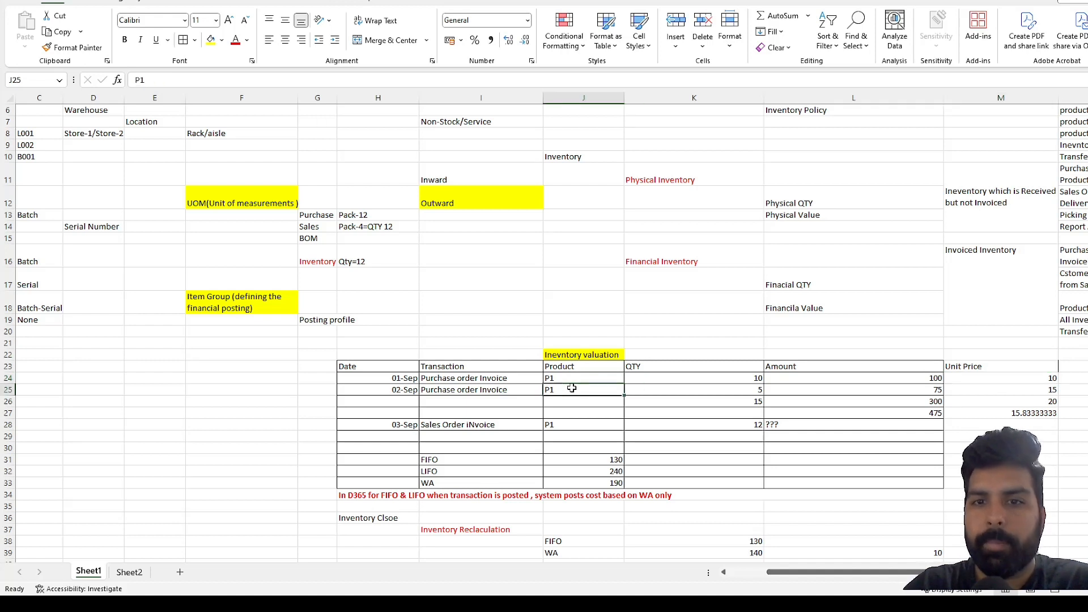
pyautogui.click(654, 389)
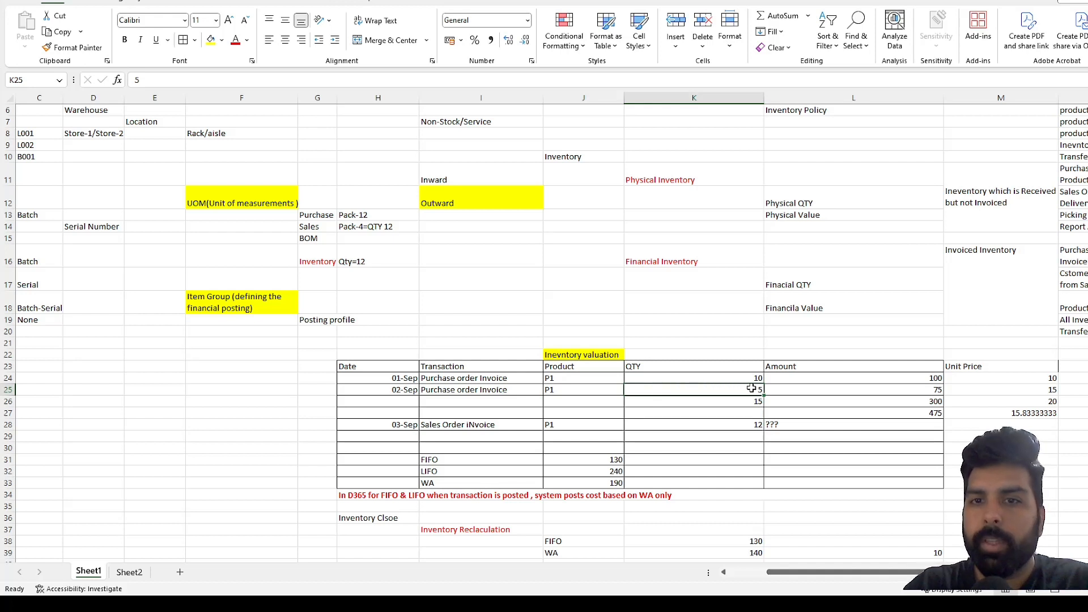
pyautogui.click(790, 390)
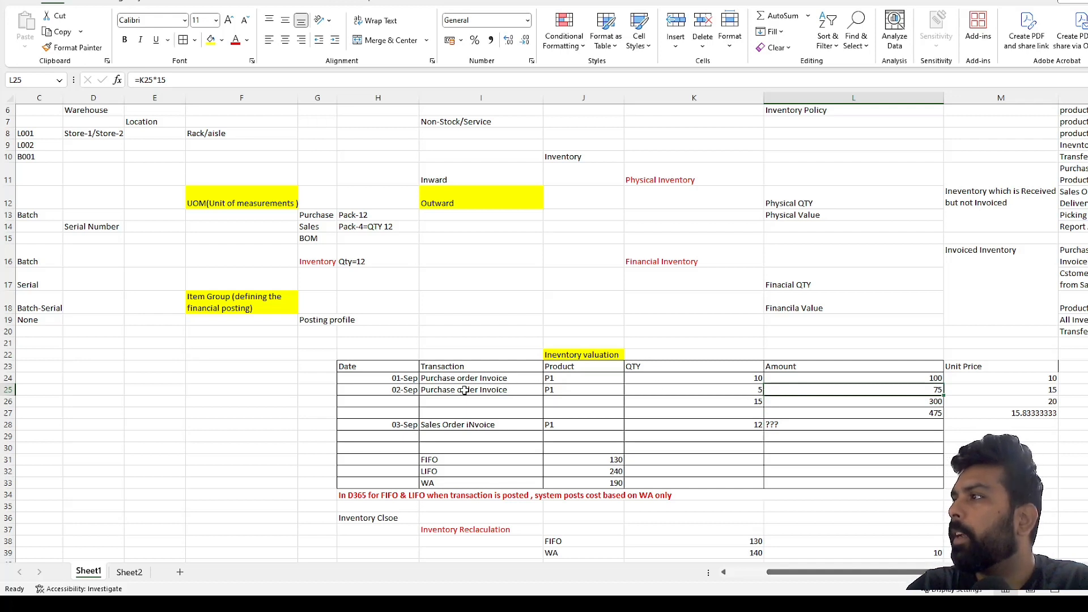
# - Fill the second purchase invoice's date, transaction and product down into row 26 and set the new row's date to 03-09-2023
pyautogui.moveTo(404, 391); pyautogui.dragTo(556, 400)
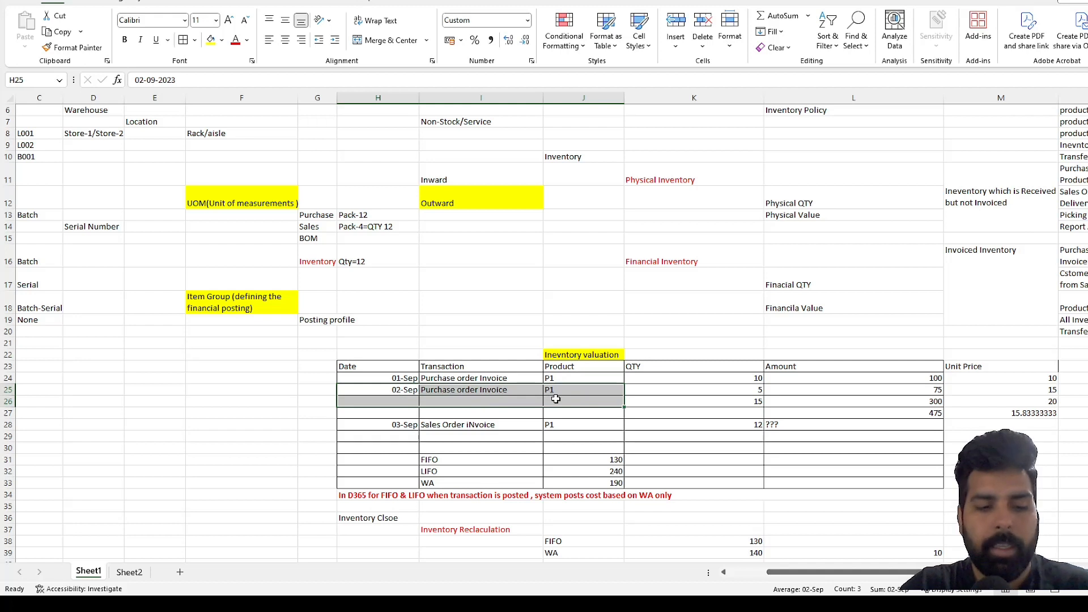
pyautogui.hotkey('ctrl', 'd')
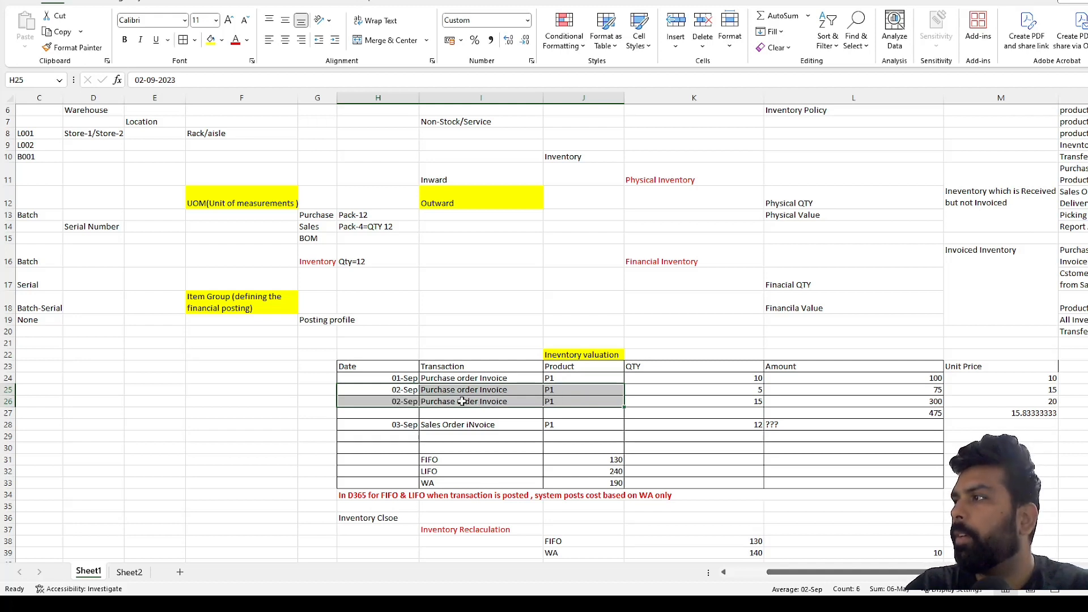
pyautogui.doubleClick(399, 401)
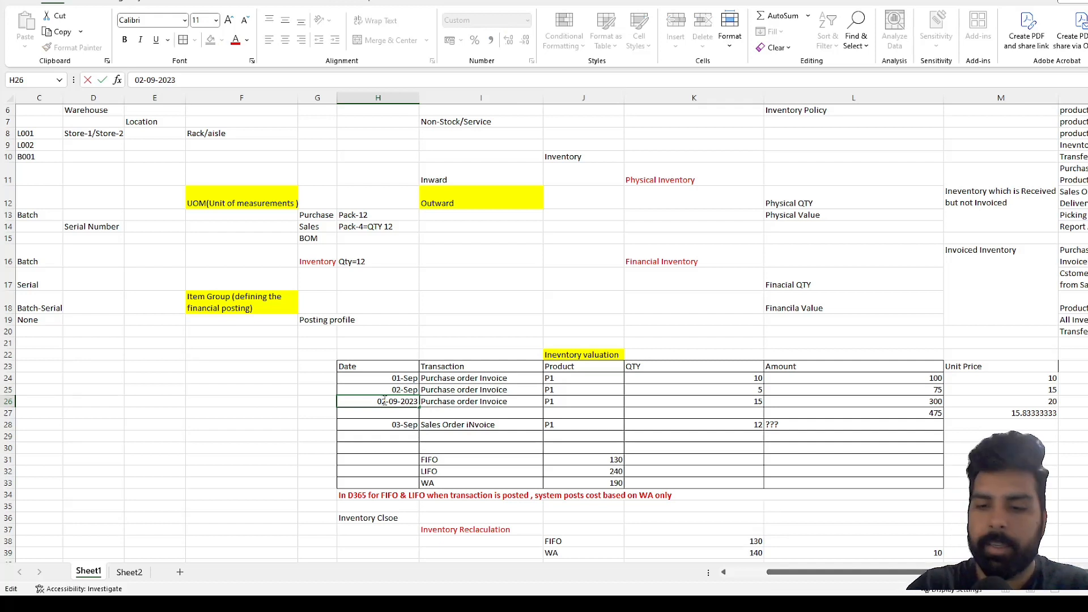
pyautogui.press('BackSpace')
pyautogui.write('3')
pyautogui.press('Tab')
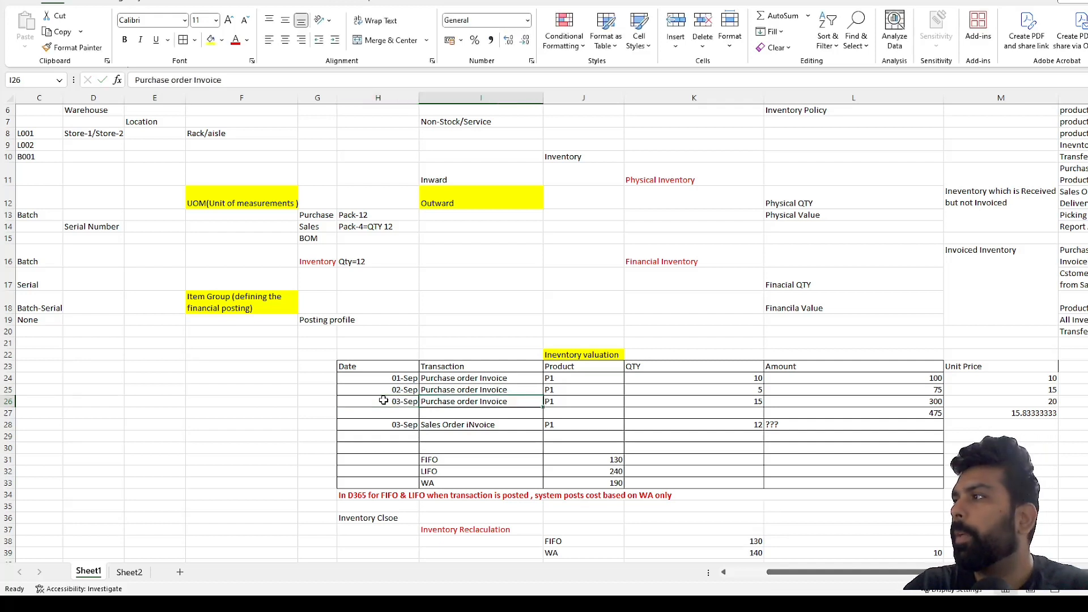
# - Review the product, quantity and amount of the third purchase invoice and of the sales order invoice, including the sales date
pyautogui.click(564, 399)
pyautogui.click(684, 399)
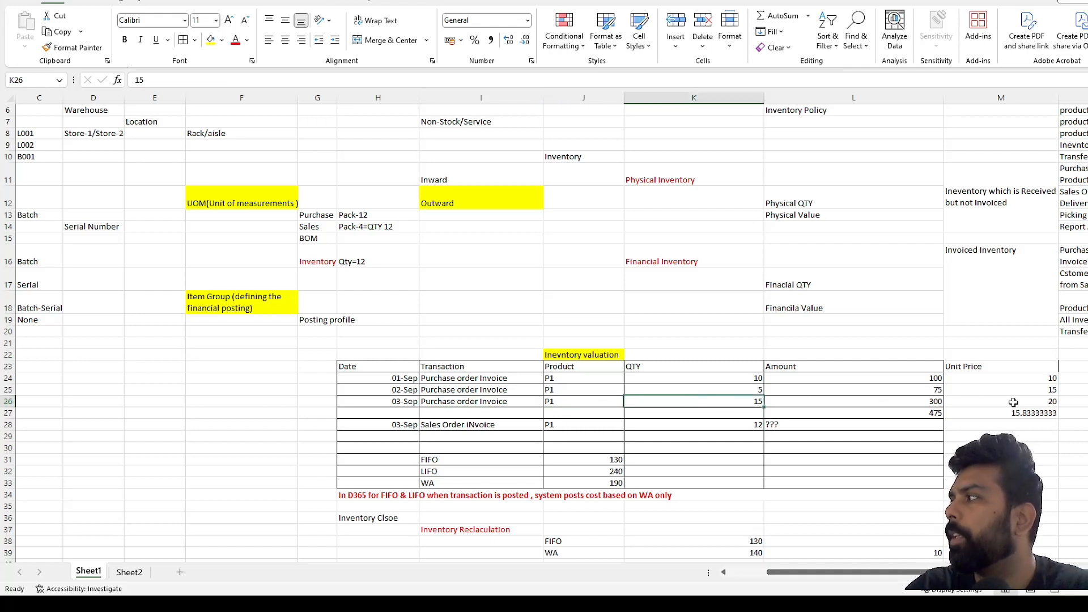
pyautogui.click(897, 404)
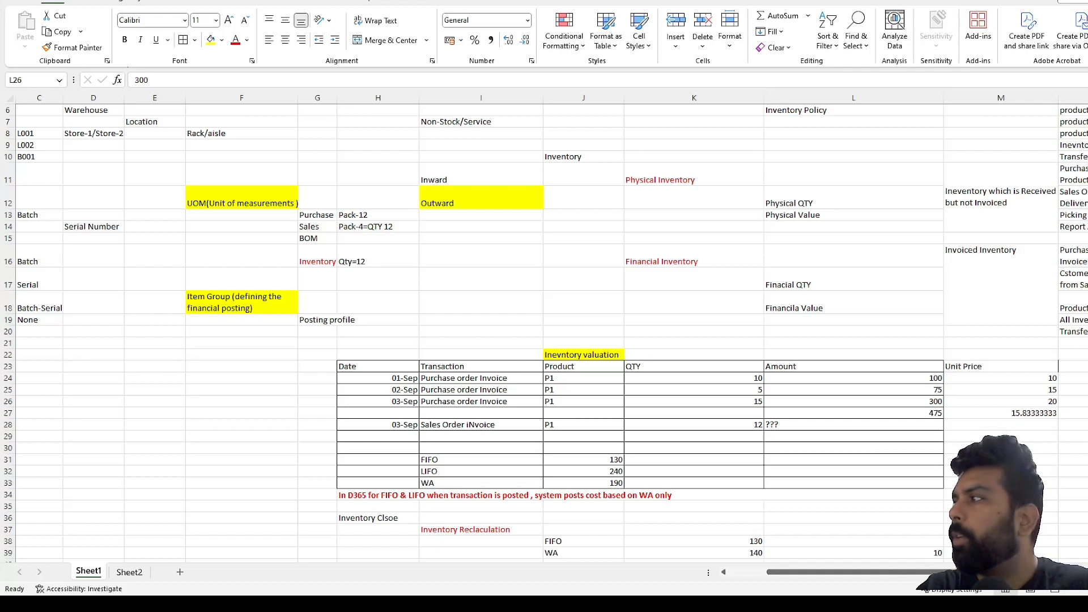
pyautogui.click(400, 425)
pyautogui.doubleClick(401, 425)
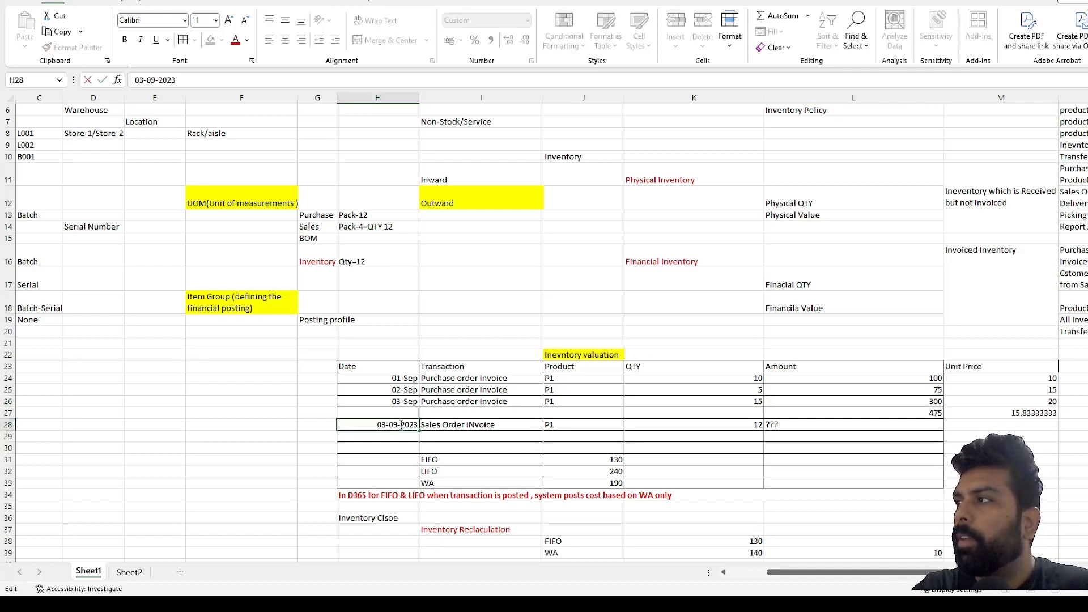
pyautogui.press('Return')
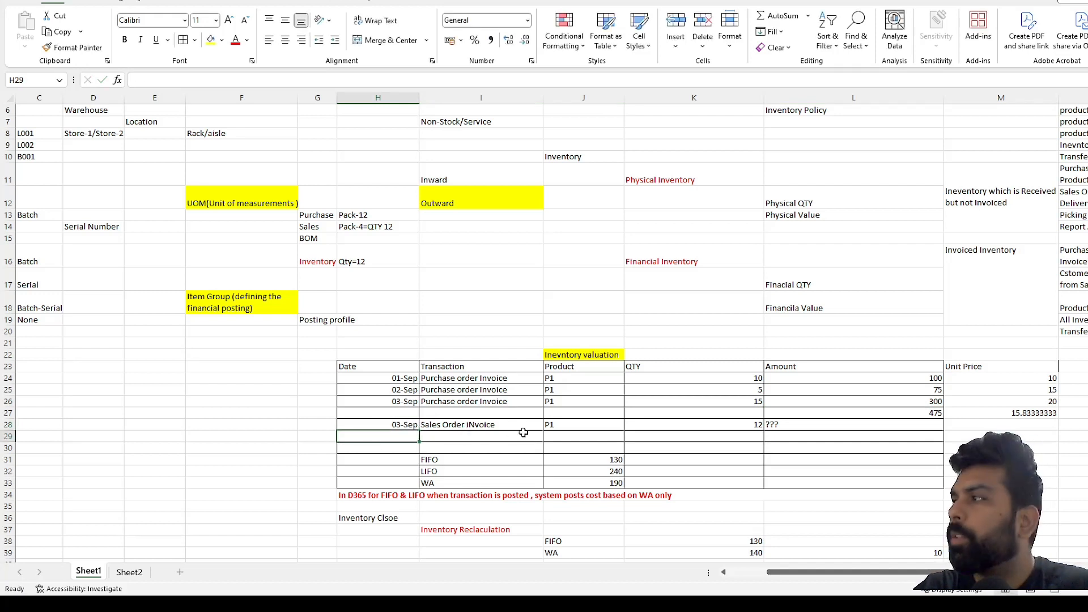
pyautogui.click(564, 424)
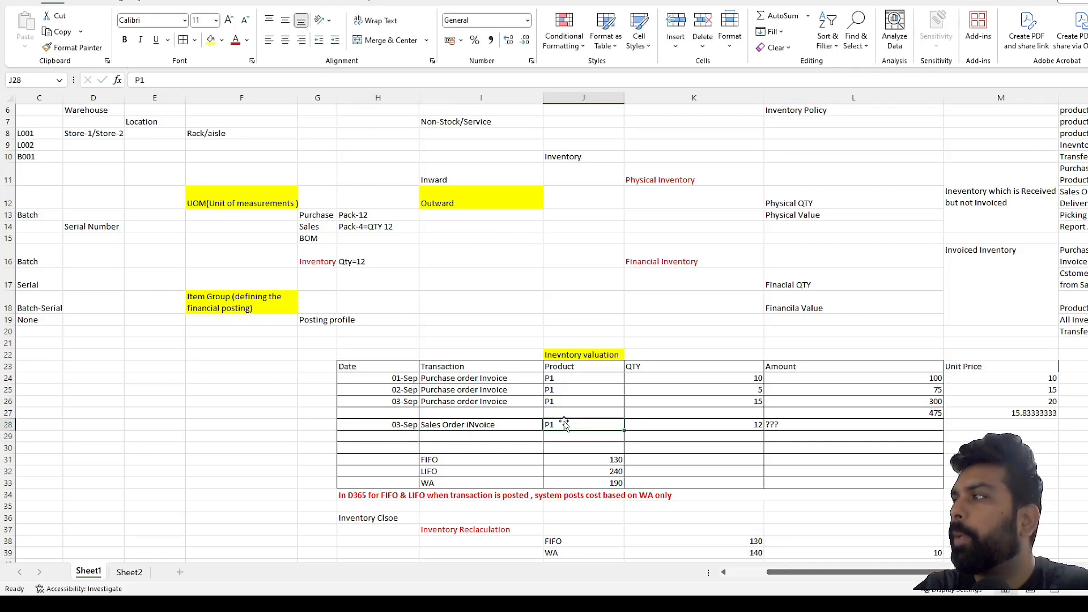
pyautogui.click(752, 424)
pyautogui.click(825, 424)
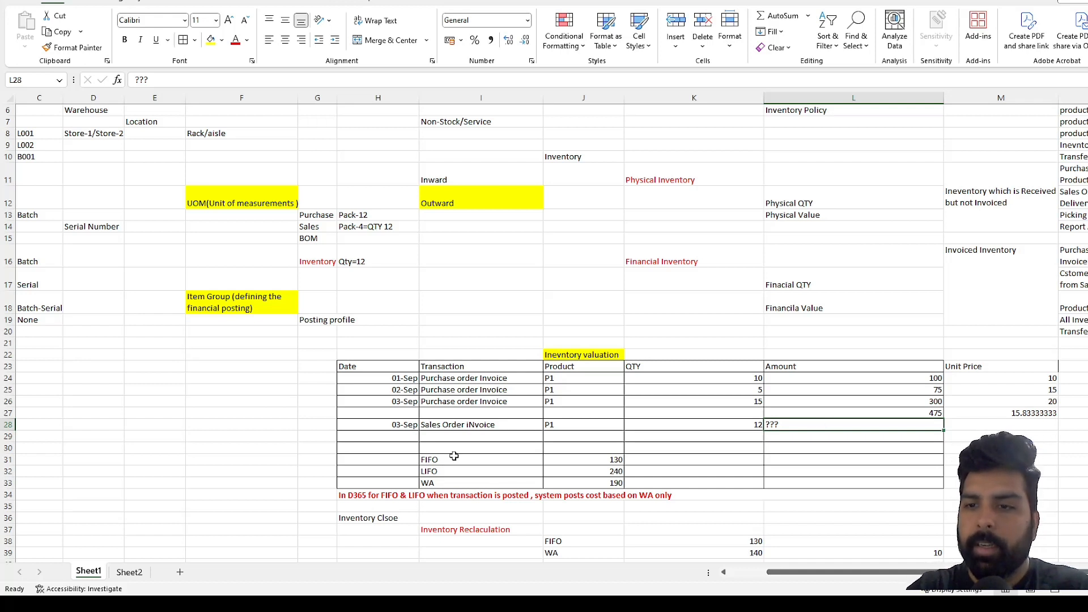
# - Examine the FIFO cost formula against the sales quantity and the quantities, amounts and unit price of the first two purchase invoices
pyautogui.hotkey('alt', 'Tab')
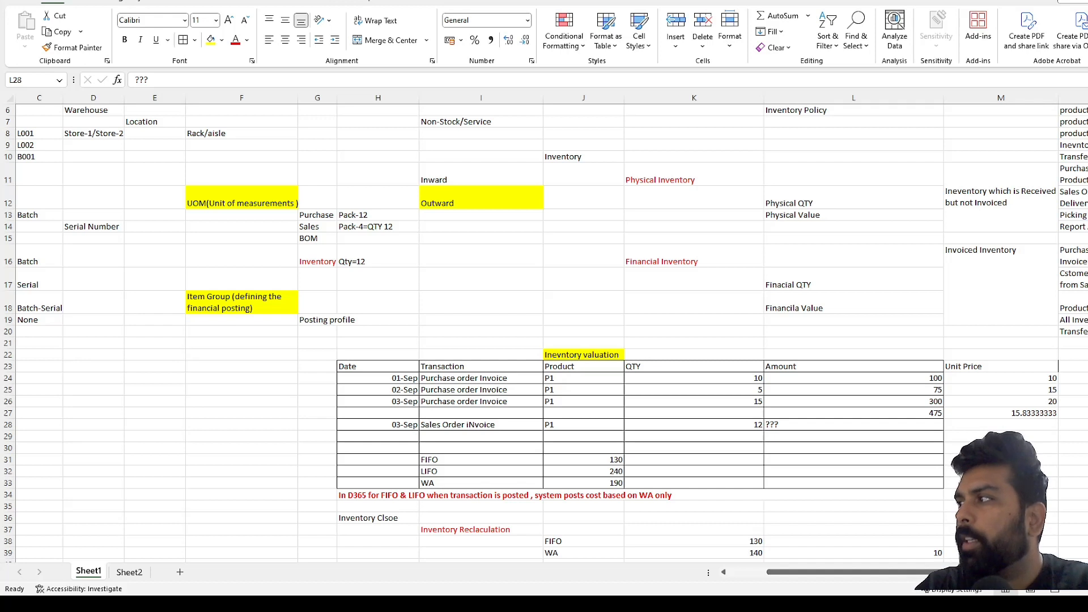
pyautogui.click(716, 423)
pyautogui.click(715, 423)
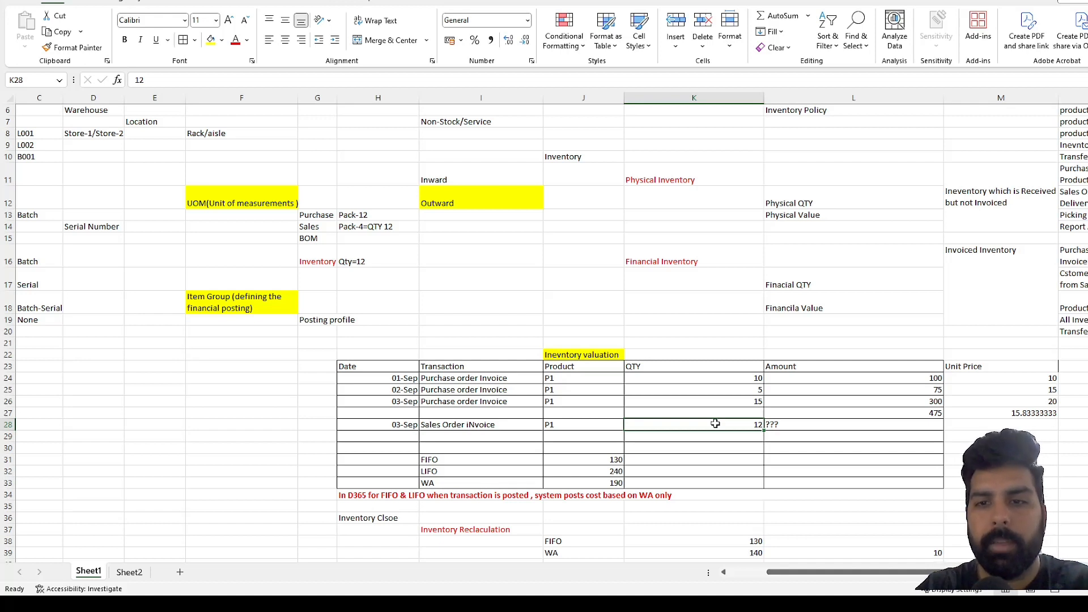
pyautogui.click(591, 460)
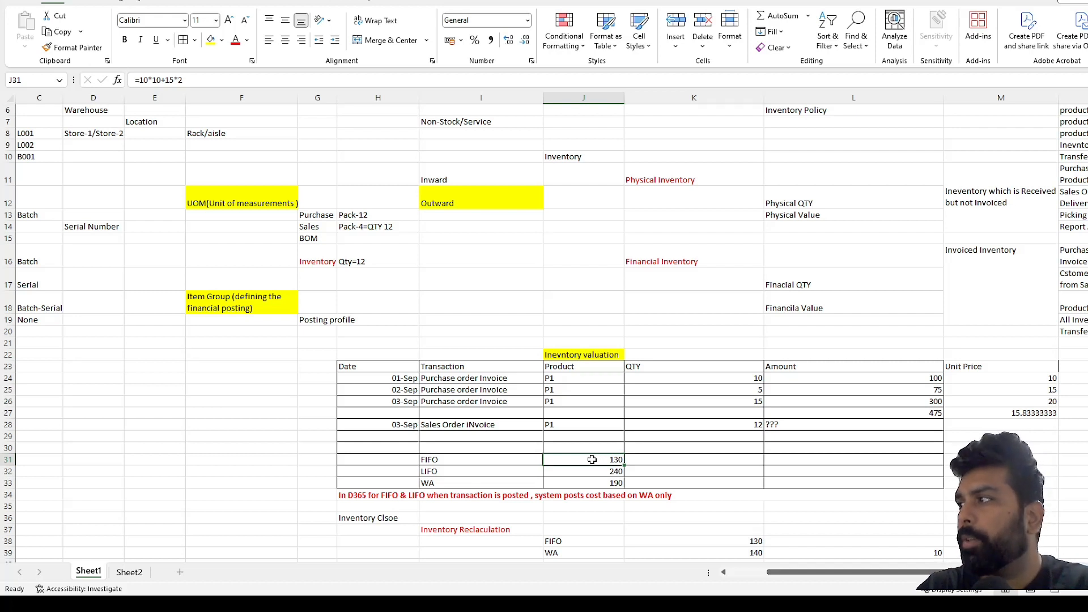
pyautogui.click(717, 425)
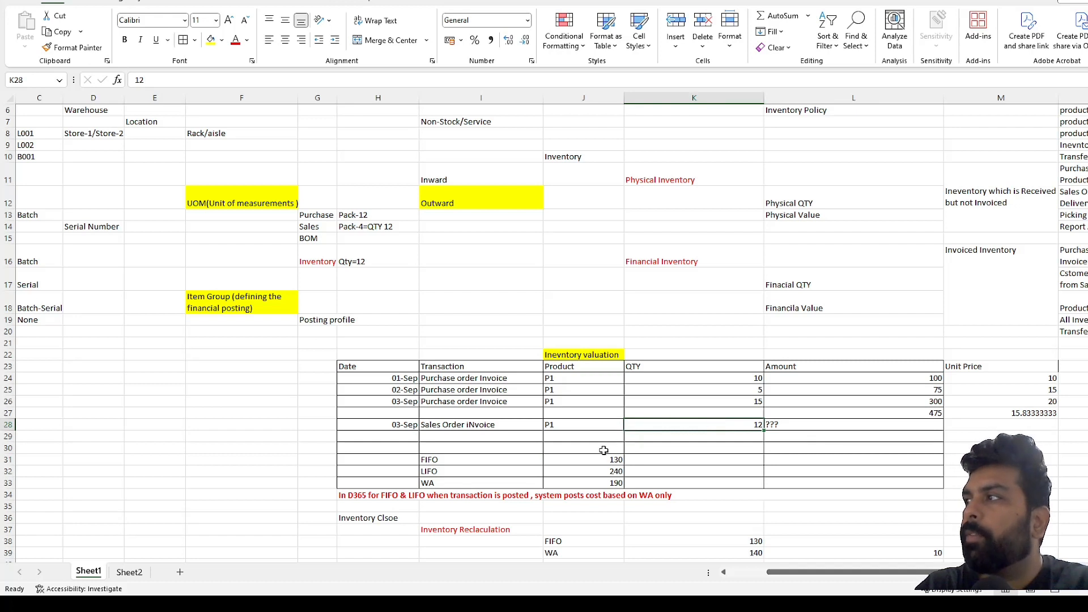
pyautogui.click(646, 380)
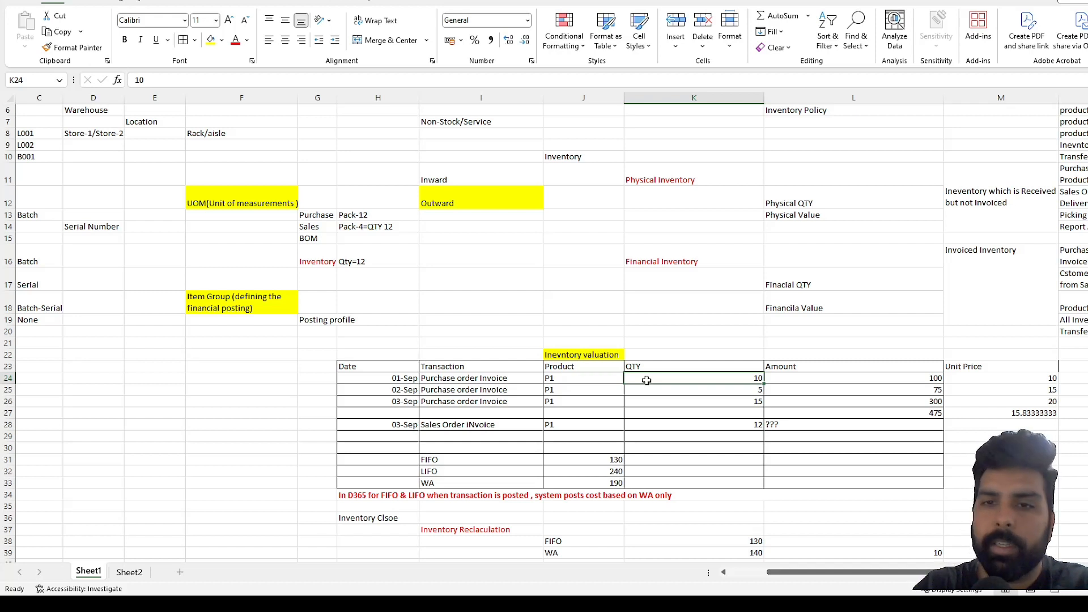
pyautogui.click(817, 384)
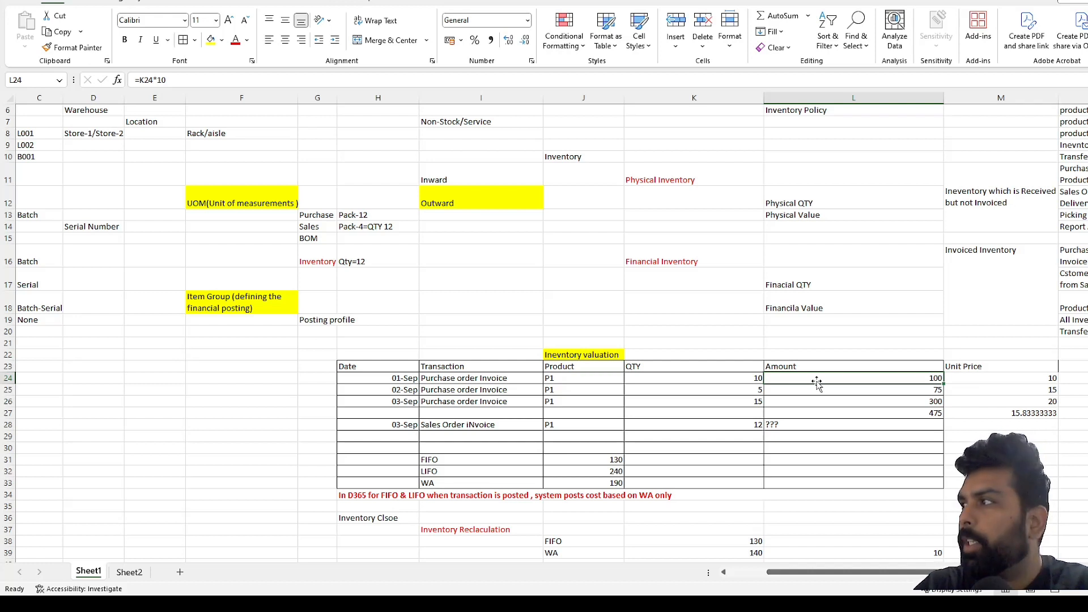
pyautogui.click(750, 390)
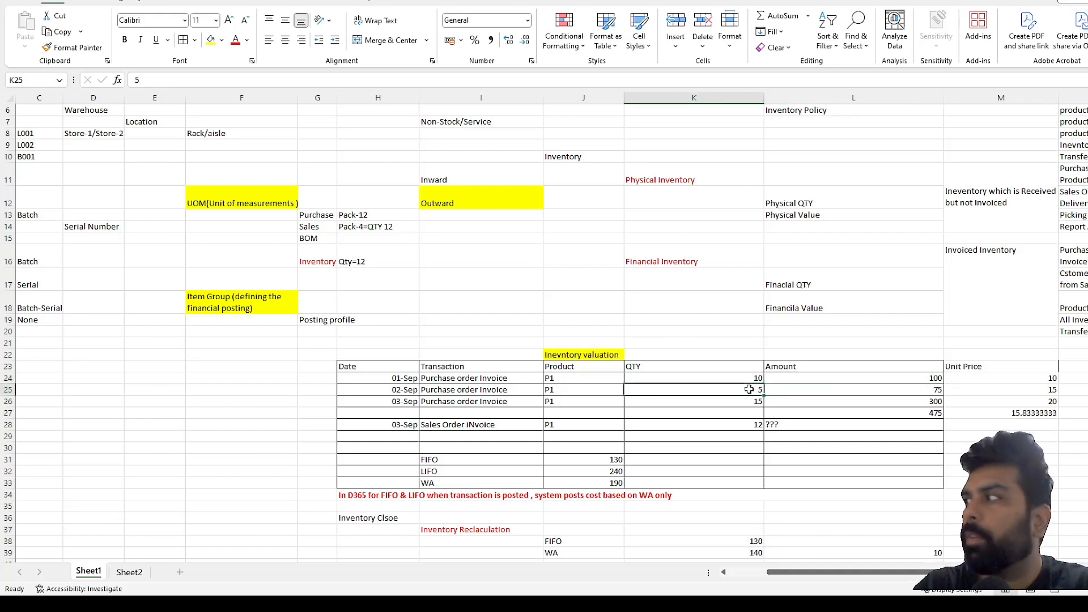
pyautogui.click(1037, 390)
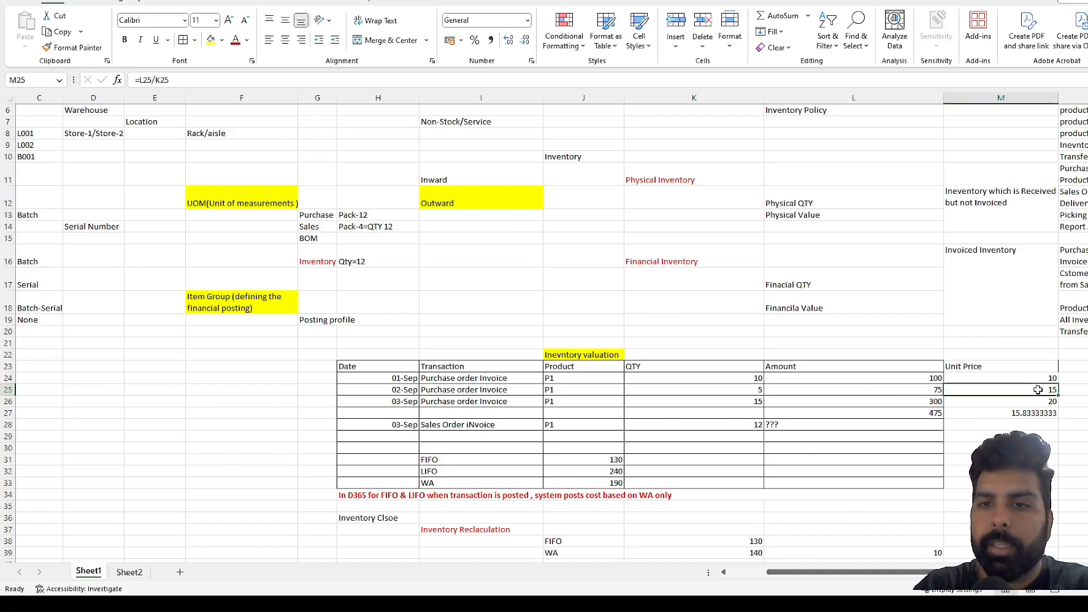
pyautogui.click(932, 379)
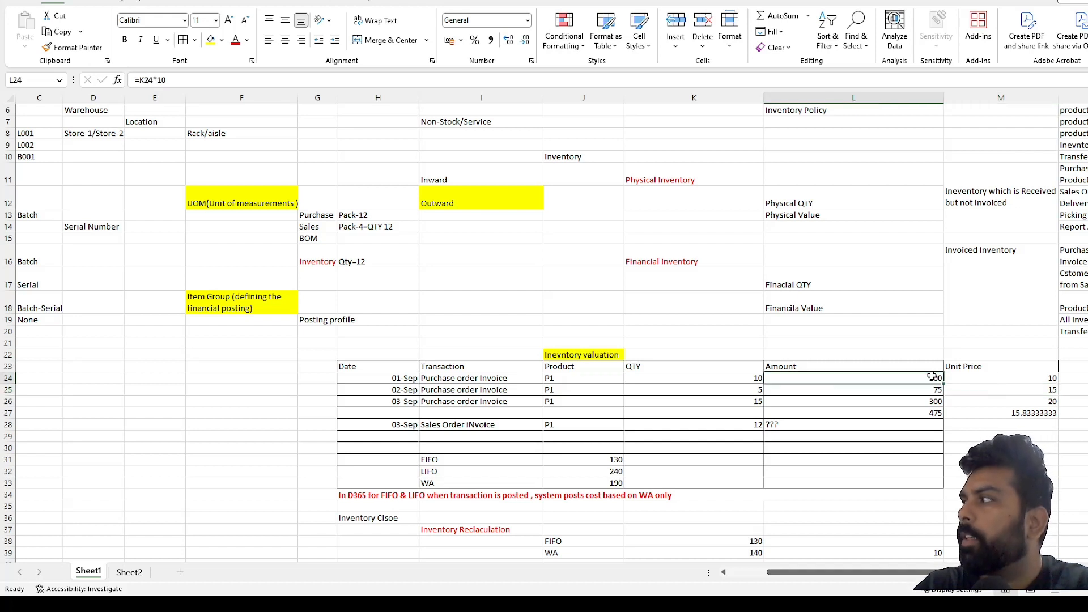
pyautogui.click(614, 463)
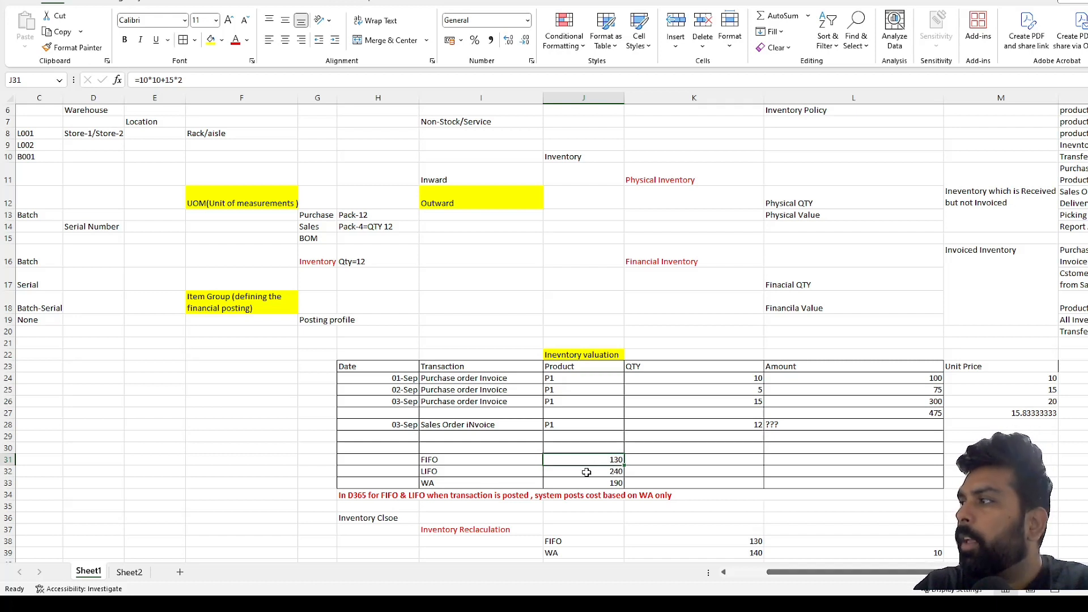
# - Examine the LIFO cost against the date, quantity and unit price of the third purchase order invoice
pyautogui.click(587, 472)
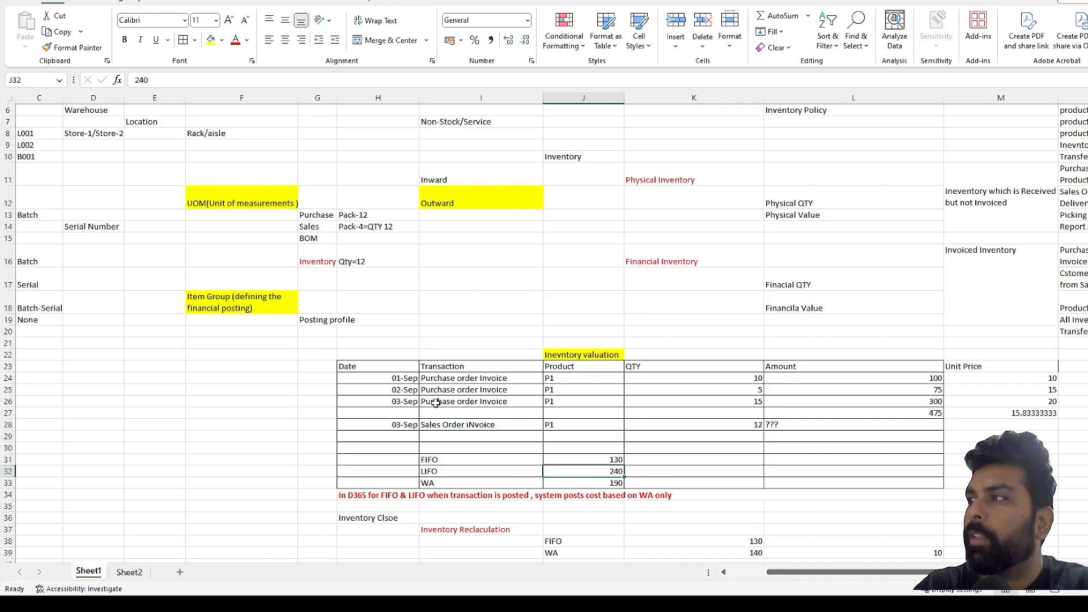
pyautogui.click(401, 404)
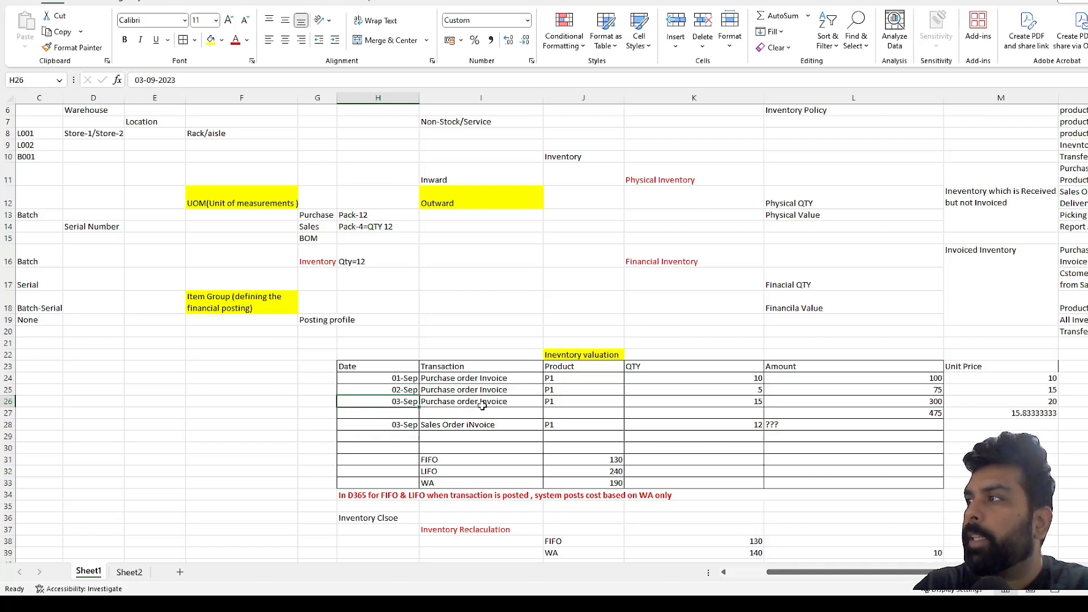
pyautogui.click(727, 403)
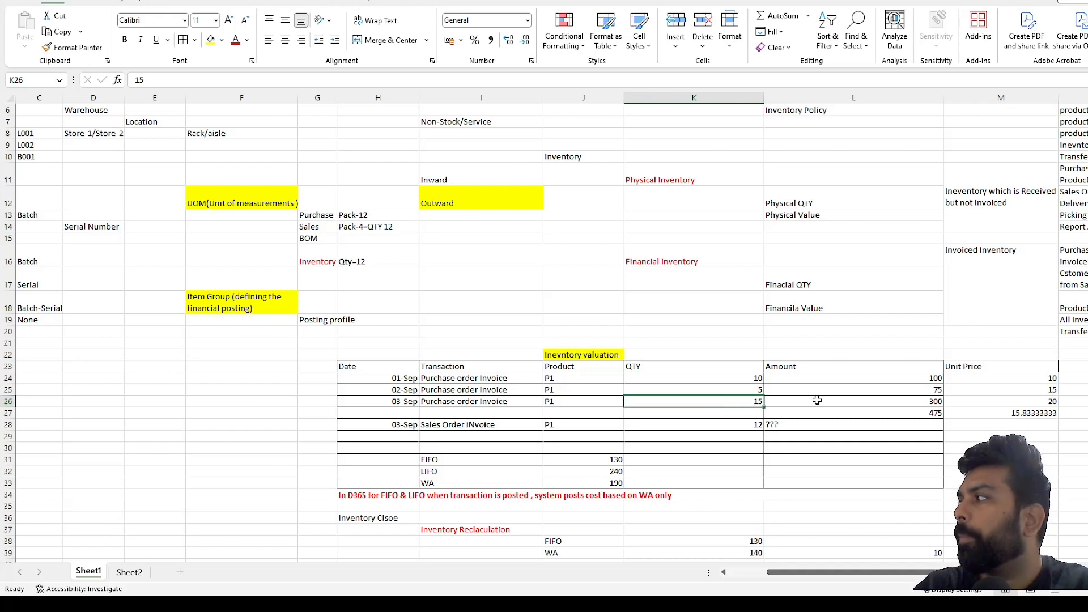
pyautogui.click(1052, 400)
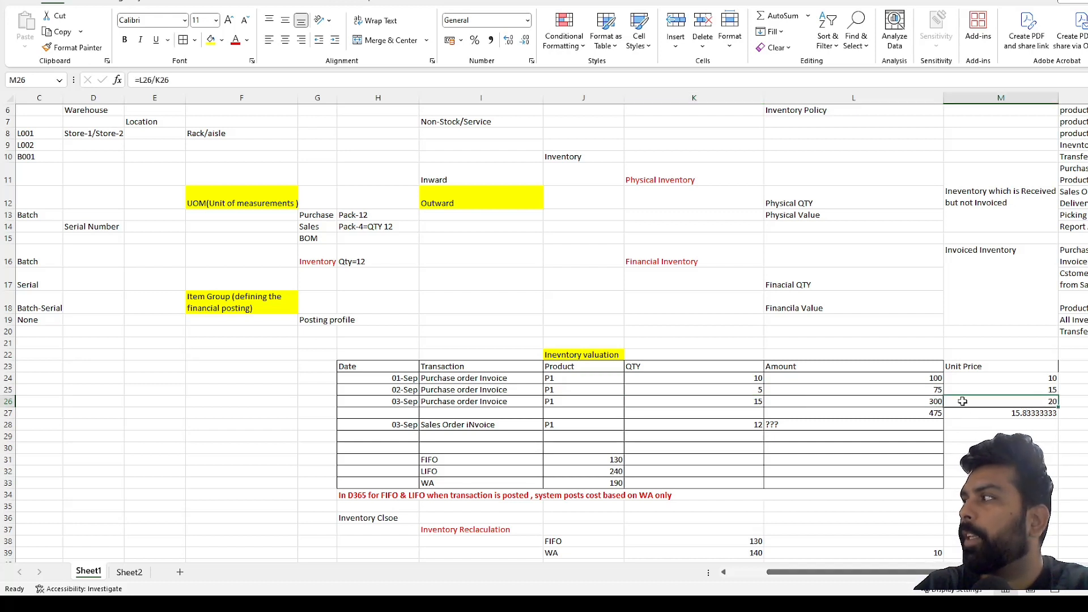
pyautogui.click(600, 471)
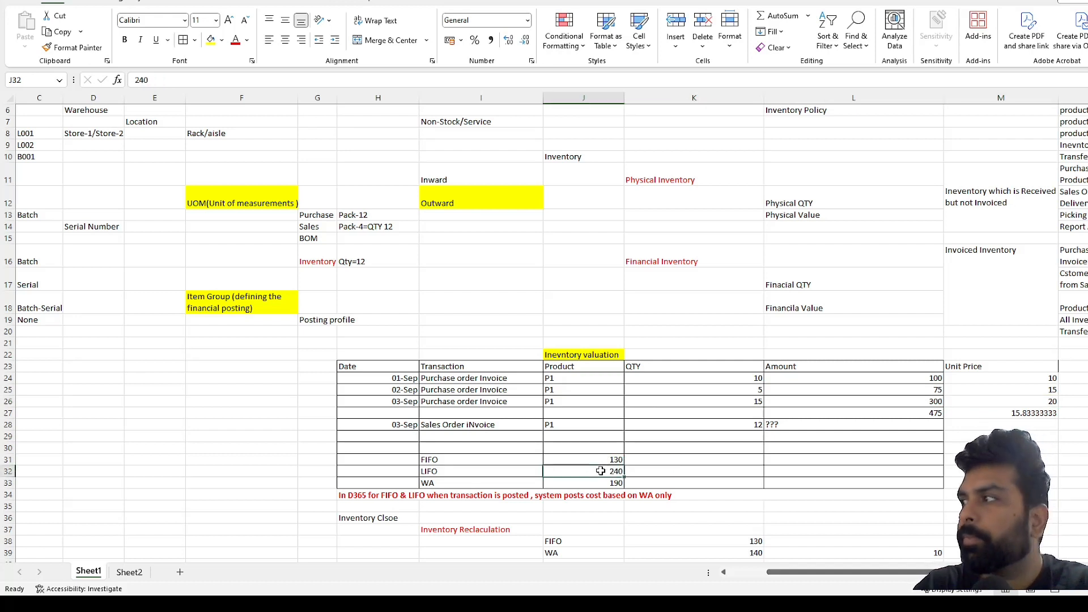
# - Examine the weighted average cost formula together with the total purchase amount and the average unit price formulas
pyautogui.click(590, 481)
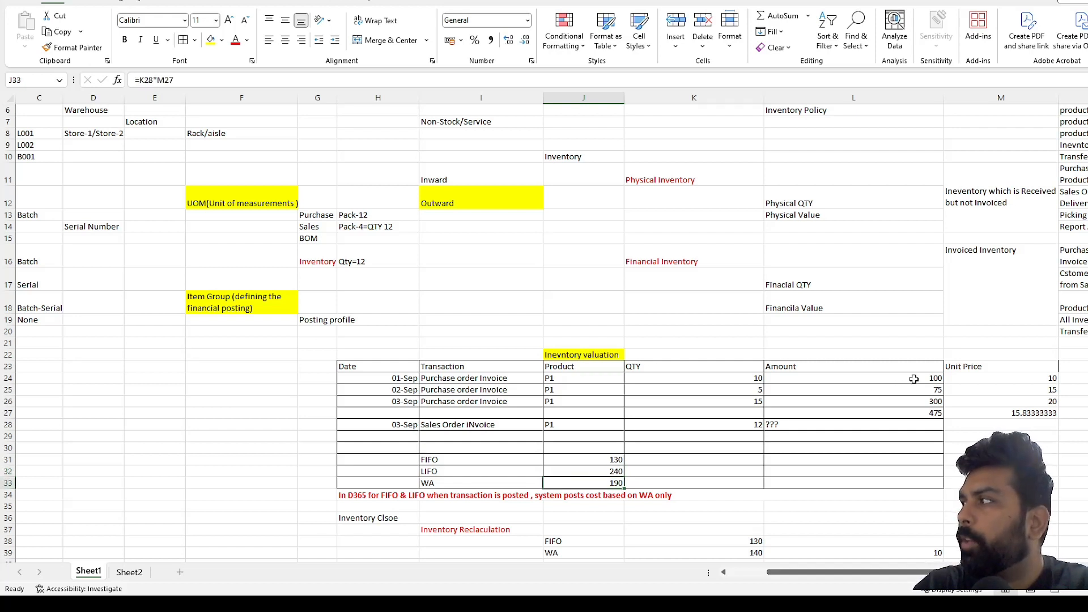
pyautogui.click(909, 413)
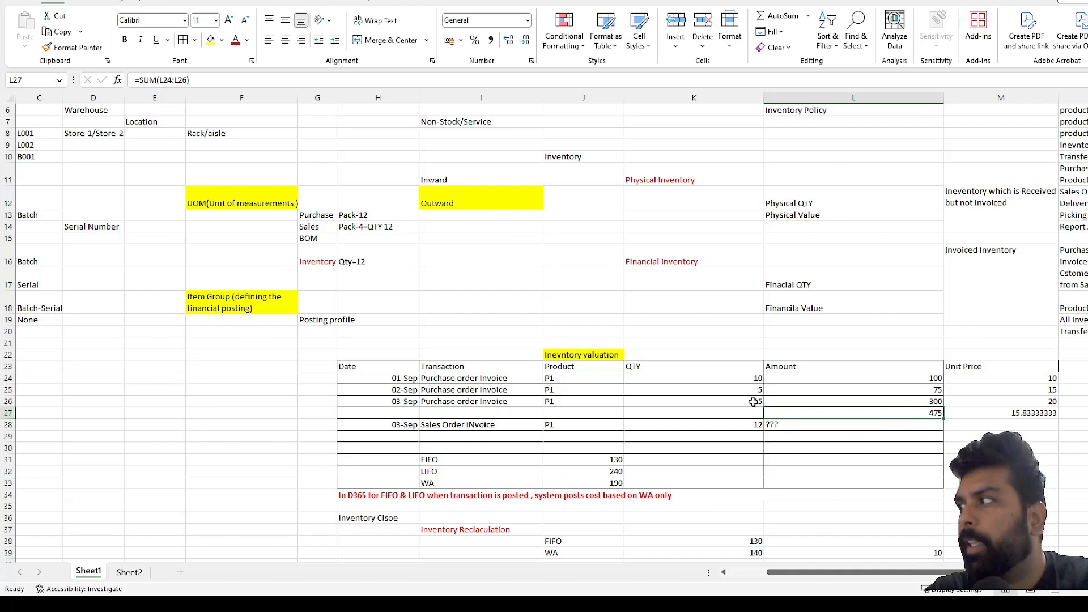
pyautogui.click(1016, 416)
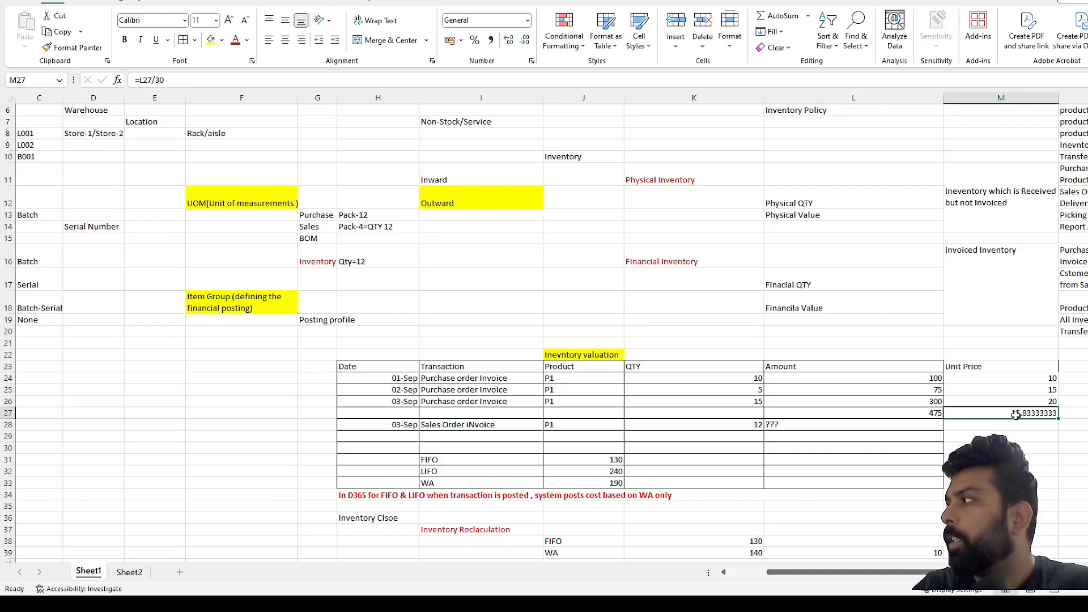
pyautogui.click(600, 486)
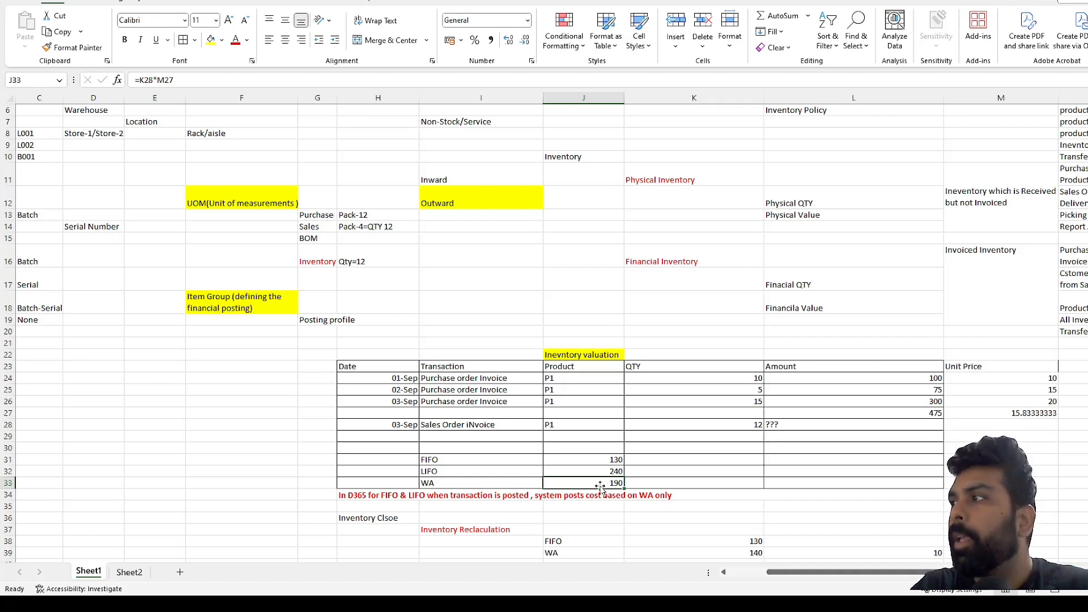
# - Recheck the FIFO method's cost formula and the quantity on the sales order invoice
pyautogui.click(462, 457)
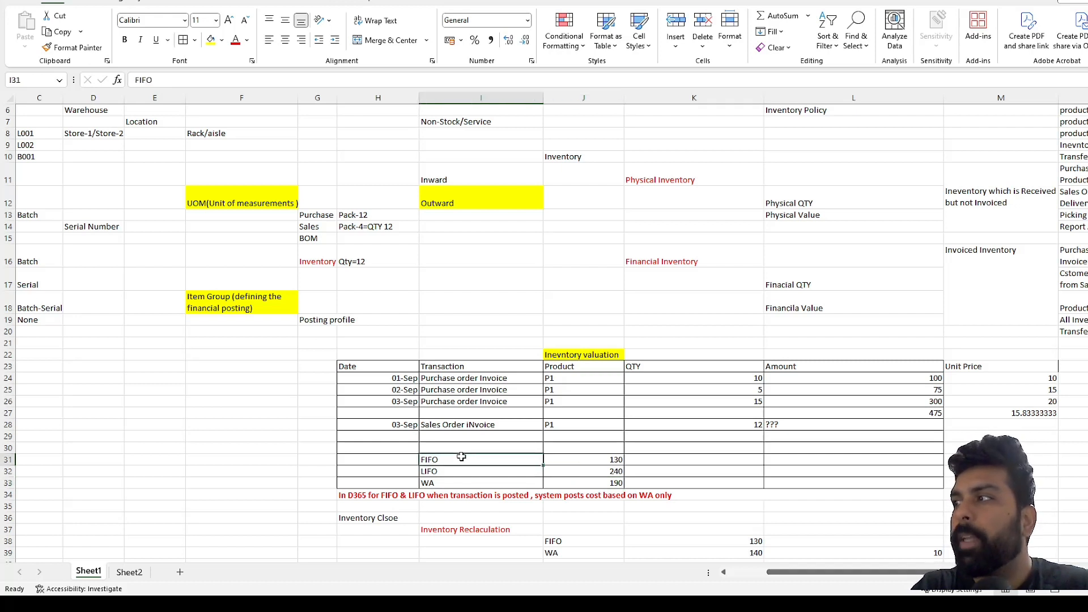
pyautogui.click(582, 460)
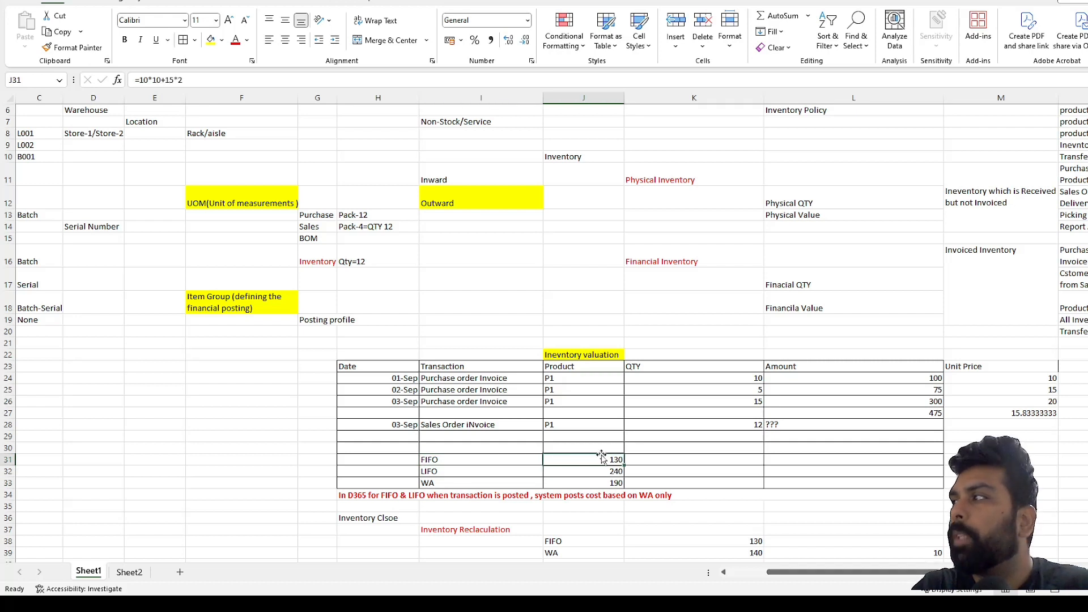
pyautogui.click(731, 426)
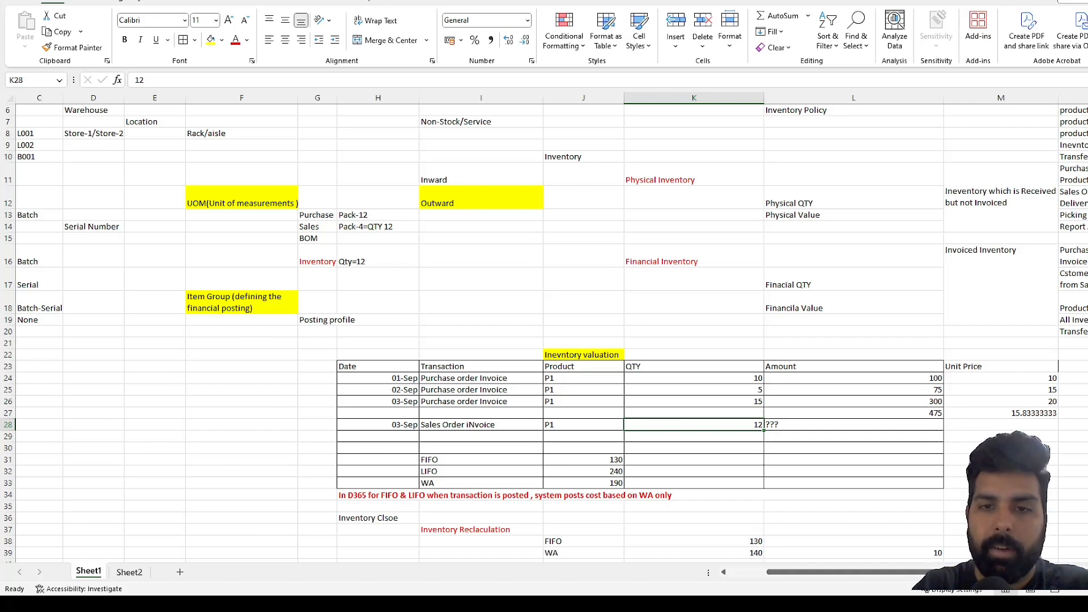
# - Switch to Sheet2 and review the Weighted Average table's headings, from date and transaction type to physical, financial and total quantities and values
pyautogui.hotkey('ctrl', 'pagedown')
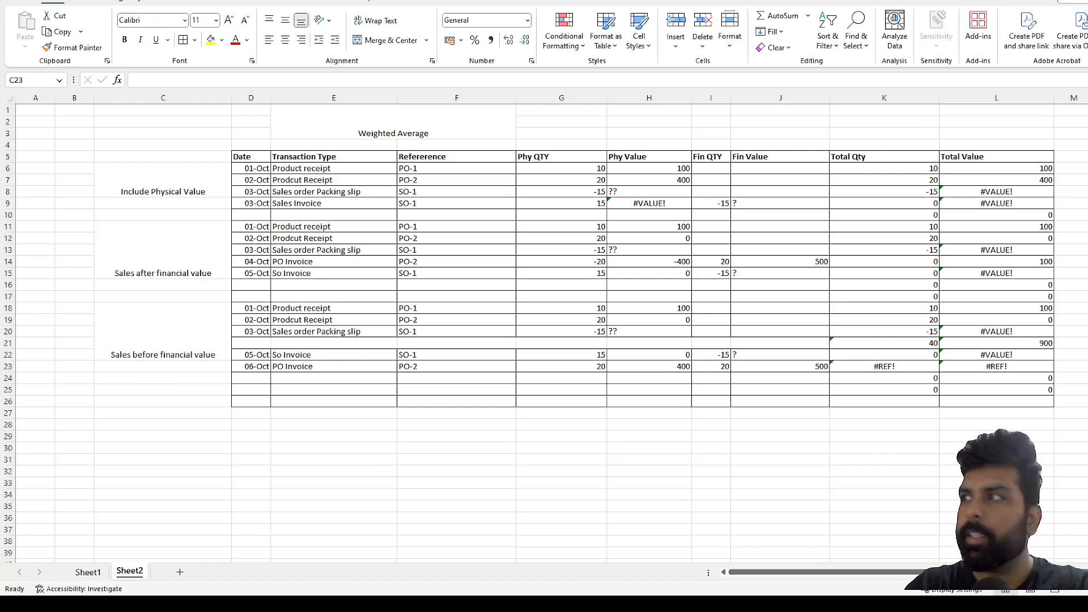
pyautogui.click(324, 191)
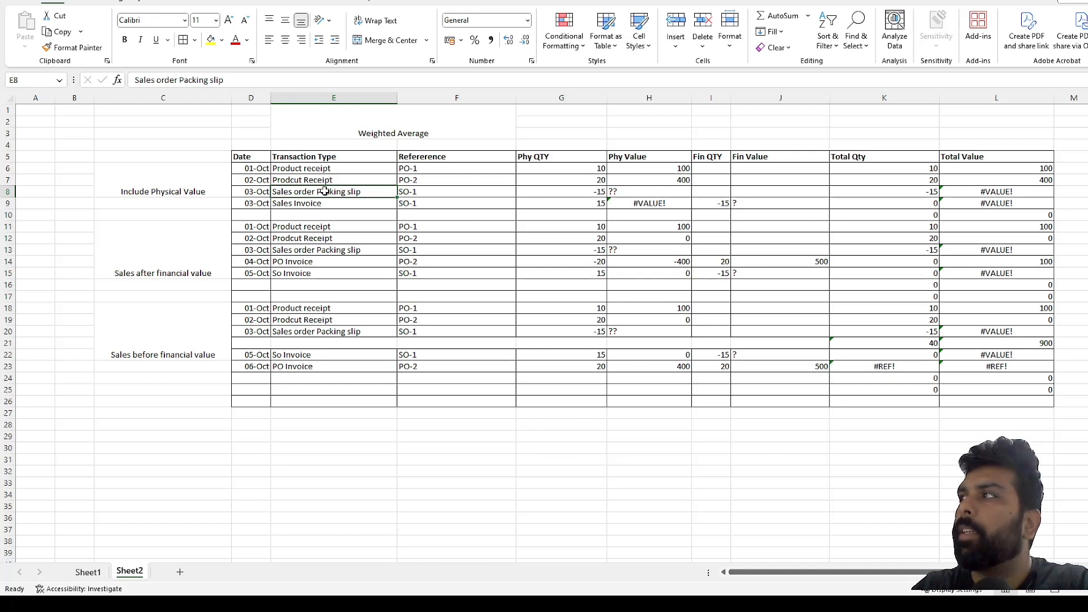
pyautogui.click(259, 157)
pyautogui.click(310, 156)
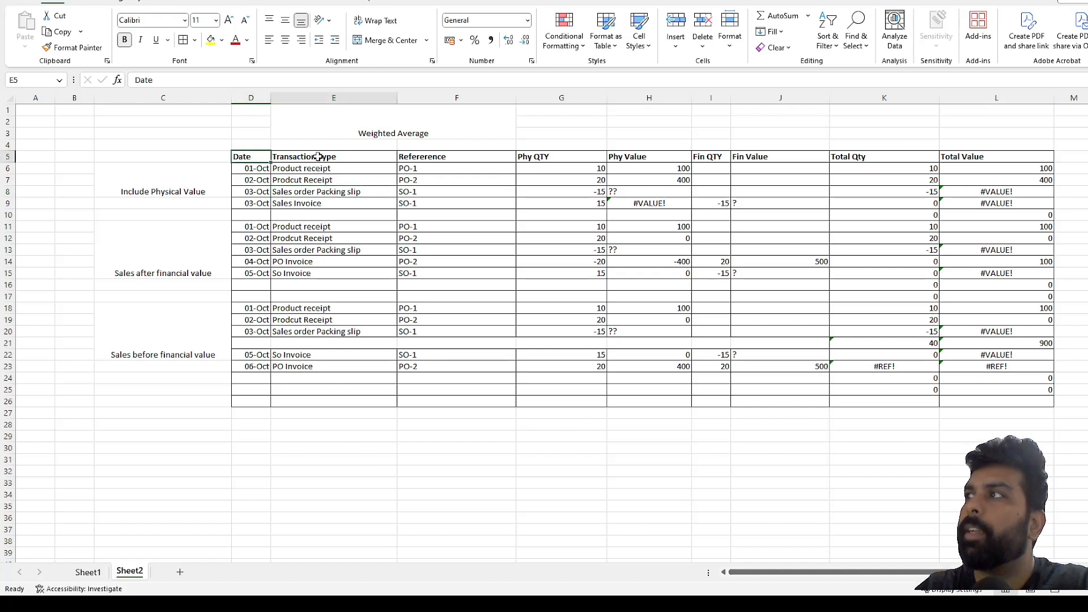
pyautogui.click(434, 157)
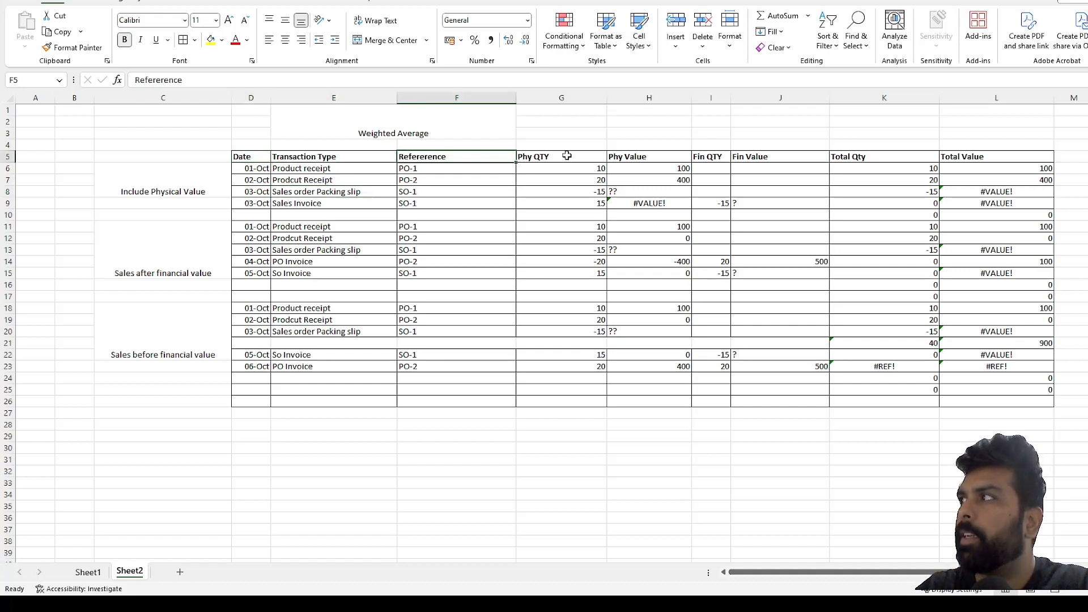
pyautogui.moveTo(567, 156); pyautogui.dragTo(632, 157)
pyautogui.moveTo(712, 157); pyautogui.dragTo(772, 155)
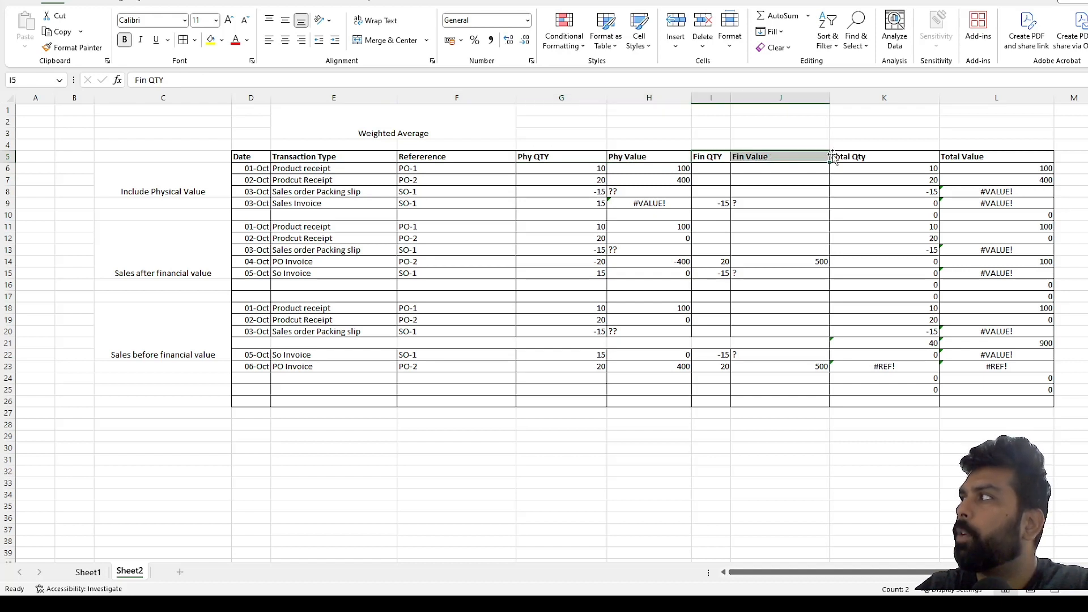
pyautogui.click(867, 156)
pyautogui.moveTo(938, 154); pyautogui.dragTo(946, 156)
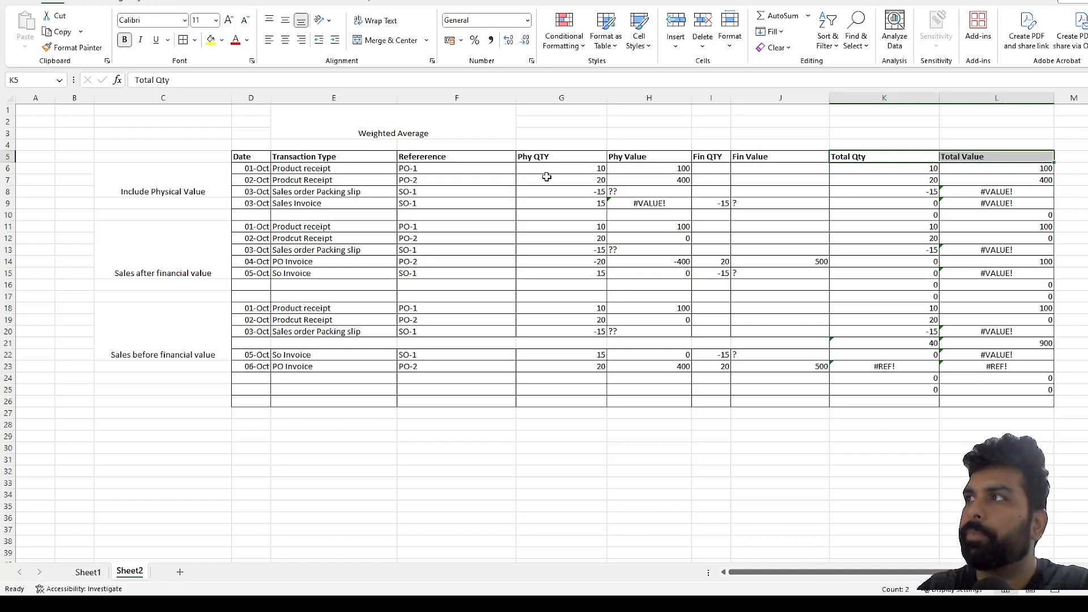
# - Review the three weighted average scenarios and the second product receipt under Include Physical Value
pyautogui.click(150, 185)
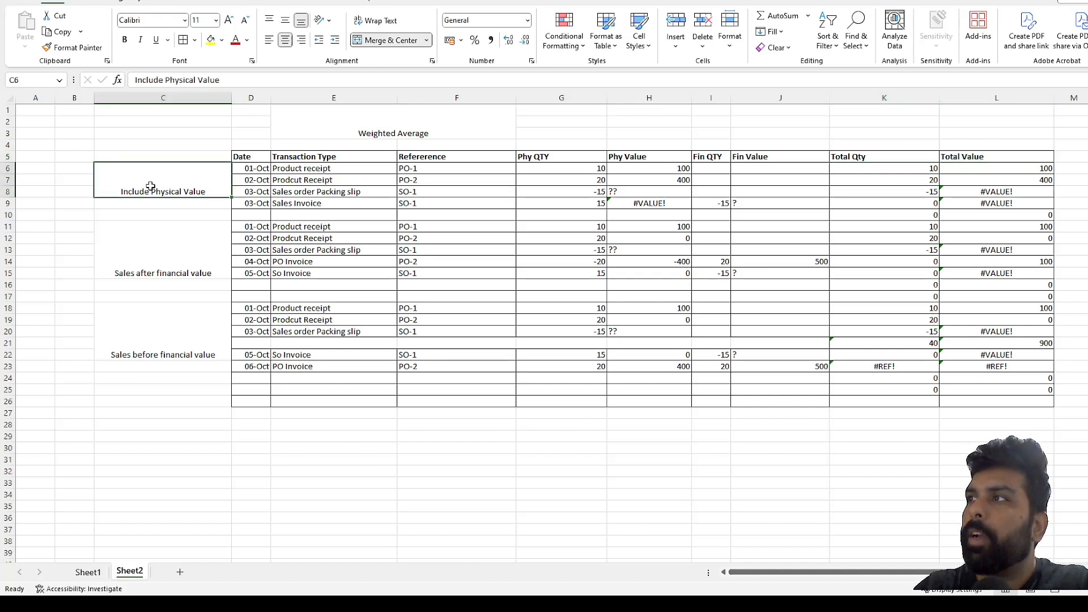
pyautogui.click(151, 270)
pyautogui.click(147, 336)
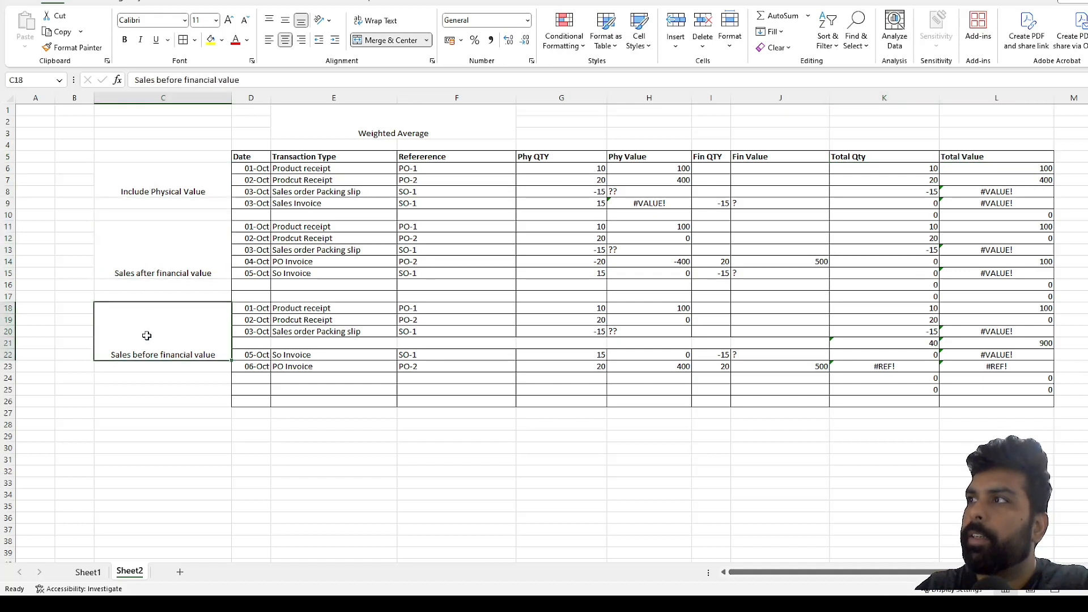
pyautogui.click(172, 192)
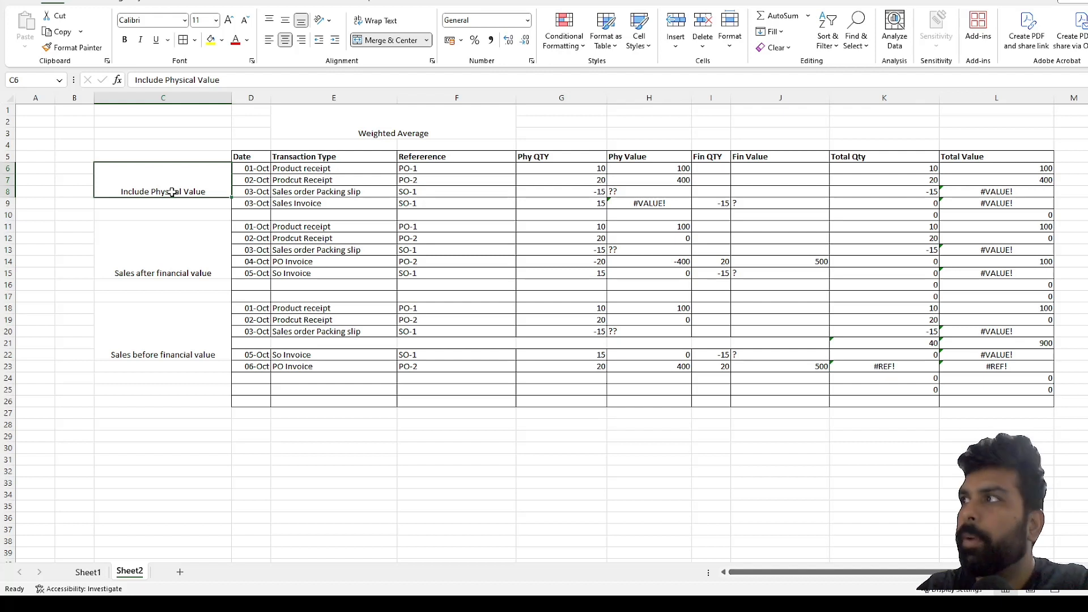
pyautogui.click(305, 183)
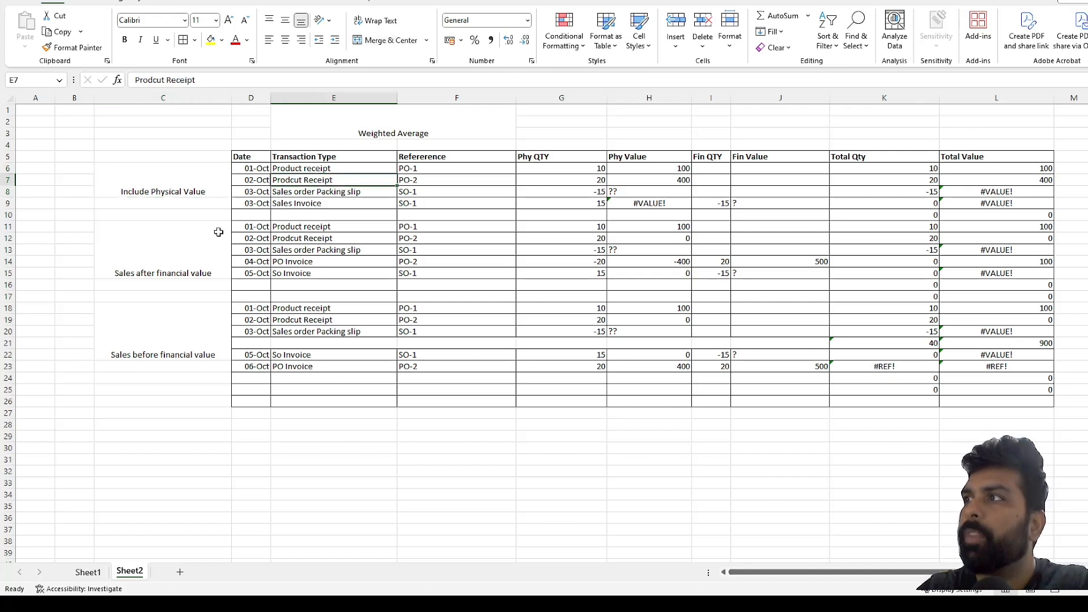
# - Set the physical value of the PO-2 product receipt in the Sales after financial value scenario to 400
pyautogui.click(165, 260)
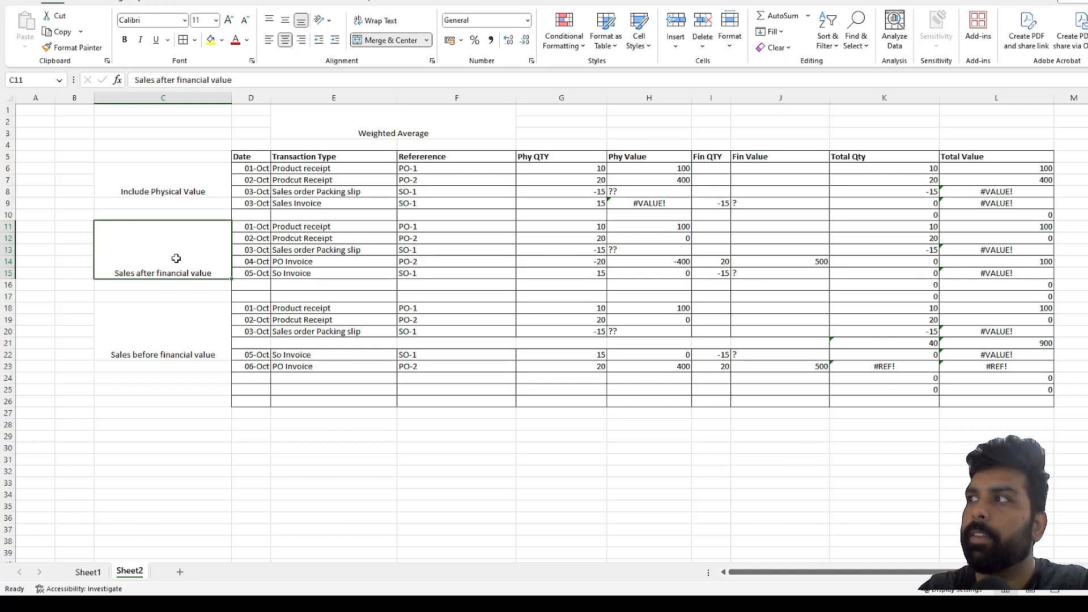
pyautogui.click(326, 264)
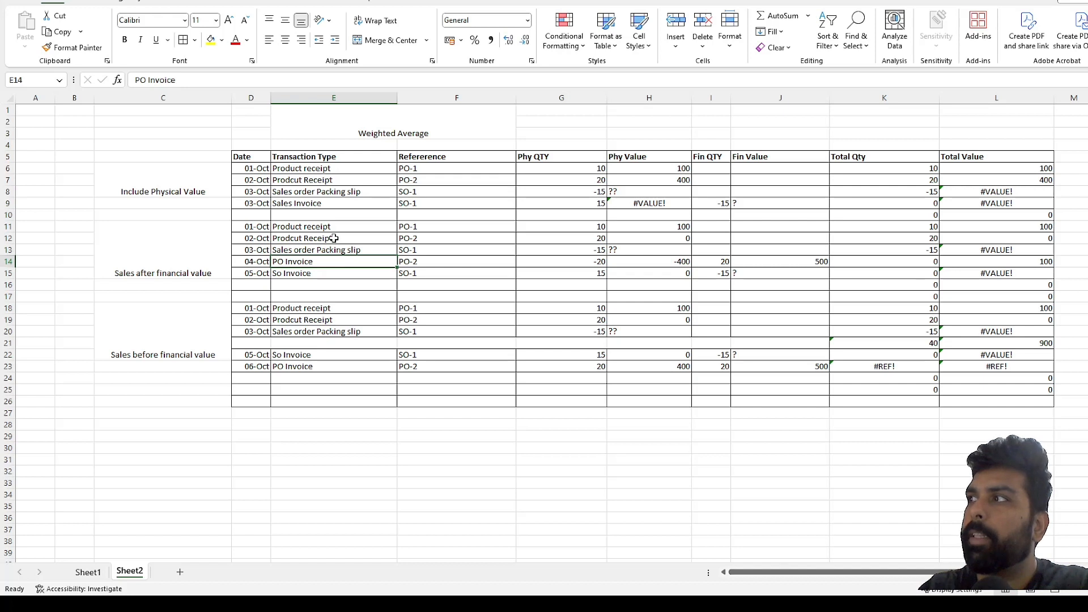
pyautogui.click(335, 239)
pyautogui.click(445, 238)
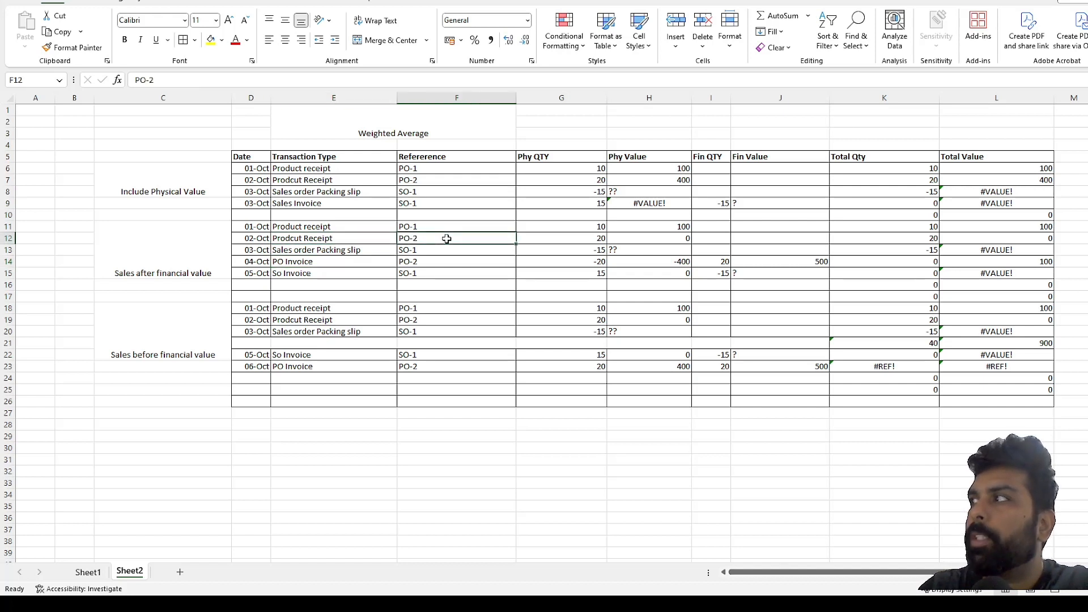
pyautogui.click(646, 236)
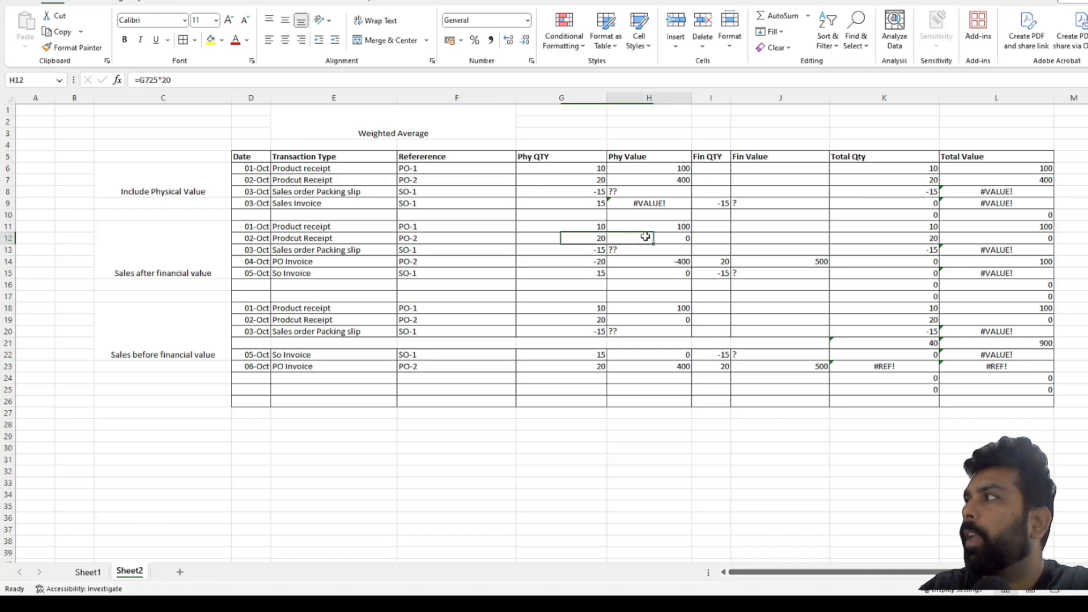
pyautogui.write('400')
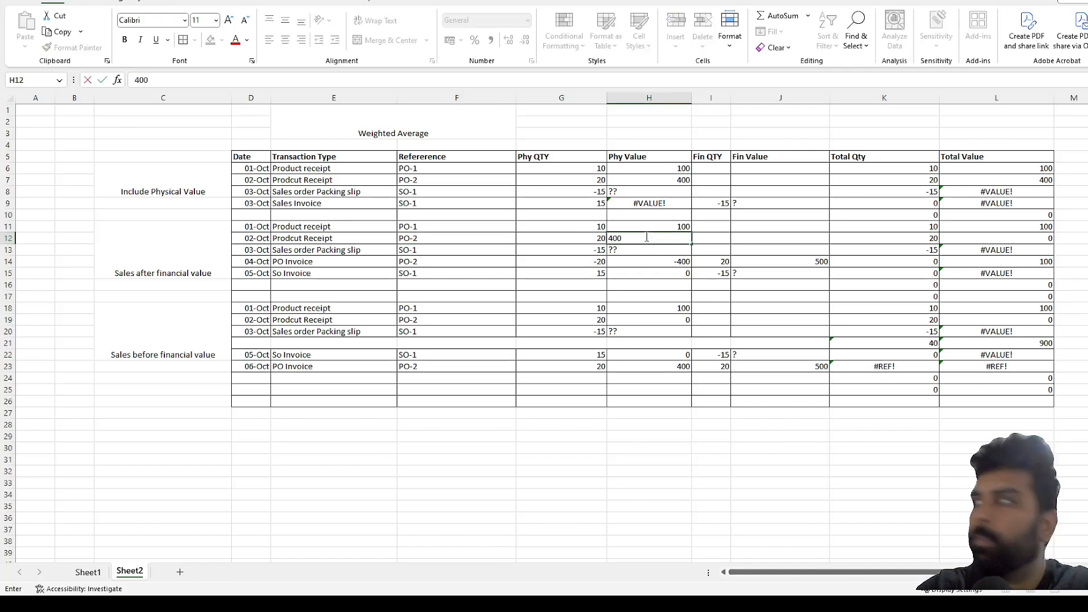
pyautogui.press('Return')
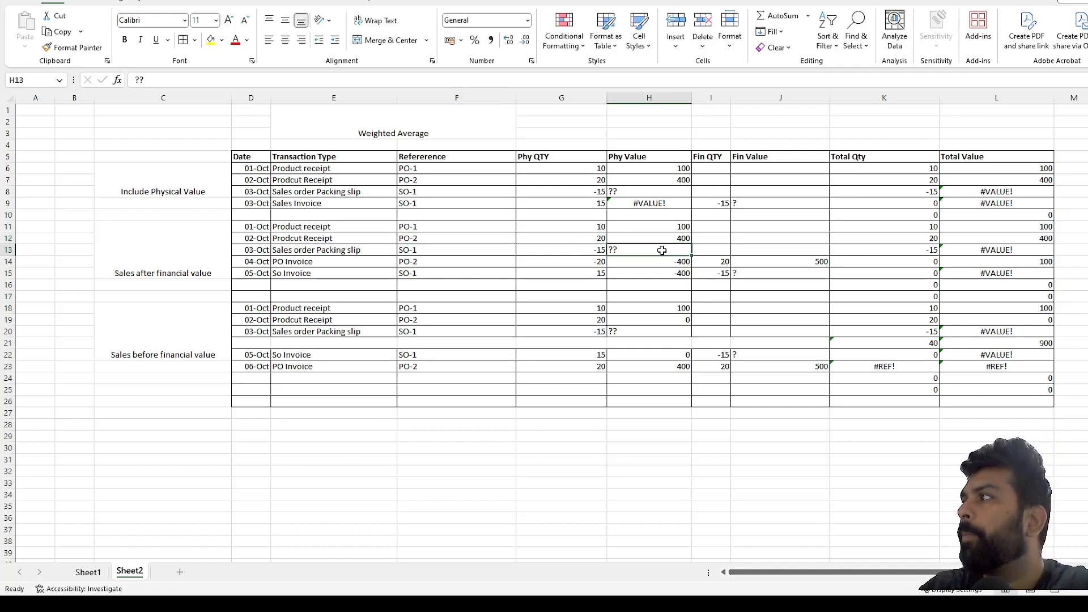
# - Check the PO-2 invoice's physical and financial values in the second scenario, and revert the SO-1 invoice's physical value formula in H15 to =-H9
pyautogui.click(647, 260)
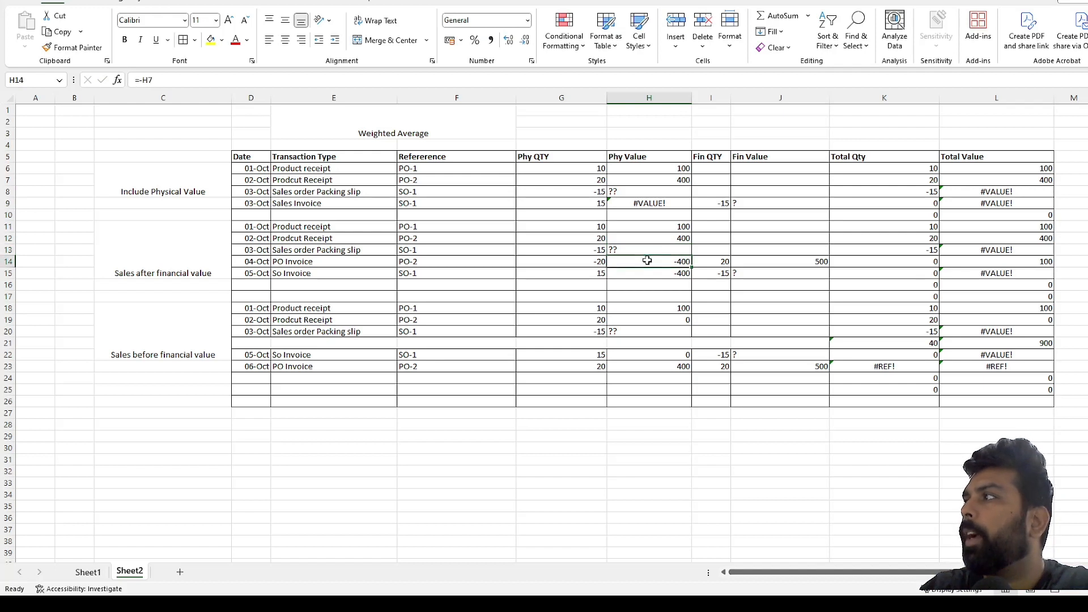
pyautogui.click(812, 261)
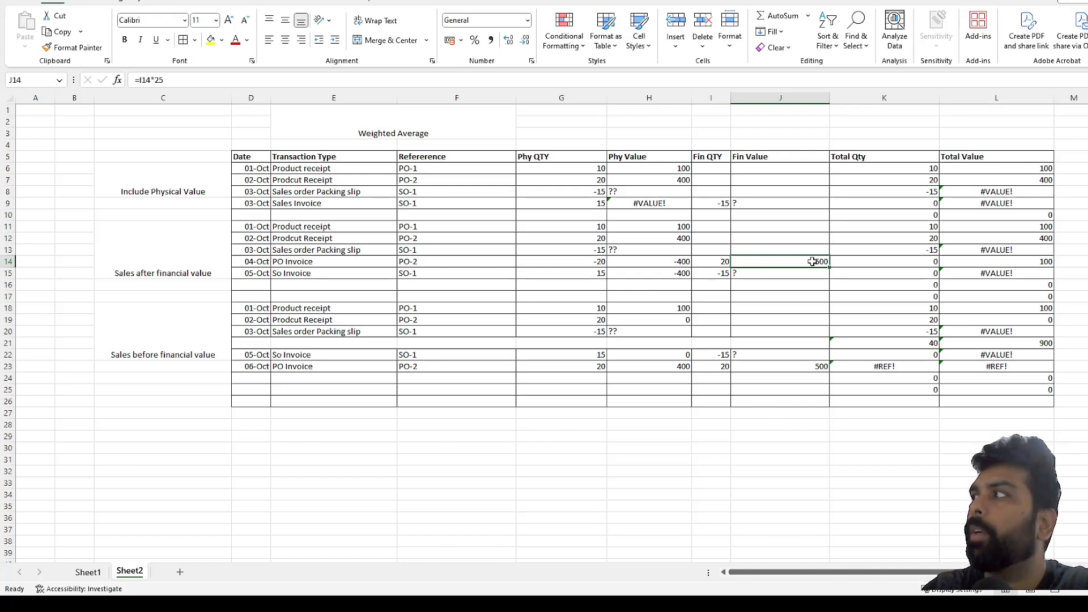
pyautogui.click(667, 273)
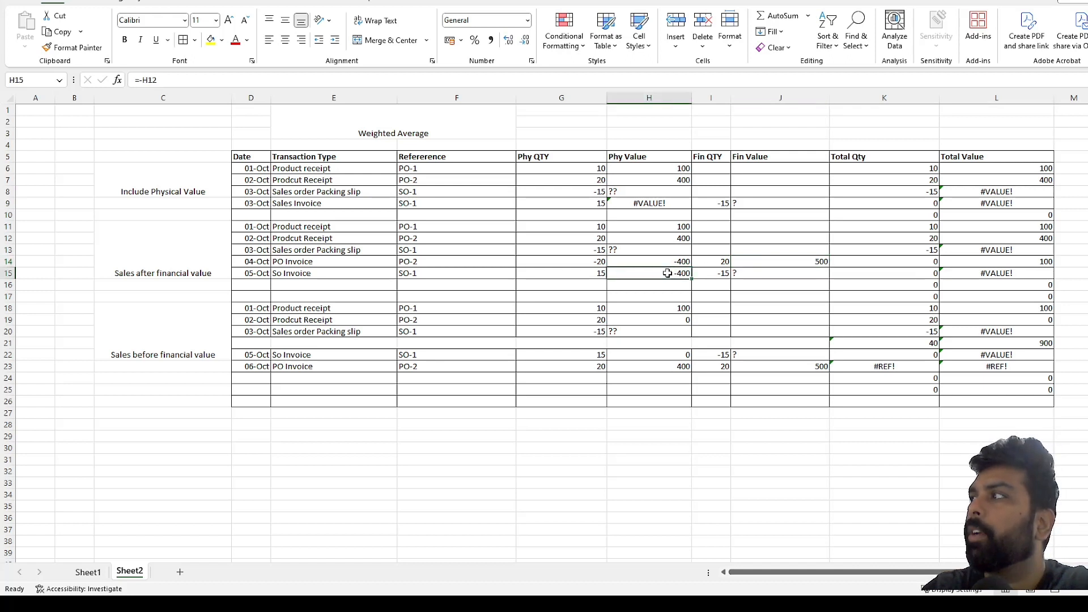
pyautogui.click(720, 275)
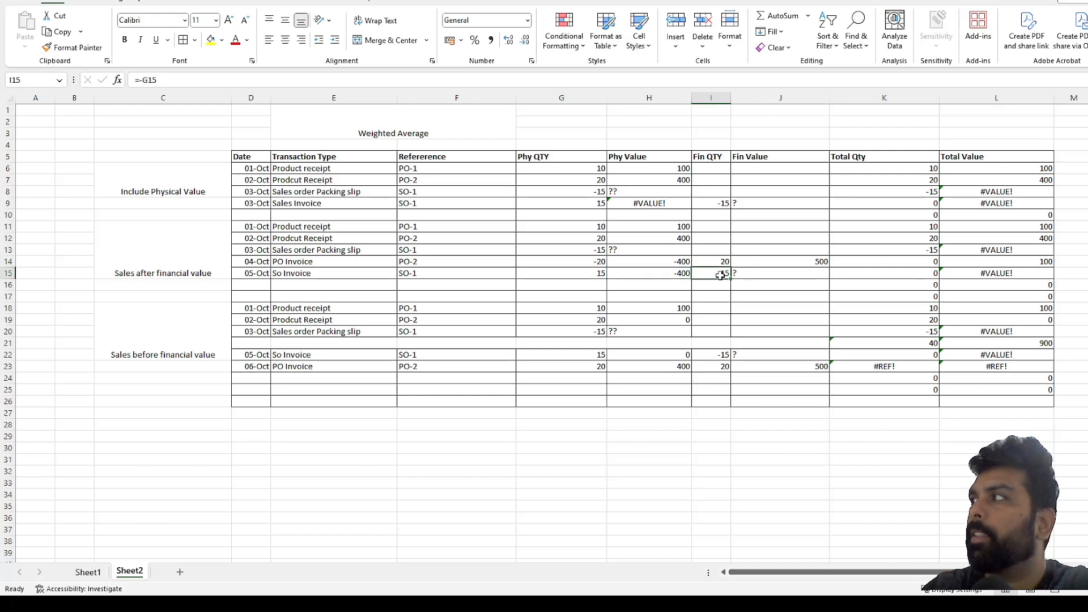
pyautogui.click(678, 236)
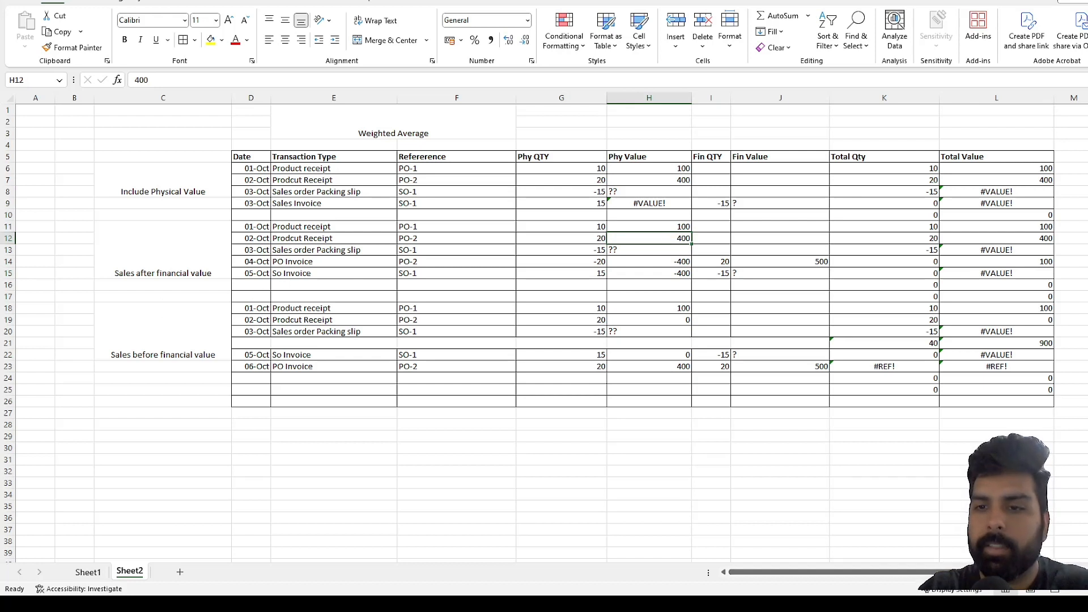
pyautogui.hotkey('ctrl', 'z')
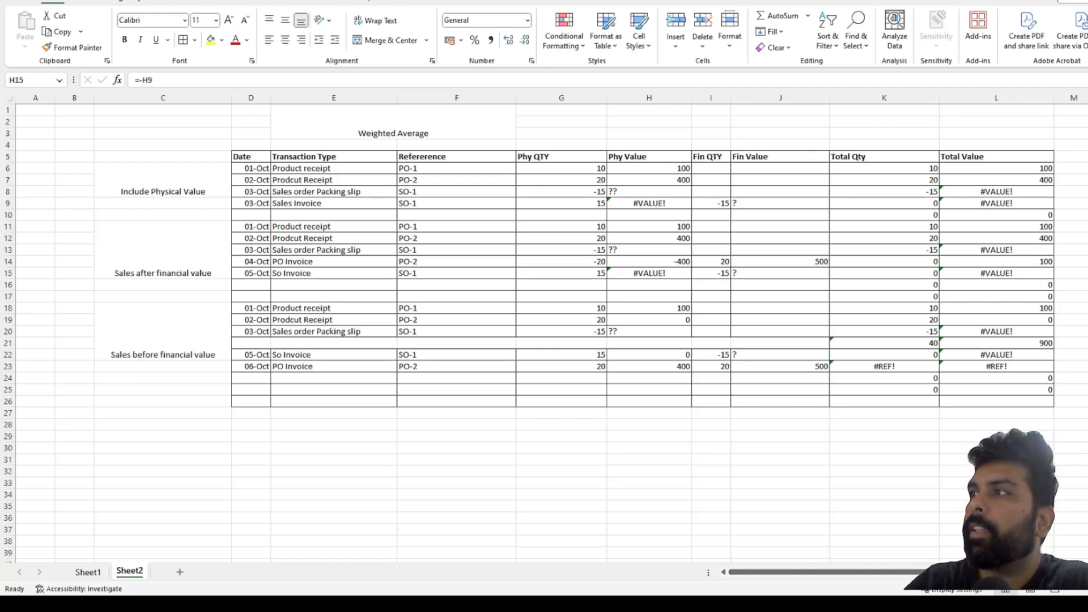
# - Review the Sales before financial value scenario, comparing the PO-2 and SO-1 invoices and the SO-1 invoice's financial value
pyautogui.click(213, 346)
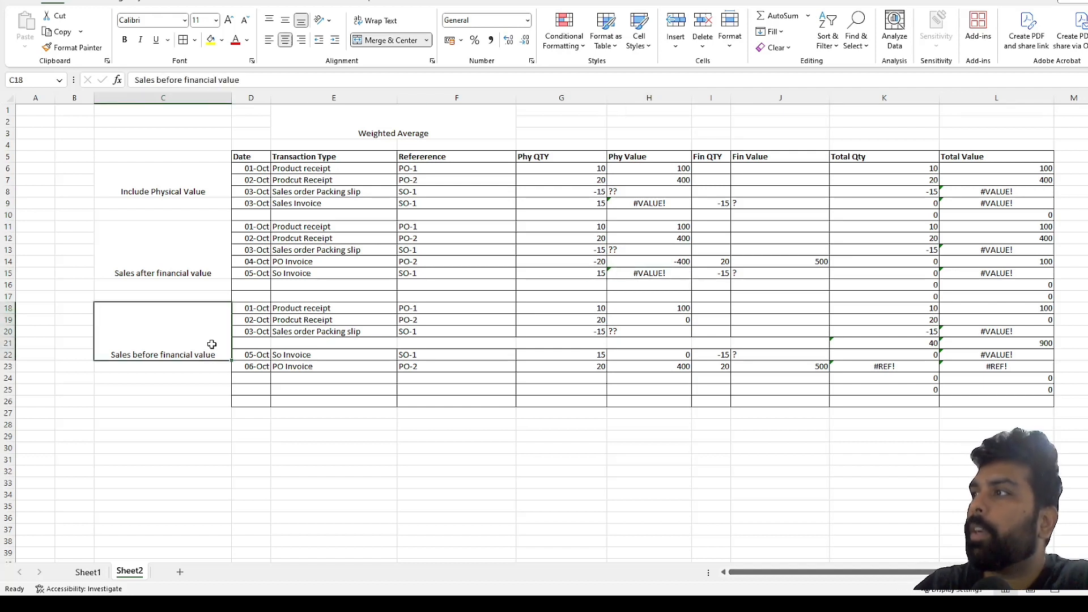
pyautogui.click(313, 369)
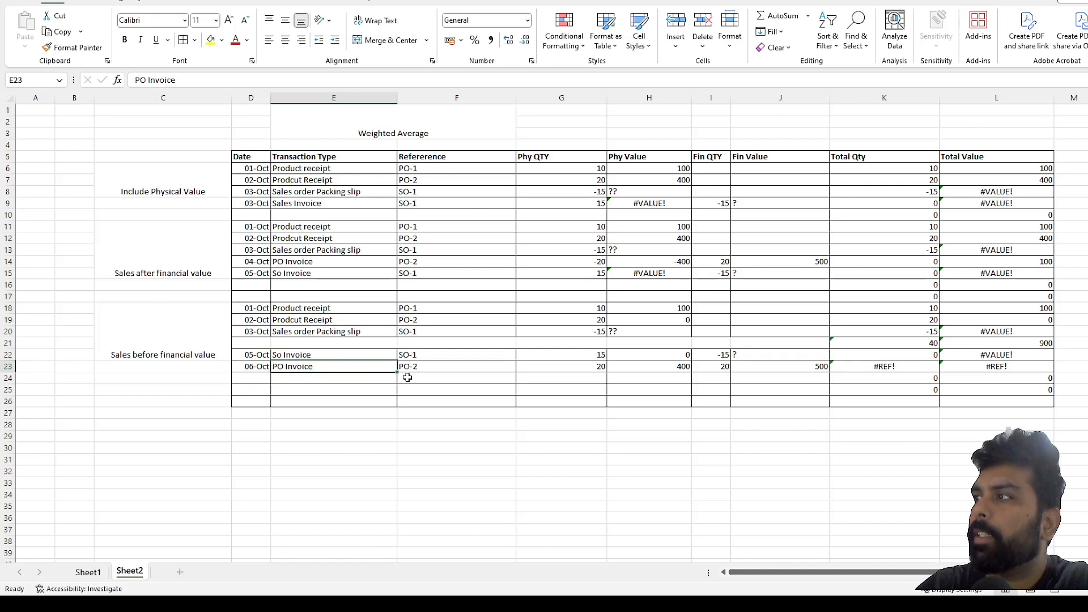
pyautogui.click(343, 355)
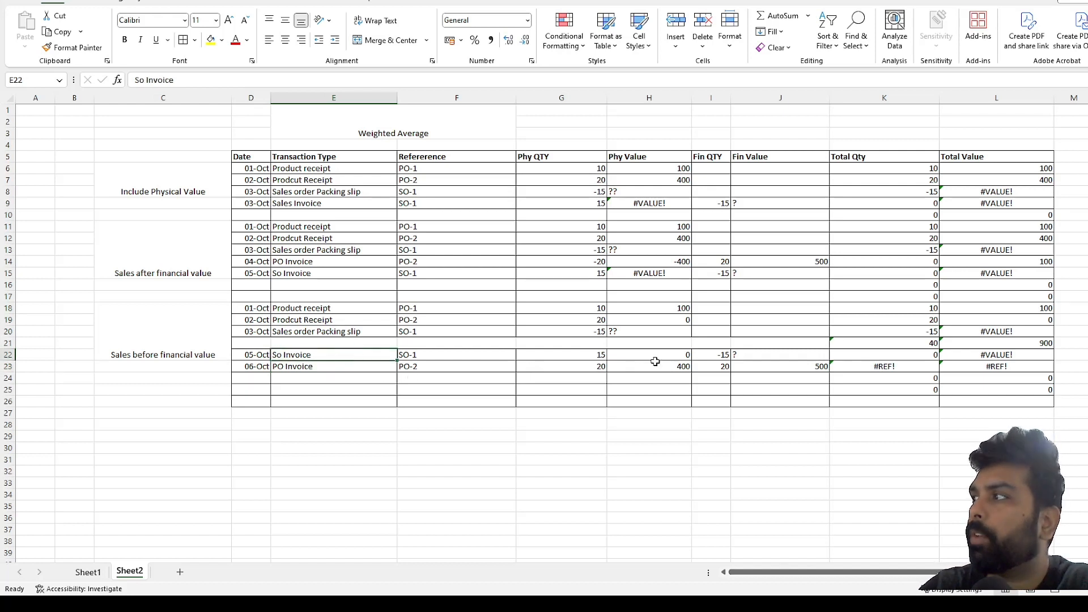
pyautogui.click(758, 357)
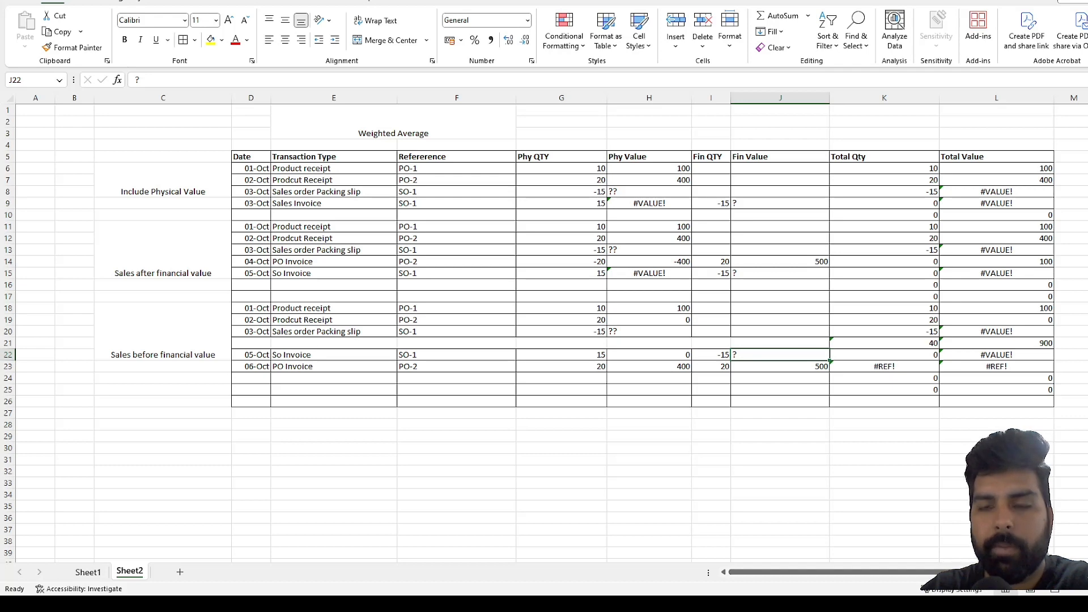
# - Switch to Finance and Operations, open released product IV001, and put its item model group WA into edit mode
pyautogui.hotkey('alt', 'Tab')
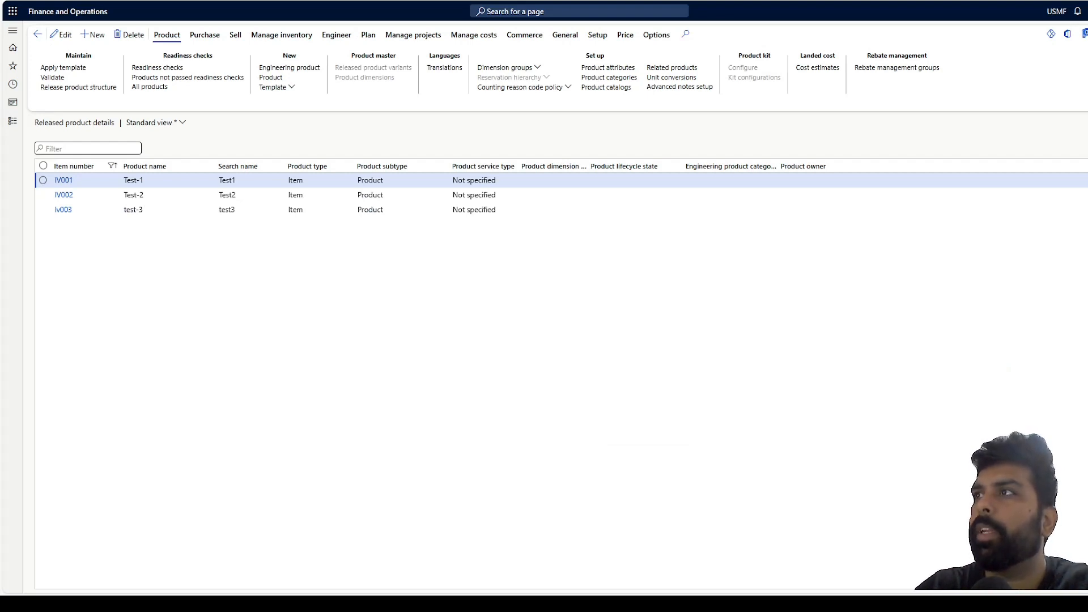
pyautogui.click(64, 181)
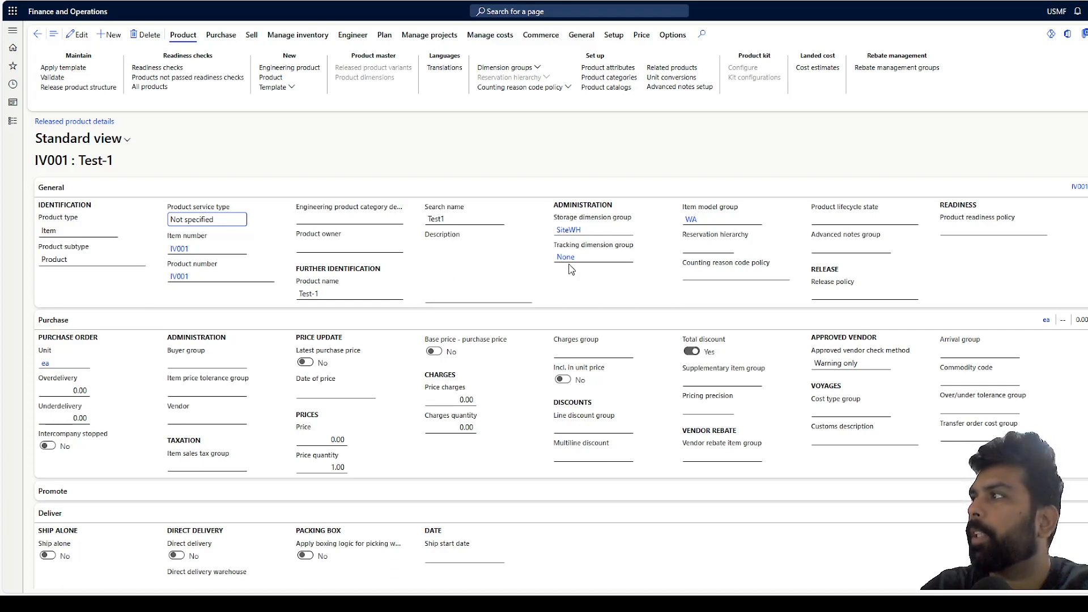
pyautogui.click(691, 221)
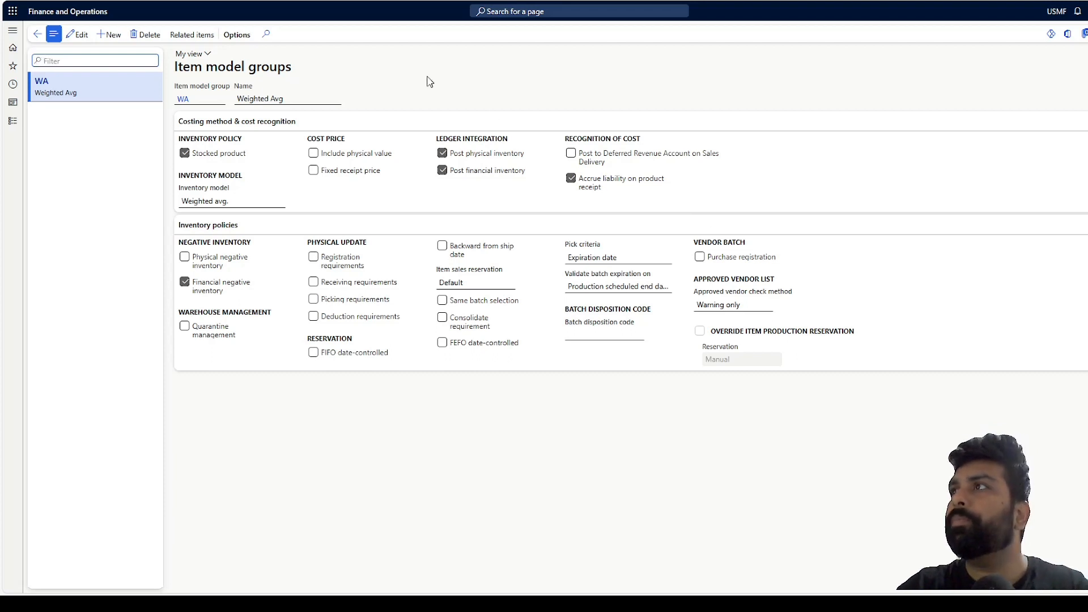
pyautogui.click(82, 35)
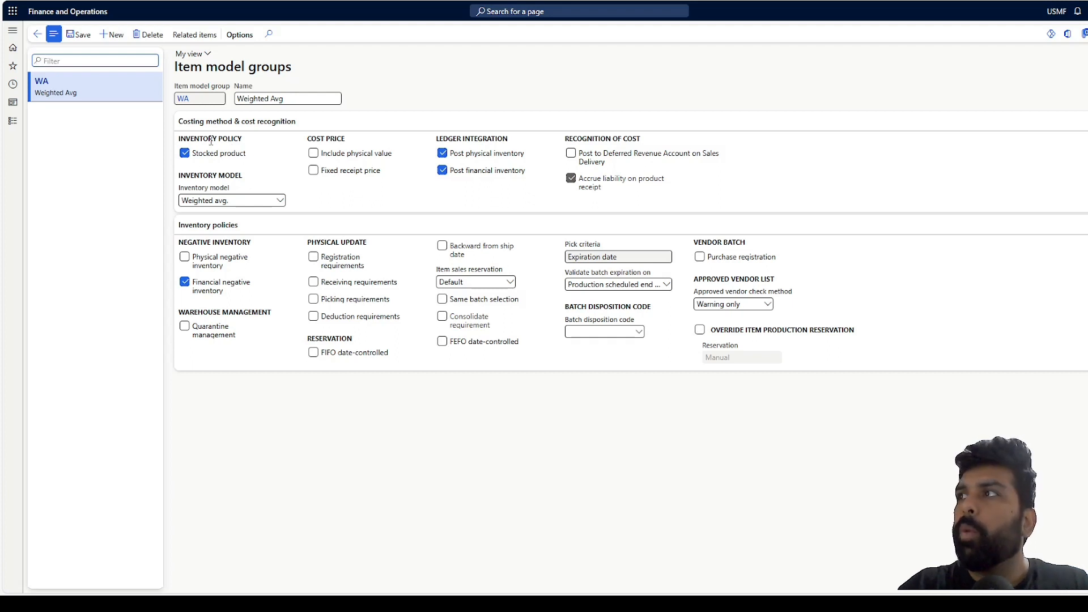
# - Examine the stocked product setting and the available inventory models for item model group WA, keeping Weighted avg
pyautogui.moveTo(239, 157)
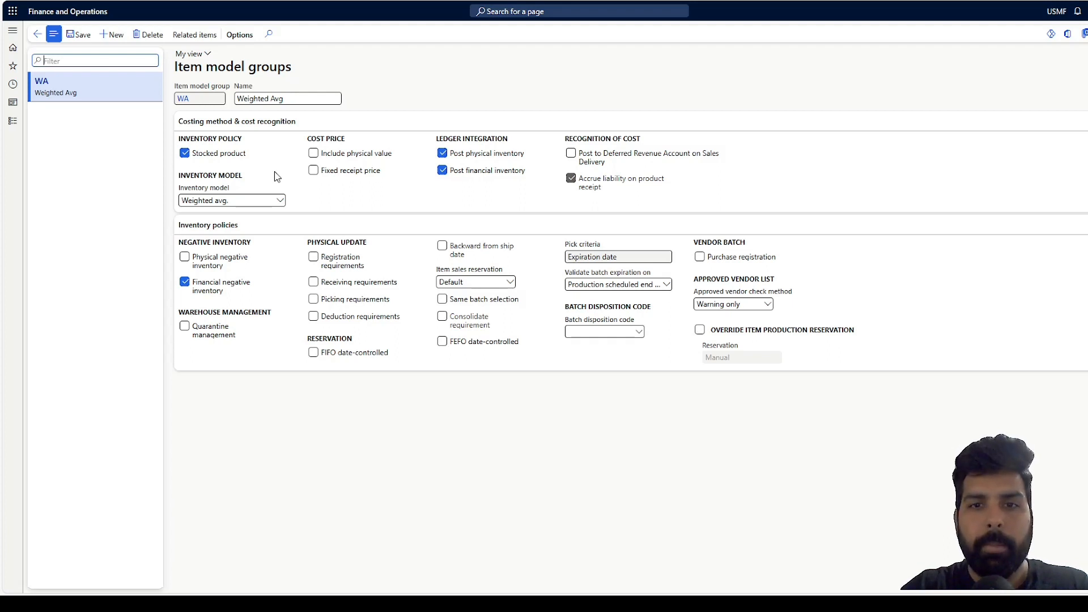
pyautogui.click(278, 202)
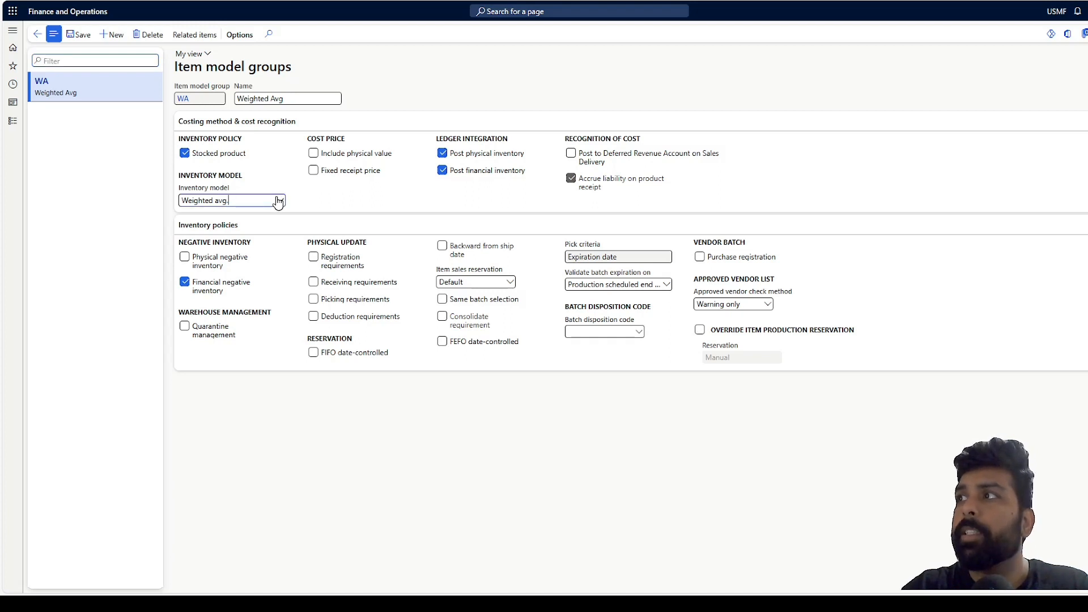
pyautogui.click(278, 201)
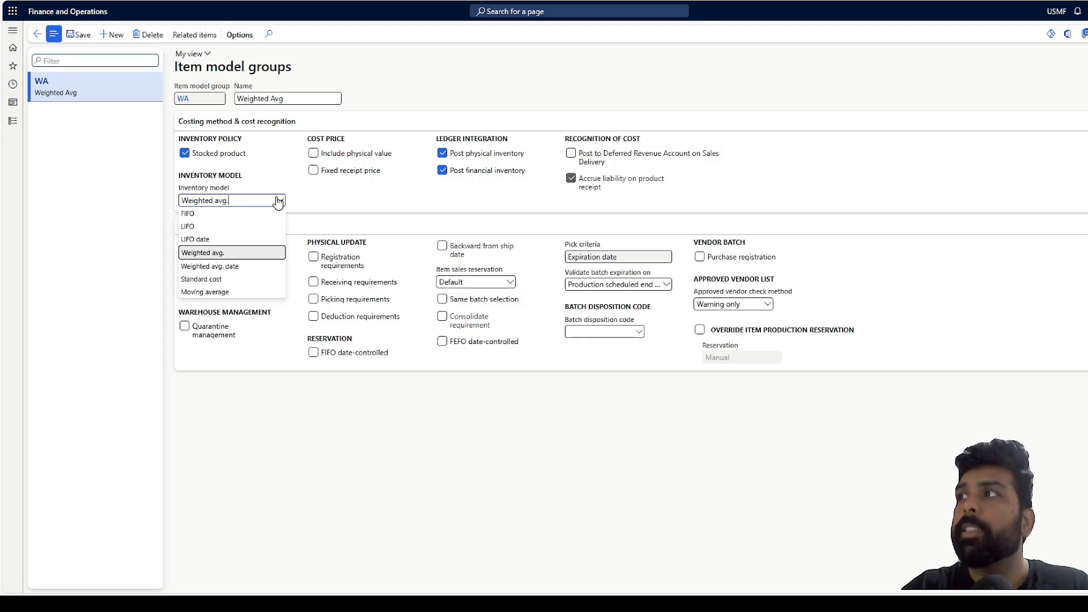
pyautogui.click(309, 198)
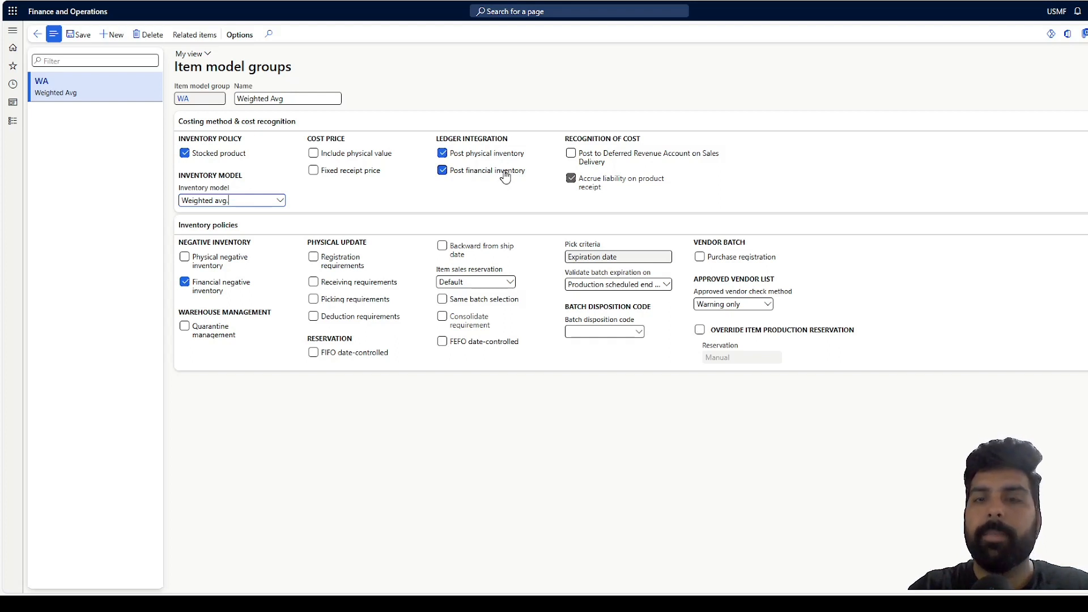
# - Review the WA group's cost recognition, physical and financial negative inventory, and Include physical value settings
pyautogui.moveTo(593, 187)
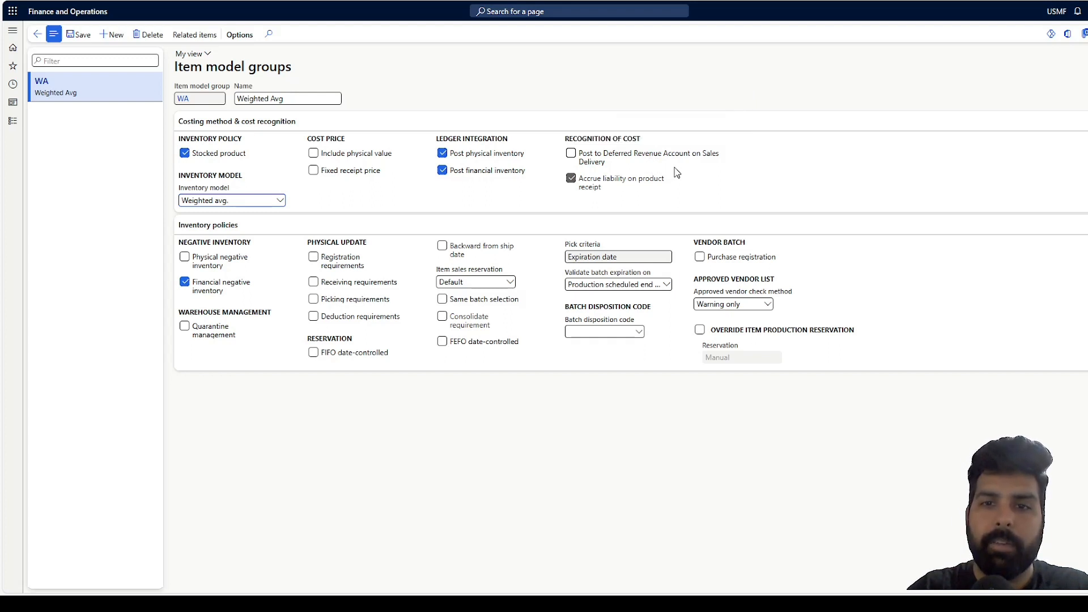
pyautogui.moveTo(637, 160)
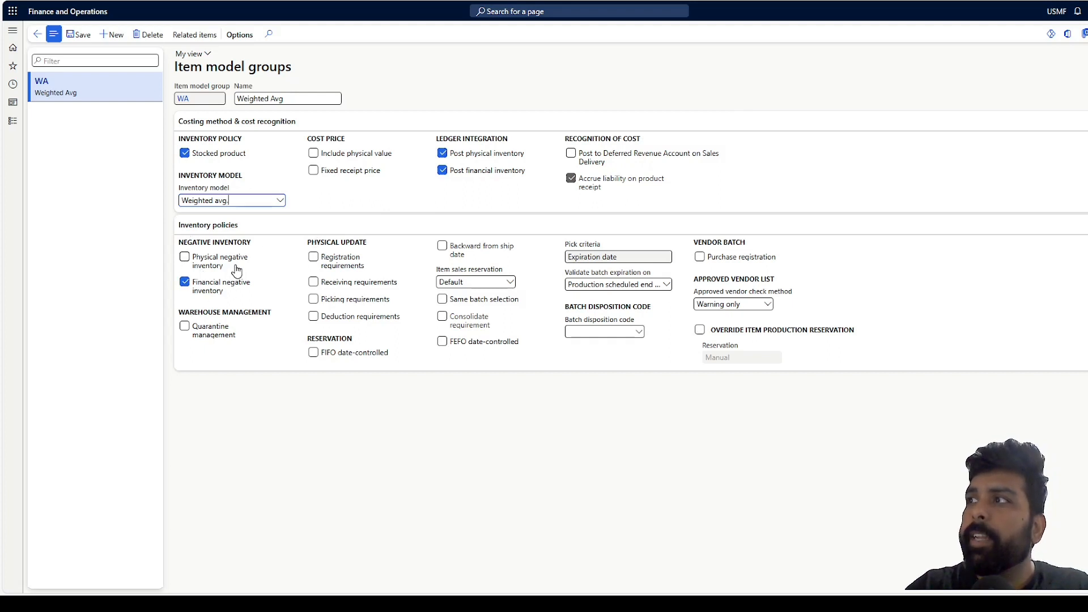
pyautogui.moveTo(243, 269)
pyautogui.moveTo(237, 294)
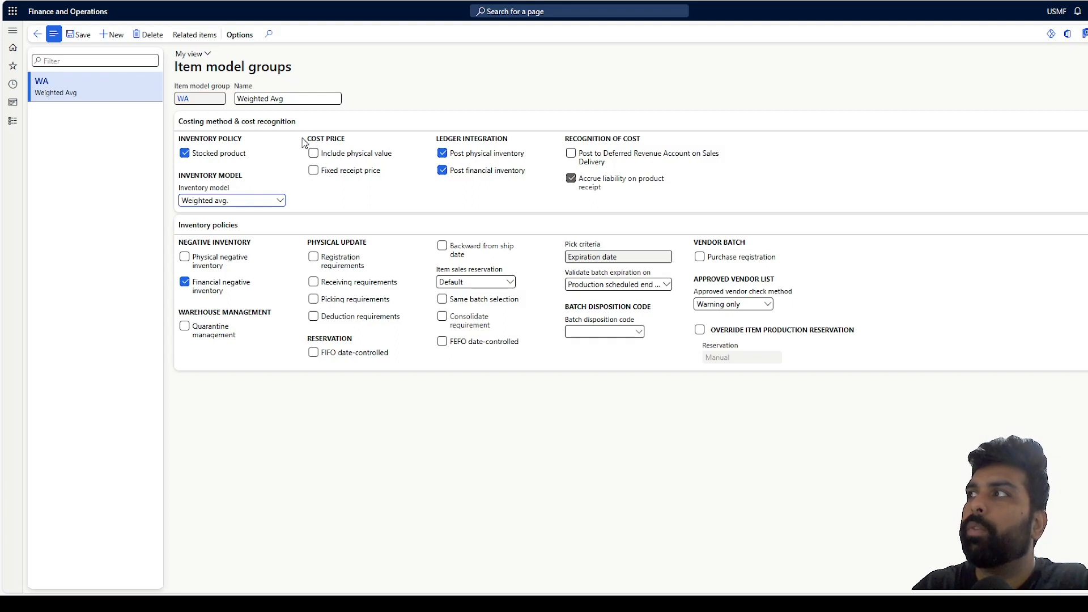
pyautogui.moveTo(340, 160)
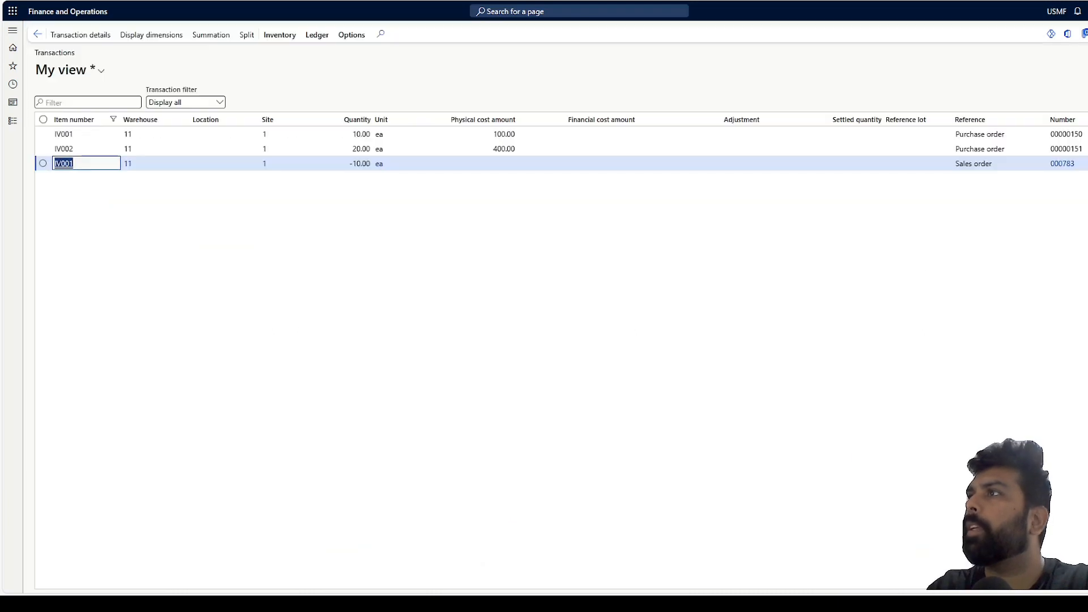
# - Examine the quantities, physical cost amounts and financial cost amounts of the IV001 and IV002 inventory transactions
pyautogui.click(355, 135)
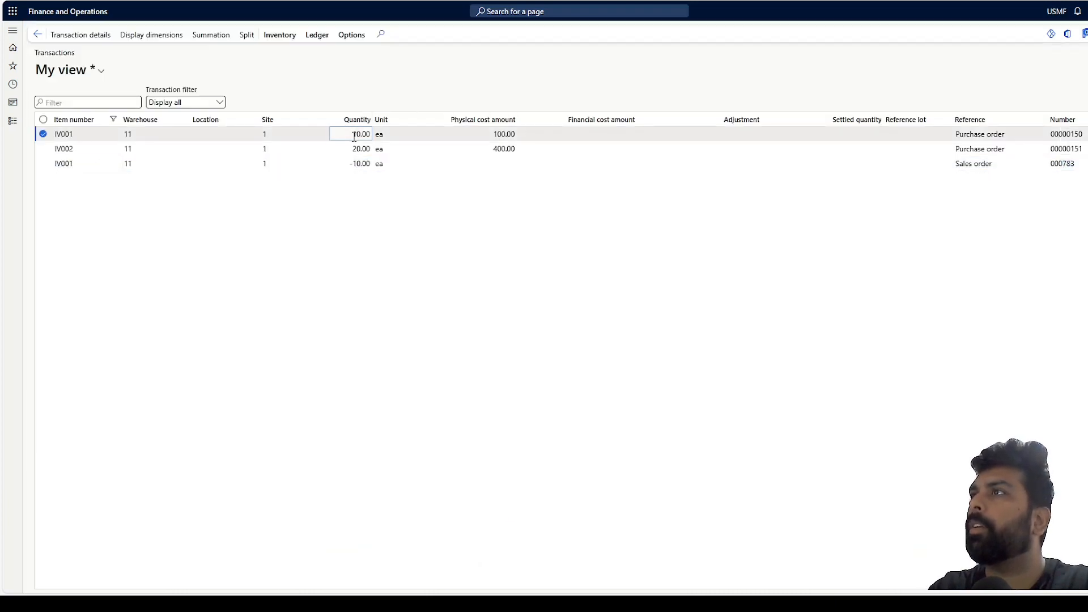
pyautogui.click(502, 134)
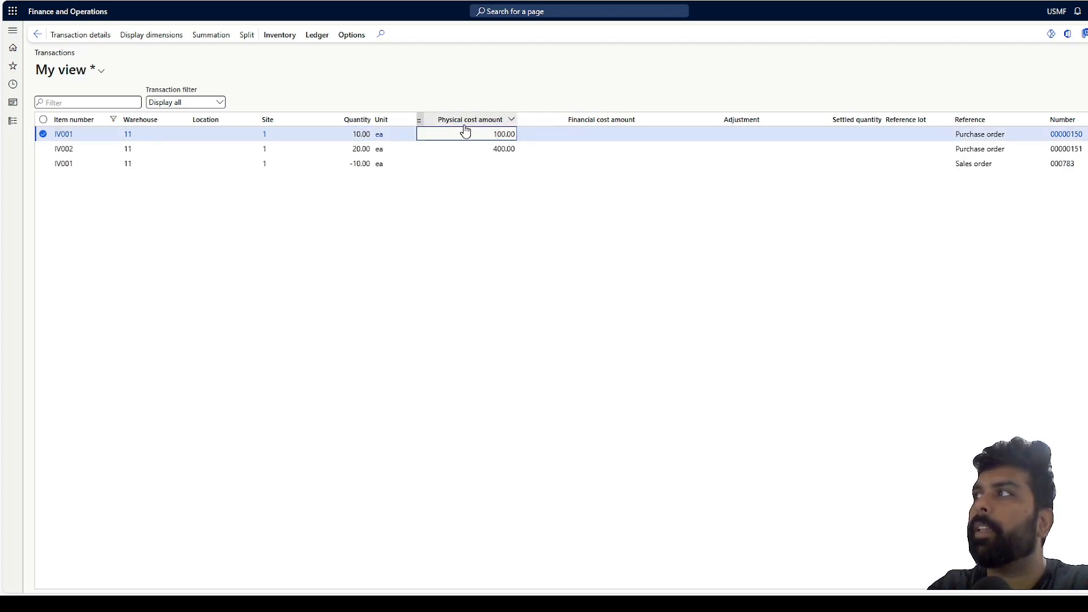
pyautogui.click(580, 130)
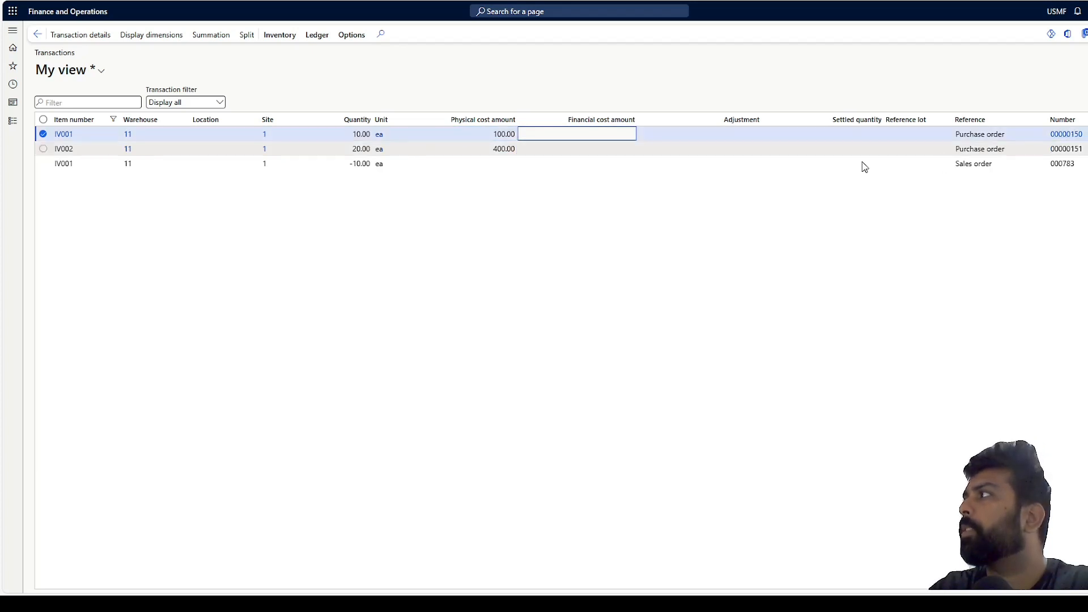
pyautogui.click(443, 152)
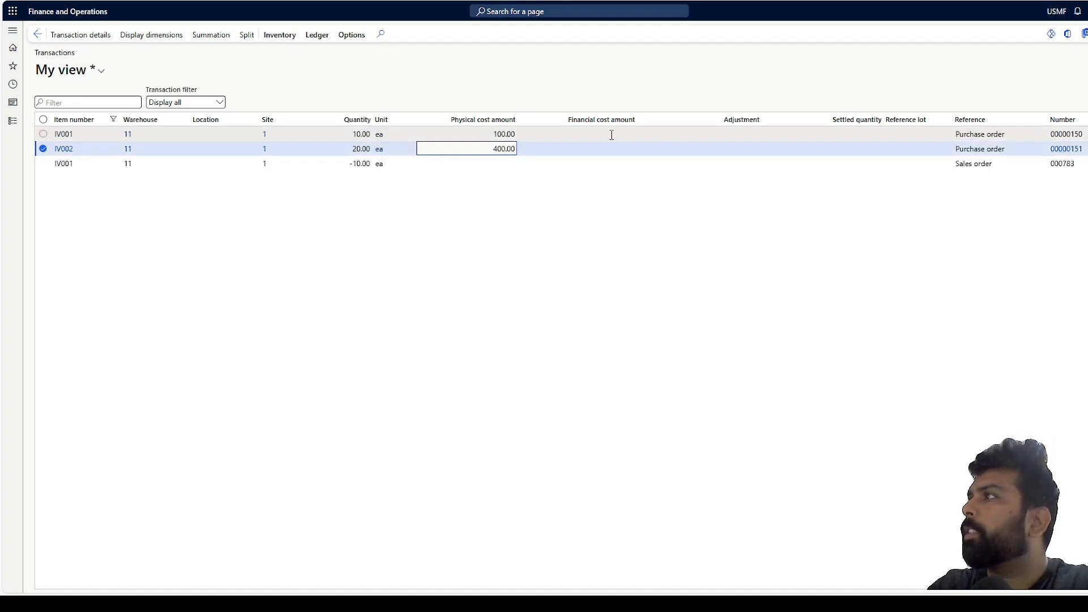
pyautogui.click(468, 163)
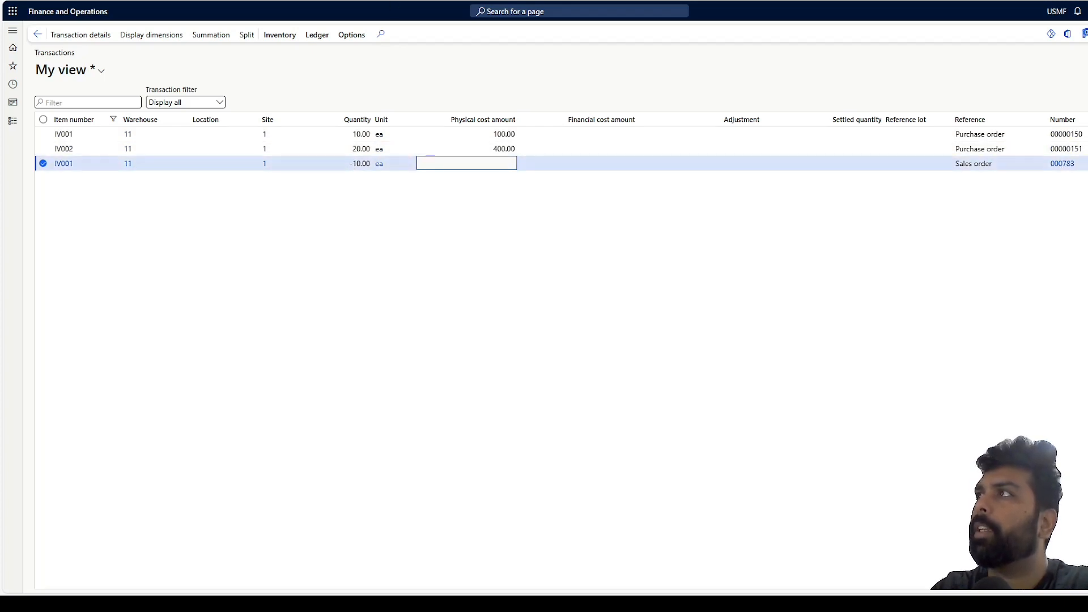
# - Check the delivery status of the sales order for IV001 and return to the inventory transactions
pyautogui.click(1073, 164)
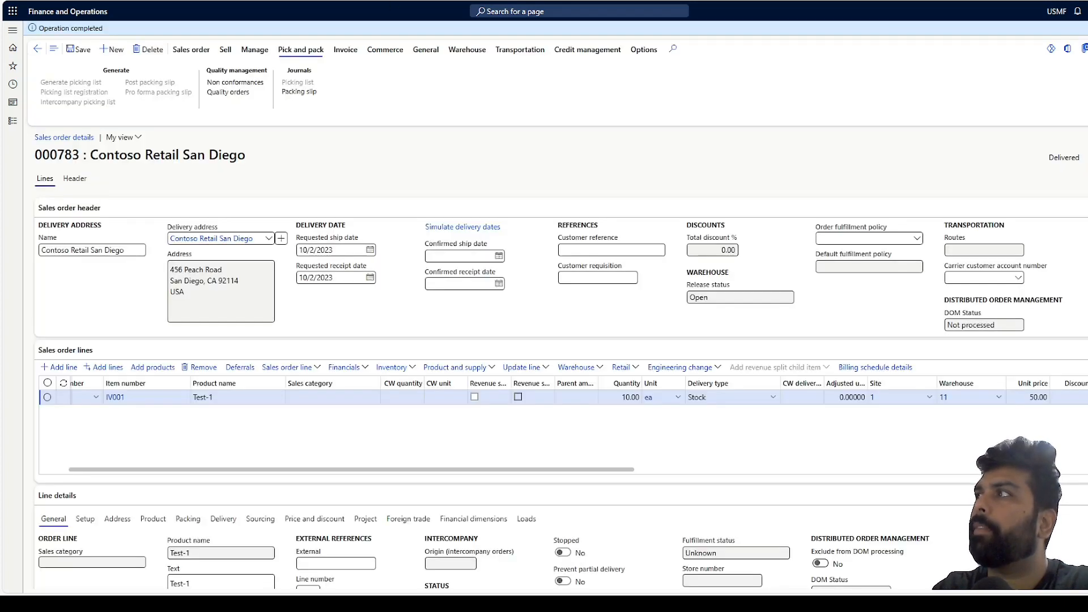
pyautogui.doubleClick(1080, 161)
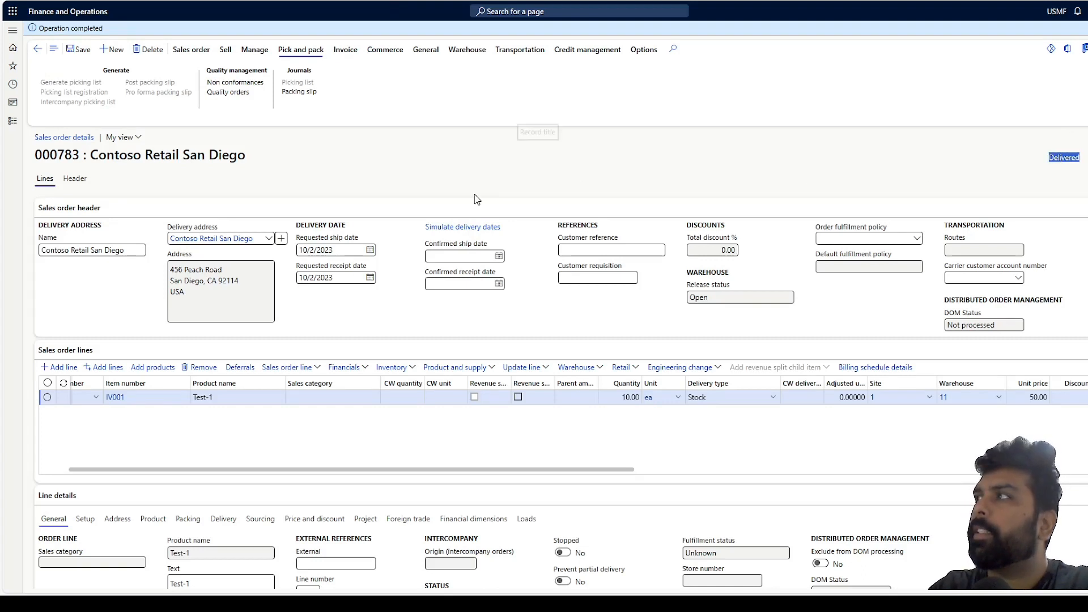
pyautogui.hotkey('alt', 'Tab')
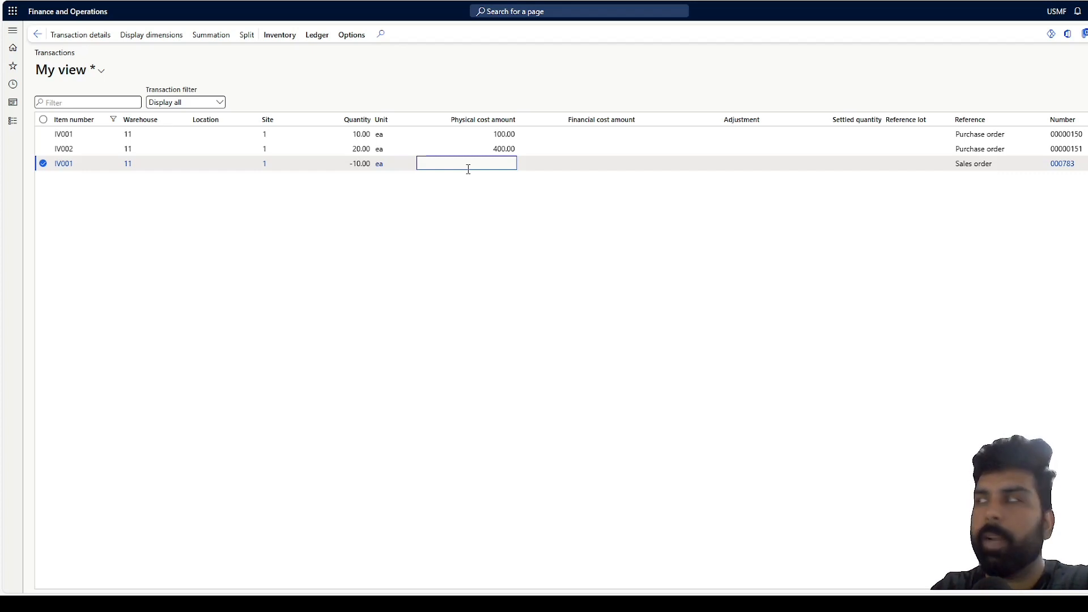
# - Look up the physical voucher of the IV001 sales order transaction and return to the transactions list
pyautogui.click(318, 40)
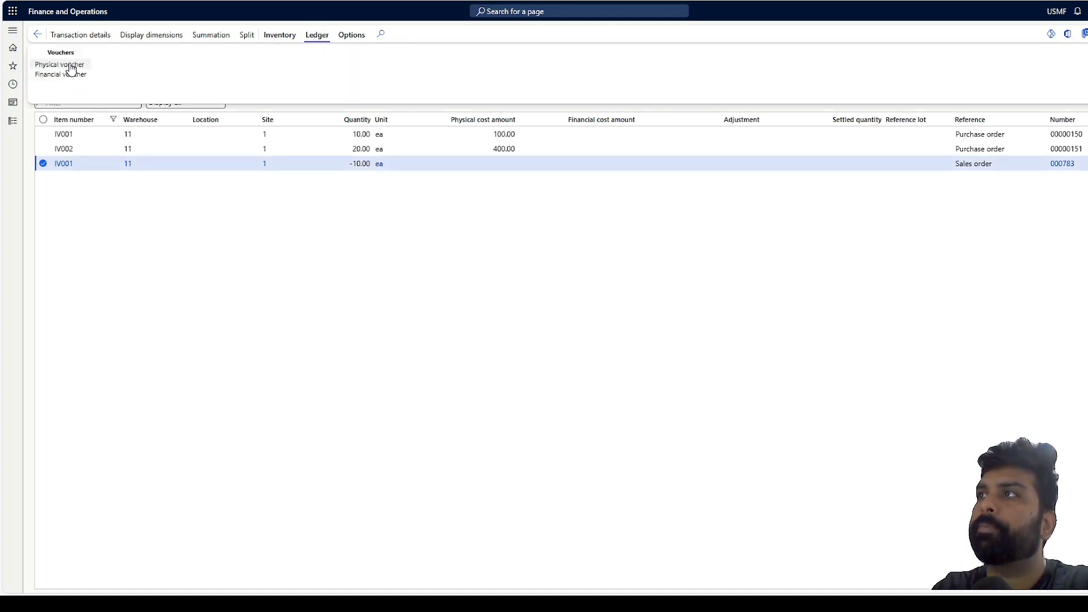
pyautogui.click(70, 66)
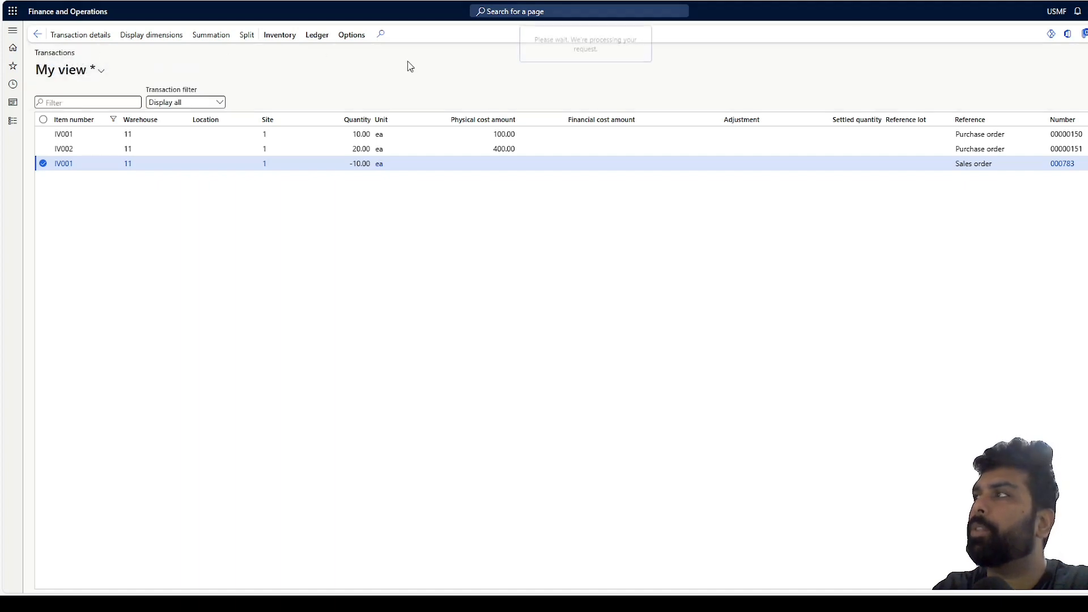
pyautogui.click(35, 36)
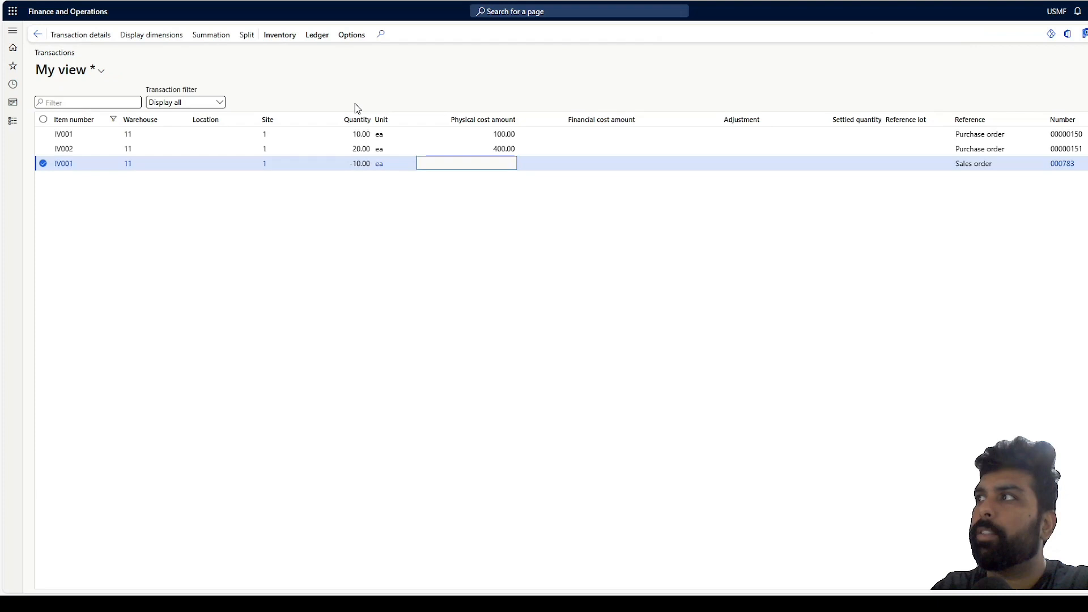
# - Look up the ledger voucher of the IV002 purchase order transaction
pyautogui.click(415, 145)
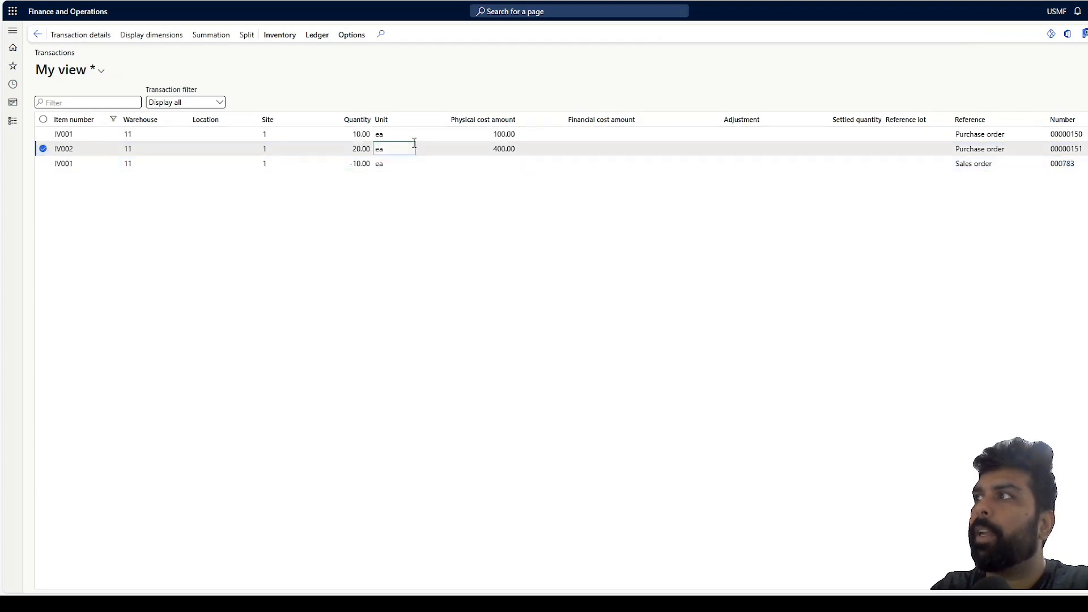
pyautogui.click(316, 39)
pyautogui.click(43, 74)
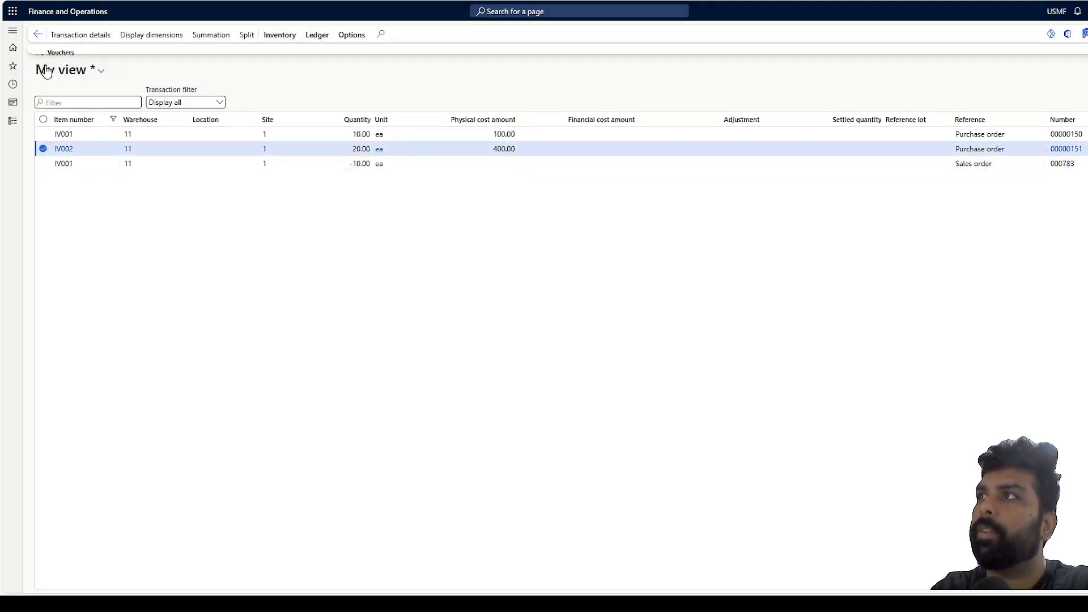
# - Open General ledger's subledger journal entries not yet transferred and transfer the pending product receipt entries immediately
pyautogui.click(348, 1)
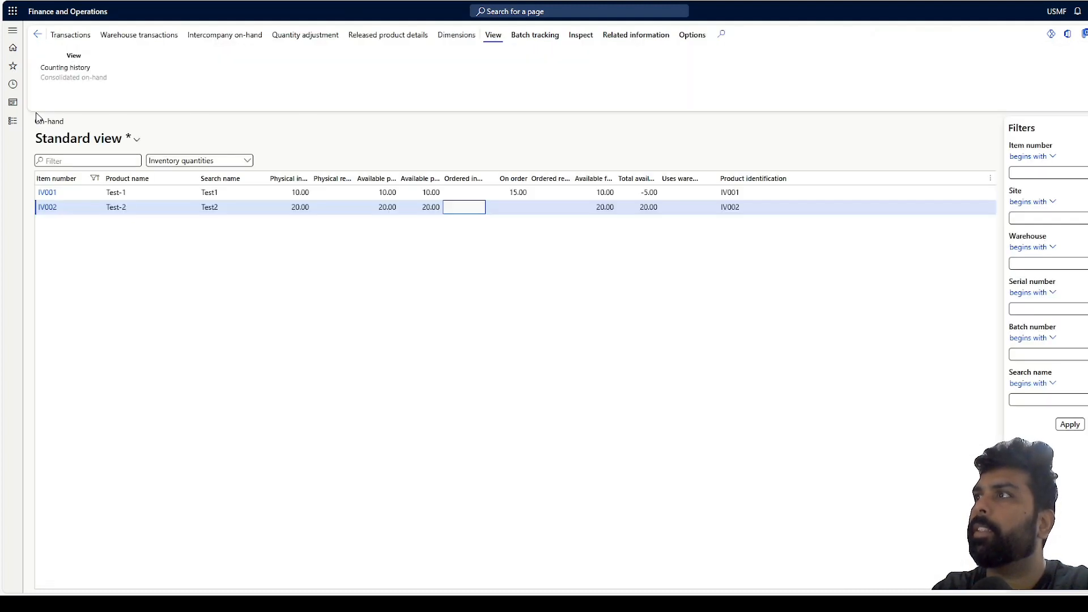
pyautogui.click(16, 125)
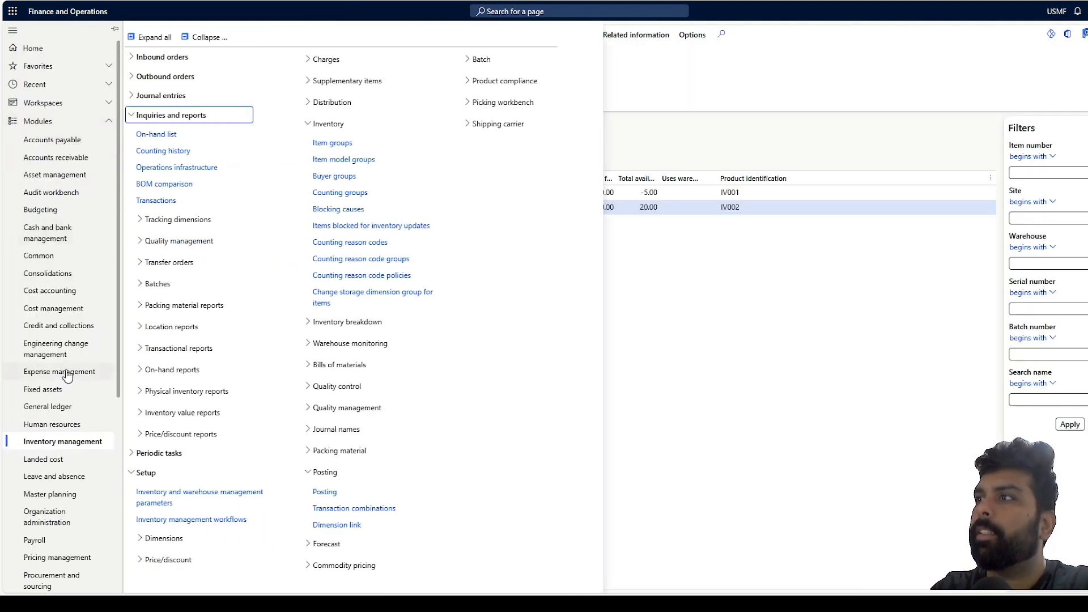
pyautogui.click(75, 407)
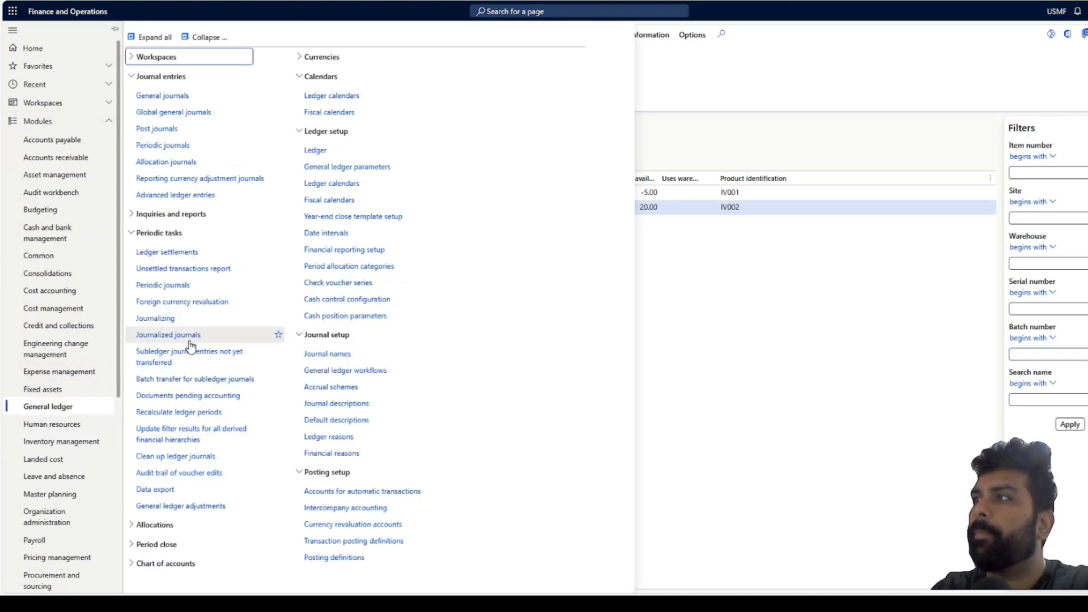
pyautogui.click(220, 356)
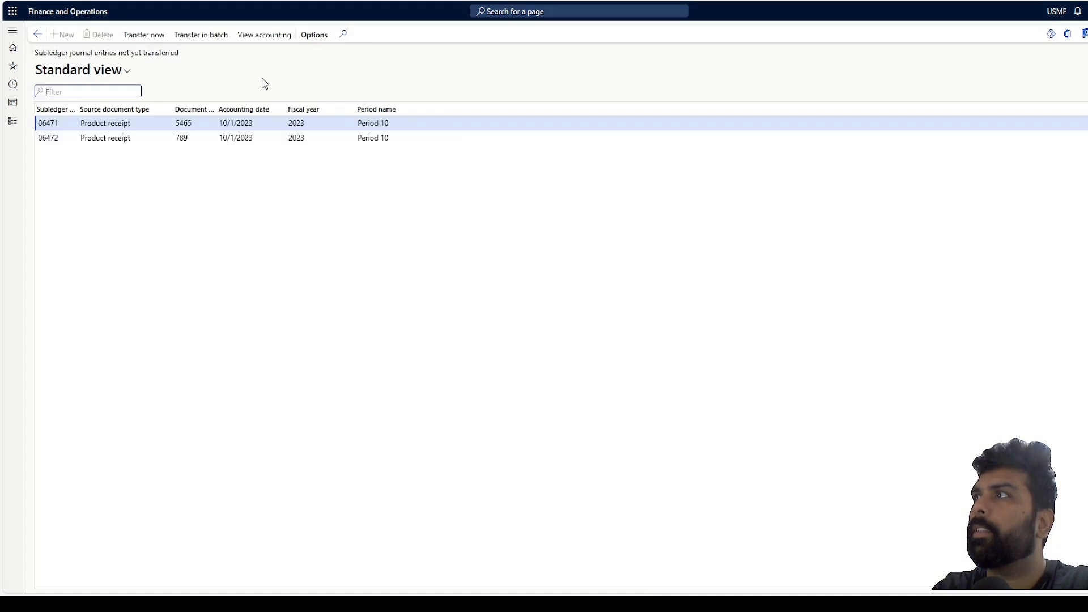
pyautogui.click(143, 41)
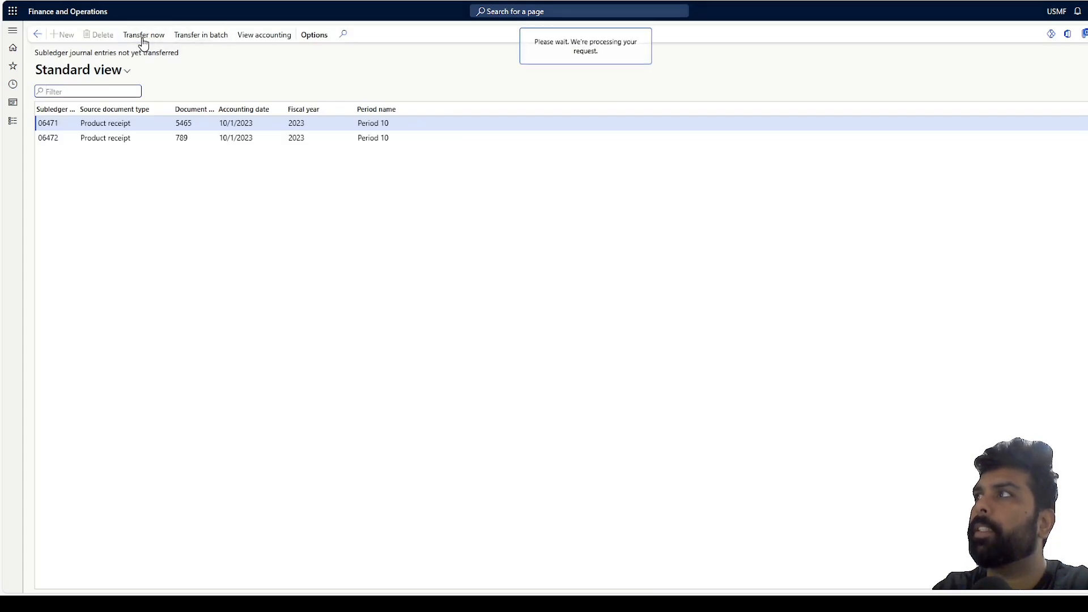
pyautogui.click(144, 37)
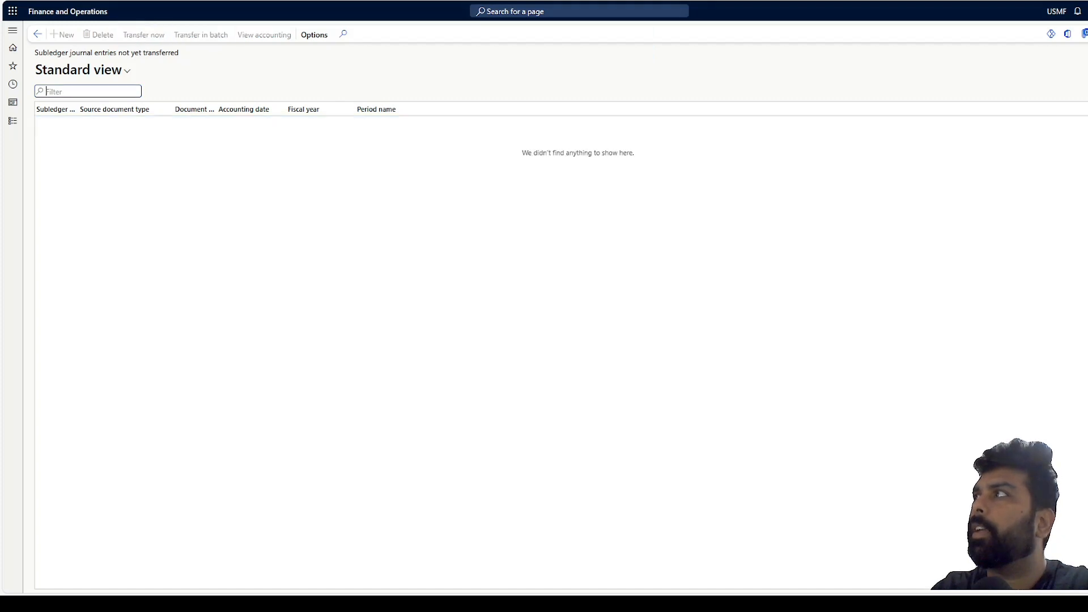
# - Check the posting types in the IV002 product receipt voucher, then return to the transactions and check the IV001 sales order's physical cost amount
pyautogui.hotkey('ctrl', 'Tab')
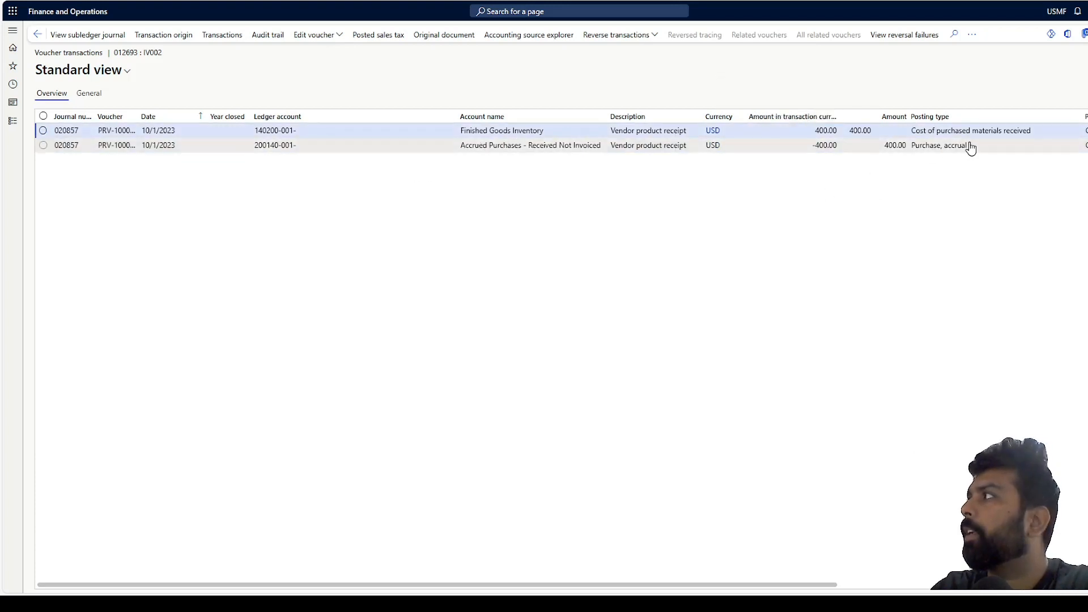
pyautogui.click(1034, 131)
pyautogui.moveTo(1033, 131); pyautogui.dragTo(912, 133)
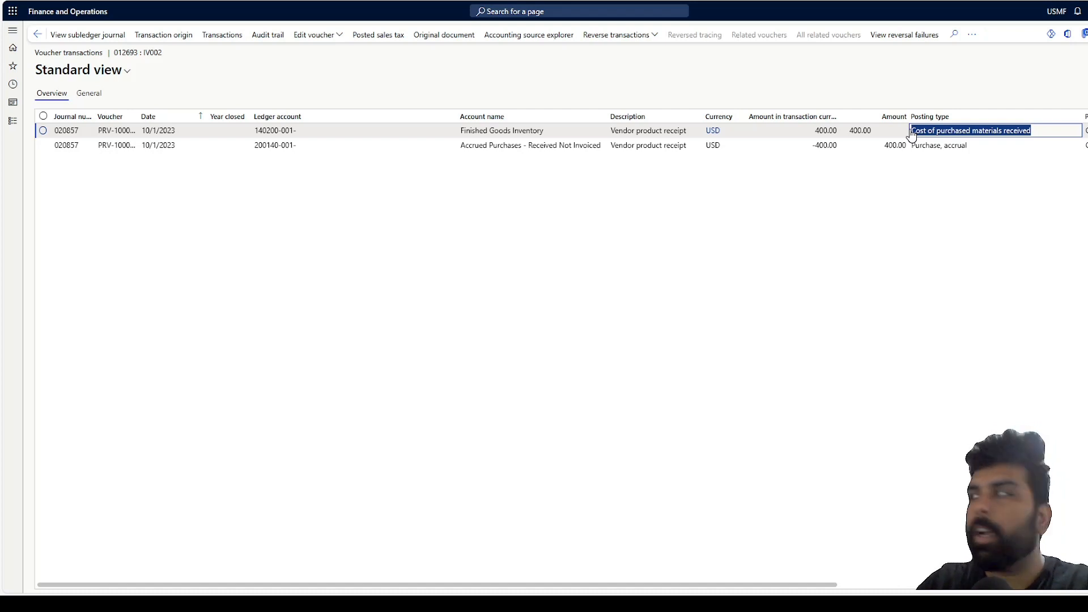
pyautogui.click(38, 36)
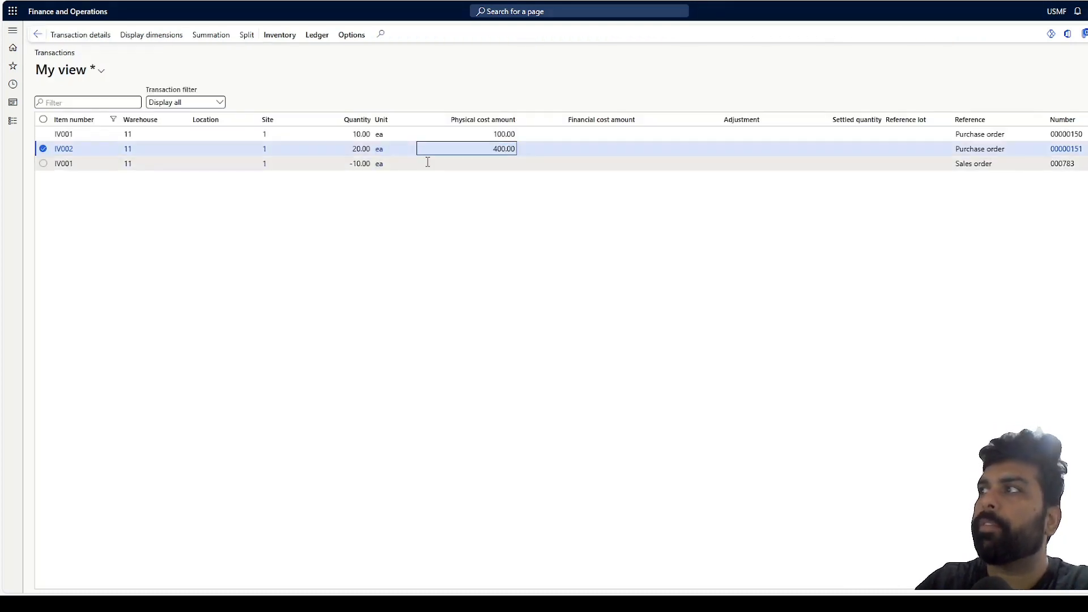
pyautogui.click(428, 163)
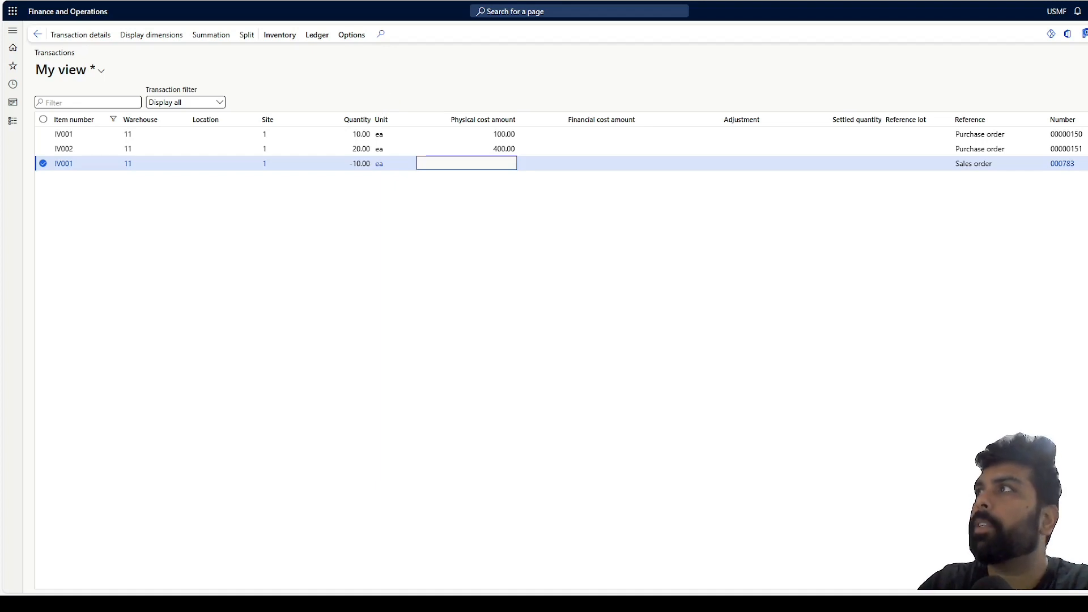
# - From the sales order's IV001 line, open the released product's item model group WA, enable Include physical value, and return to the order
pyautogui.hotkey('ctrl', 'Tab')
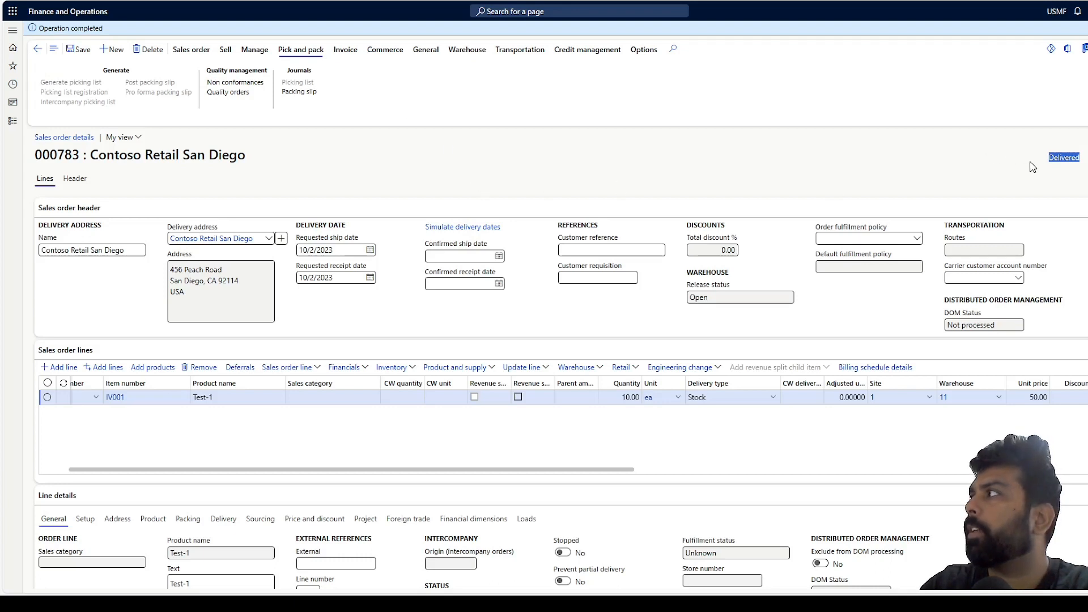
pyautogui.click(567, 163)
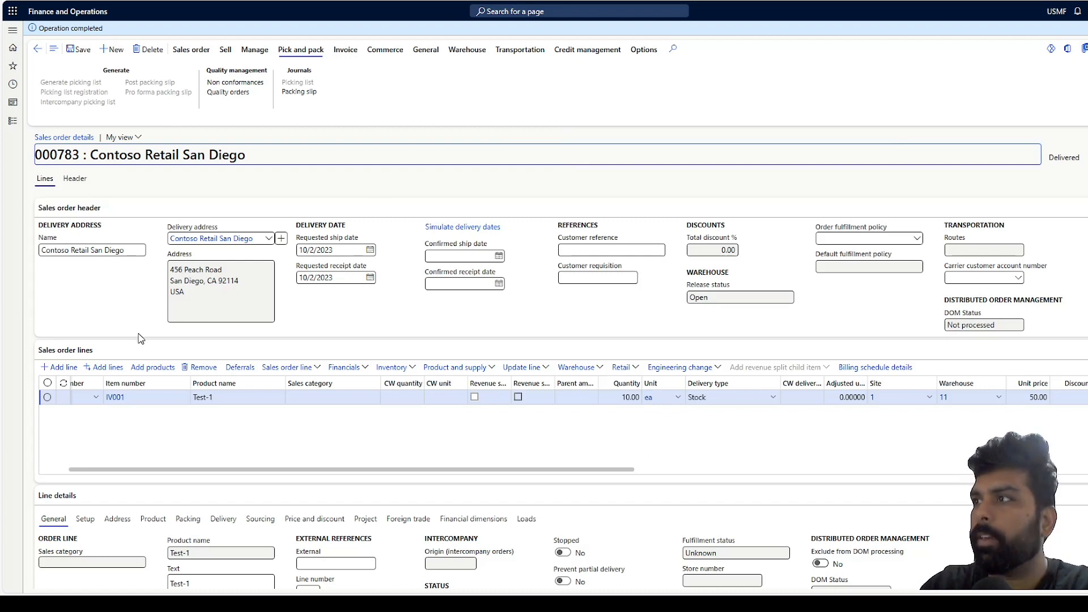
pyautogui.click(117, 397)
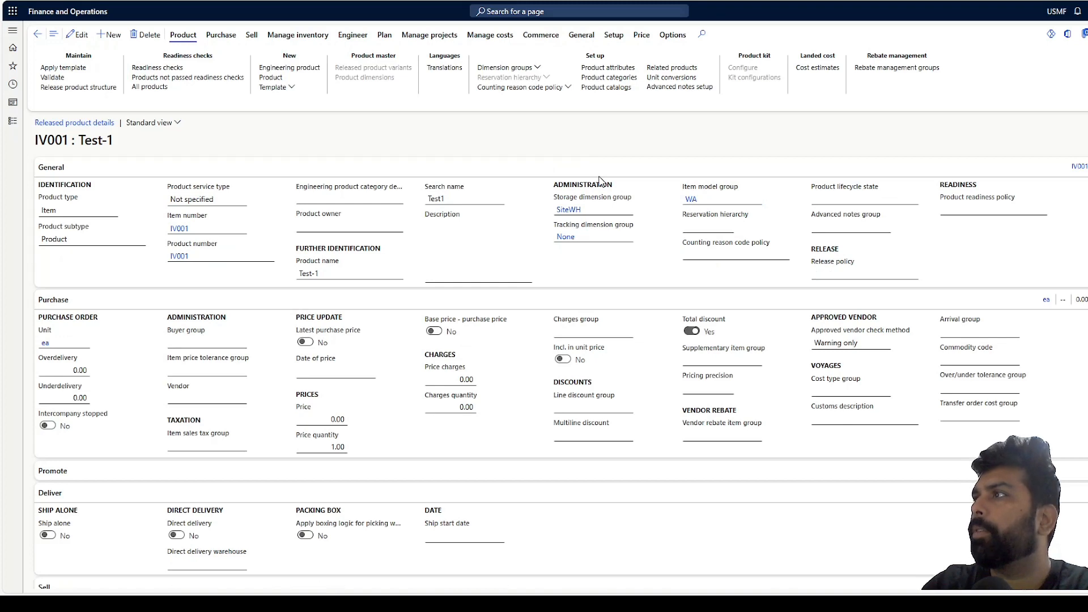
pyautogui.click(78, 35)
pyautogui.click(314, 153)
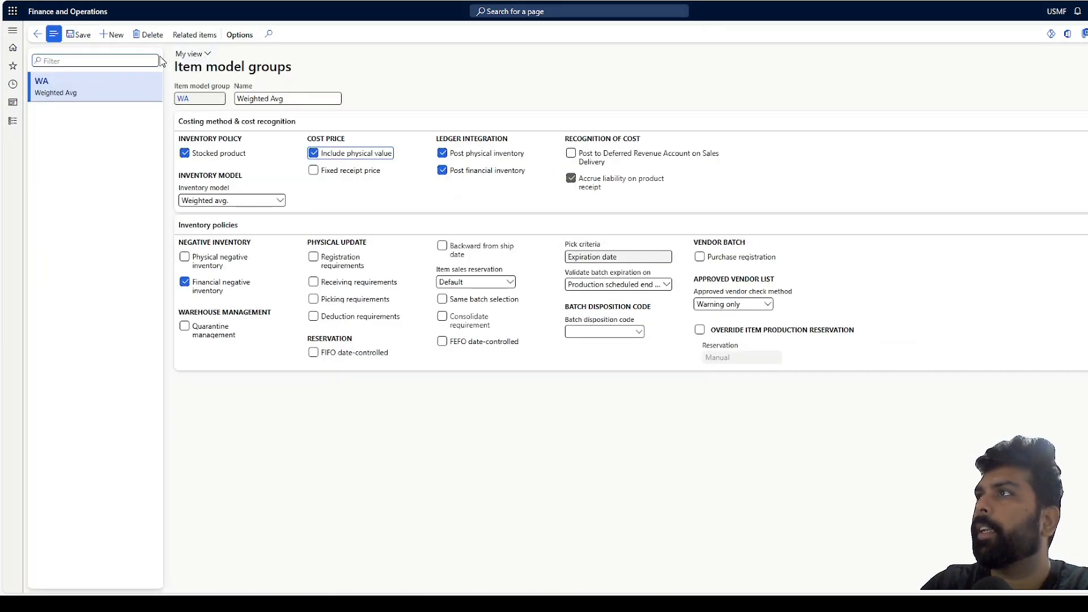
pyautogui.click(39, 35)
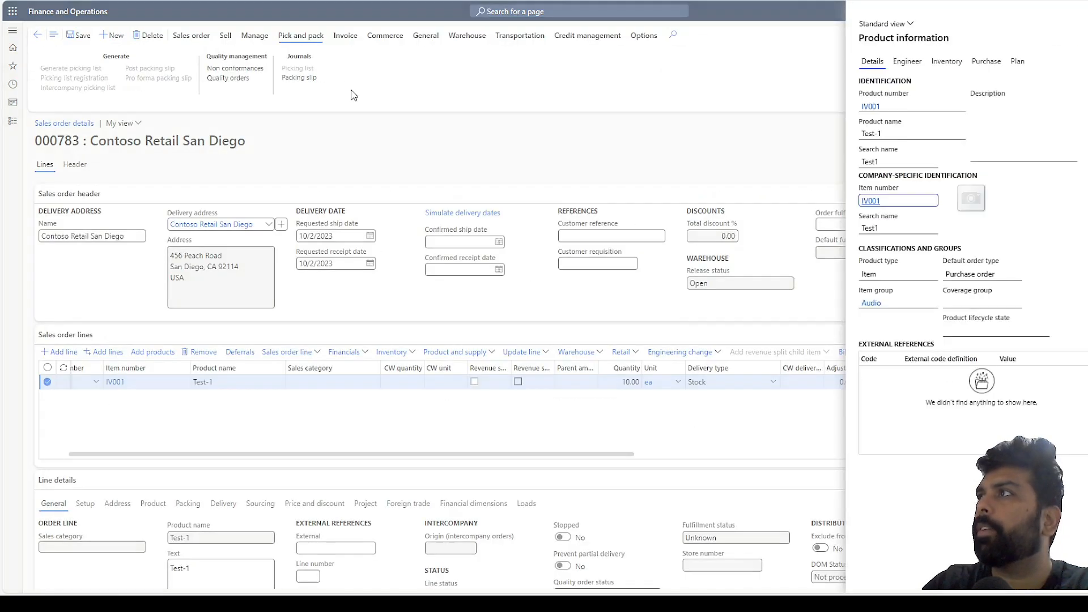
pyautogui.click(667, 301)
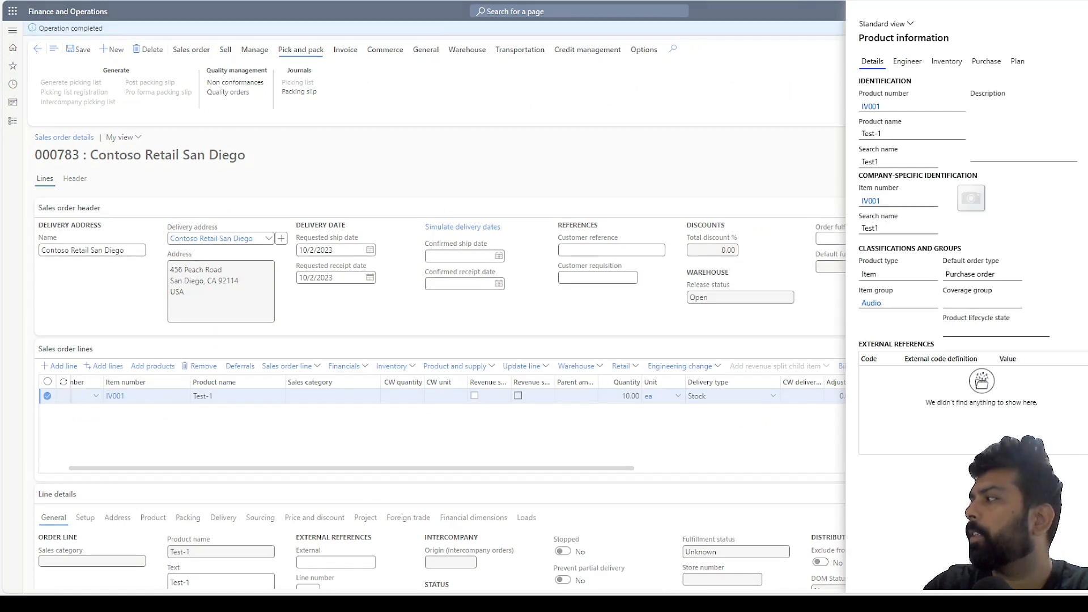
# - Invoice the sales order for IV001 and check its financial and physical cost amounts in the inventory transactions
pyautogui.click(347, 50)
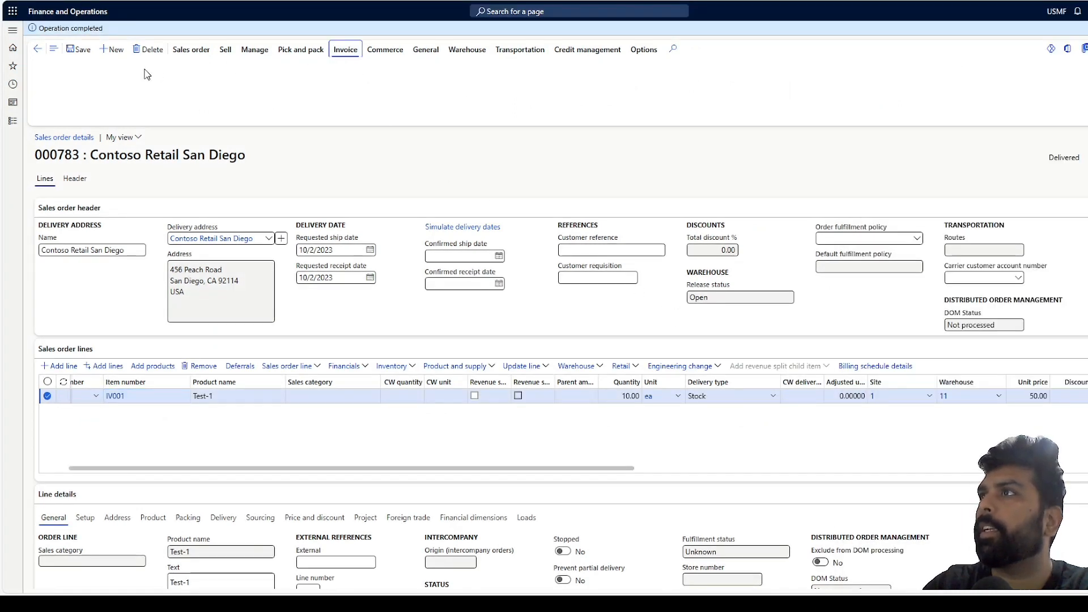
pyautogui.click(94, 92)
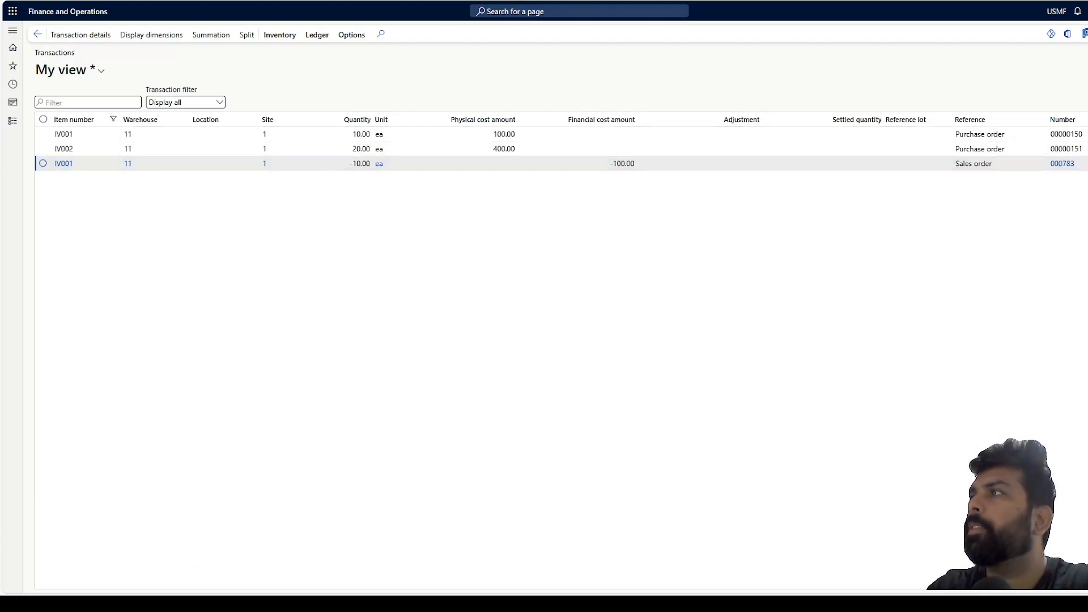
pyautogui.click(651, 165)
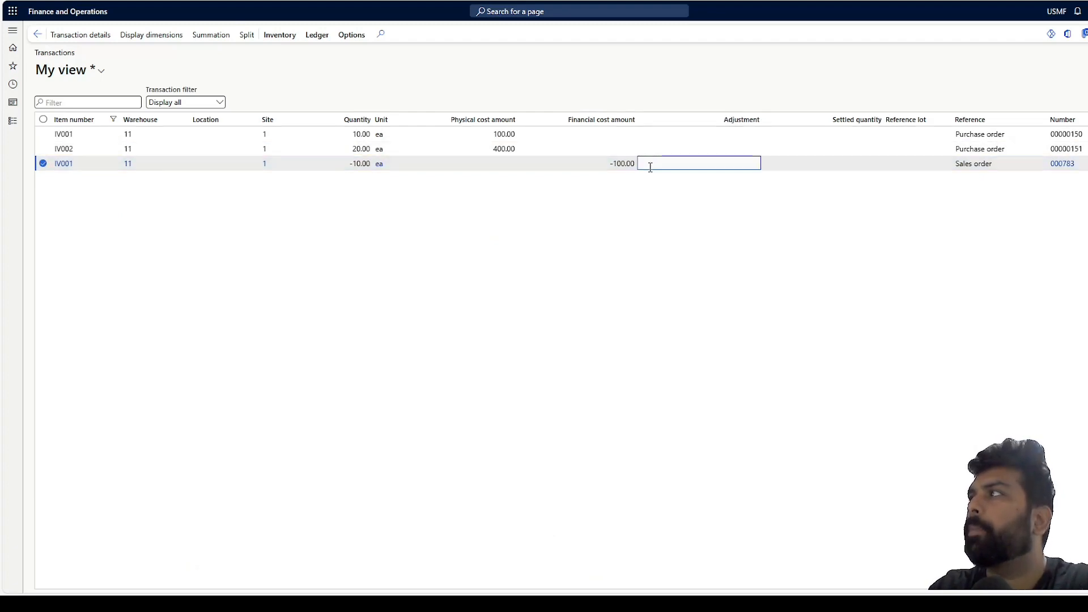
pyautogui.click(467, 166)
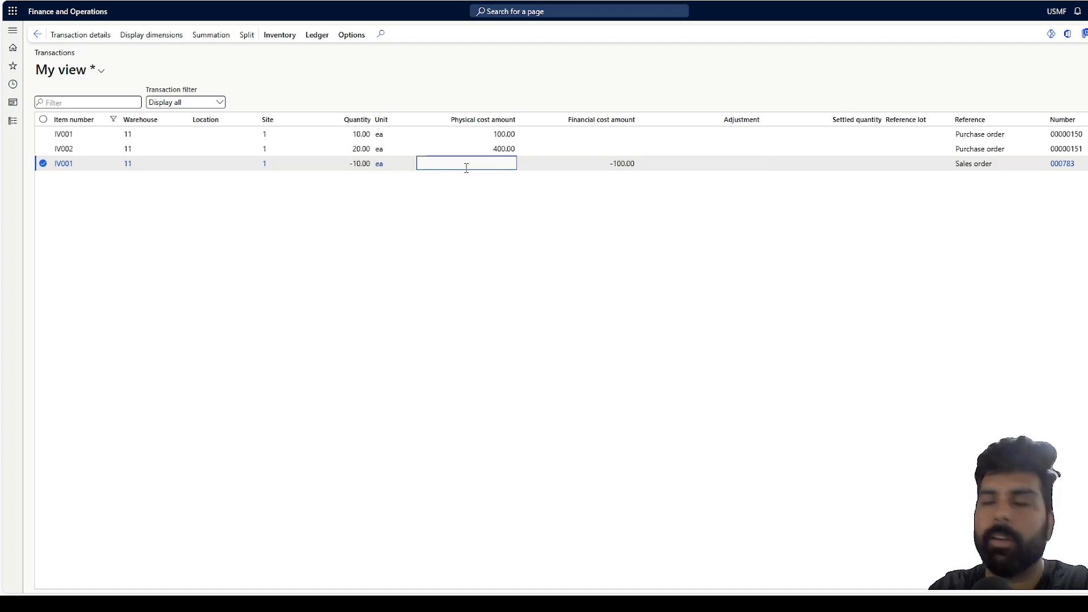
# - Look up the financial voucher of the invoiced IV001 sales order, check the Finished Goods Inventory line, and return to the transactions
pyautogui.click(321, 38)
pyautogui.click(79, 80)
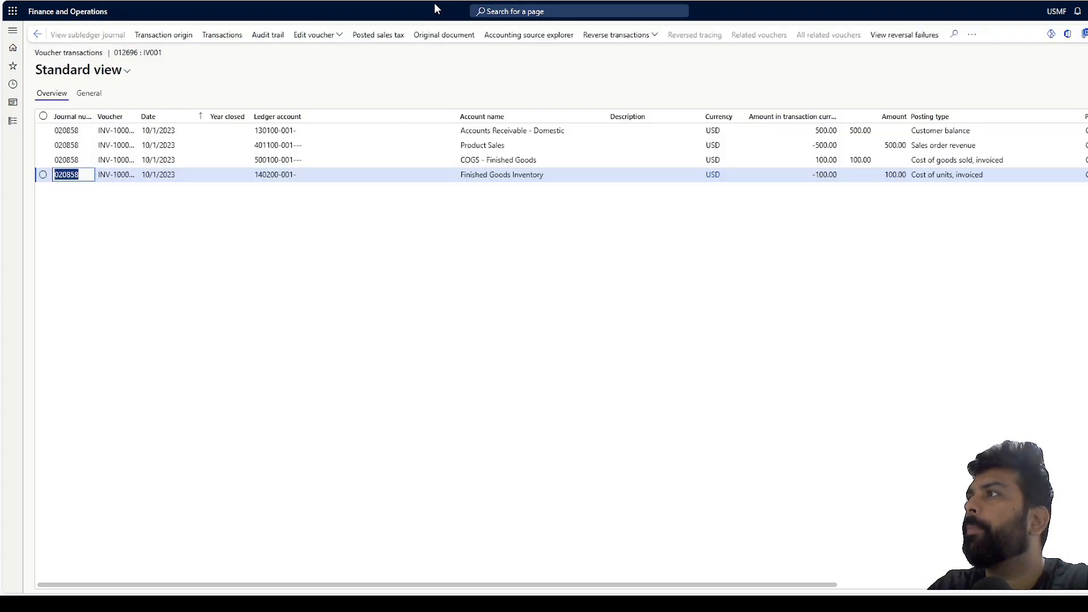
pyautogui.click(544, 173)
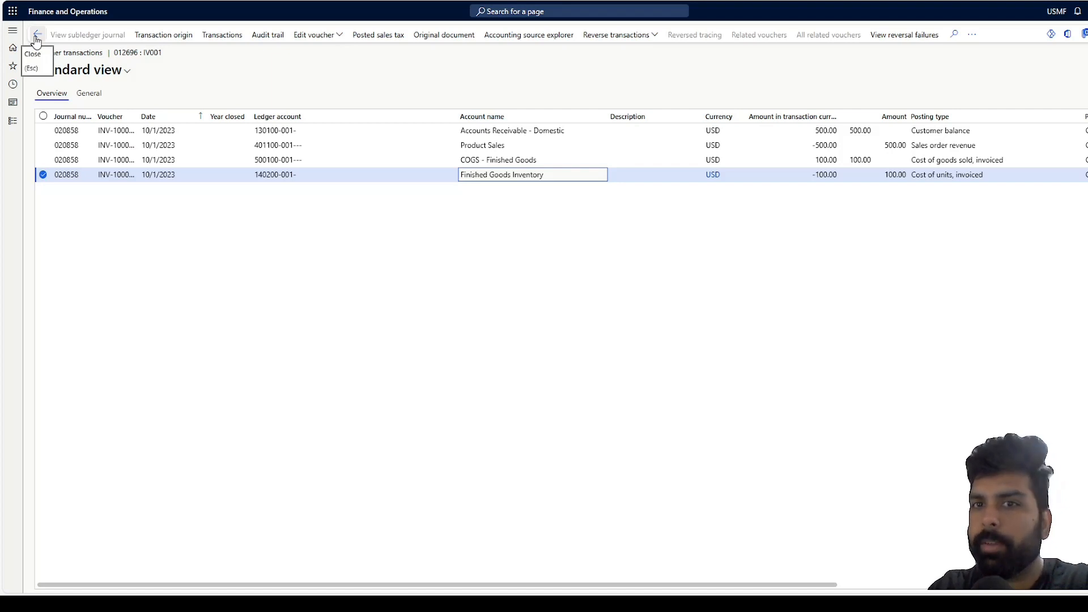
pyautogui.click(35, 35)
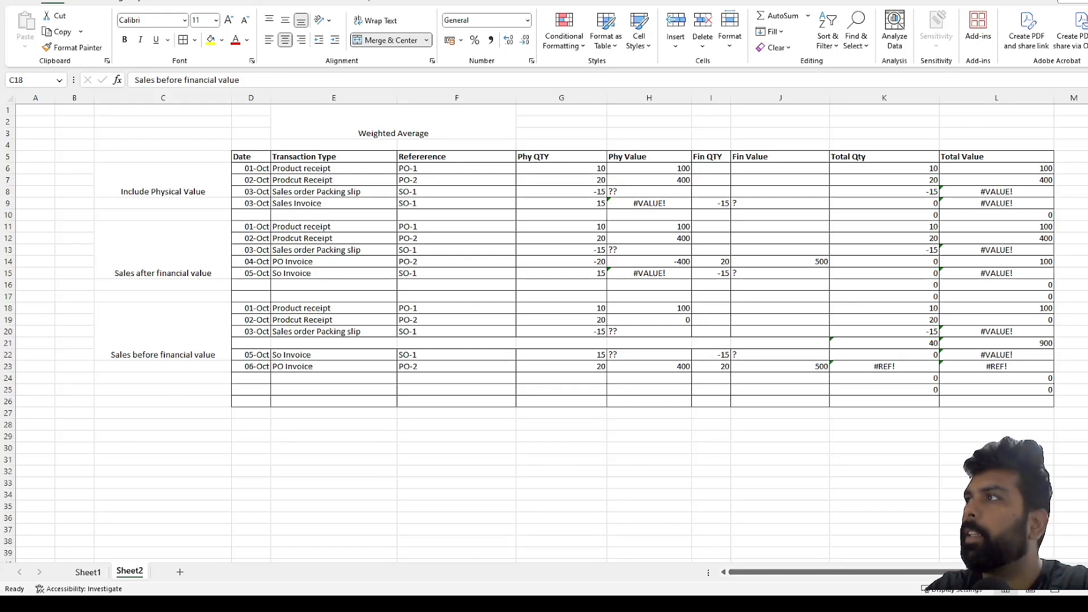
# - Switch to the Excel workbook's Sheet2 and review the sales invoice, product receipts and empty financial quantities in the Include Physical Value scenario
pyautogui.click(394, 201)
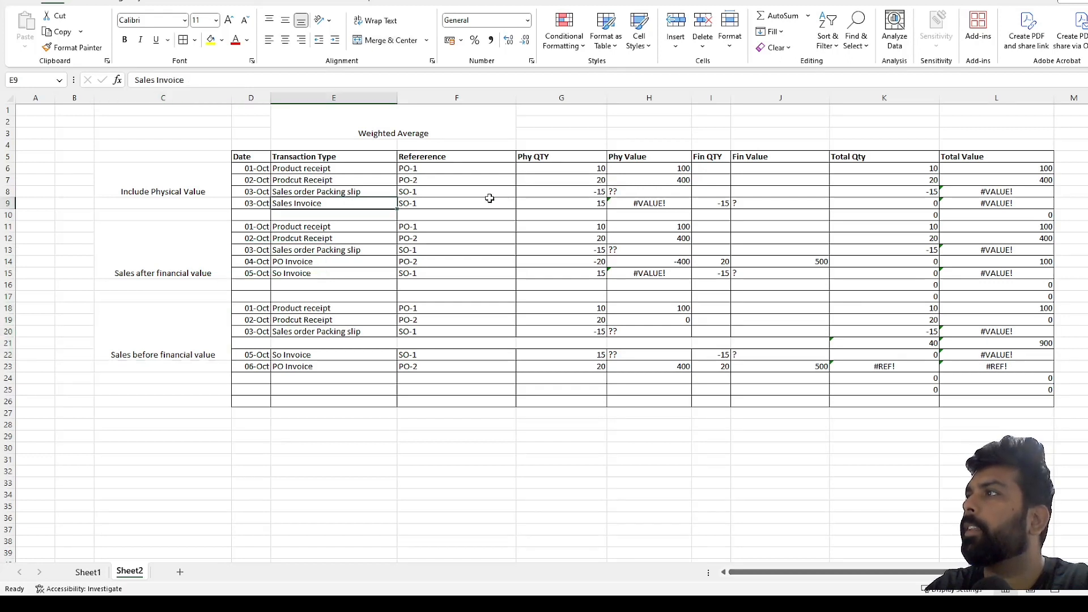
pyautogui.click(594, 203)
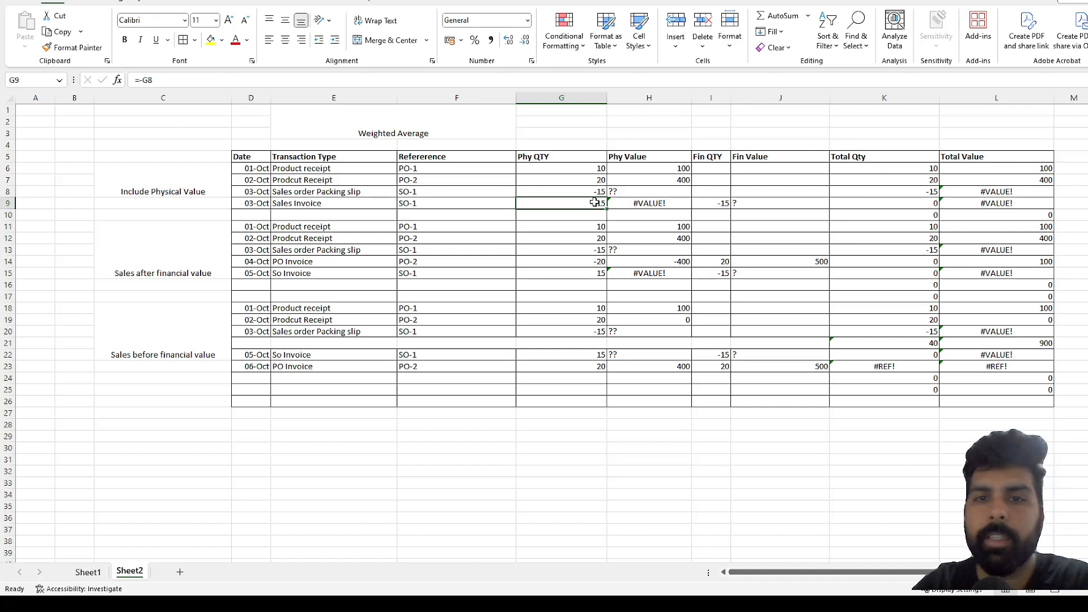
pyautogui.click(133, 189)
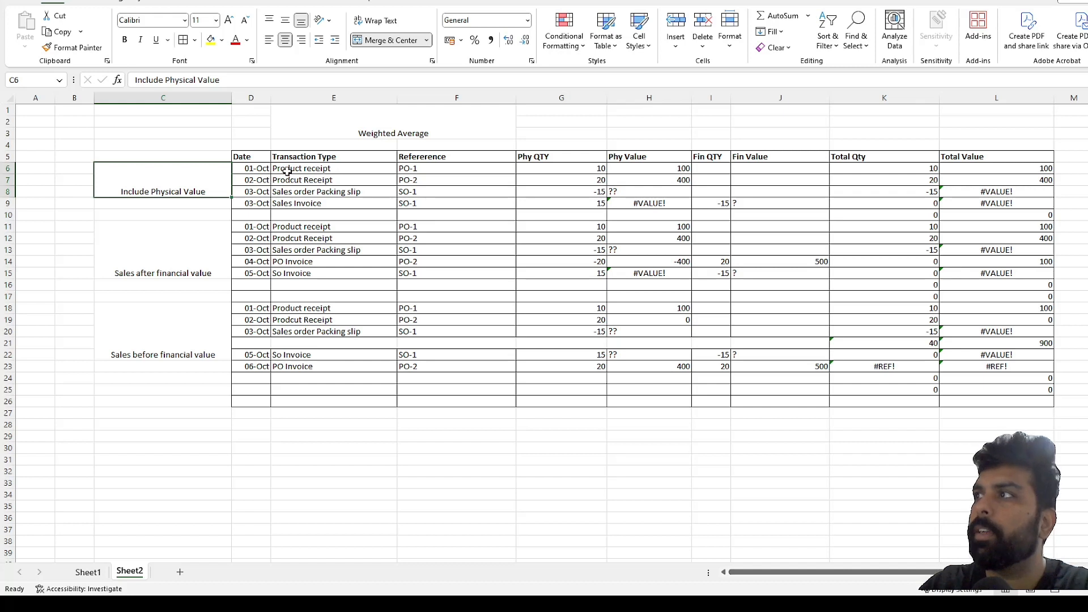
pyautogui.moveTo(286, 171); pyautogui.dragTo(286, 180)
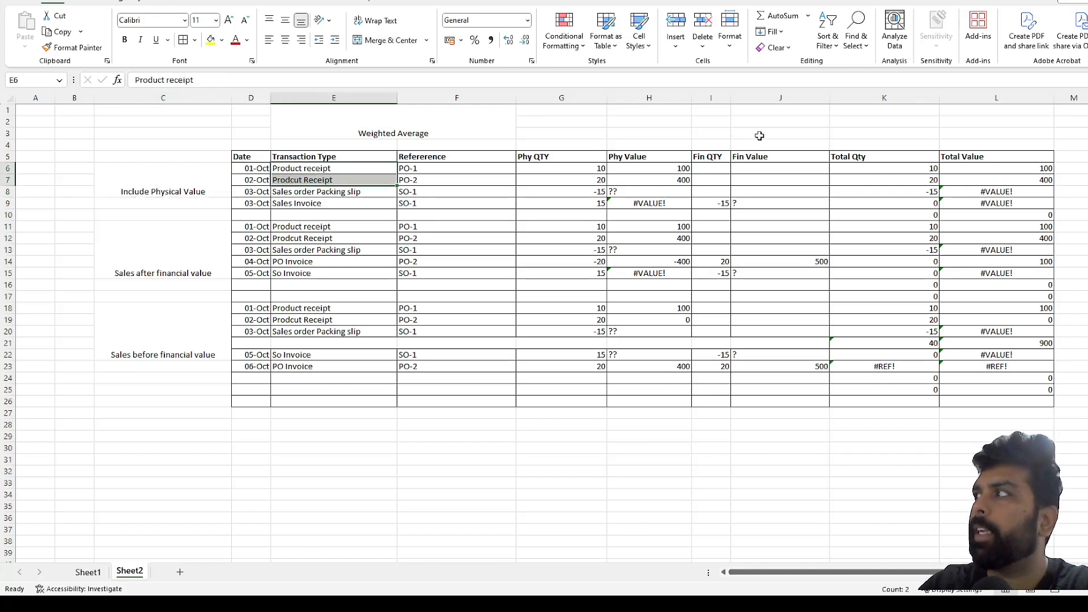
pyautogui.moveTo(708, 171); pyautogui.dragTo(709, 180)
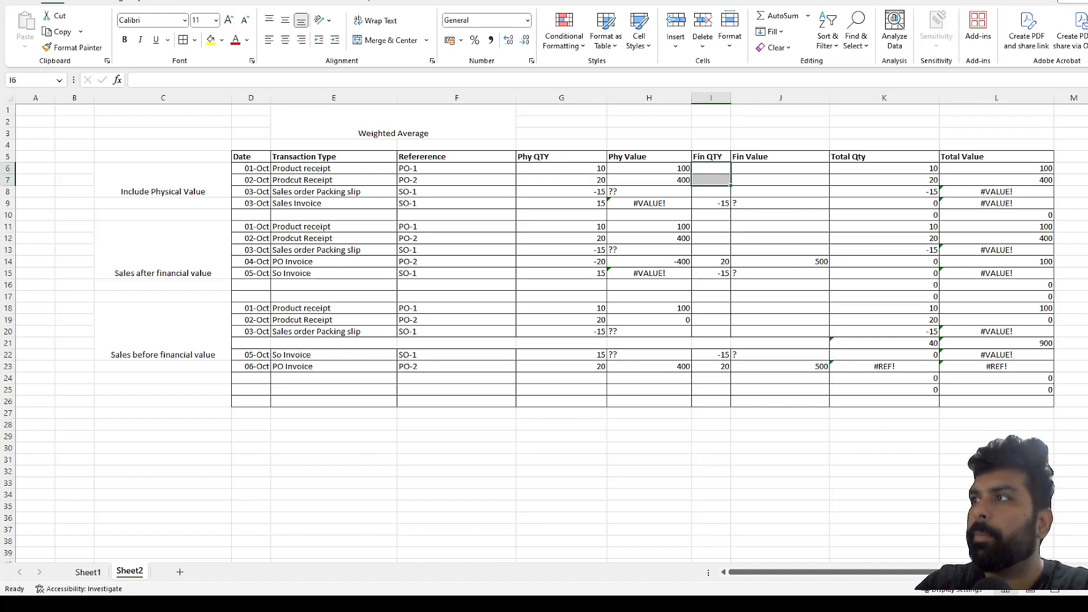
# - Review the Sales after financial value scenario, covering the receipts, packing slip, PO invoice financial value and sales invoice physical value
pyautogui.click(145, 234)
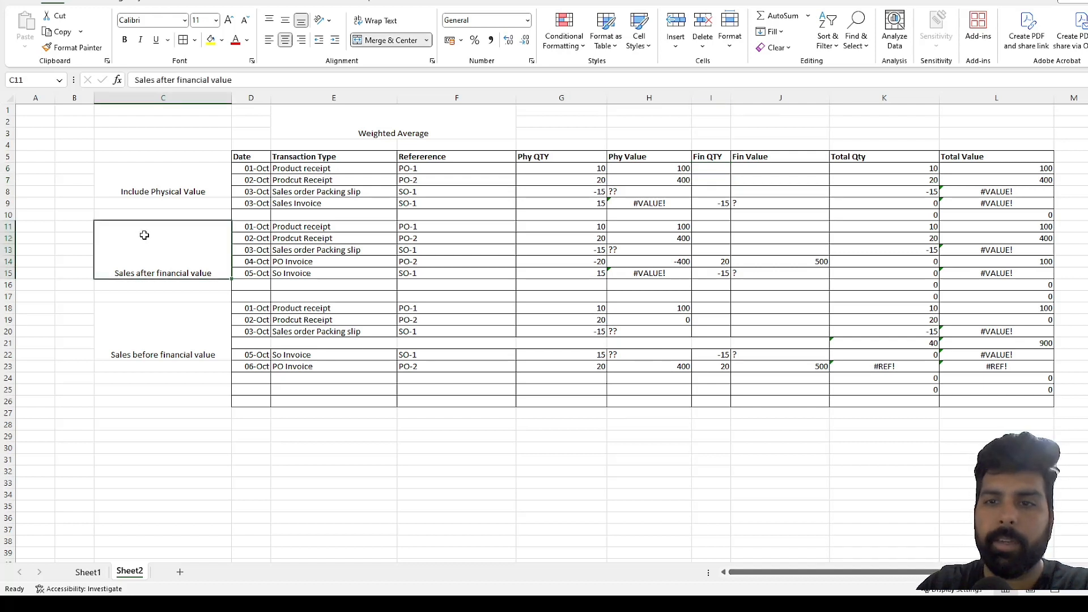
pyautogui.click(296, 236)
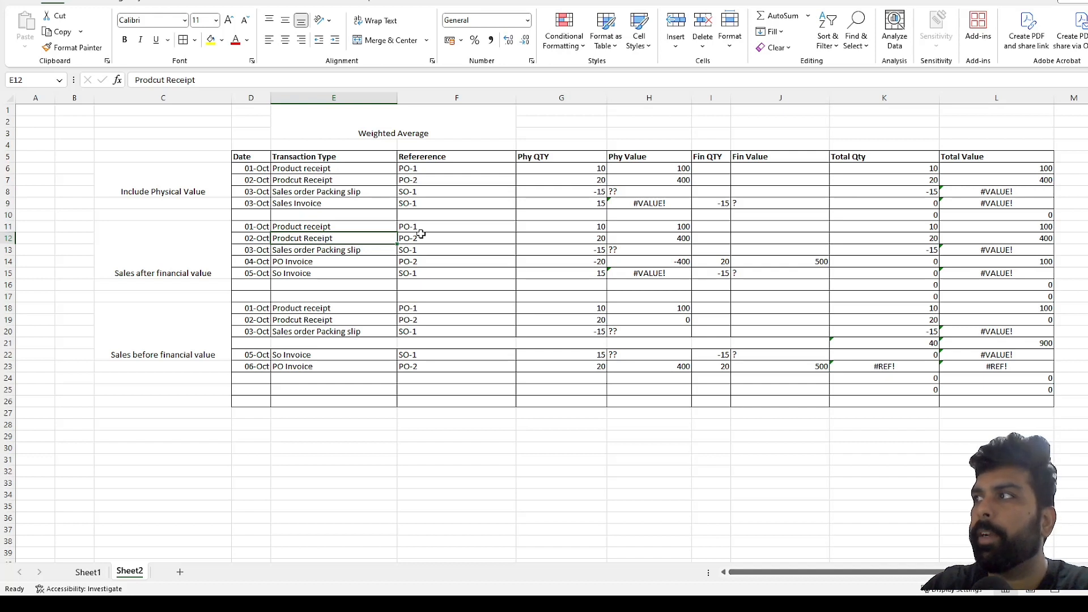
pyautogui.click(363, 252)
pyautogui.click(421, 249)
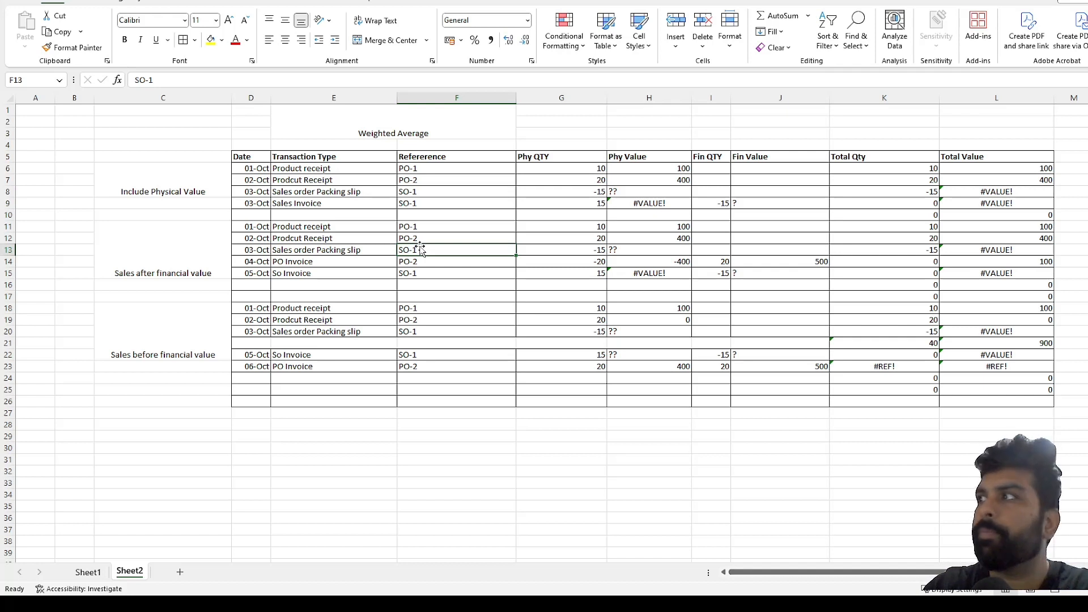
pyautogui.click(385, 265)
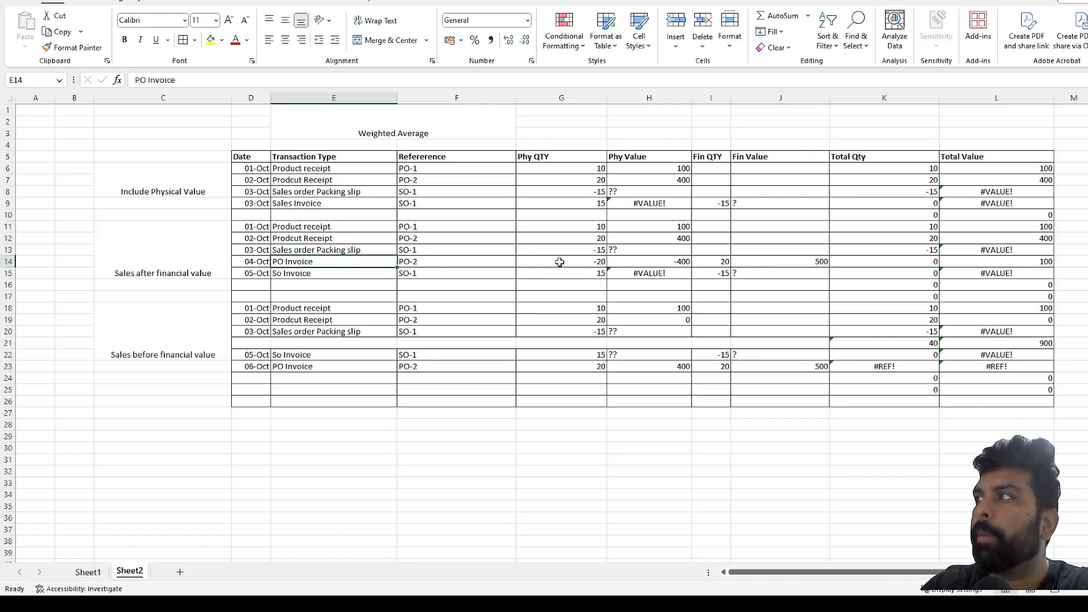
pyautogui.click(657, 237)
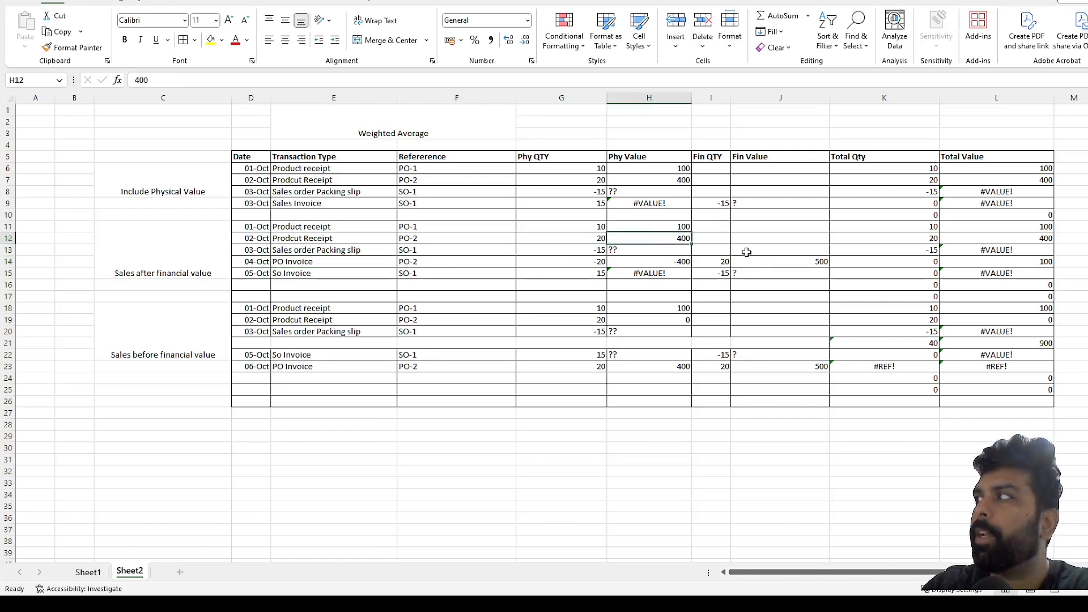
pyautogui.click(796, 262)
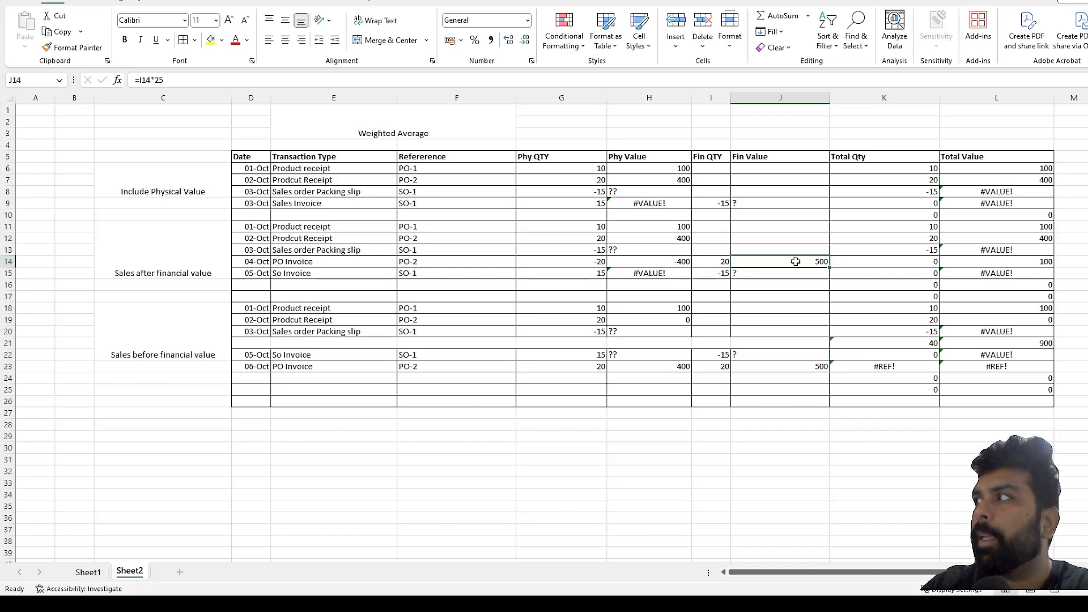
pyautogui.click(669, 271)
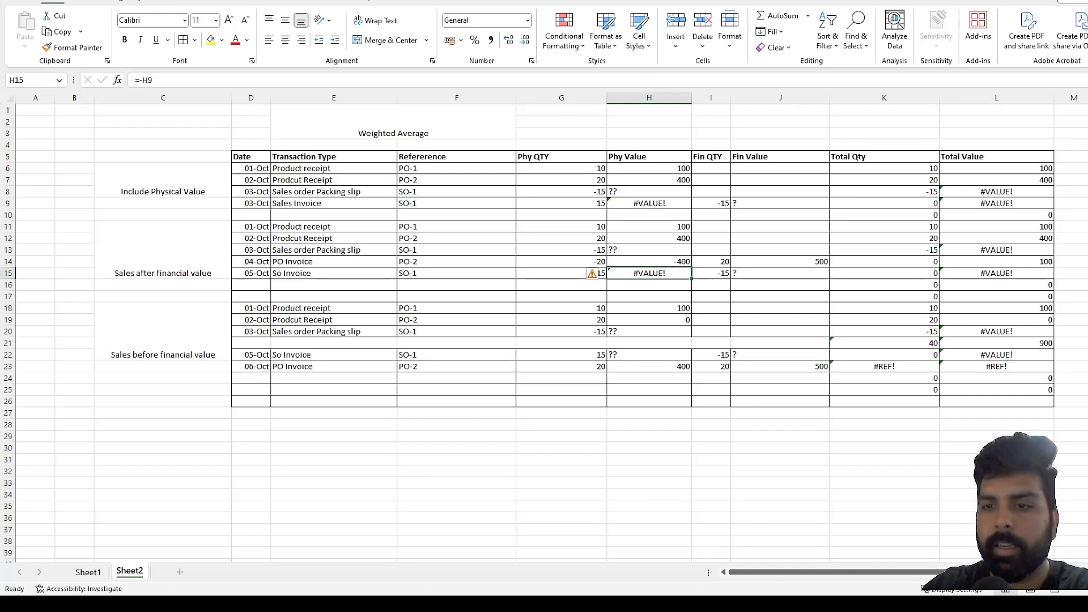
# - Switch to Finance and Operations and compare the IV001 sales order's financial cost with the physical cost of the IV002 sales order
pyautogui.hotkey('alt', 'Tab')
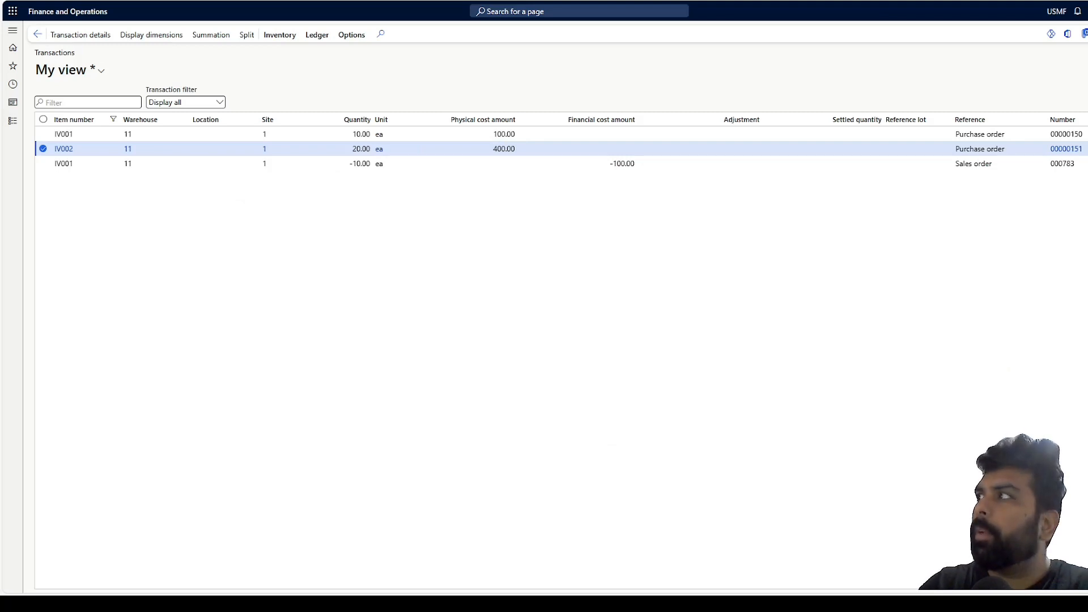
pyautogui.click(628, 163)
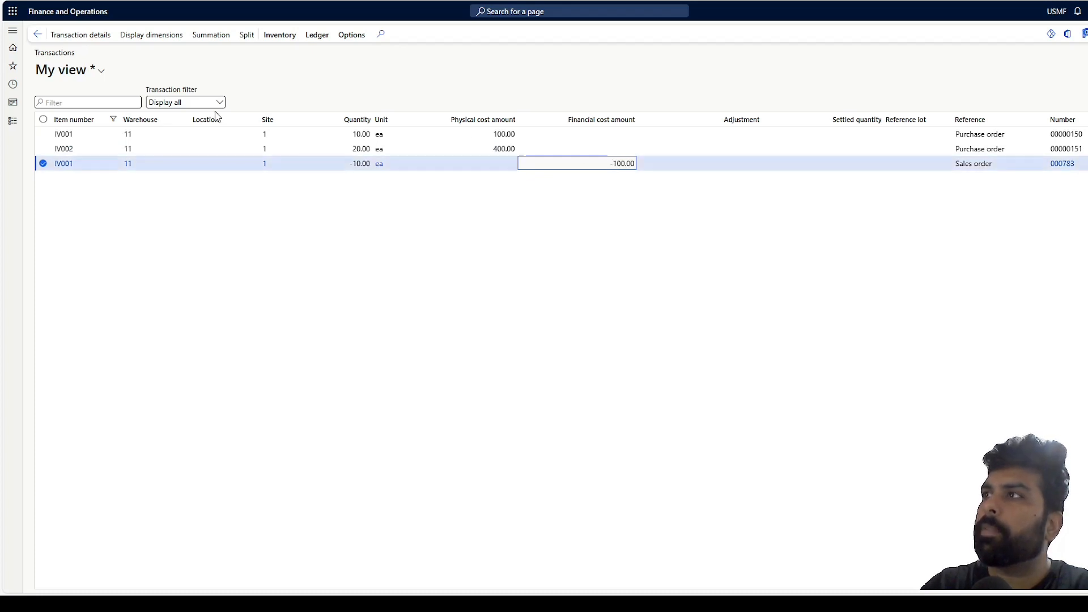
pyautogui.click(188, 133)
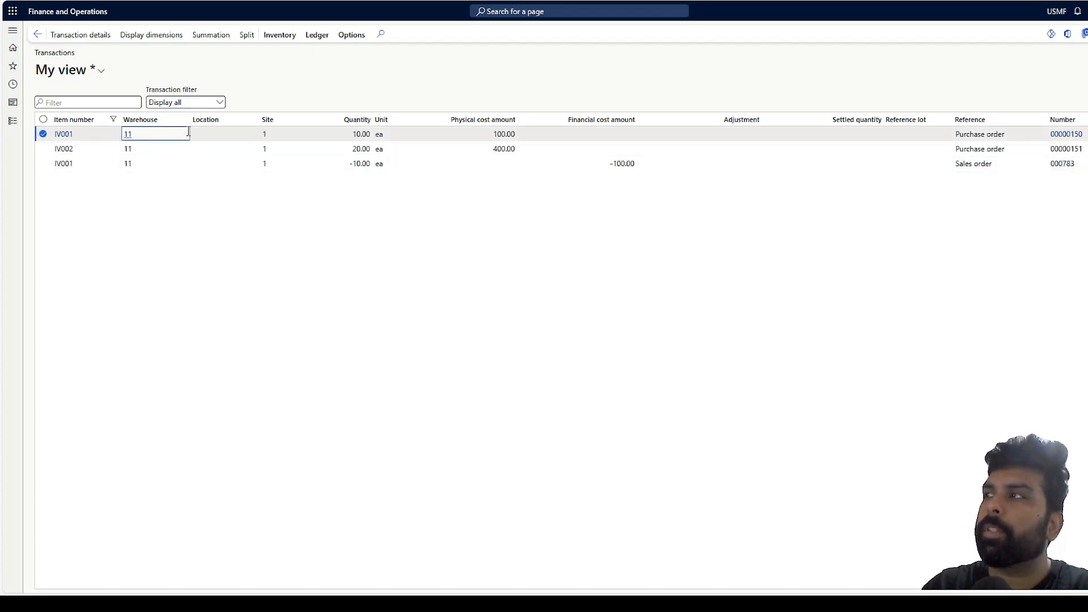
pyautogui.click(376, 151)
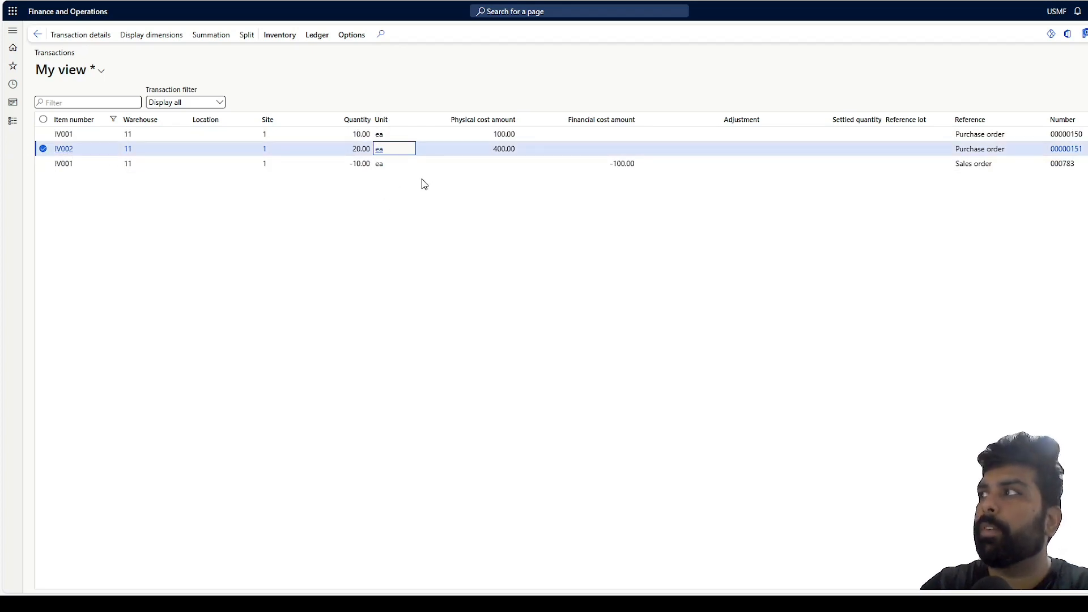
pyautogui.click(605, 162)
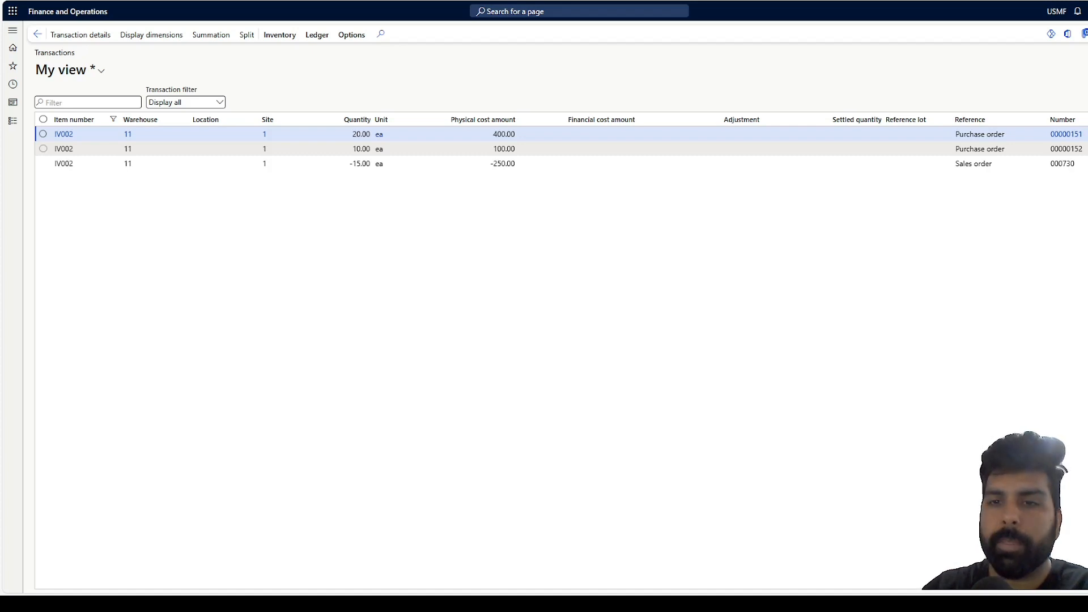
pyautogui.click(482, 164)
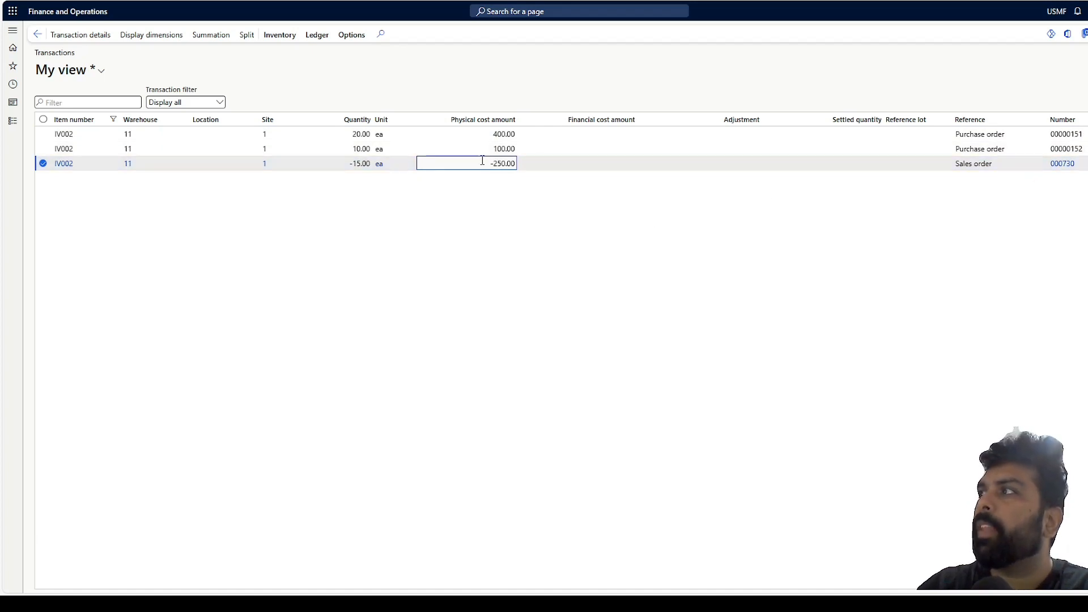
# - Compare the physical cost amounts of the two IV002 purchase orders with the physical cost of the IV002 sales order
pyautogui.moveTo(483, 164); pyautogui.dragTo(517, 163)
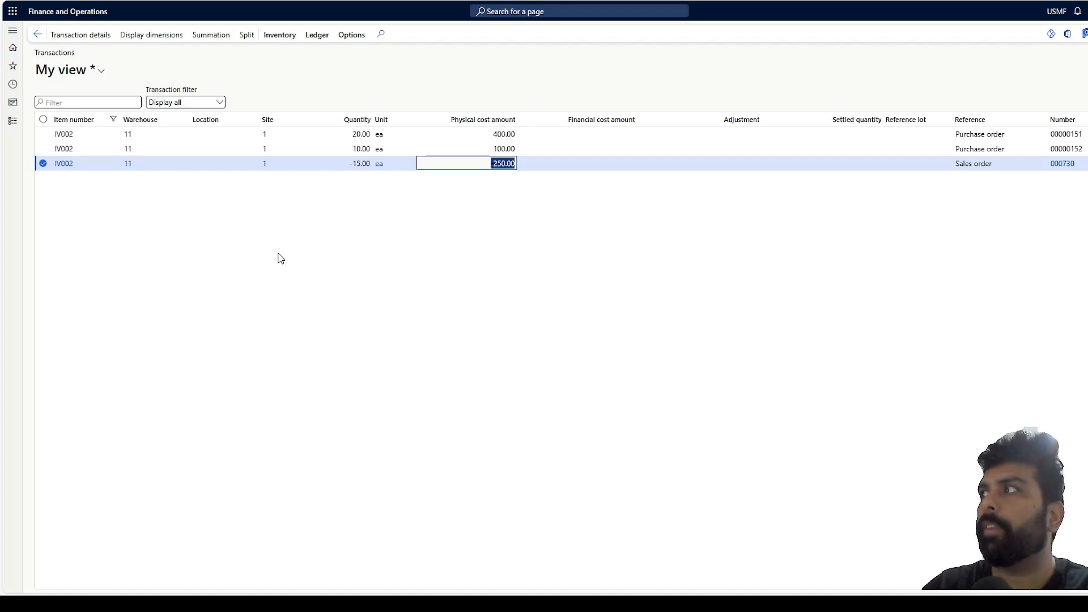
pyautogui.click(508, 135)
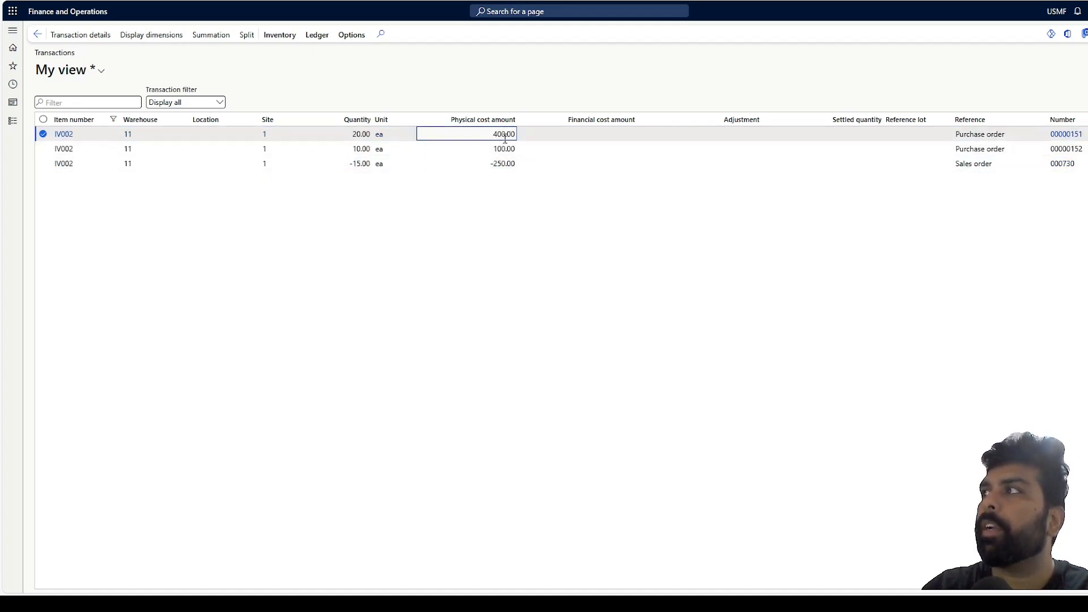
pyautogui.click(356, 149)
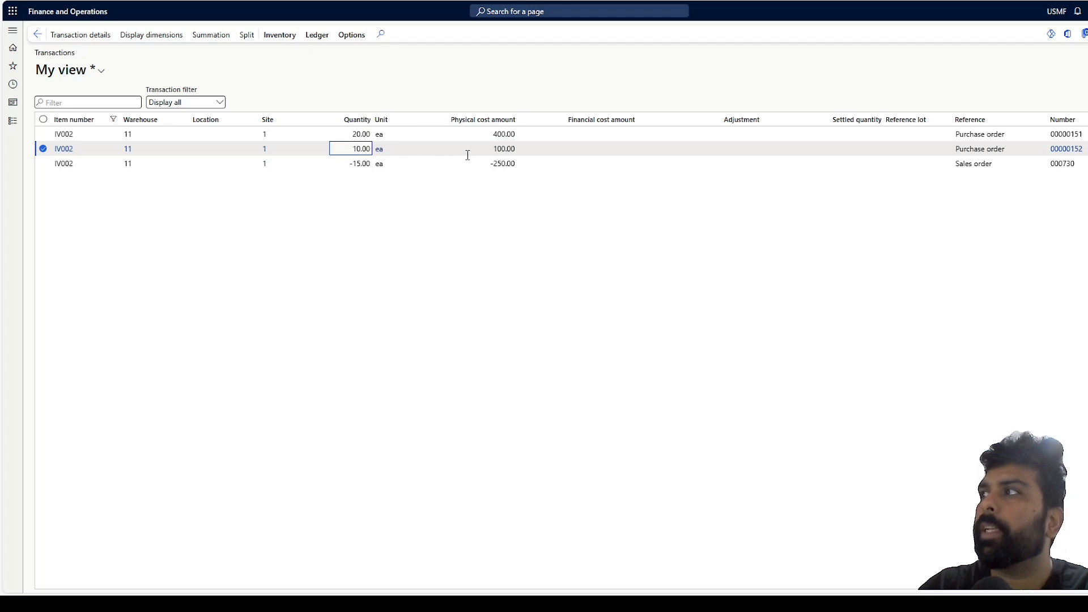
pyautogui.click(483, 161)
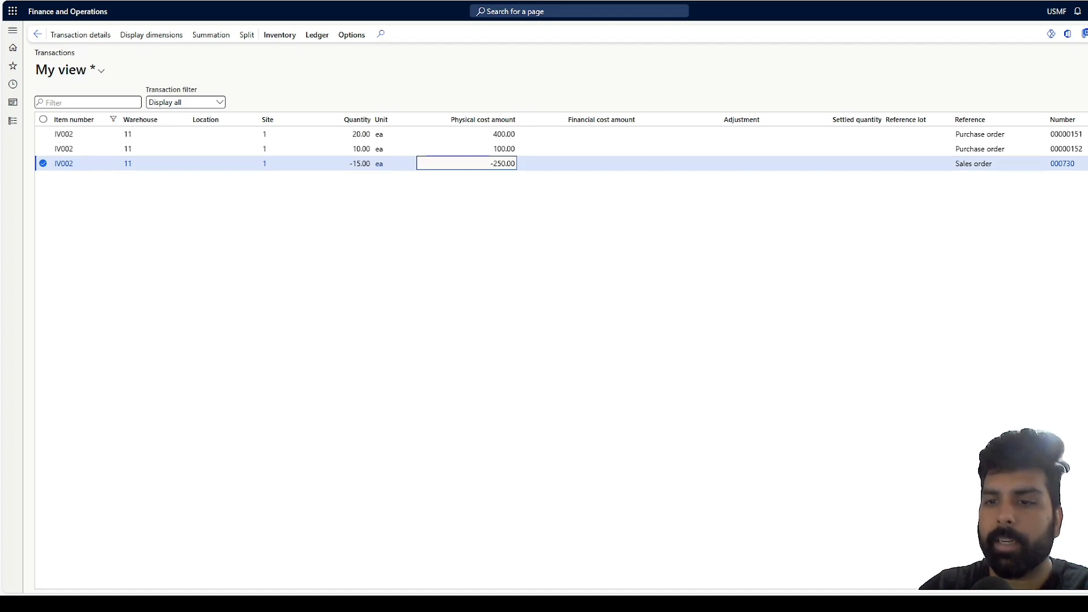
# - Switch to the Excel workbook and review the packing slip and PO invoice physical values in the Sales after financial value scenario
pyautogui.hotkey('alt', 'Tab')
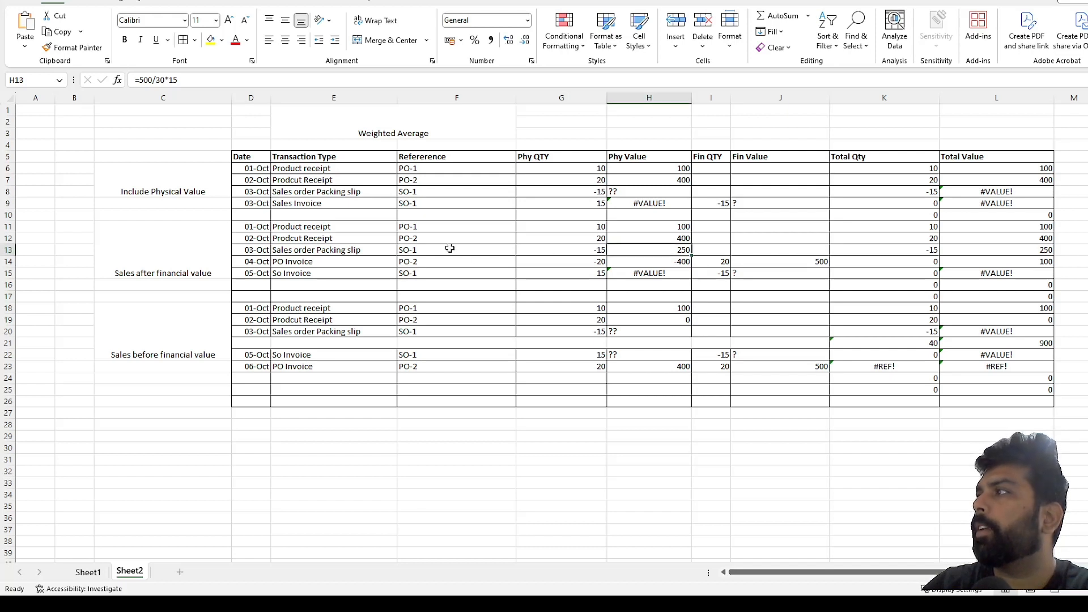
pyautogui.click(378, 249)
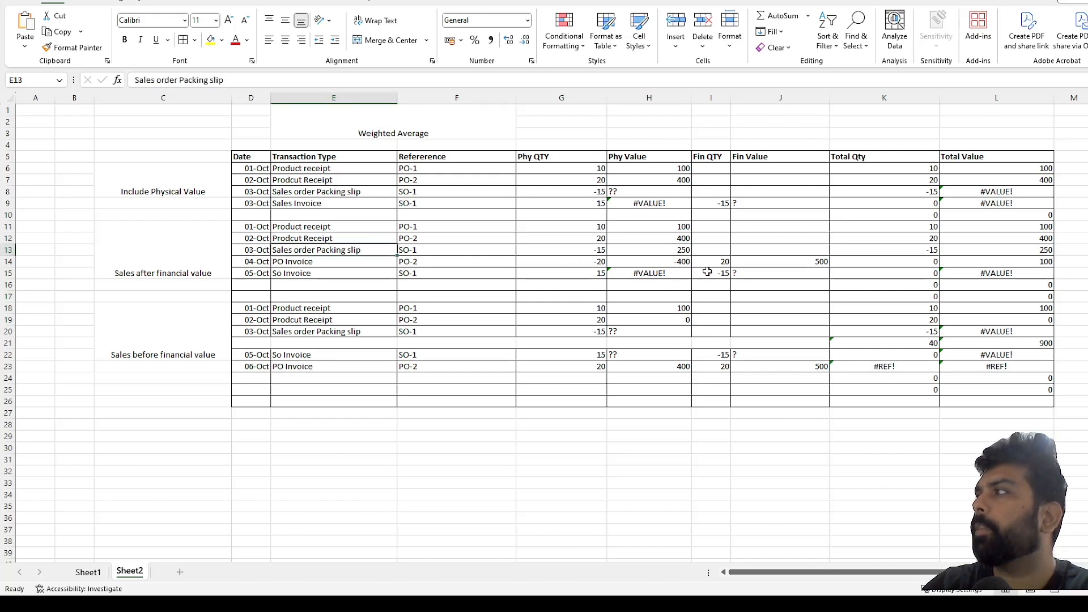
pyautogui.click(650, 249)
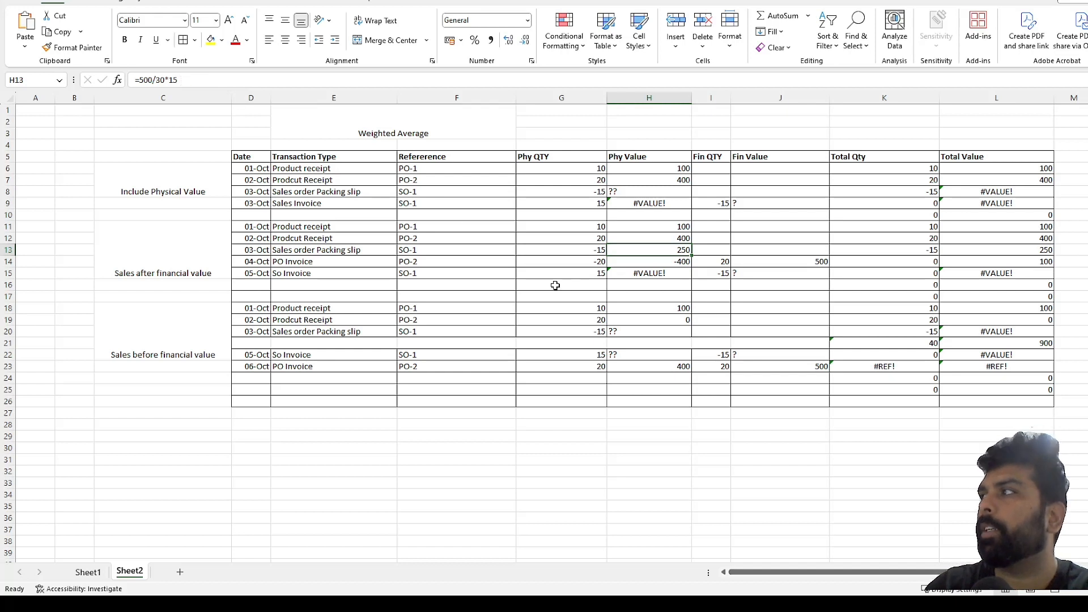
pyautogui.click(641, 263)
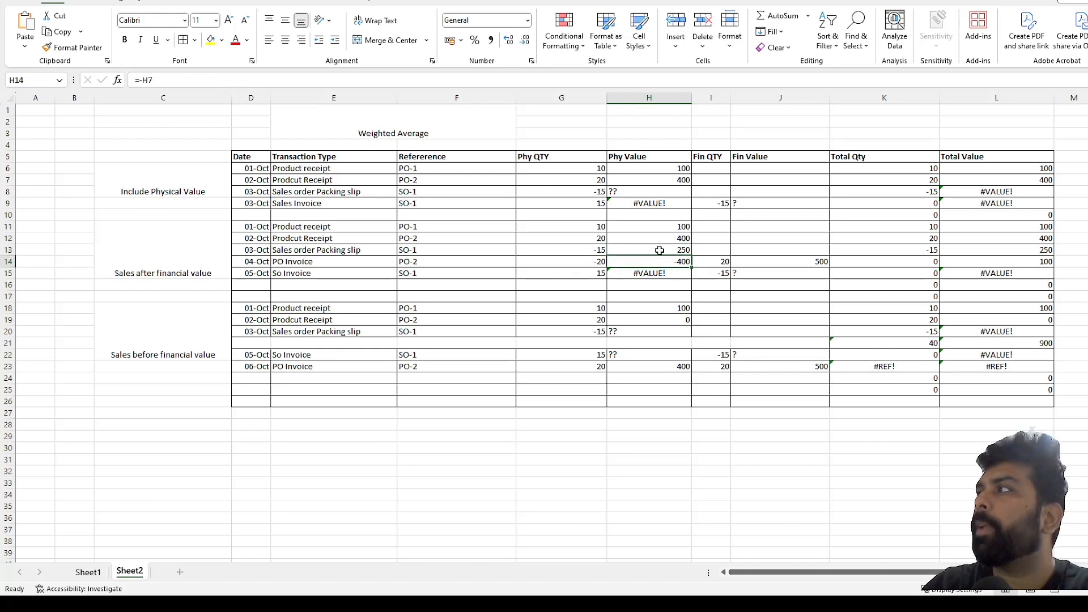
# - Highlight in yellow the PO-2 product receipt's physical value in the Sales after financial value scenario
pyautogui.click(663, 248)
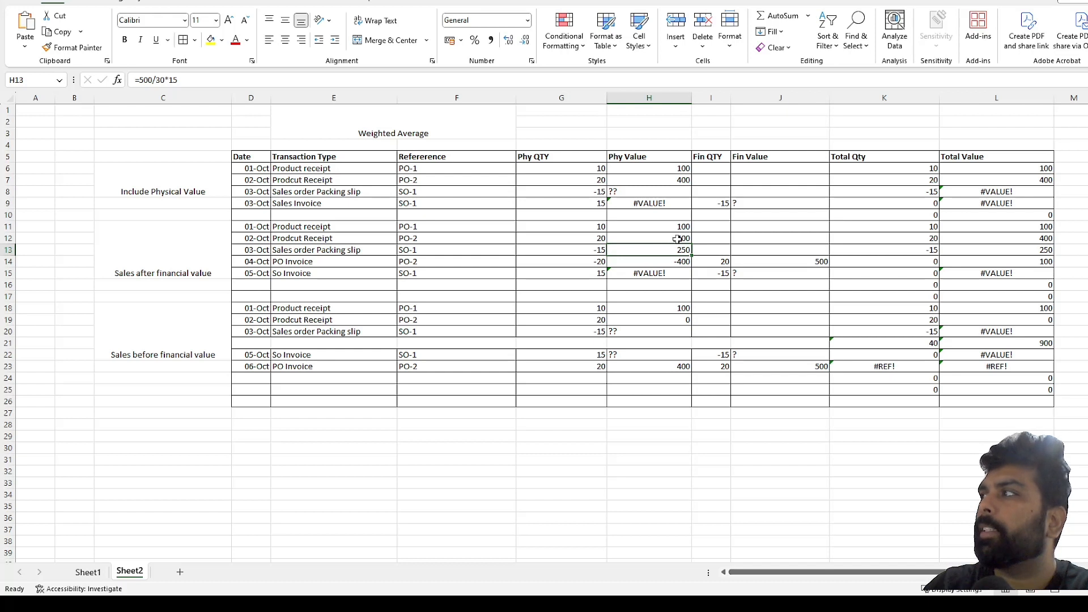
pyautogui.click(679, 238)
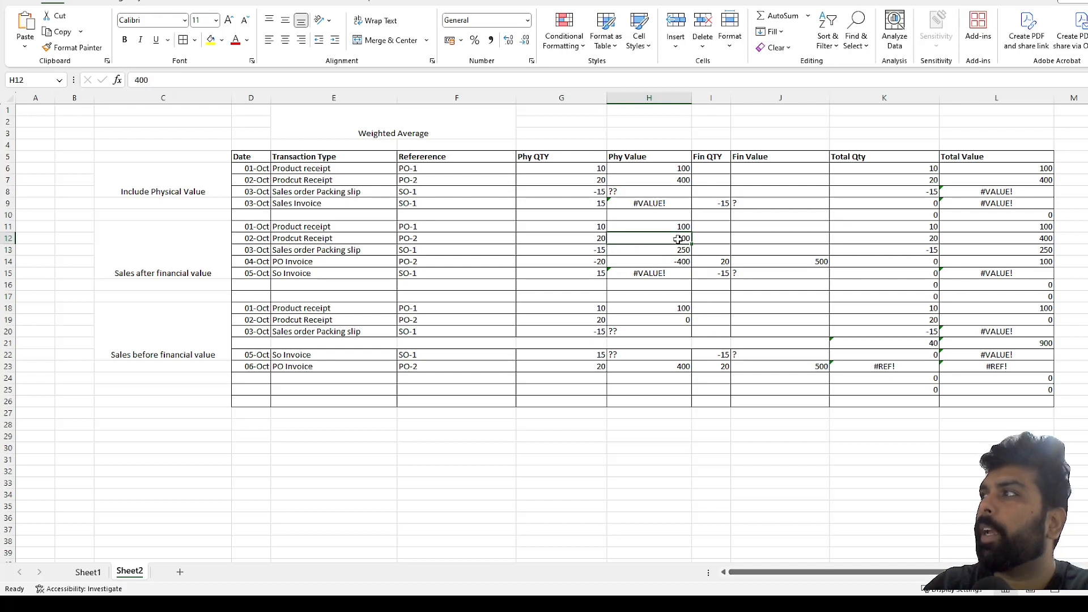
pyautogui.click(211, 40)
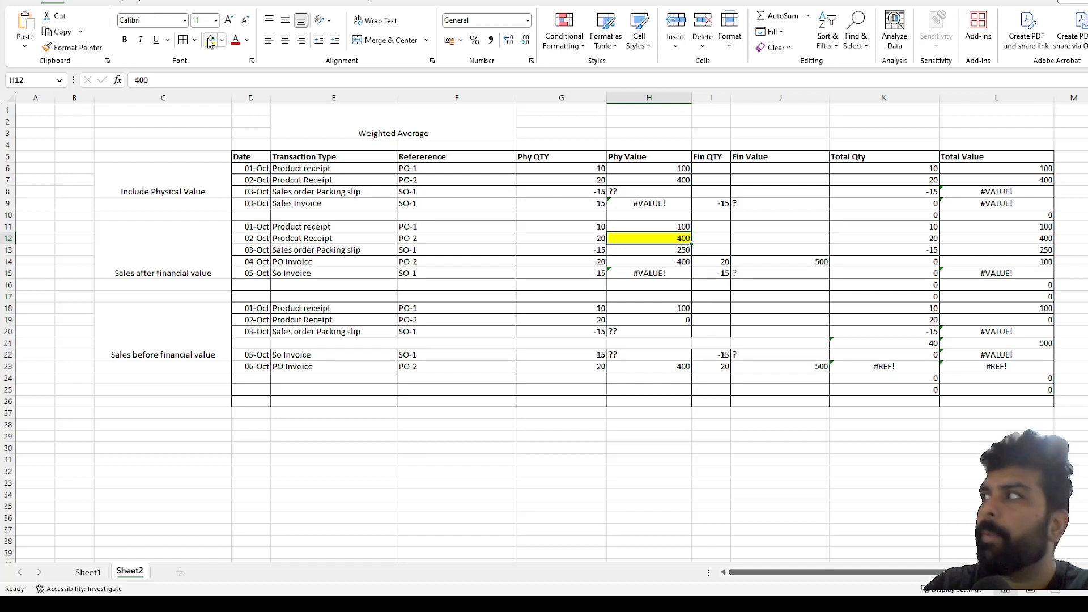
# - Review the PO invoice's financial value and physical reversal, then the packing slip and SO invoice physical values in the same scenario
pyautogui.click(364, 262)
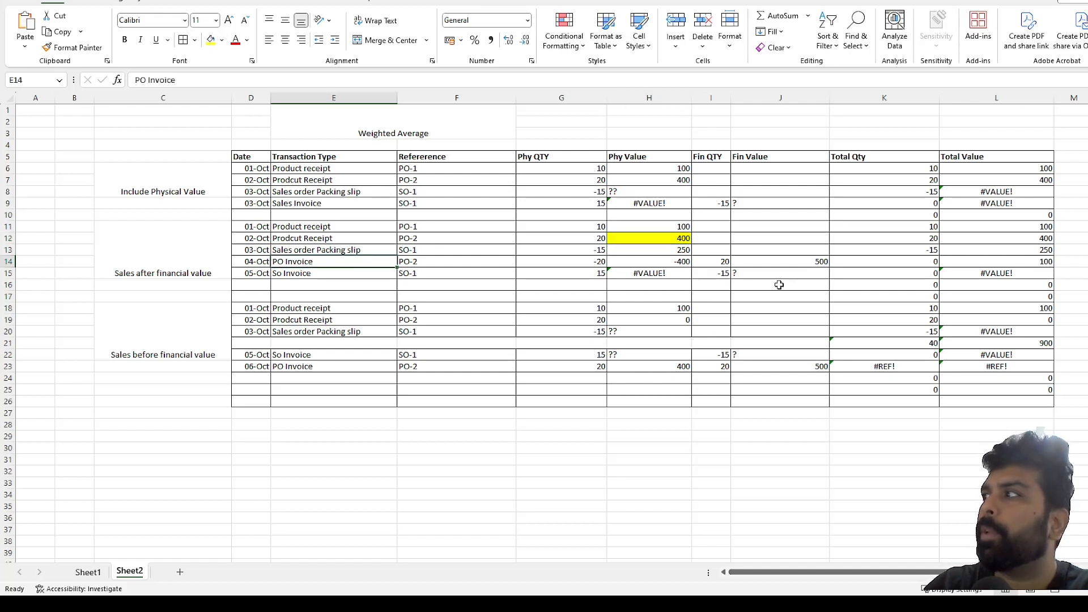
pyautogui.click(816, 263)
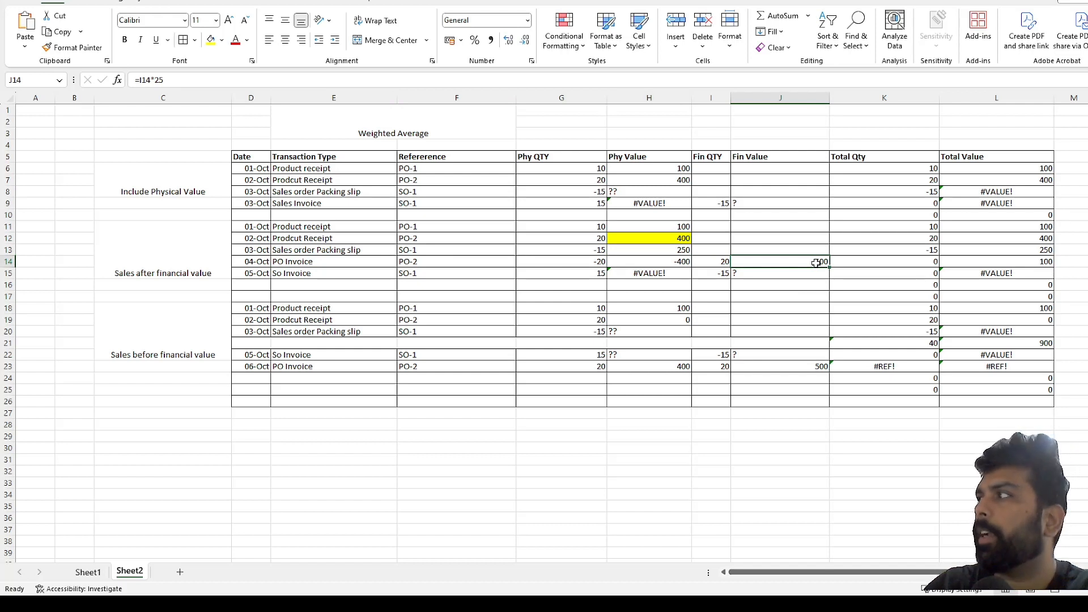
pyautogui.click(685, 260)
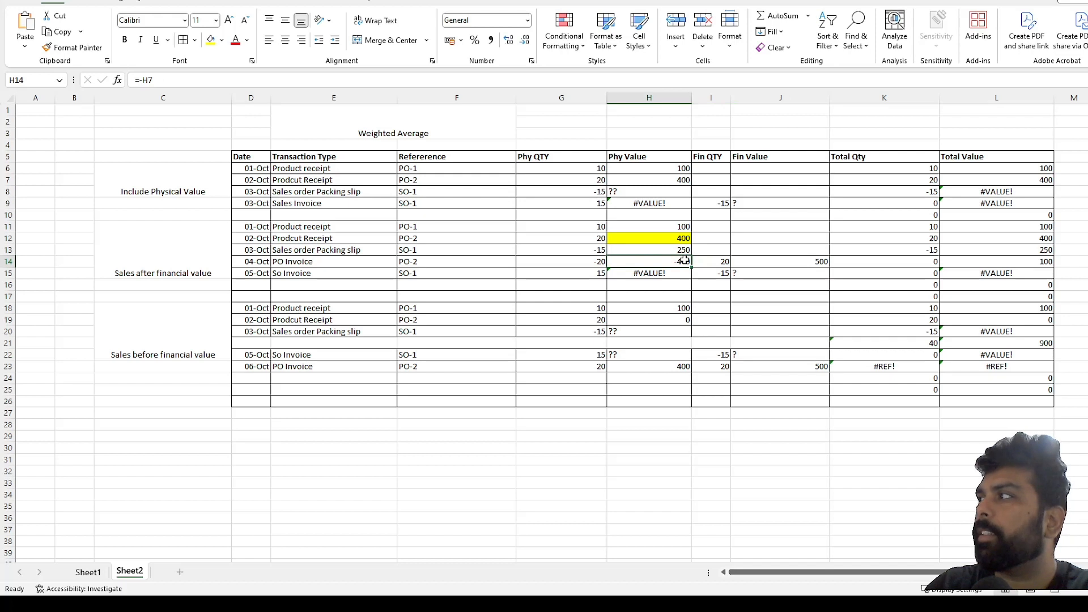
pyautogui.click(650, 274)
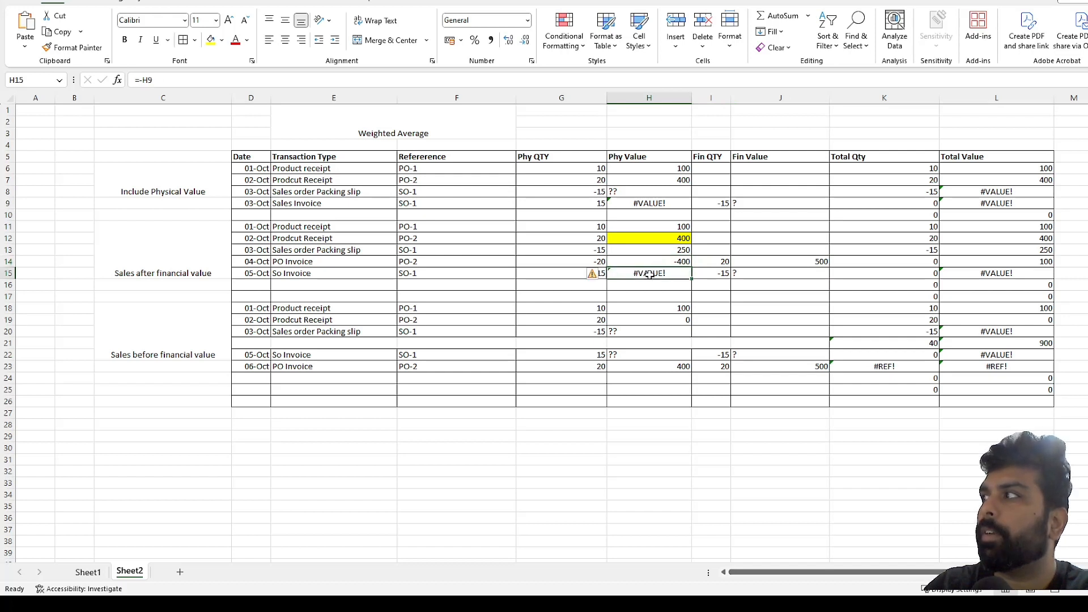
pyautogui.click(677, 251)
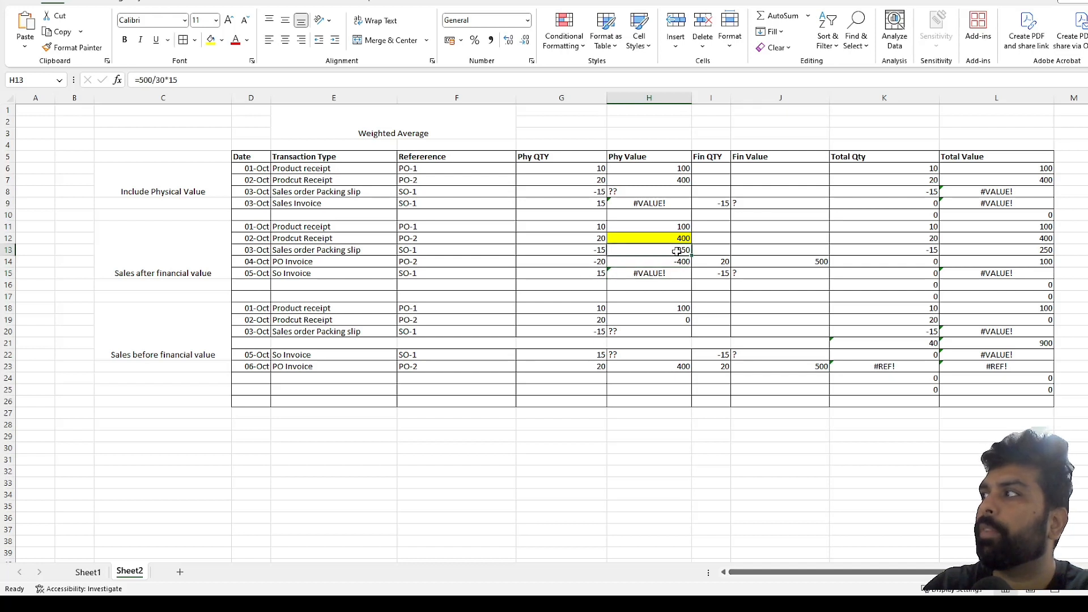
pyautogui.click(667, 274)
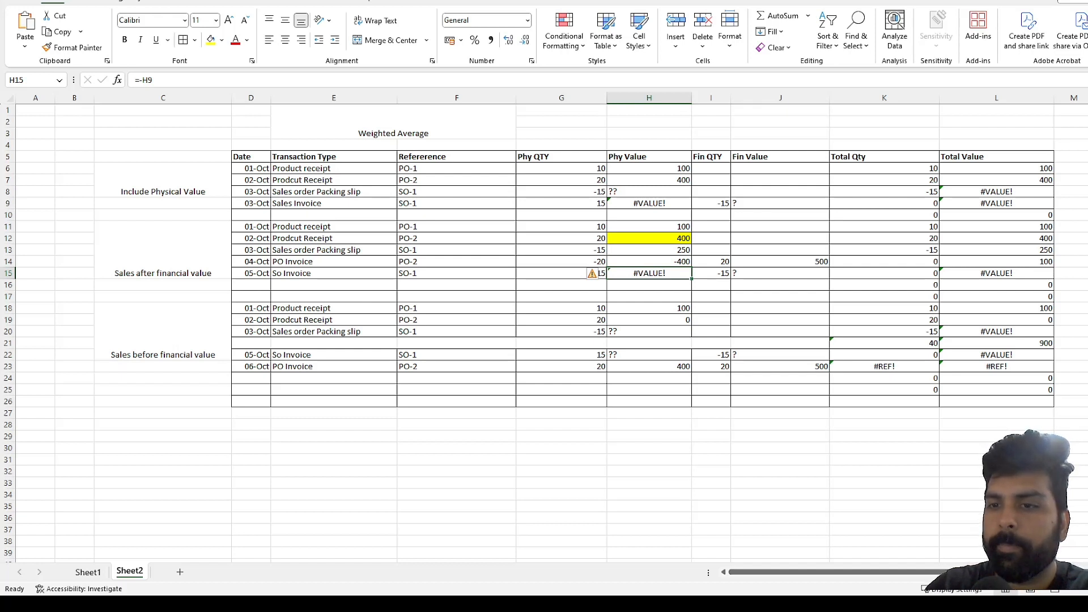
# - Switch to Finance and Operations and start invoicing the 20-unit IV002 purchase order with number iv002, description test and invoice date 10/1/2023
pyautogui.hotkey('alt', 'Tab')
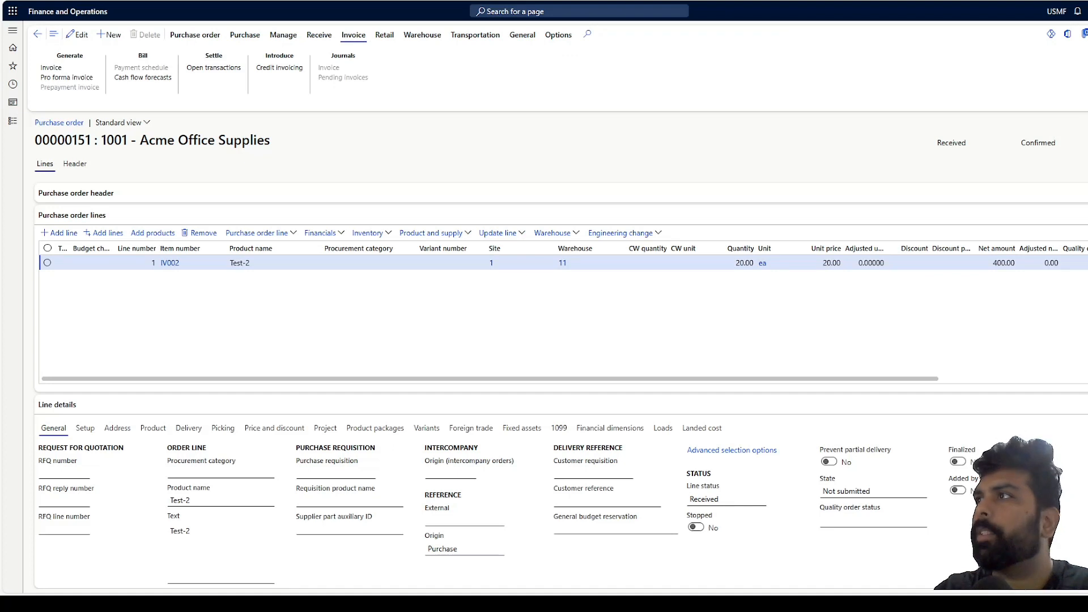
pyautogui.click(51, 68)
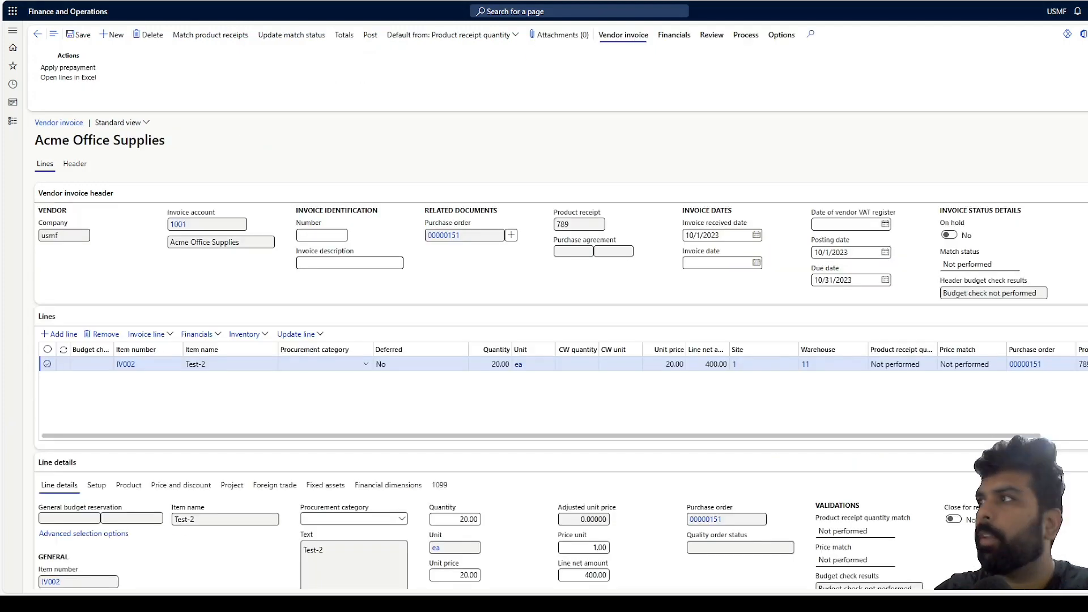
pyautogui.click(331, 236)
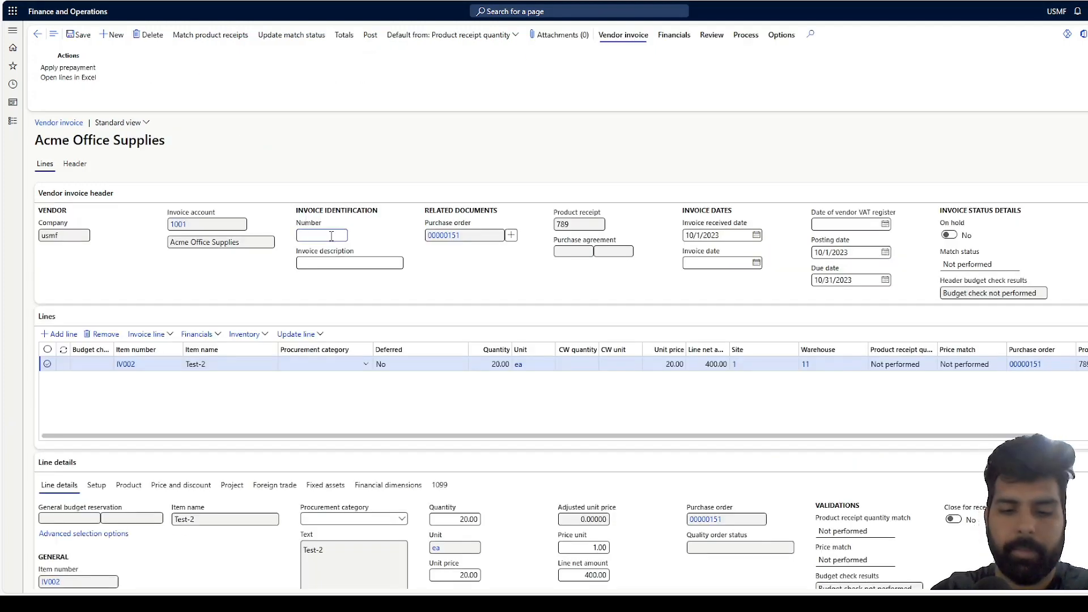
pyautogui.write('iv002')
pyautogui.press('Tab')
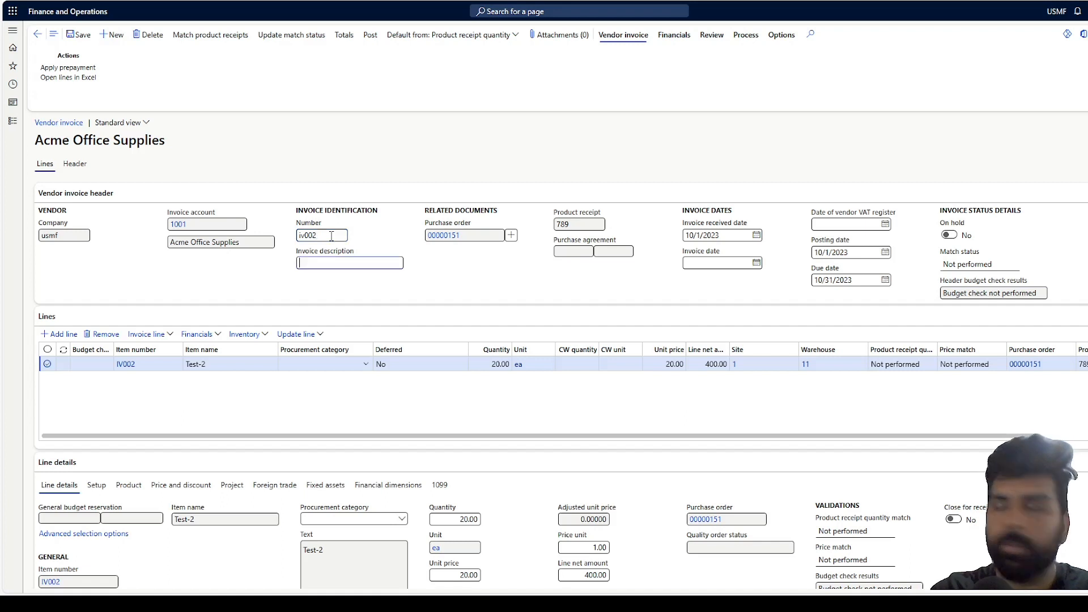
pyautogui.write('test')
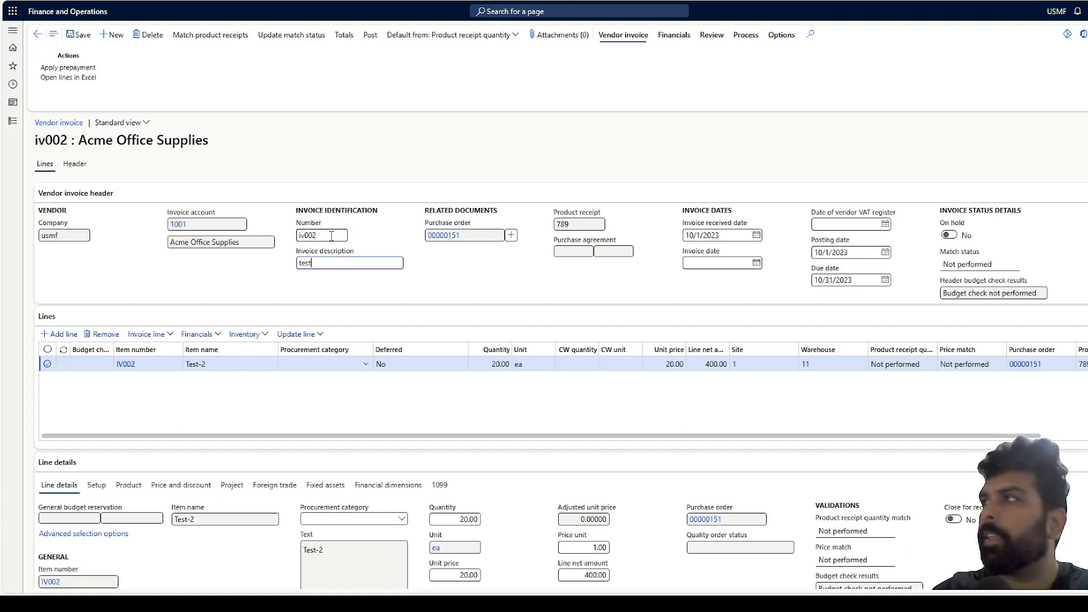
pyautogui.click(755, 265)
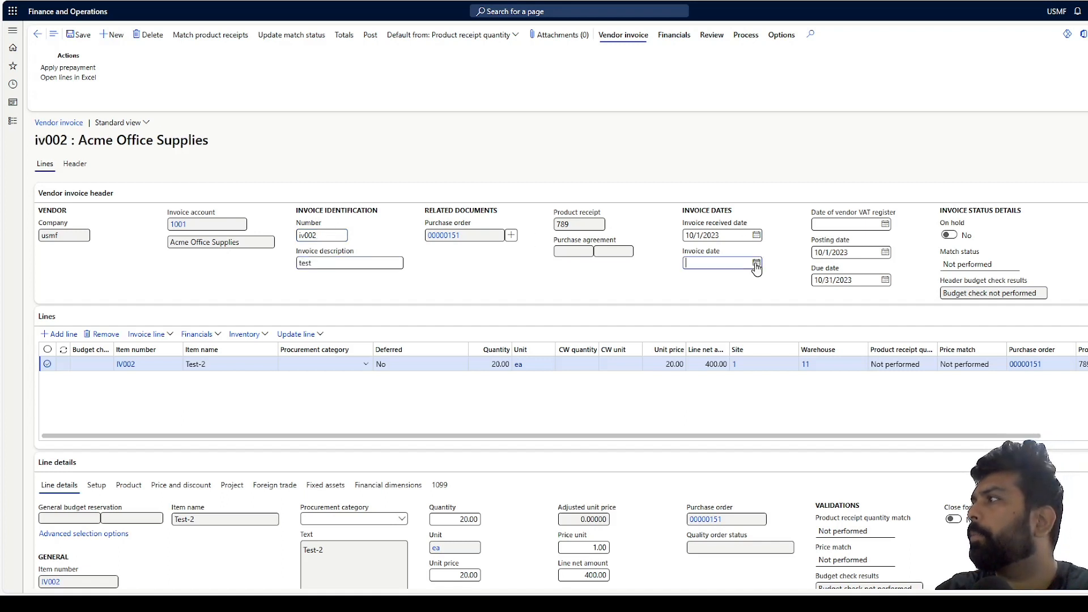
pyautogui.click(756, 264)
pyautogui.click(701, 315)
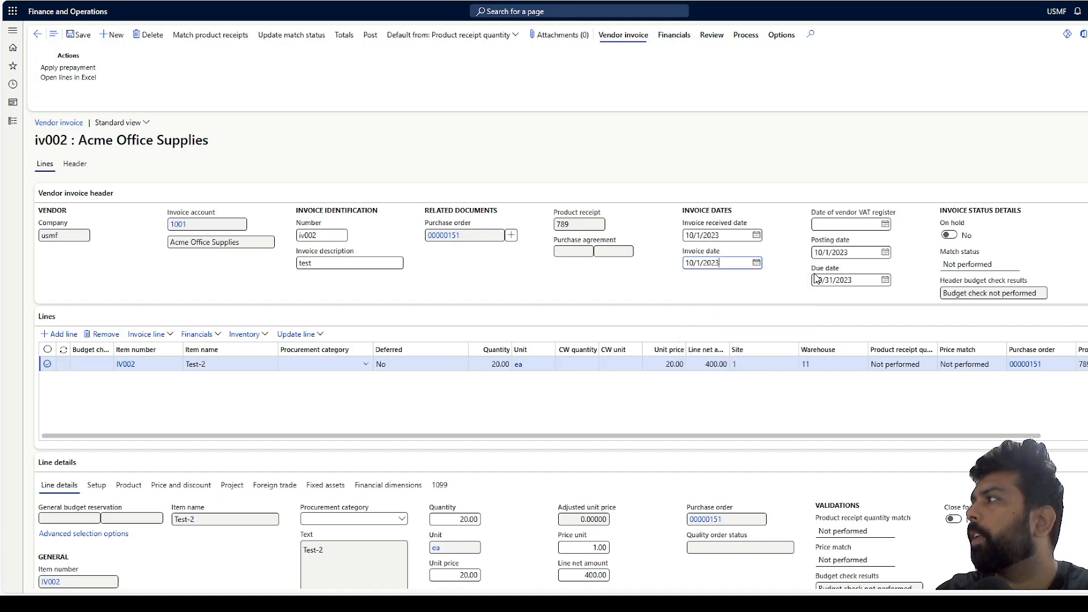
# - Set the IV002 invoice line's unit price to 25 and post the vendor invoice
pyautogui.click(667, 364)
pyautogui.moveTo(667, 365); pyautogui.dragTo(683, 368)
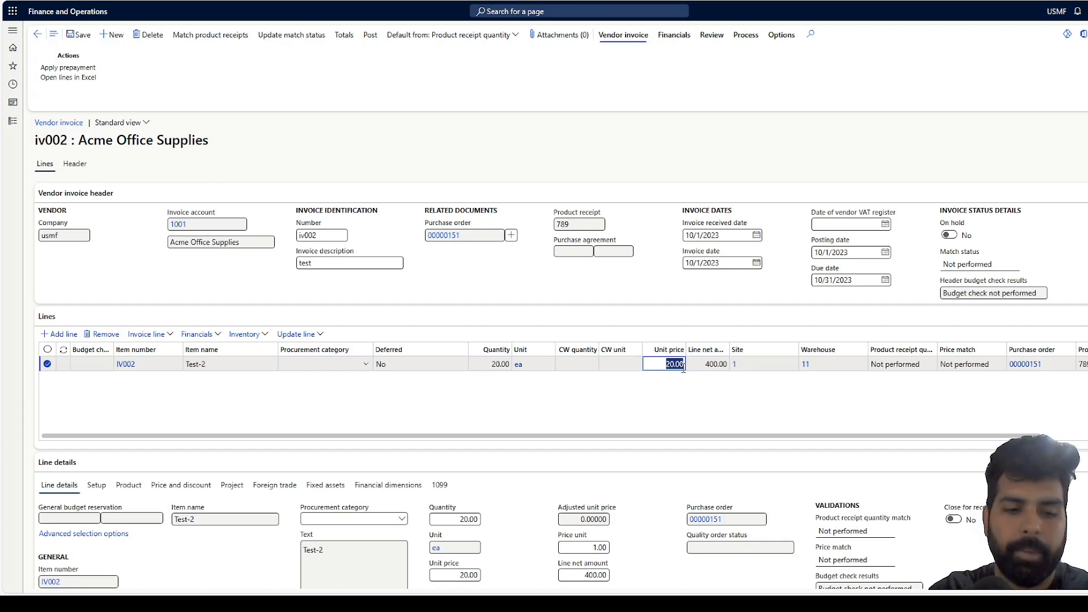
pyautogui.write('25')
pyautogui.press('Tab')
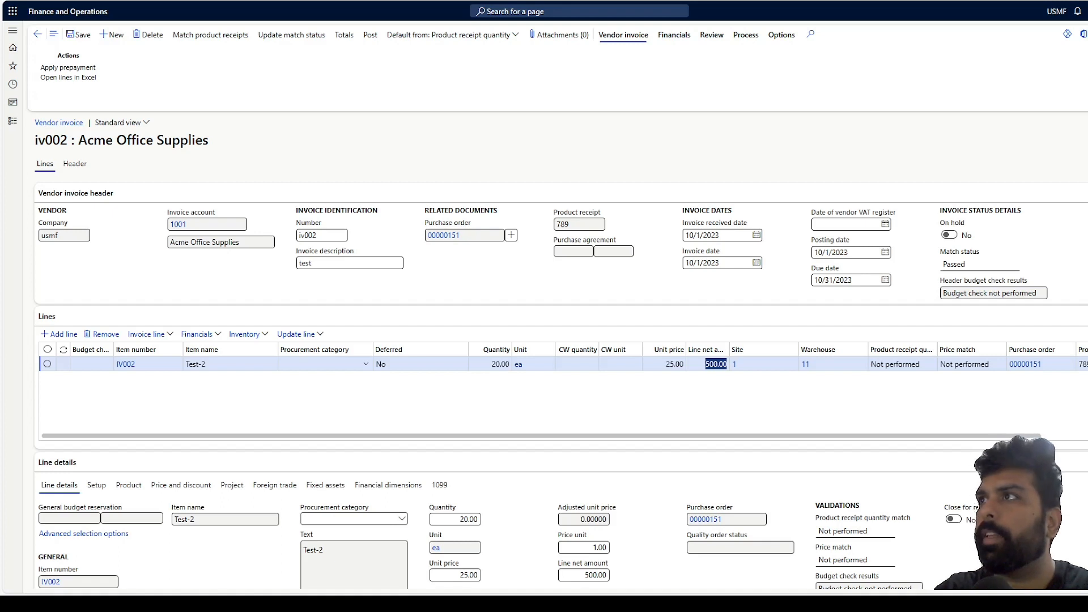
pyautogui.click(371, 35)
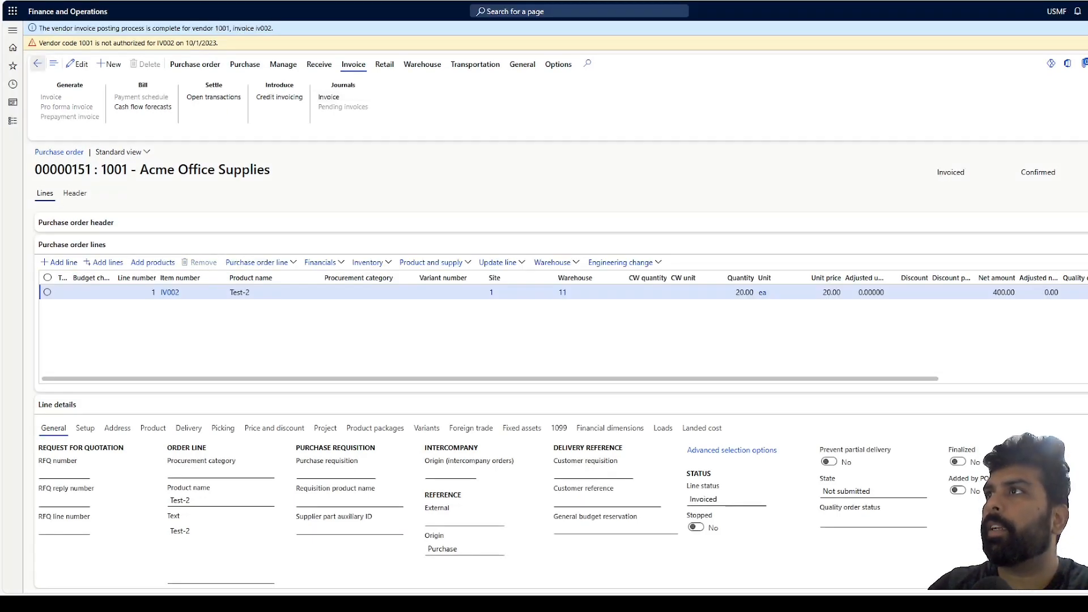
# - Return to the IV002 inventory transactions, refresh them and check the financial cost amount of the invoiced purchase order
pyautogui.click(38, 64)
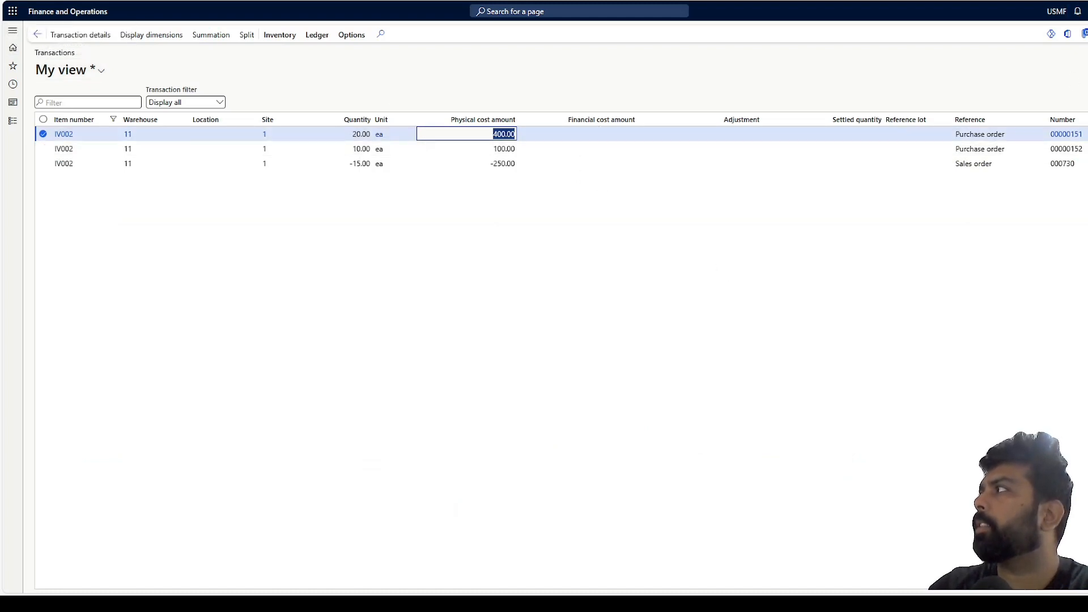
pyautogui.click(1087, 34)
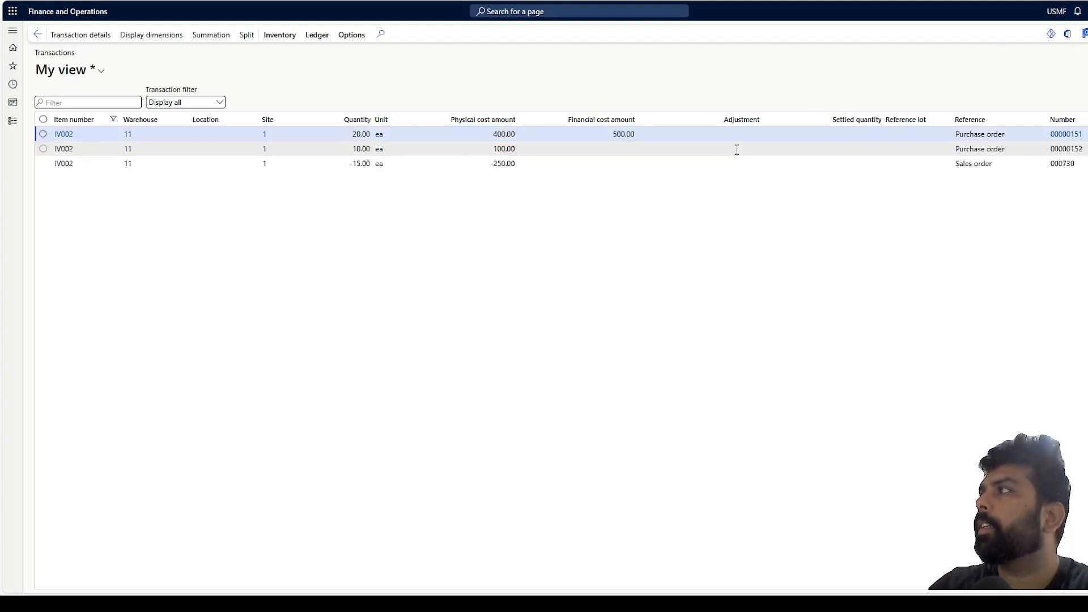
pyautogui.doubleClick(620, 134)
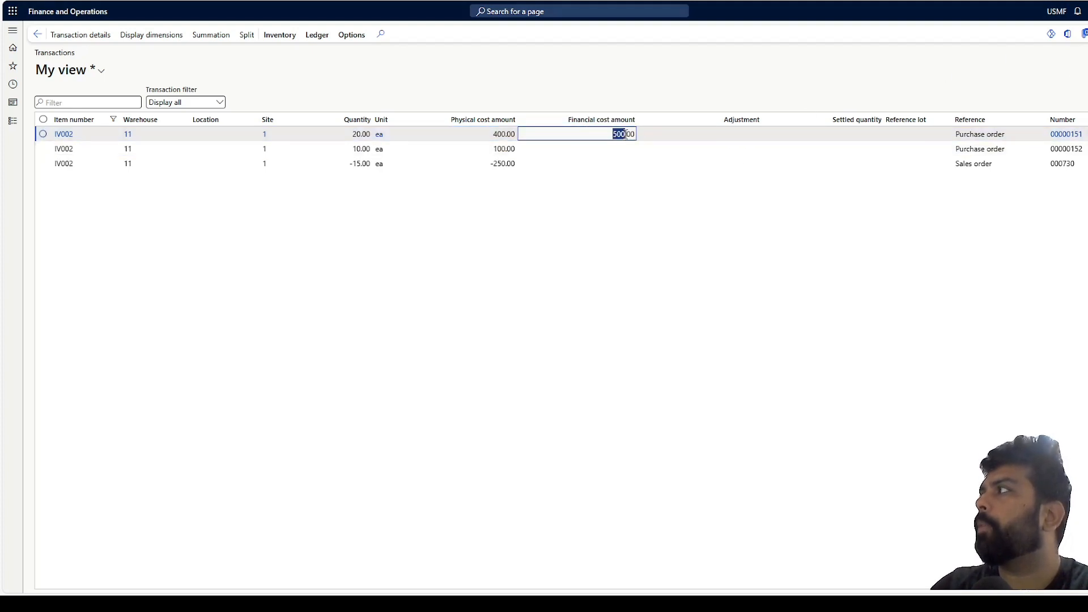
pyautogui.moveTo(627, 134); pyautogui.dragTo(636, 134)
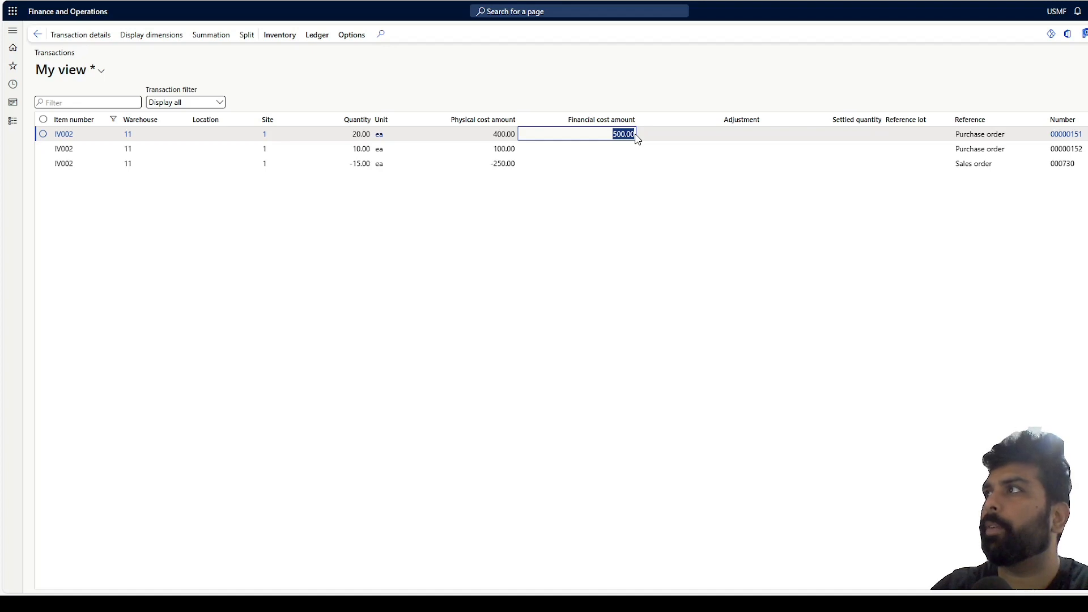
pyautogui.click(315, 36)
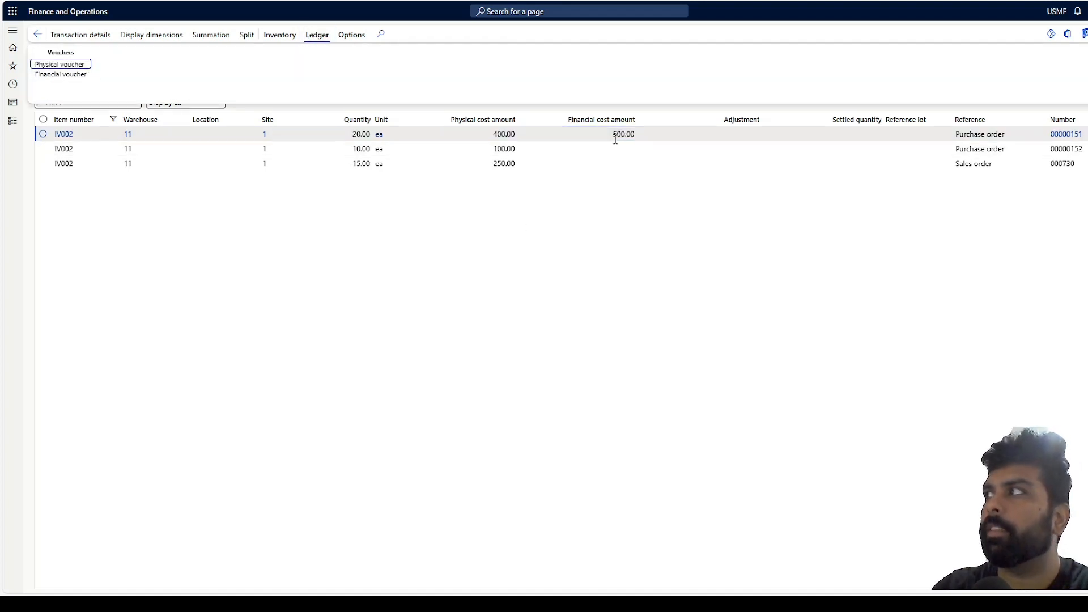
pyautogui.press('Escape')
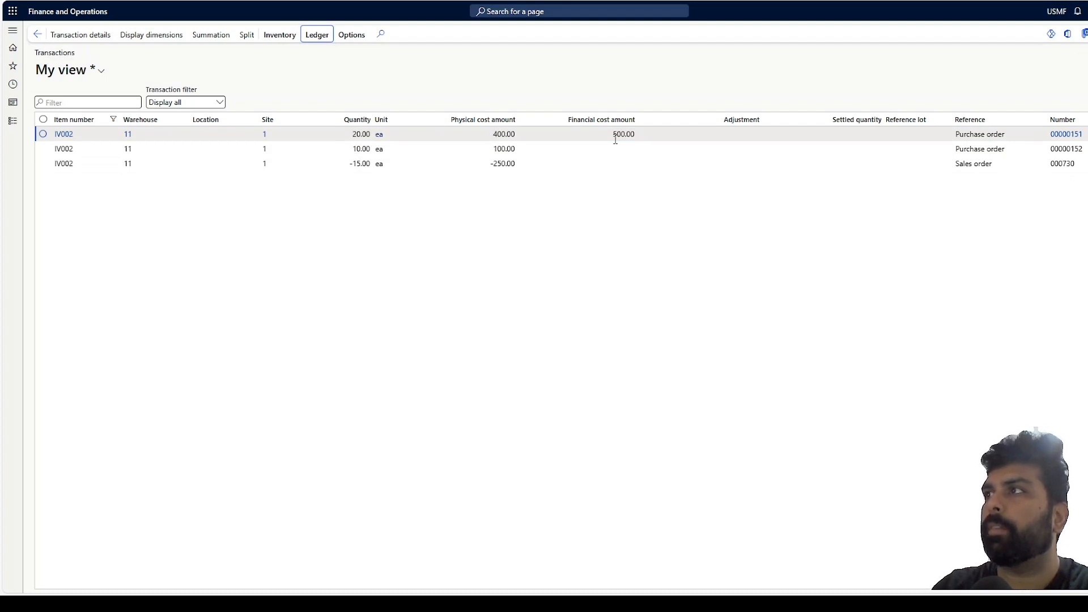
# - Open the 15-unit IV002 sales order, post its invoice for the packing slip quantity without printing, and return to the item's inventory transactions
pyautogui.click(596, 165)
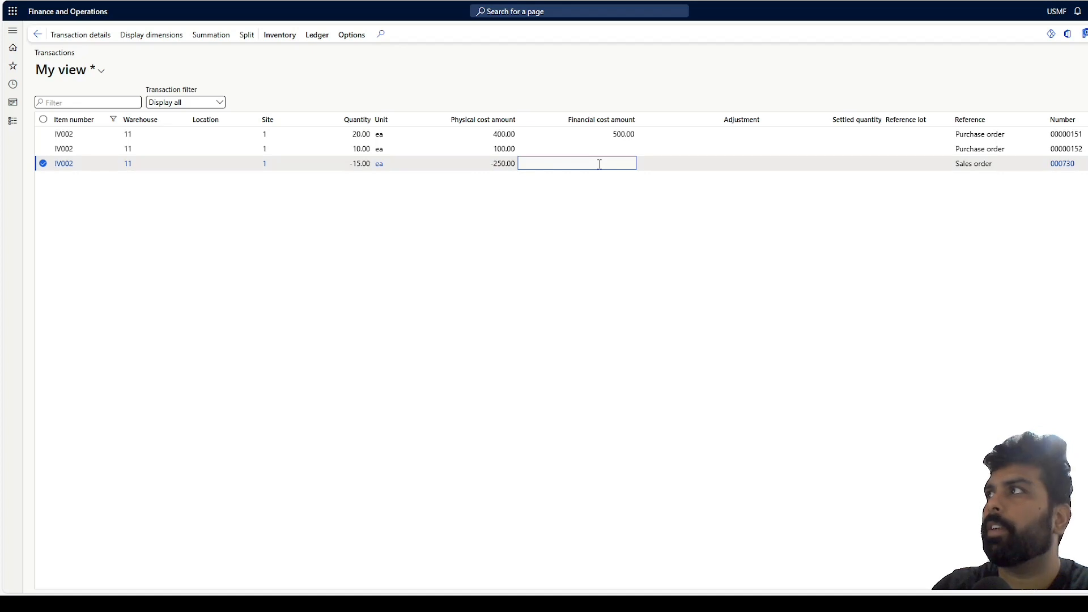
pyautogui.click(1056, 166)
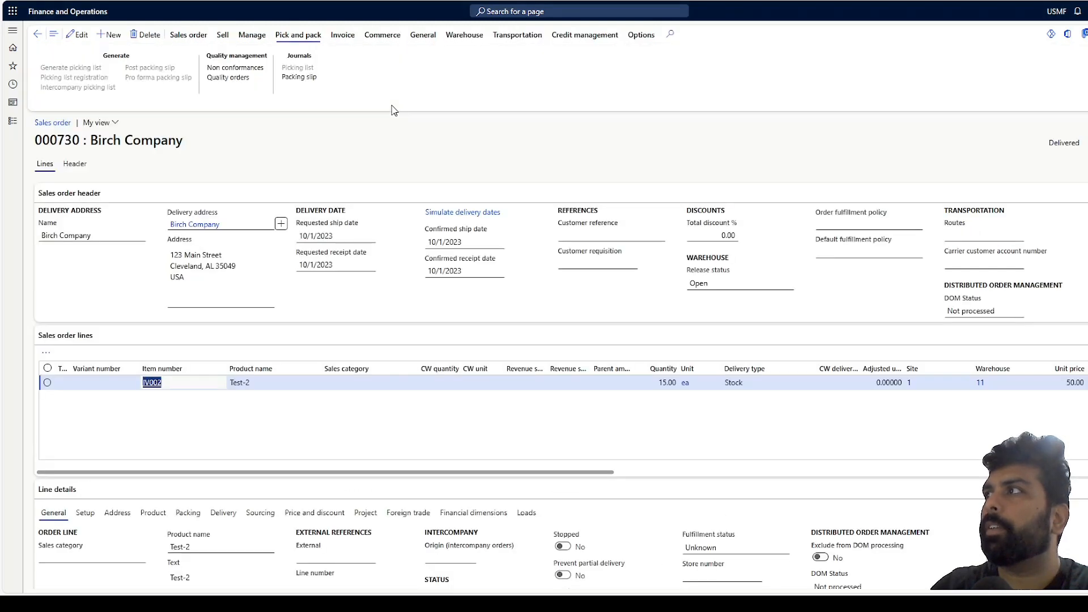
pyautogui.click(342, 36)
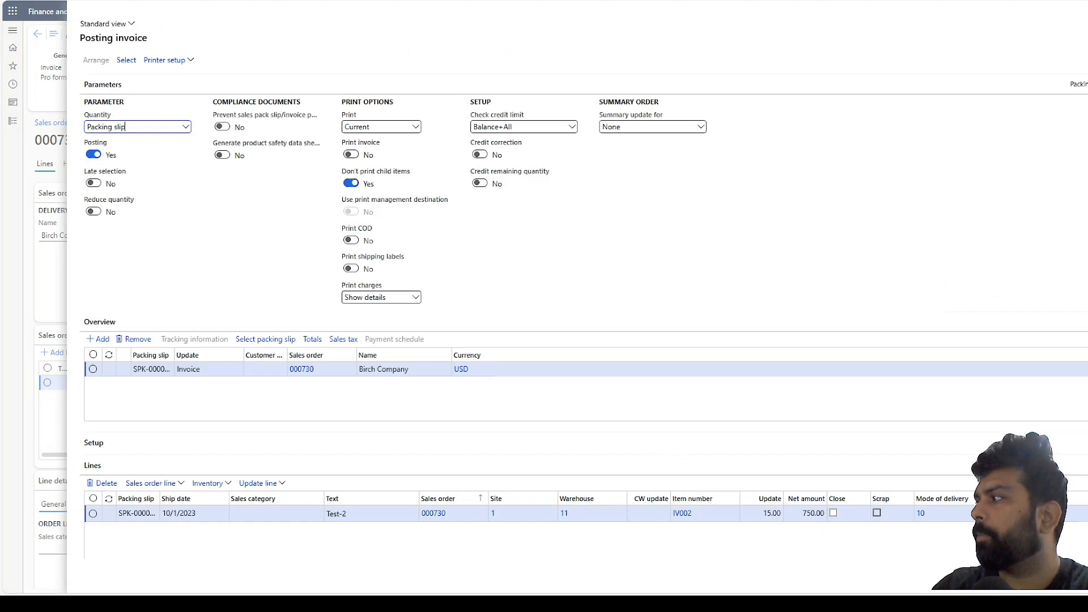
pyautogui.click(1049, 578)
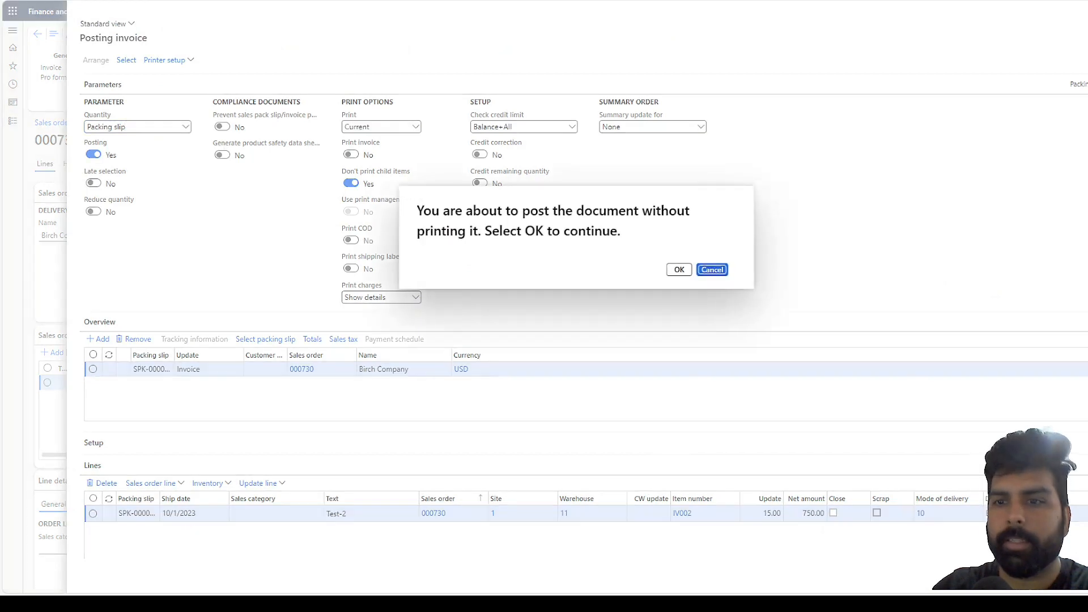
pyautogui.click(677, 272)
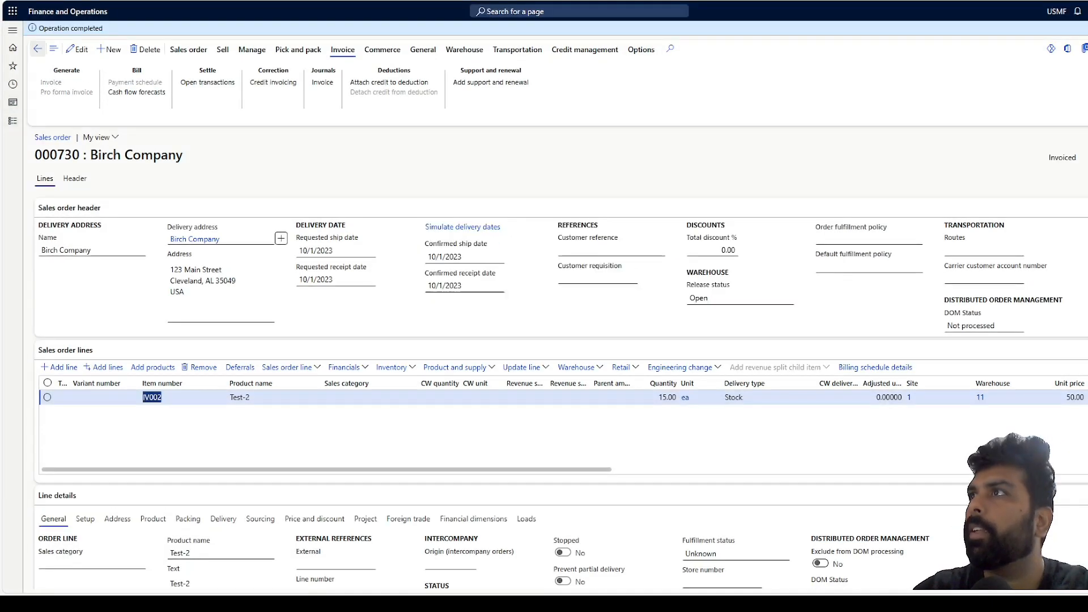
pyautogui.click(38, 49)
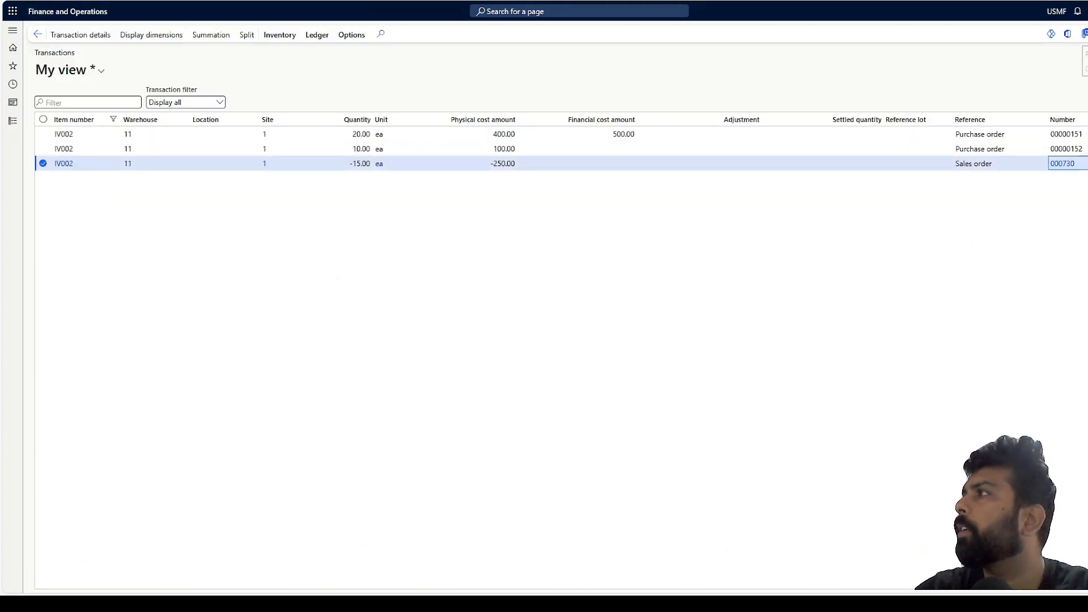
pyautogui.click(597, 164)
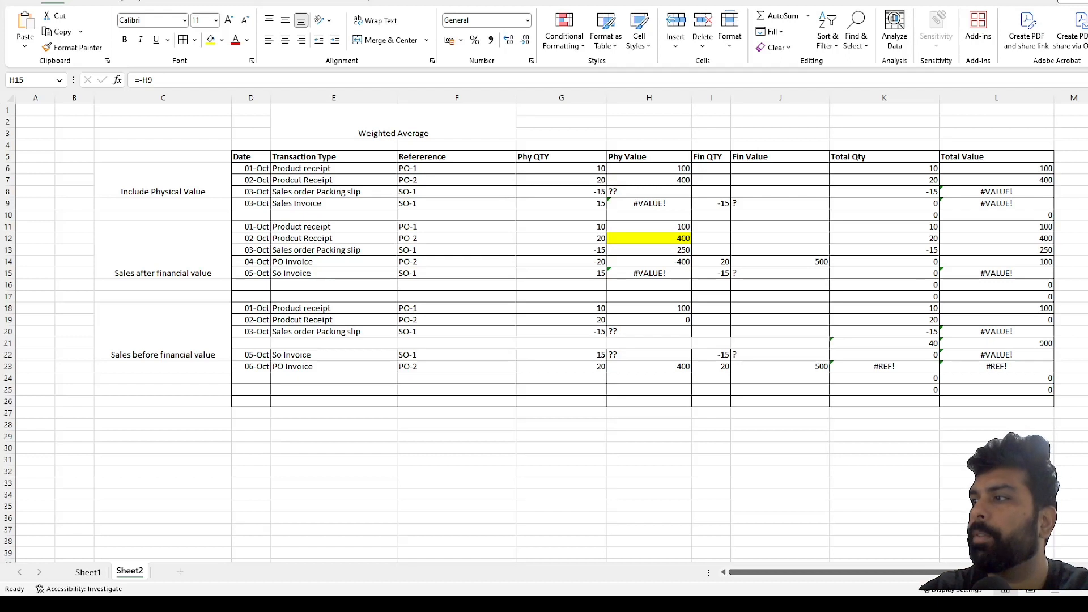
# - Switch to Excel and set the SO invoice's physical value in the Sales after financial value scenario to =-H13
pyautogui.hotkey('alt', 'Tab')
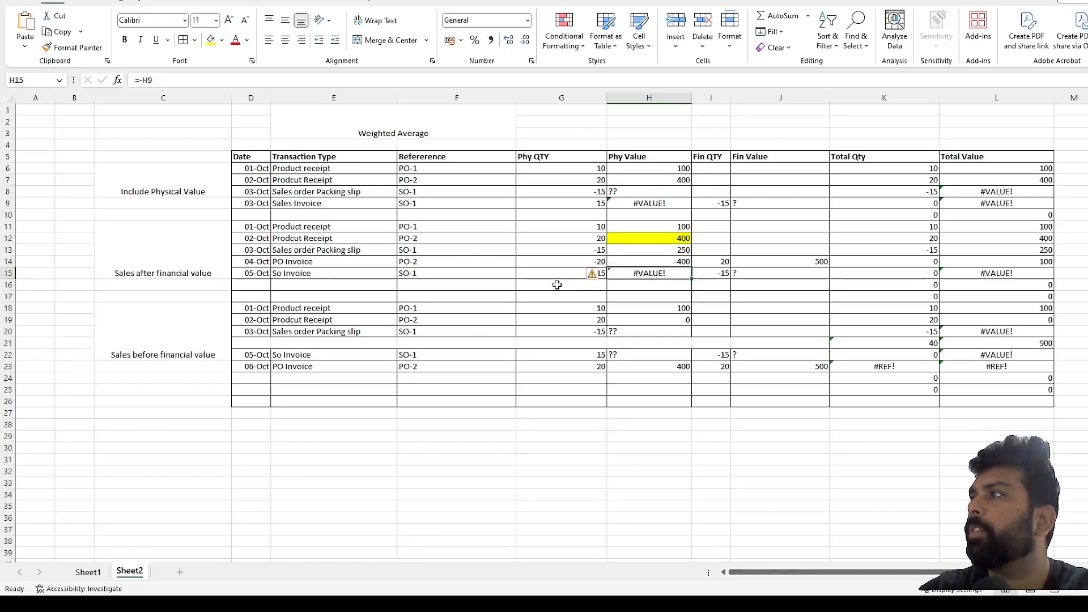
pyautogui.click(530, 277)
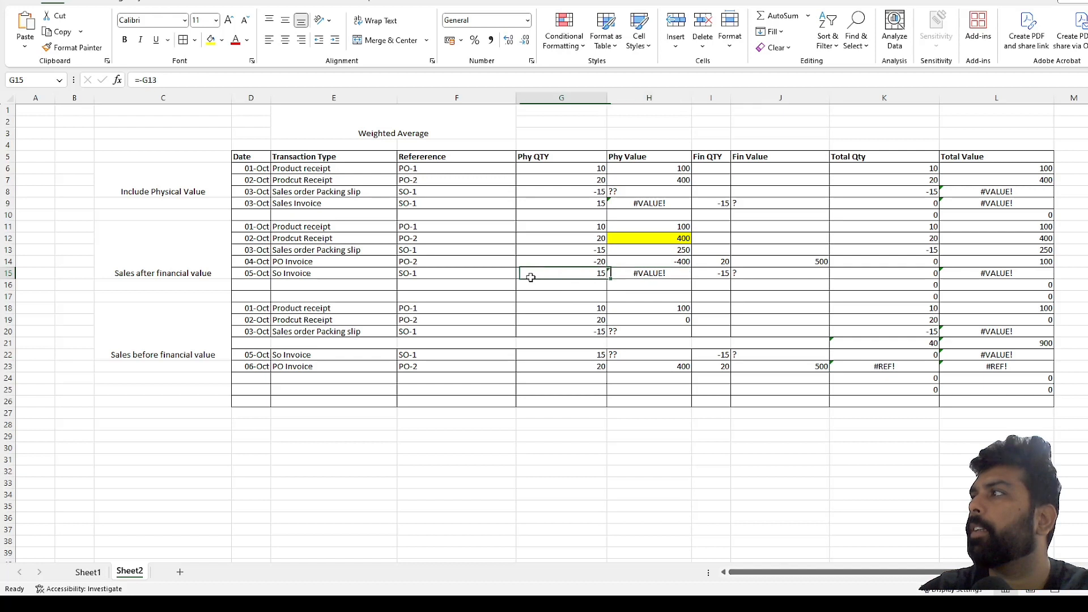
pyautogui.click(666, 274)
pyautogui.write('=')
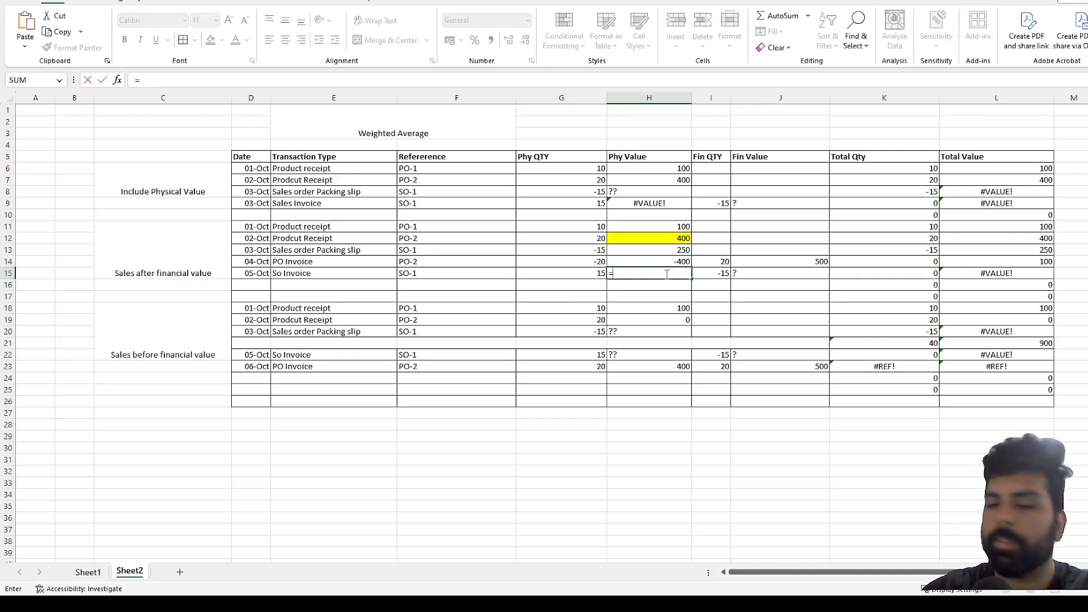
pyautogui.write('-')
pyautogui.press('Up')
pyautogui.press('Up')
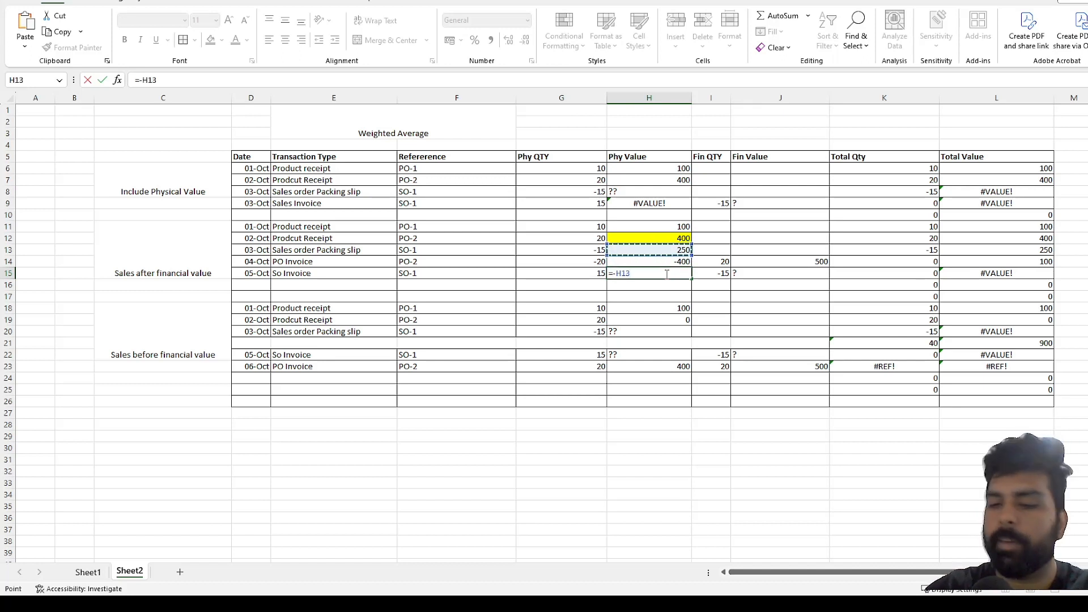
pyautogui.press('Return')
# - Calculate the same SO invoice's financial value with =600/30*15 and highlight the cell yellow
pyautogui.press('Up')
pyautogui.press('Right')
pyautogui.press('Right')
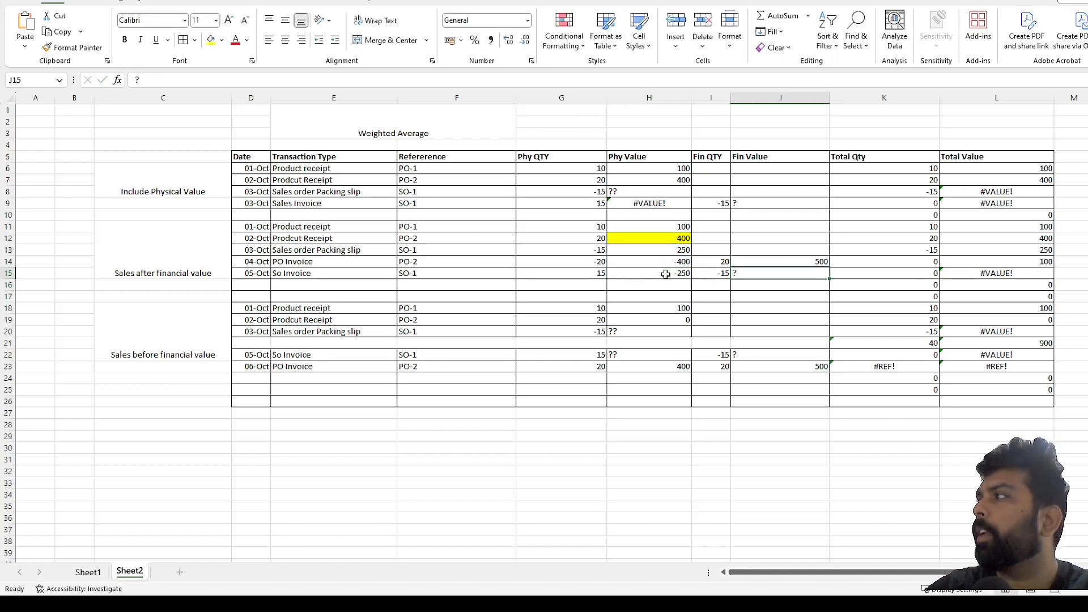
pyautogui.write('=')
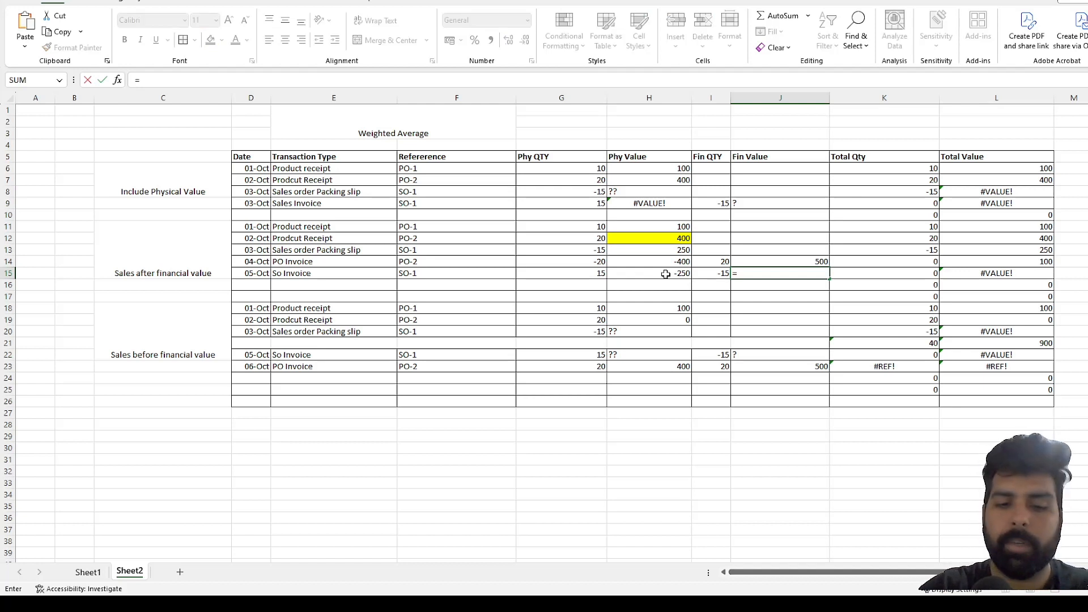
pyautogui.write('6')
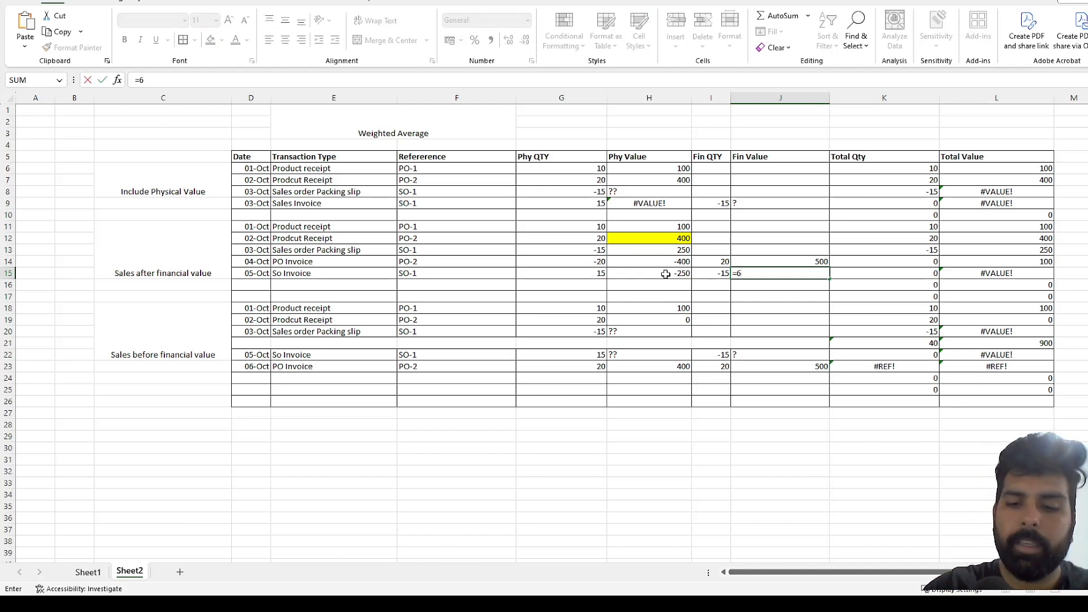
pyautogui.write('00/30')
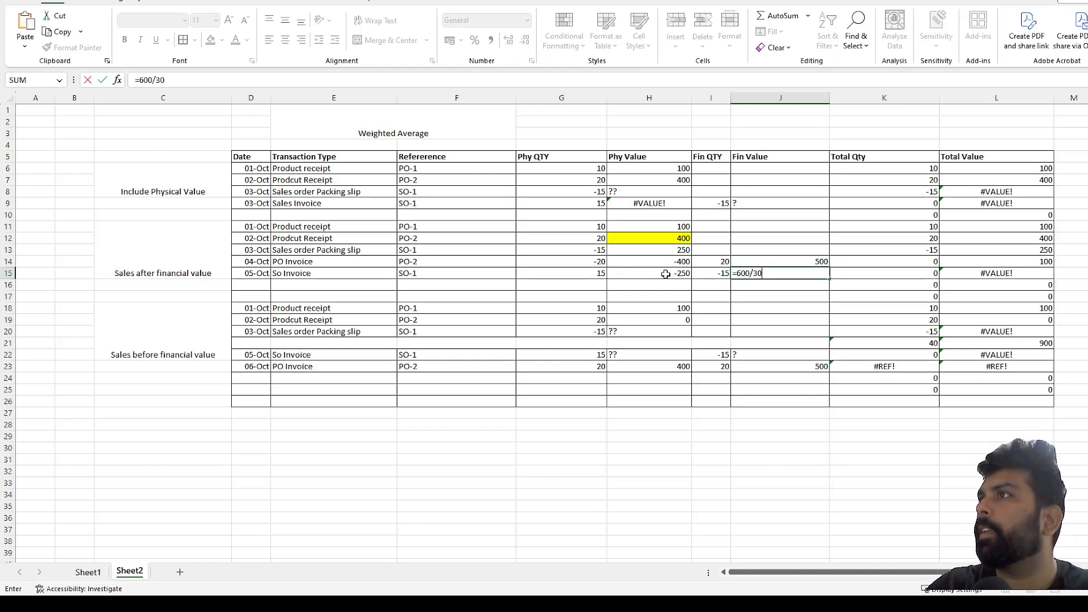
pyautogui.write('*15')
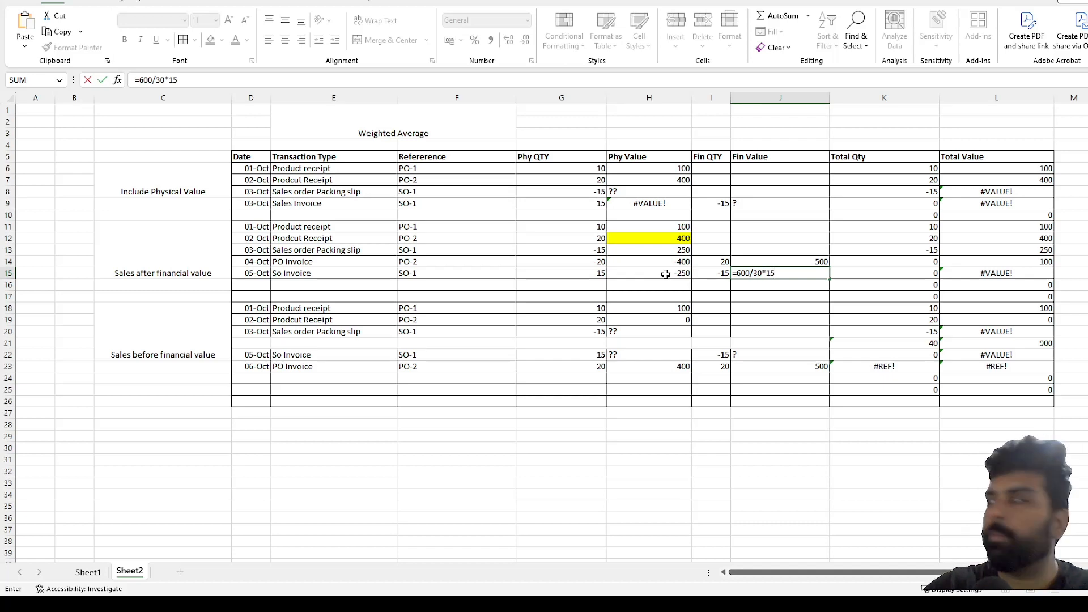
pyautogui.press('Return')
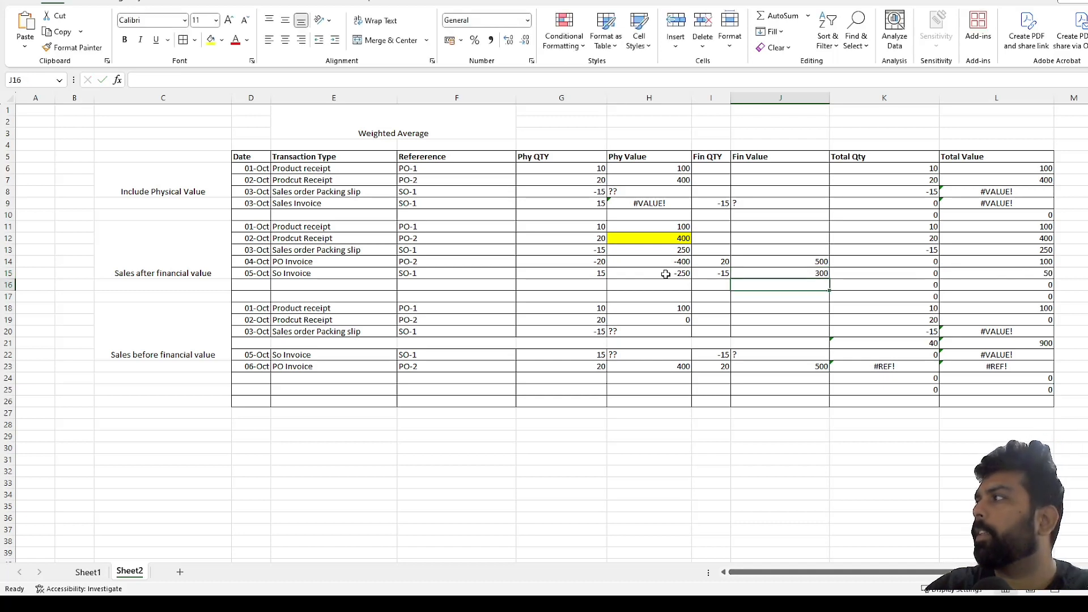
pyautogui.press('Up')
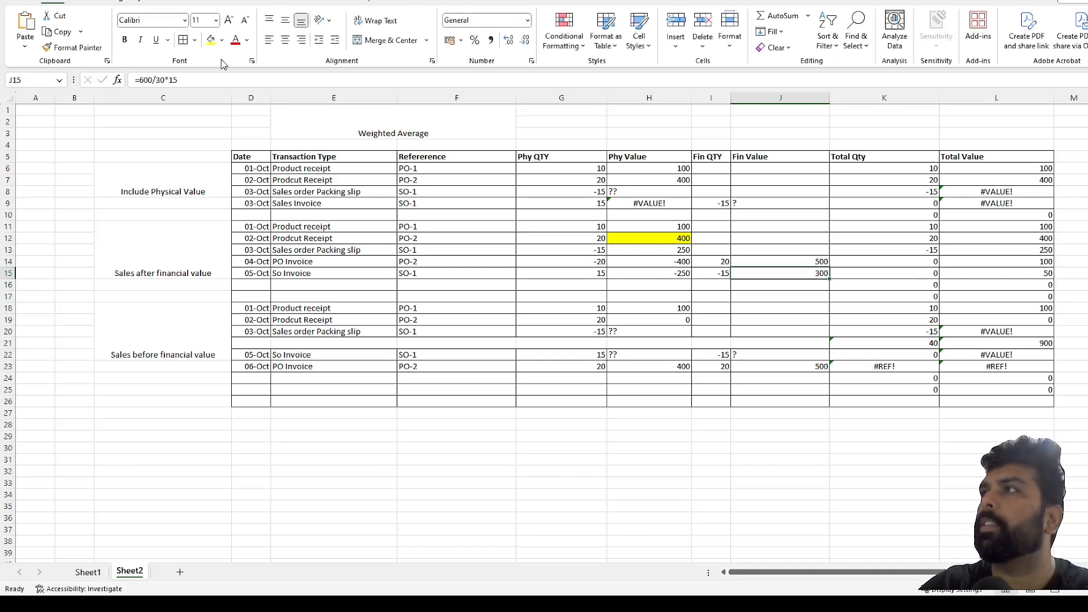
pyautogui.click(211, 40)
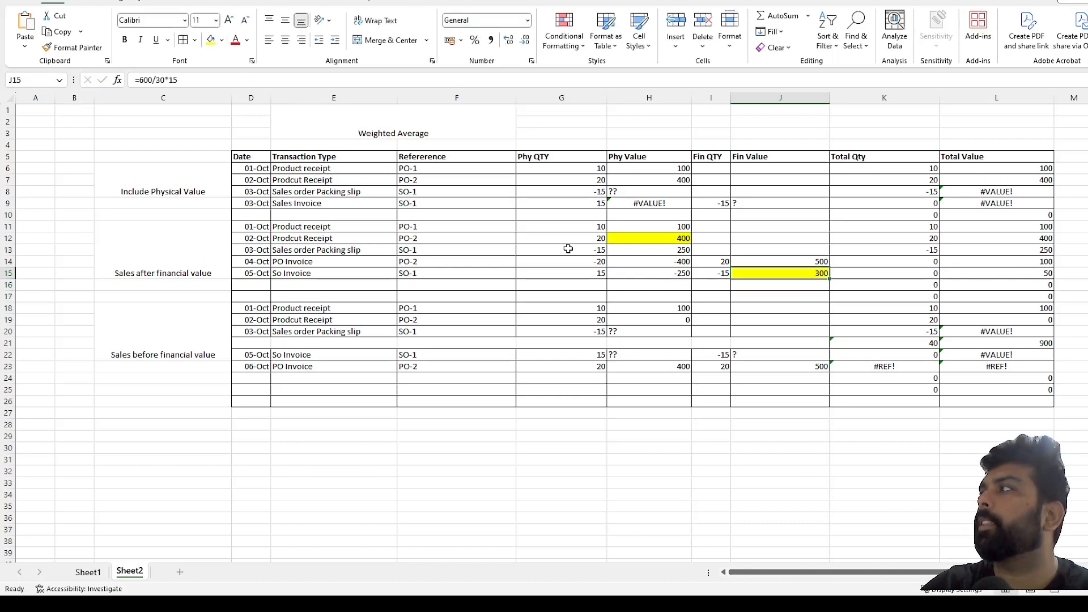
# - Review the PO invoice's financial value, the PO-1 receipt value and the SO invoice's physical reversal in the Sales after financial value scenario
pyautogui.click(810, 261)
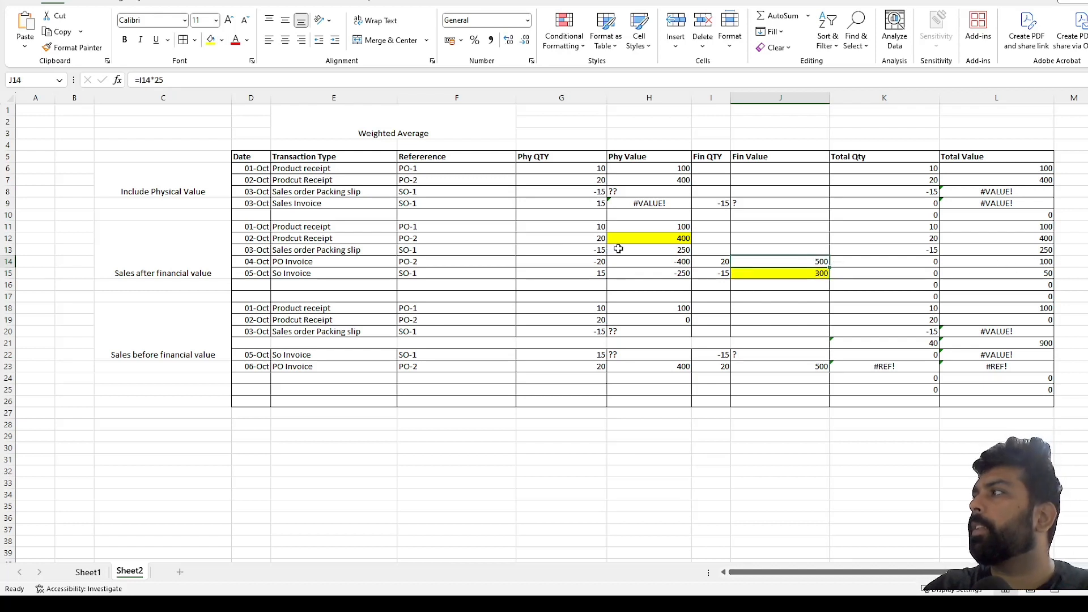
pyautogui.click(676, 227)
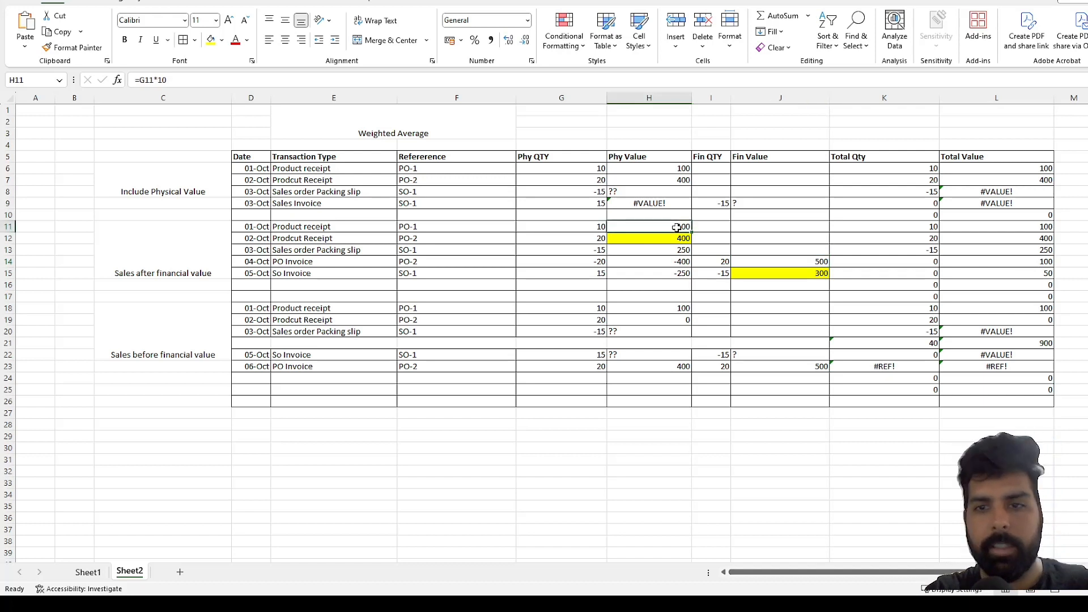
pyautogui.click(677, 272)
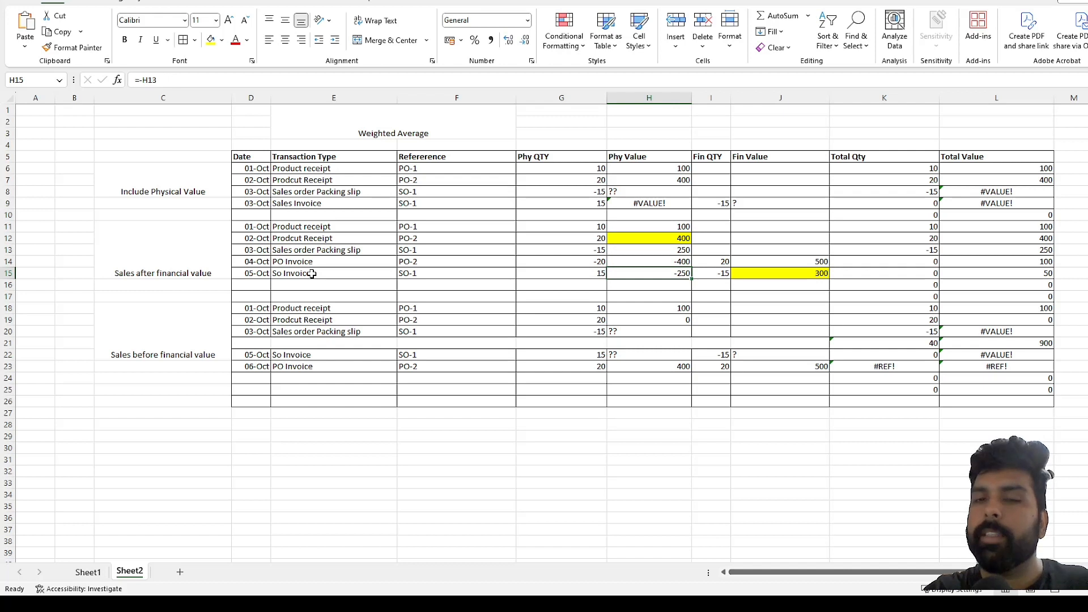
pyautogui.click(342, 259)
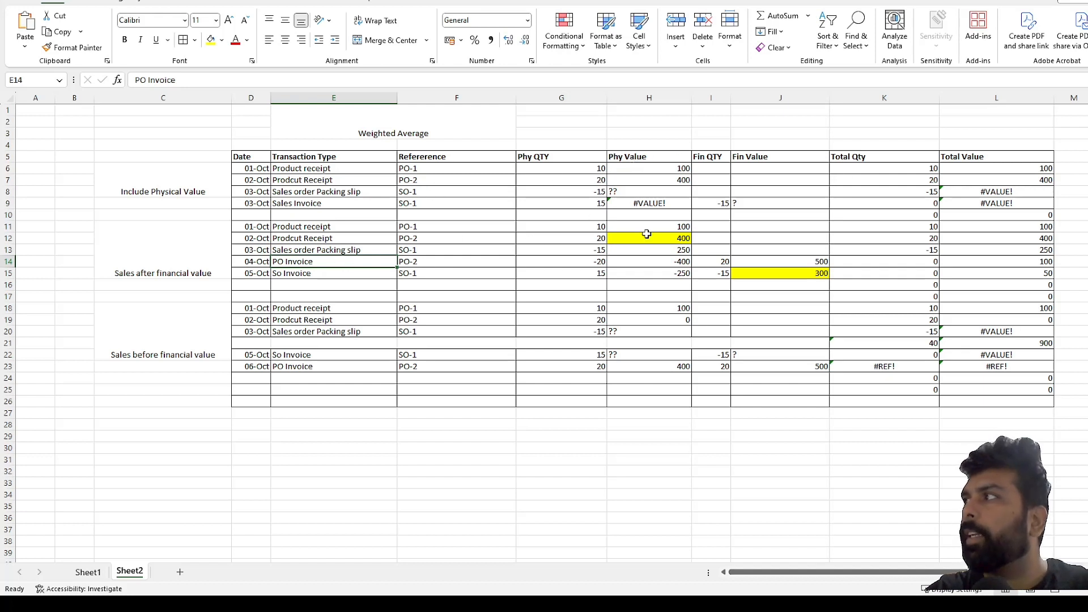
pyautogui.click(603, 272)
pyautogui.click(637, 271)
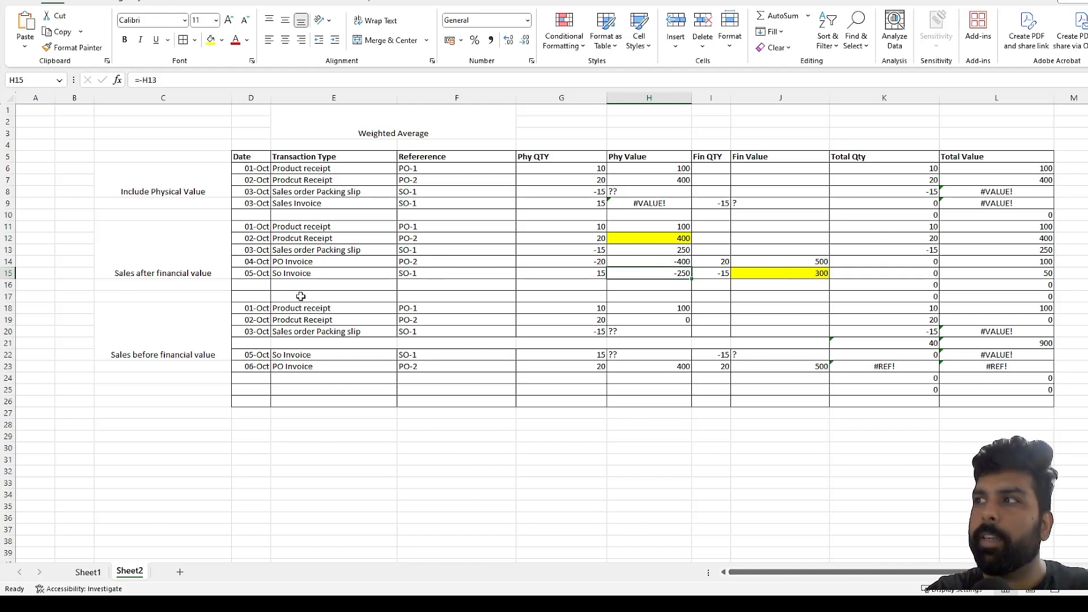
# - Set the PO-2 product receipt's physical value to 400 in the Sales before financial value scenario
pyautogui.click(165, 325)
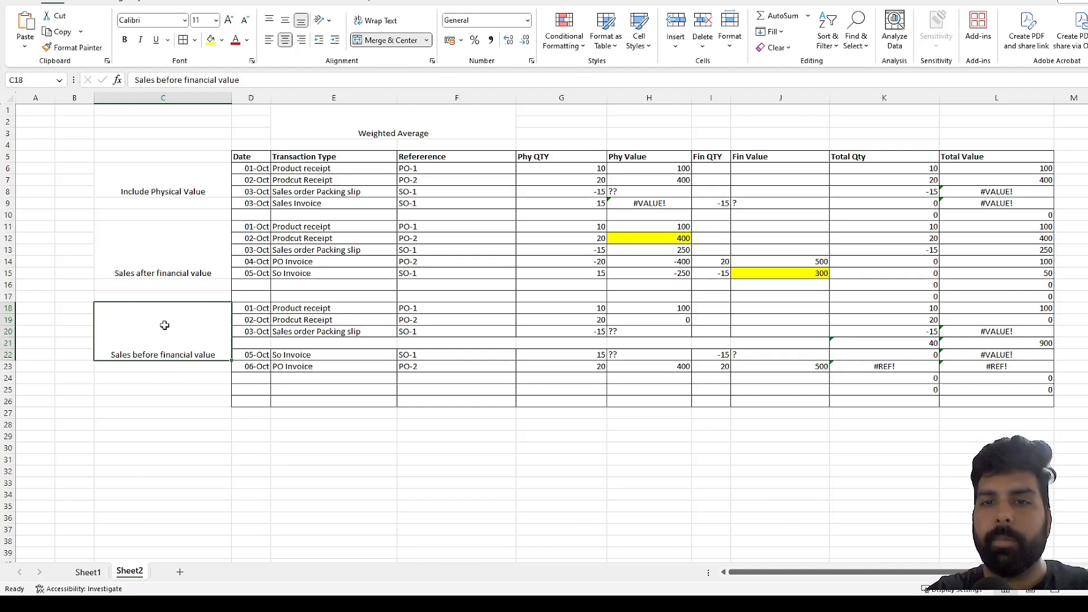
pyautogui.click(321, 335)
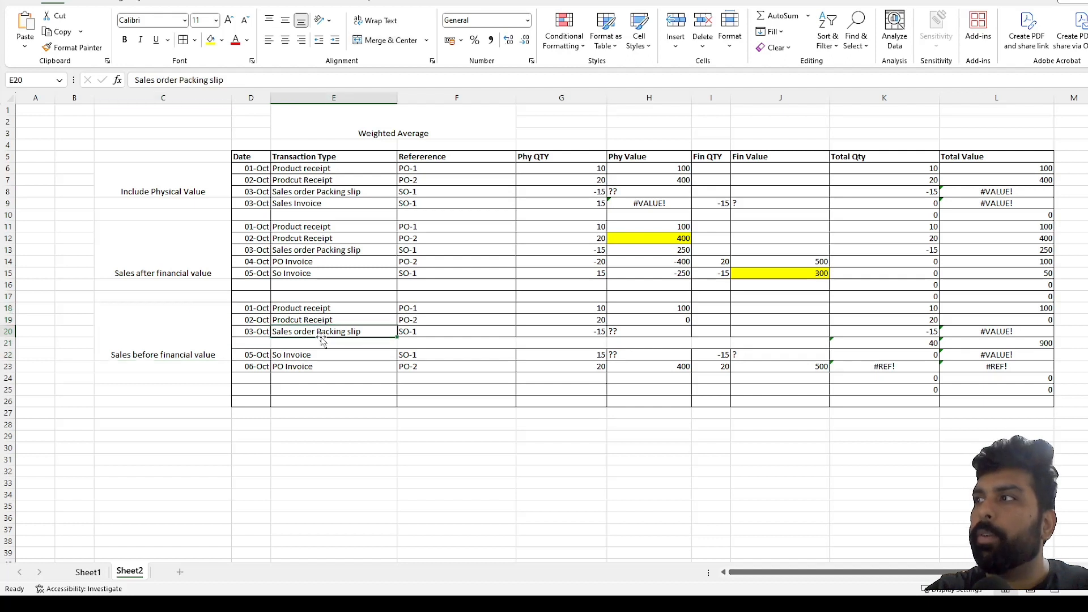
pyautogui.click(322, 240)
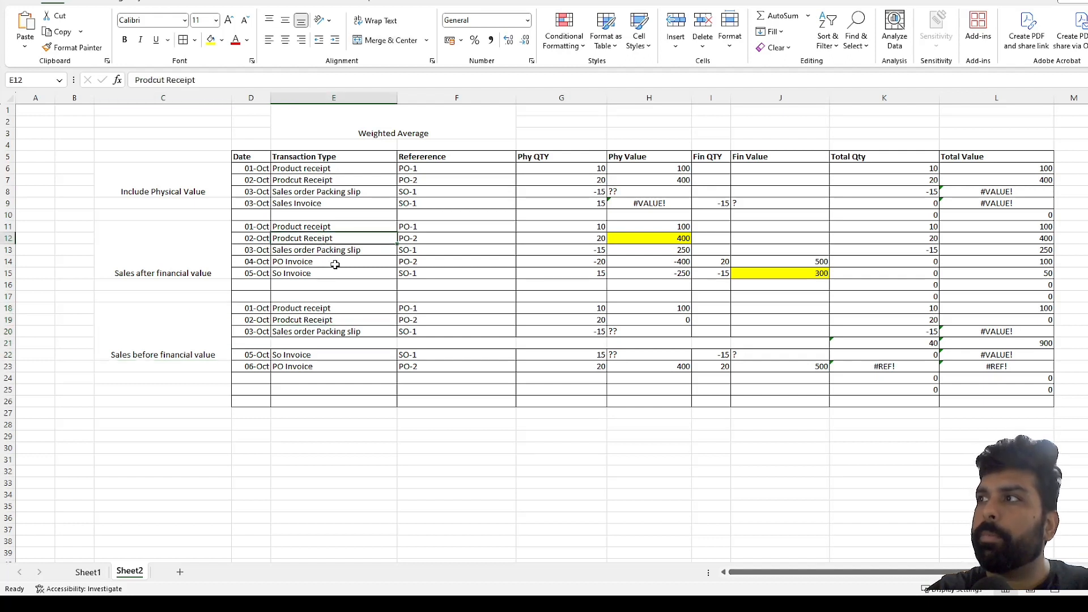
pyautogui.click(322, 310)
pyautogui.click(329, 320)
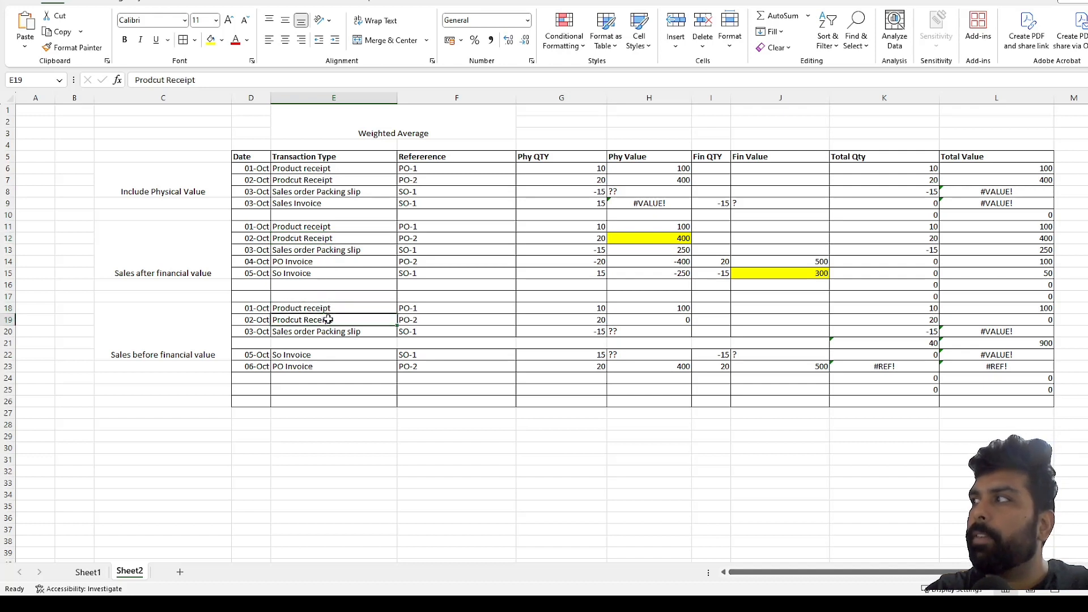
pyautogui.click(662, 320)
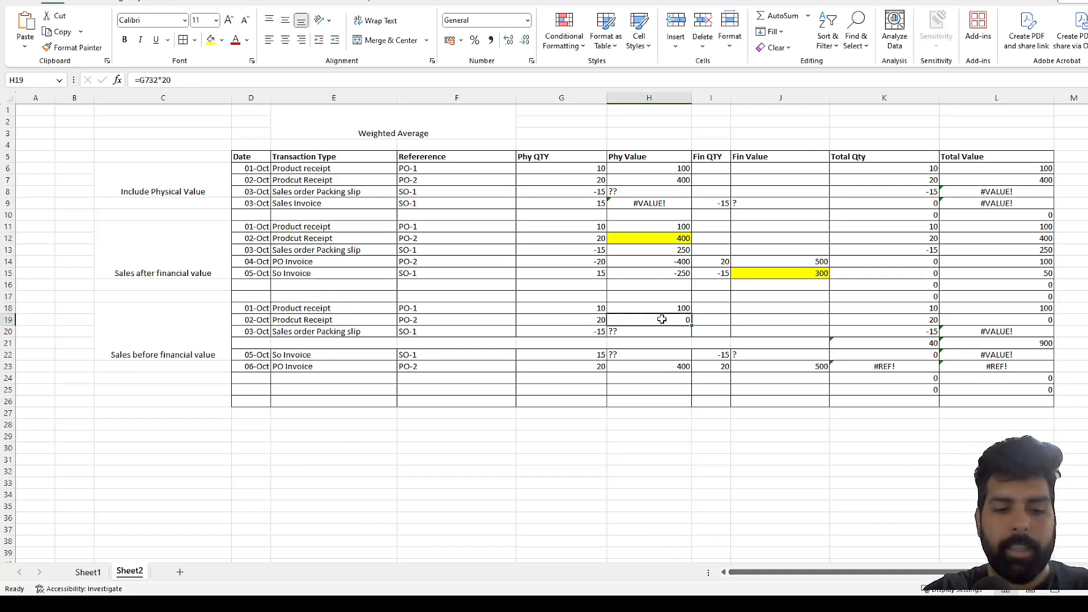
pyautogui.write('400')
pyautogui.press('Tab')
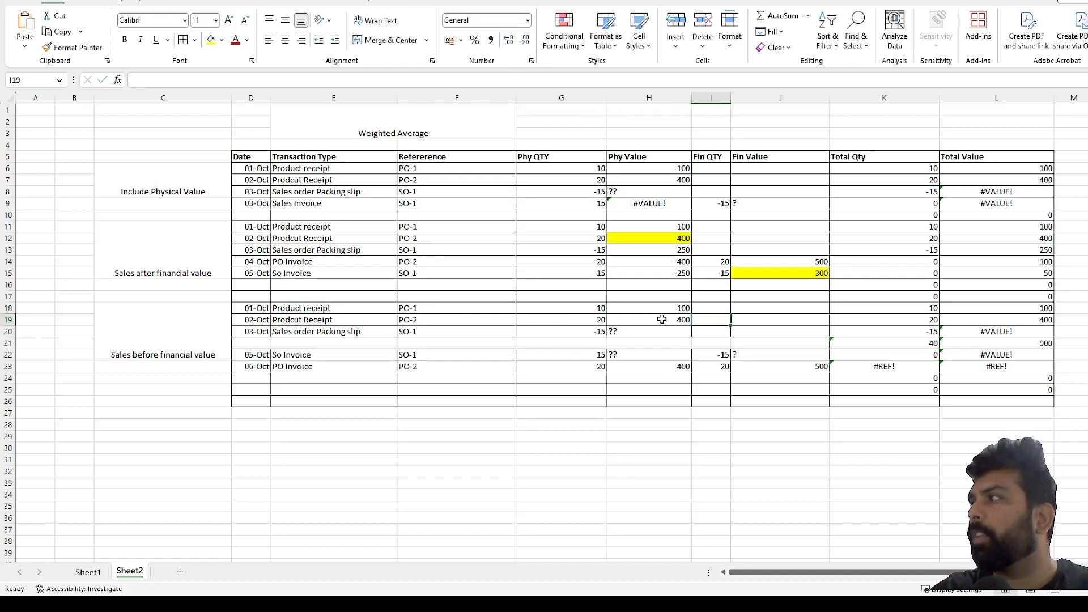
# - Set the sales order packing slip's physical value to 250 in this scenario and check the SO invoice's physical value formula
pyautogui.click(636, 334)
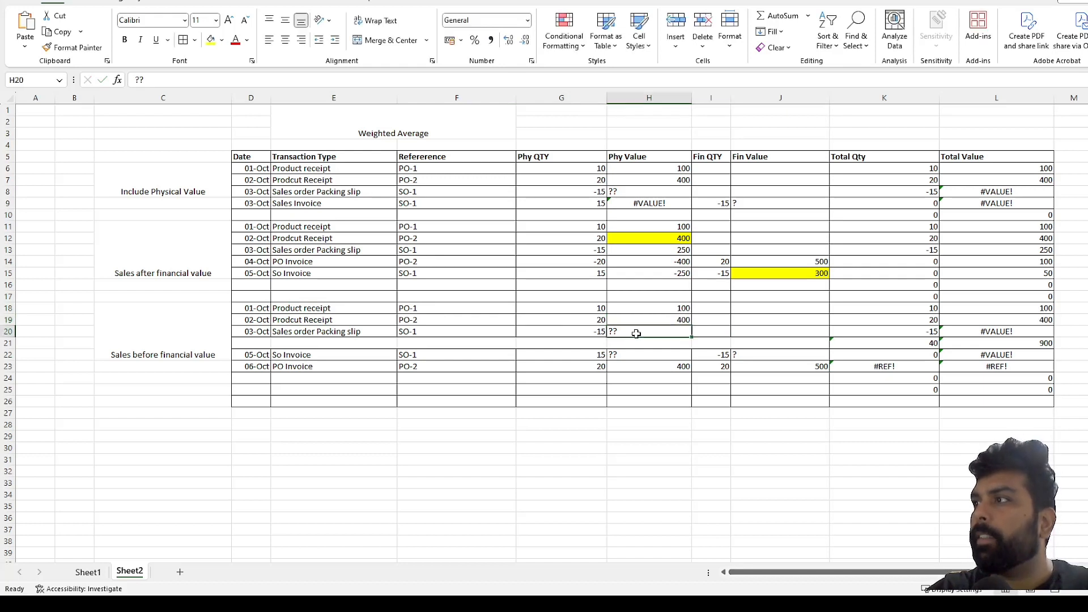
pyautogui.click(648, 354)
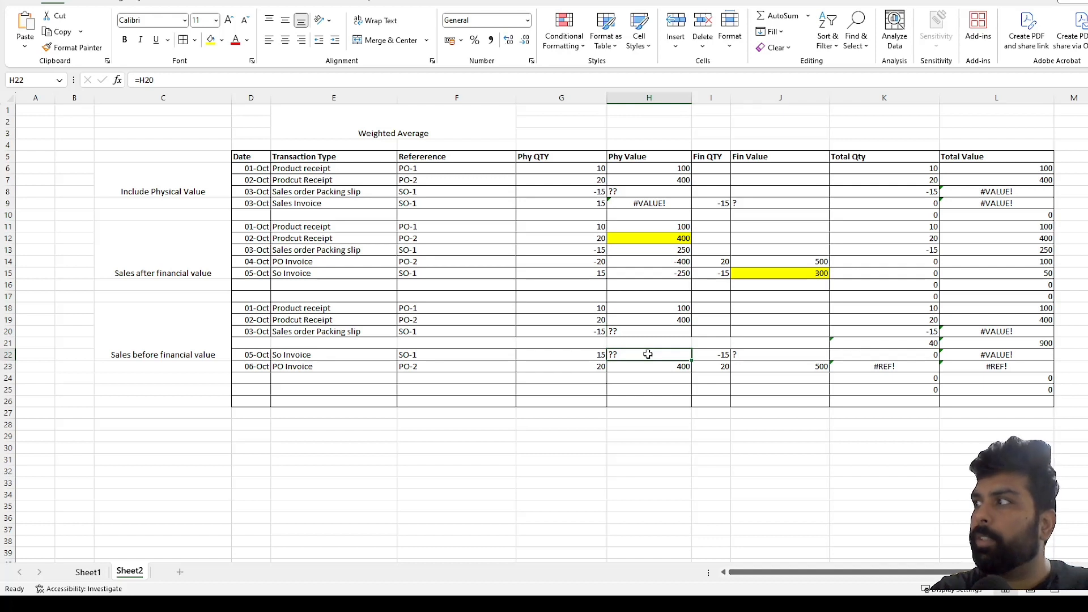
pyautogui.press('Up')
pyautogui.press('Up')
pyautogui.write('26')
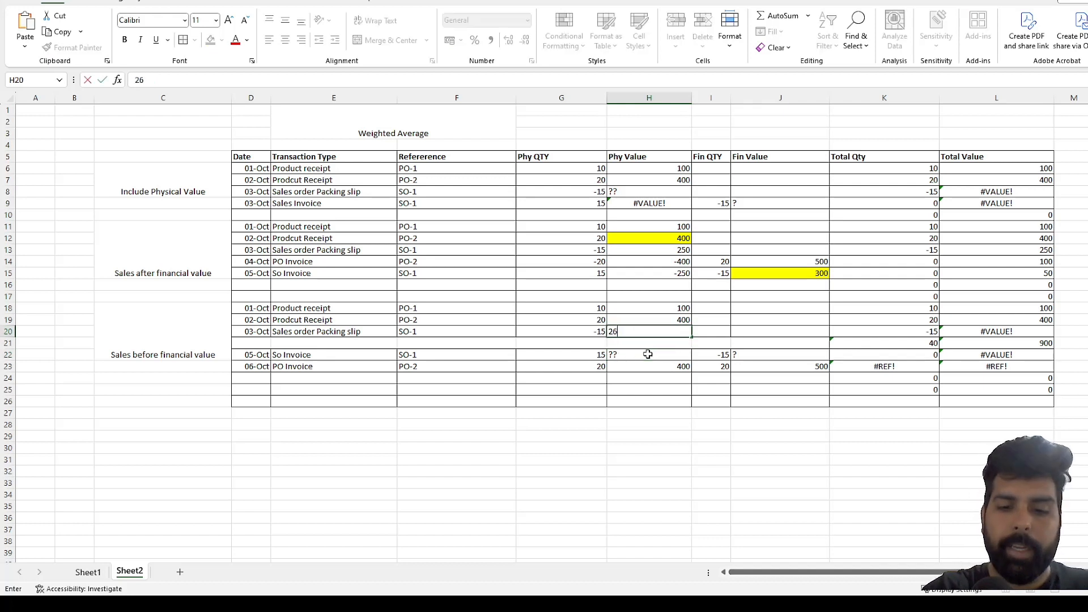
pyautogui.write('50')
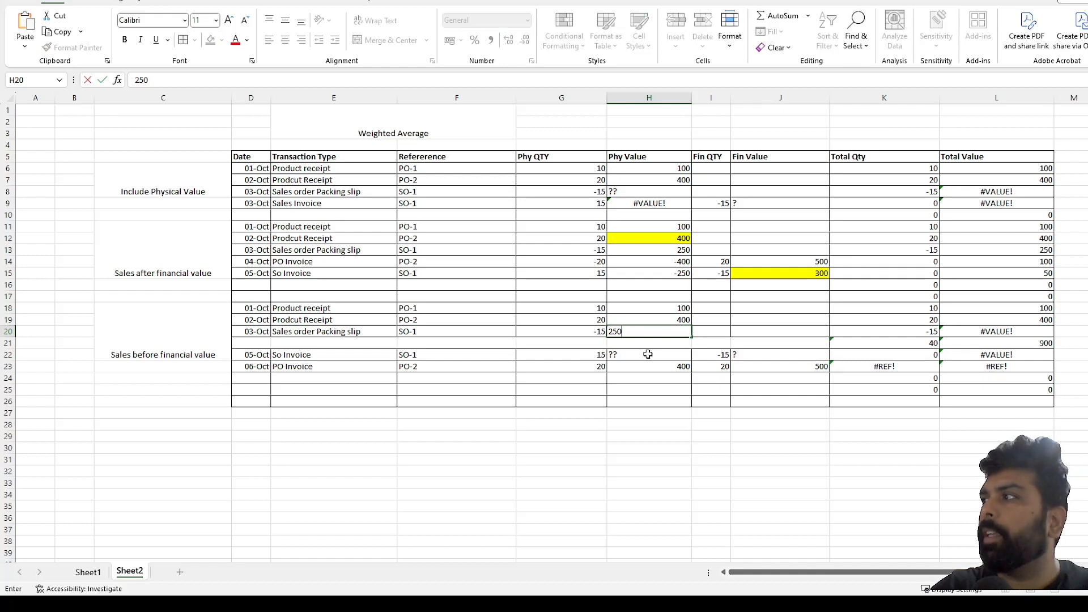
pyautogui.press('Return')
pyautogui.click(648, 354)
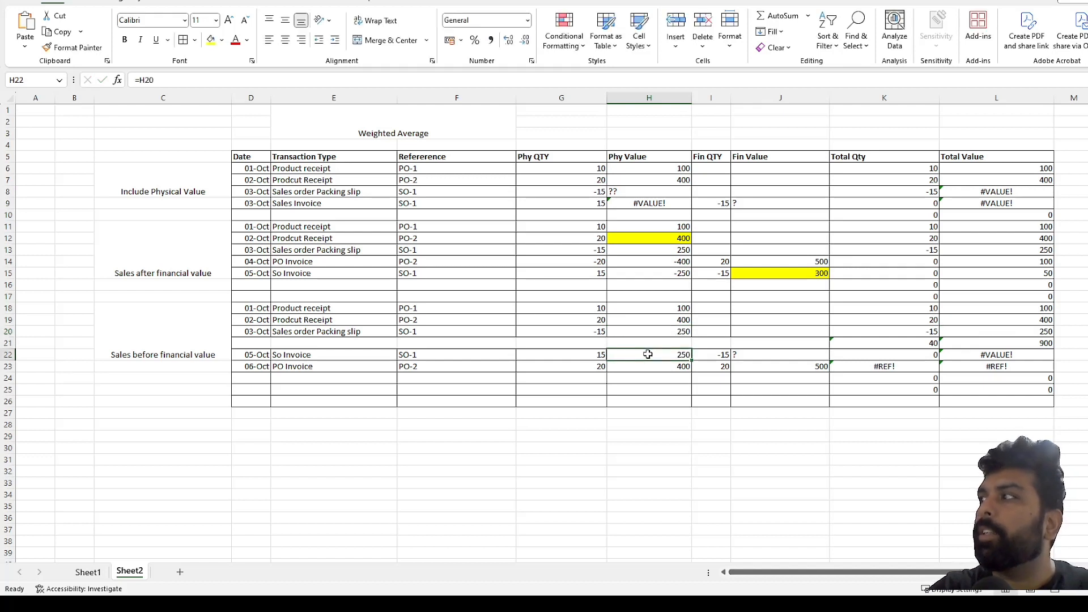
# - Set the SO invoice's financial value to 250 in the Sales before financial value scenario
pyautogui.press('Right')
pyautogui.press('Right')
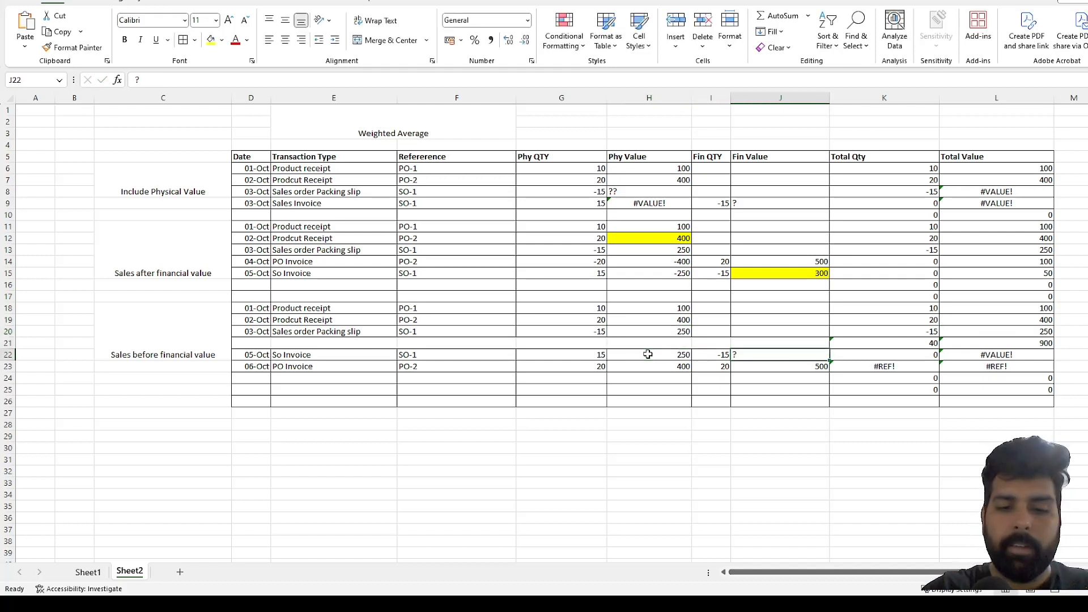
pyautogui.write('250')
pyautogui.press('Return')
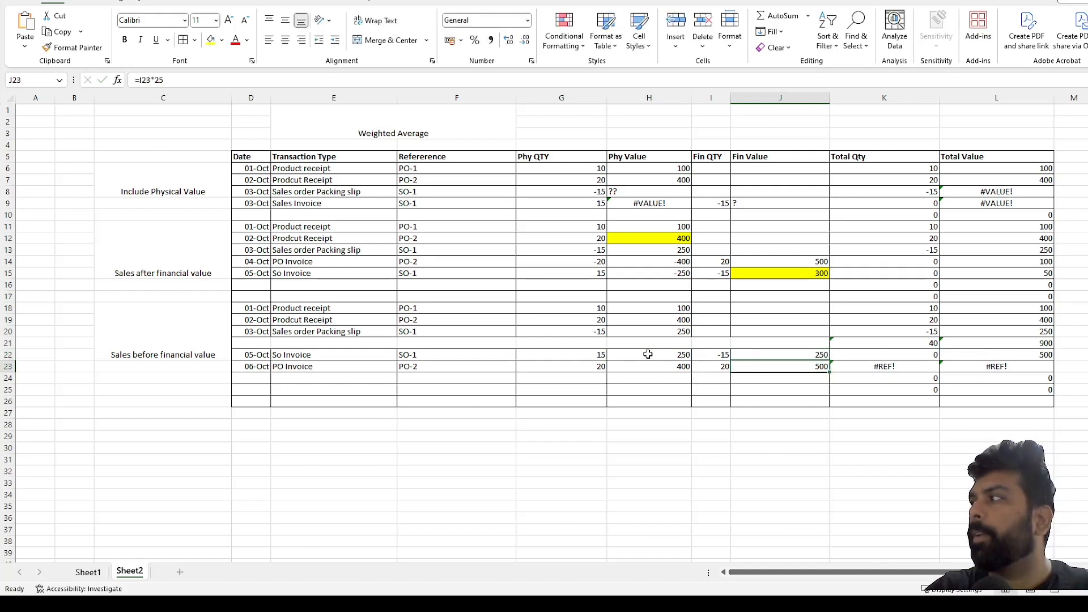
# - Review the PO invoice row of this scenario, from its transaction type across to its financial value formula
pyautogui.press('Up')
pyautogui.press('Down')
pyautogui.press('Left')
pyautogui.press('Left')
pyautogui.press('Left')
pyautogui.press('Left')
pyautogui.press('Left')
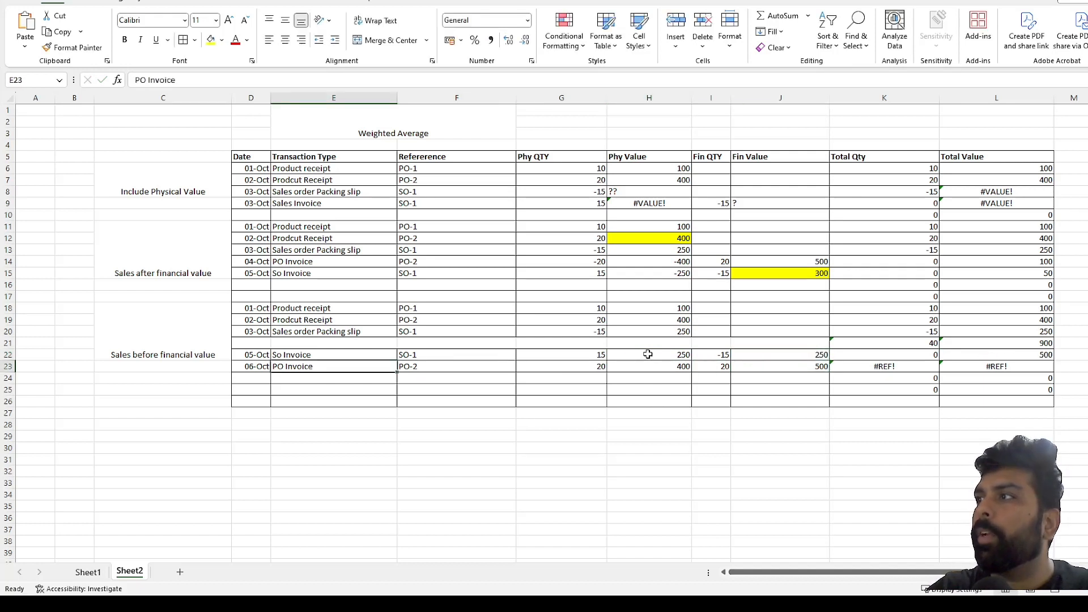
pyautogui.press('Right')
pyautogui.press('Right')
pyautogui.press('Right')
pyautogui.press('Right')
pyautogui.press('Right')
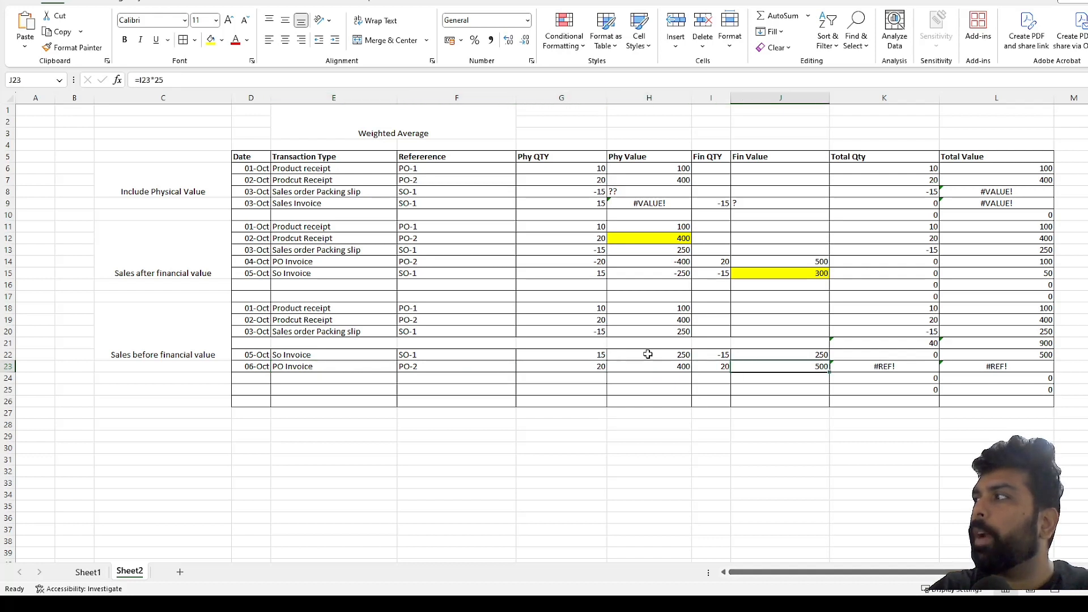
# - Colour the SO invoice's financial value red in the Sales before financial value scenario
pyautogui.press('Up')
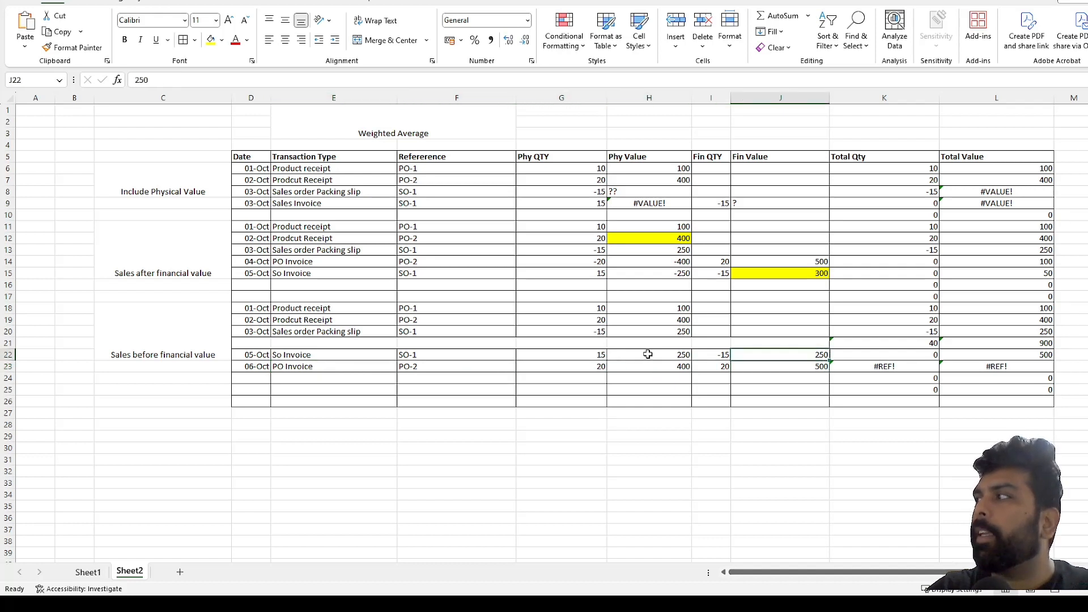
pyautogui.click(235, 39)
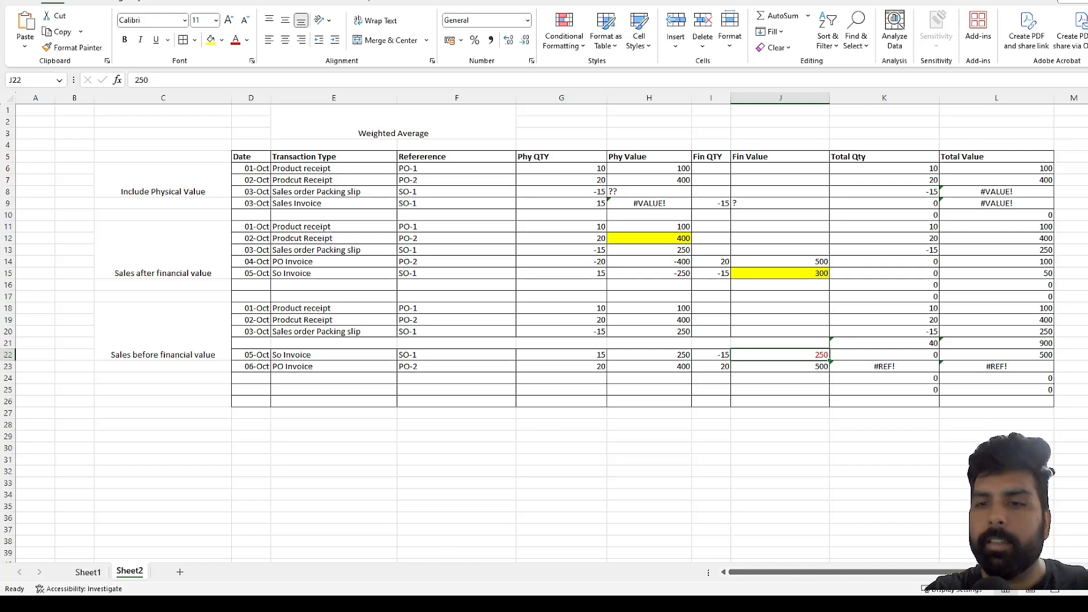
# - Switch to Finance and Operations and compare the IV003 sales order's physical and financial cost amounts with the 20-unit purchase order's physical cost
pyautogui.hotkey('alt', 'Tab')
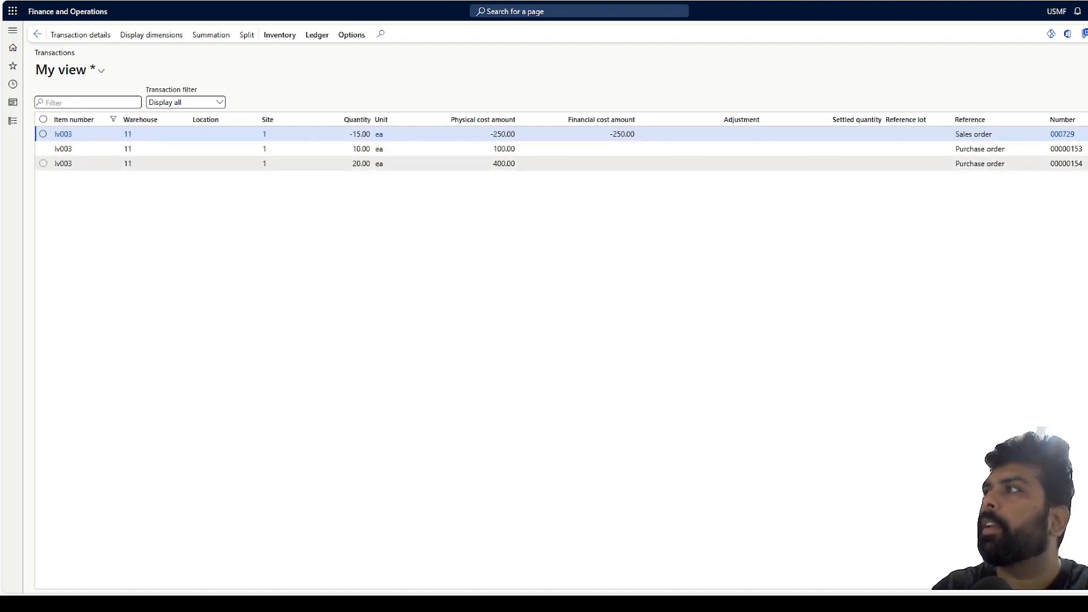
pyautogui.click(464, 135)
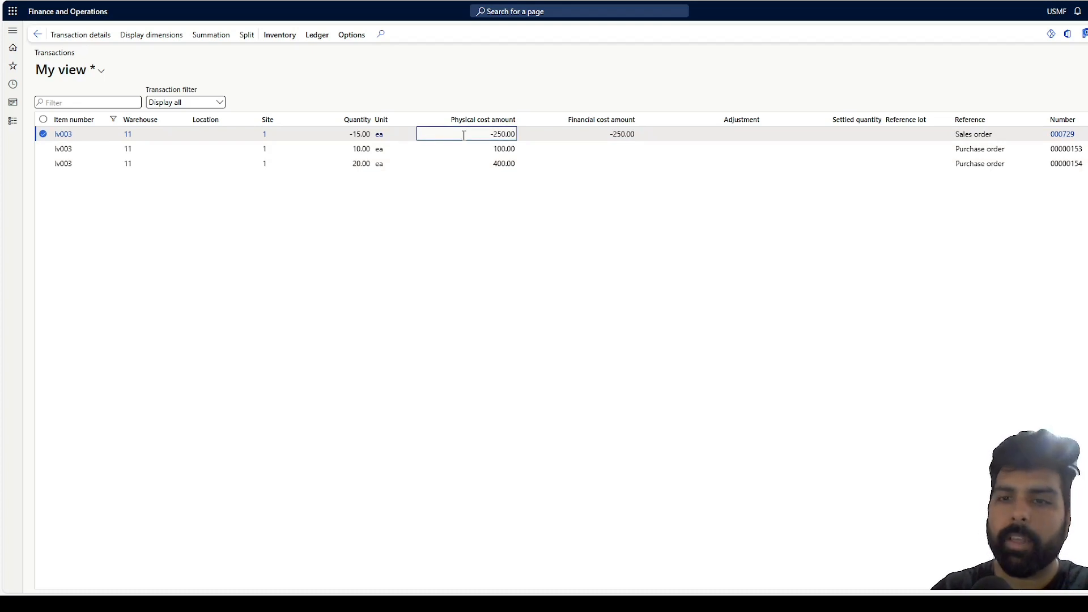
pyautogui.click(592, 135)
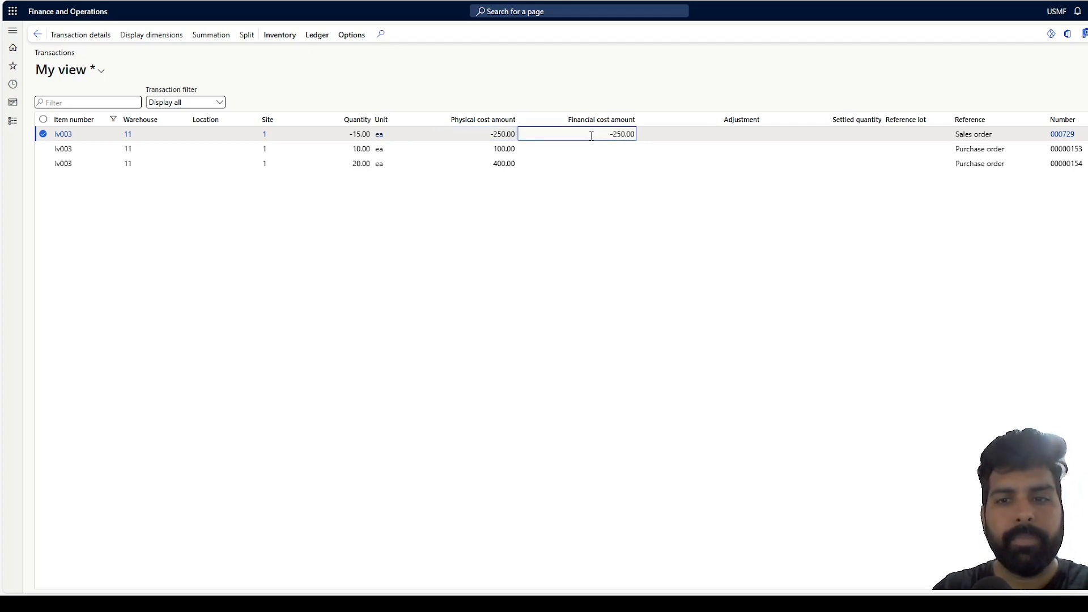
pyautogui.click(489, 164)
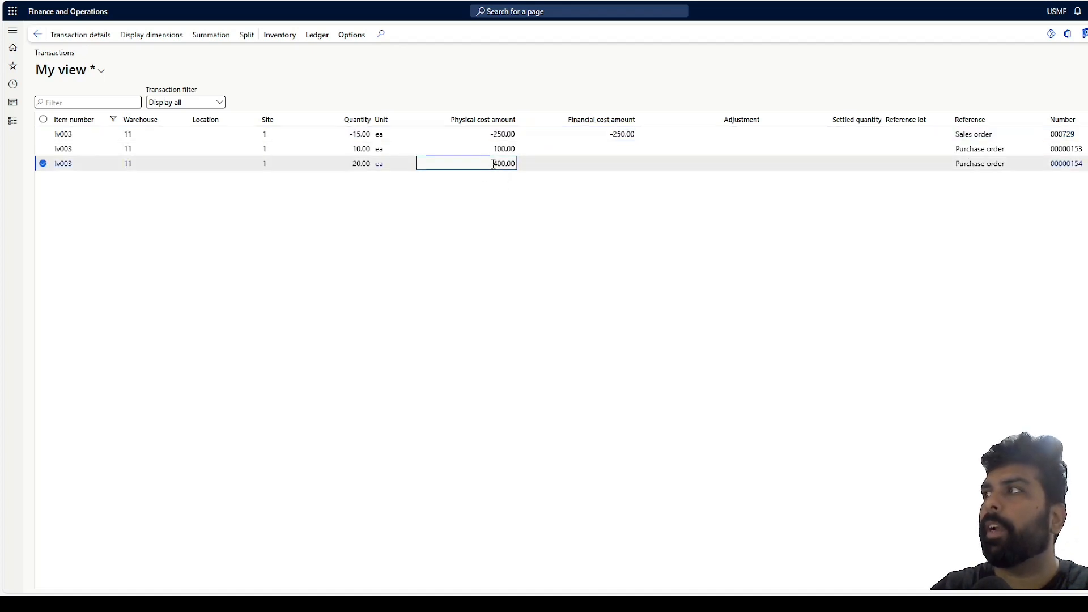
pyautogui.click(572, 133)
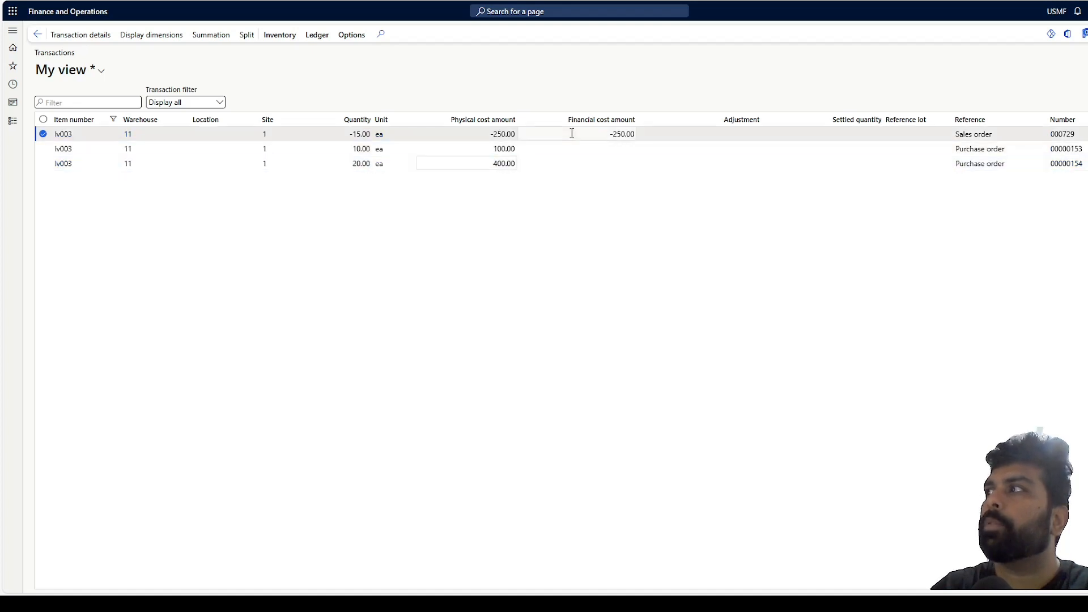
pyautogui.click(500, 167)
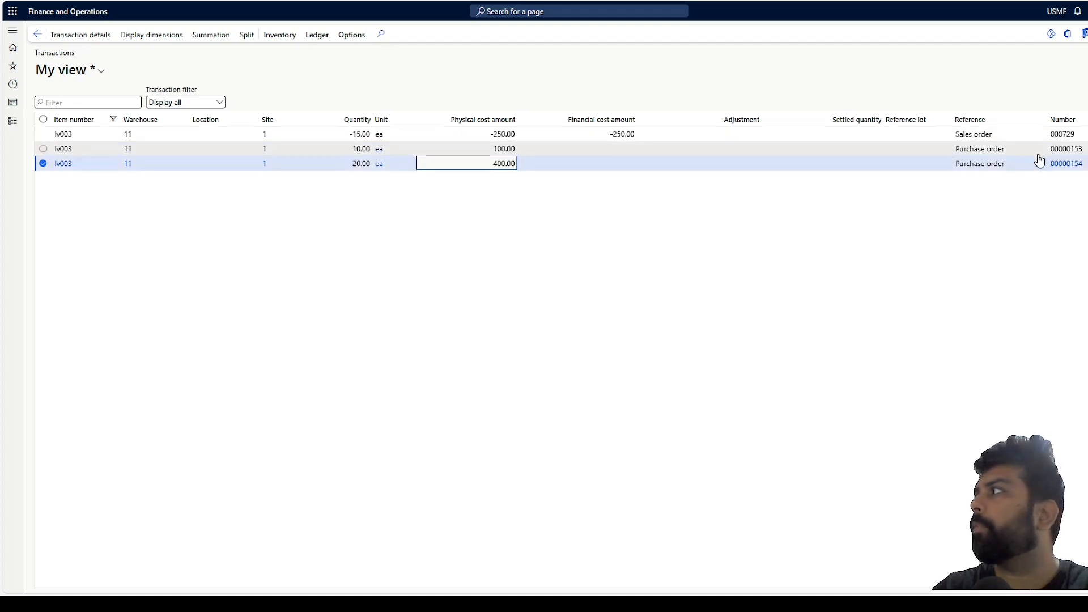
# - Open the 20-unit IV003 purchase order and start its vendor invoice with number iv3, description test and invoice date 10/1/2023
pyautogui.press('Escape')
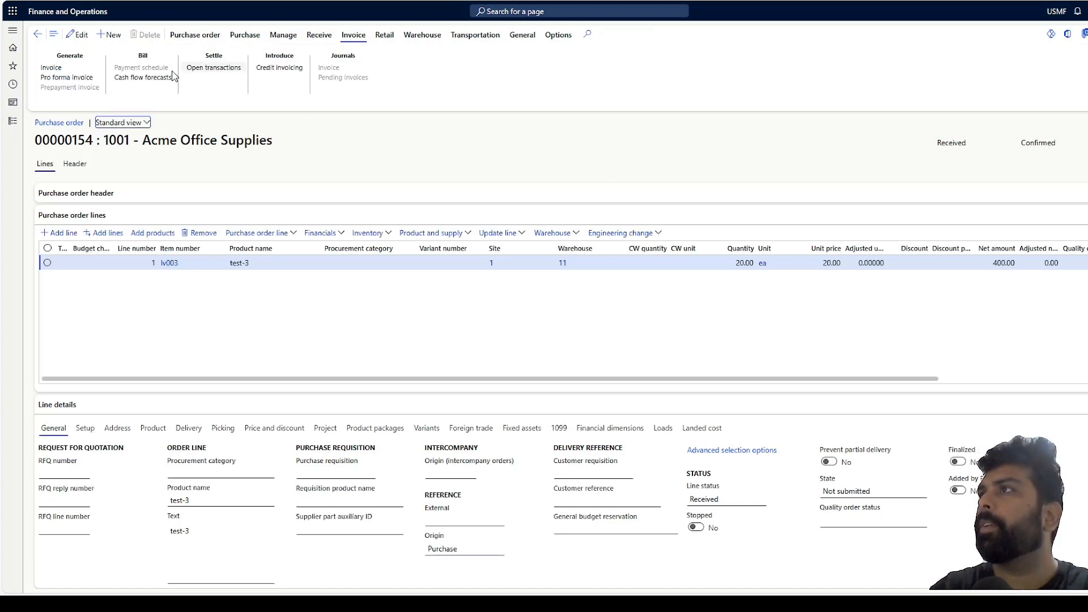
pyautogui.click(74, 71)
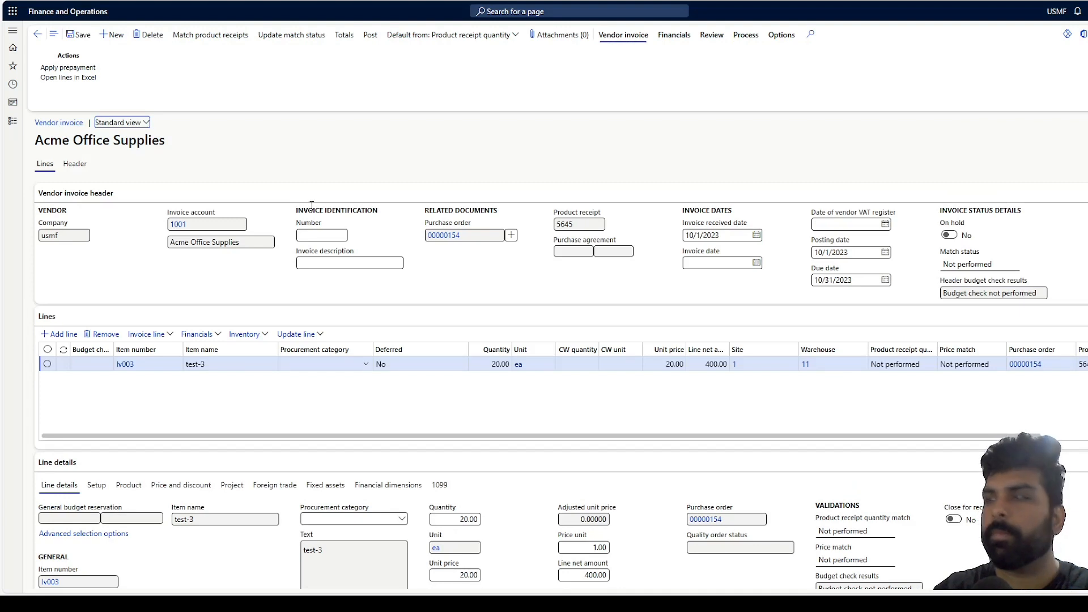
pyautogui.click(313, 234)
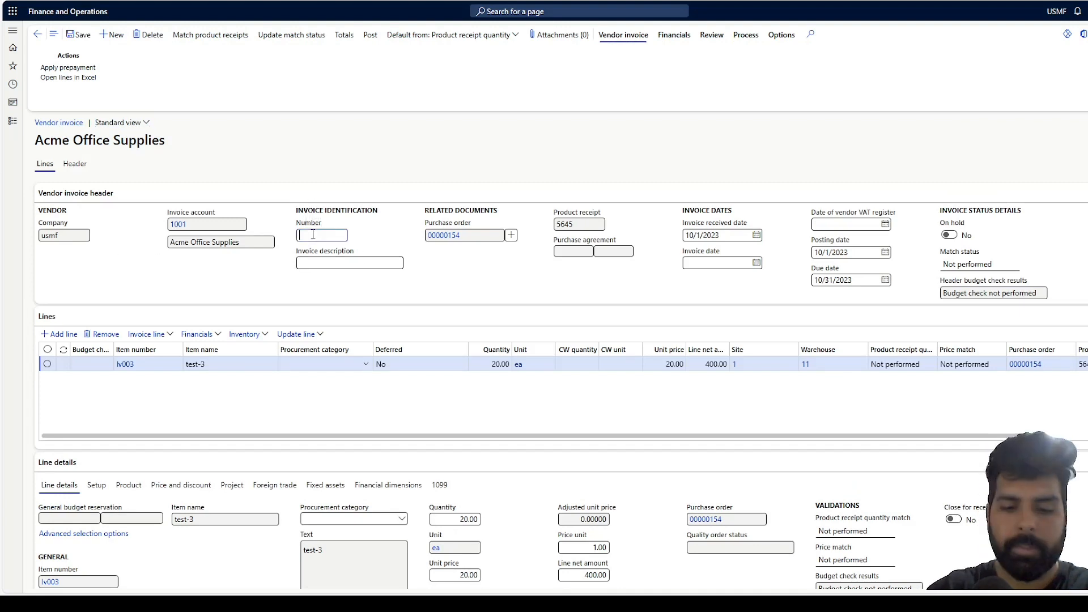
pyautogui.write('iv3')
pyautogui.press('Tab')
pyautogui.write('te')
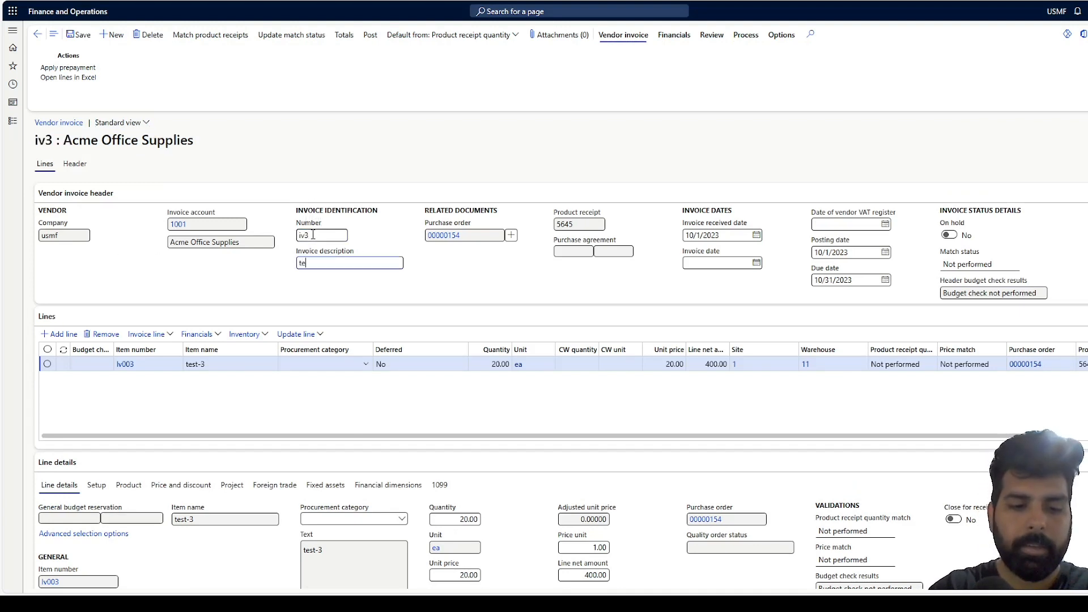
pyautogui.write('st')
pyautogui.press('Tab')
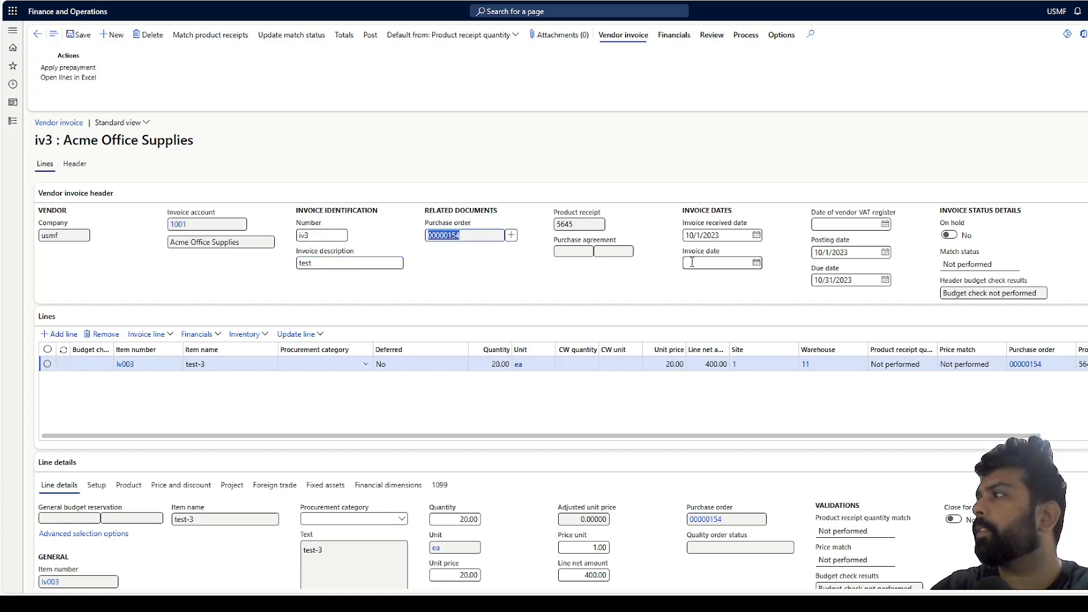
pyautogui.click(757, 262)
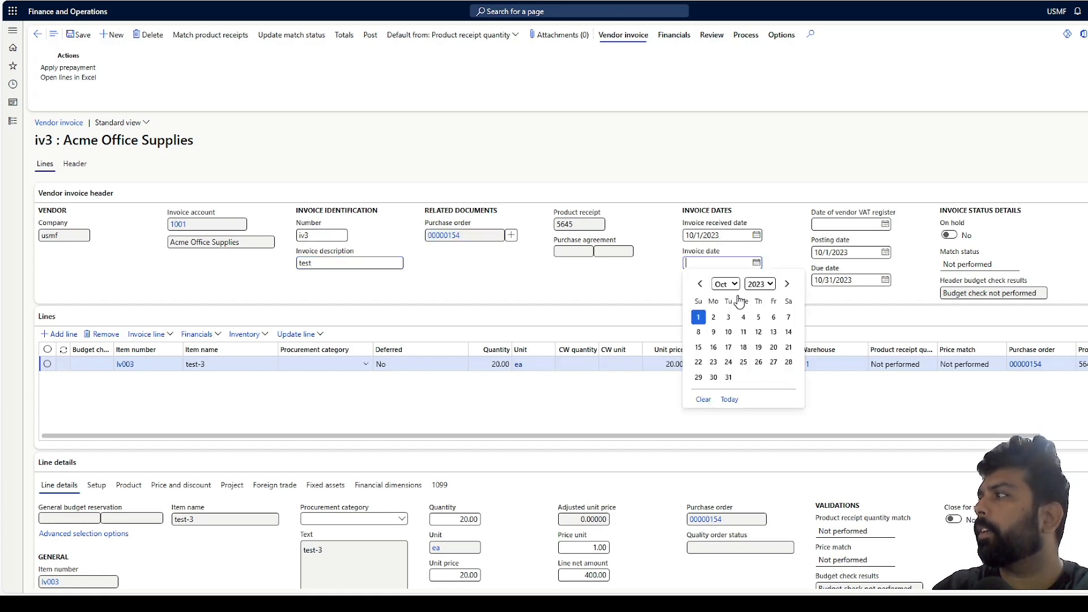
pyautogui.click(698, 316)
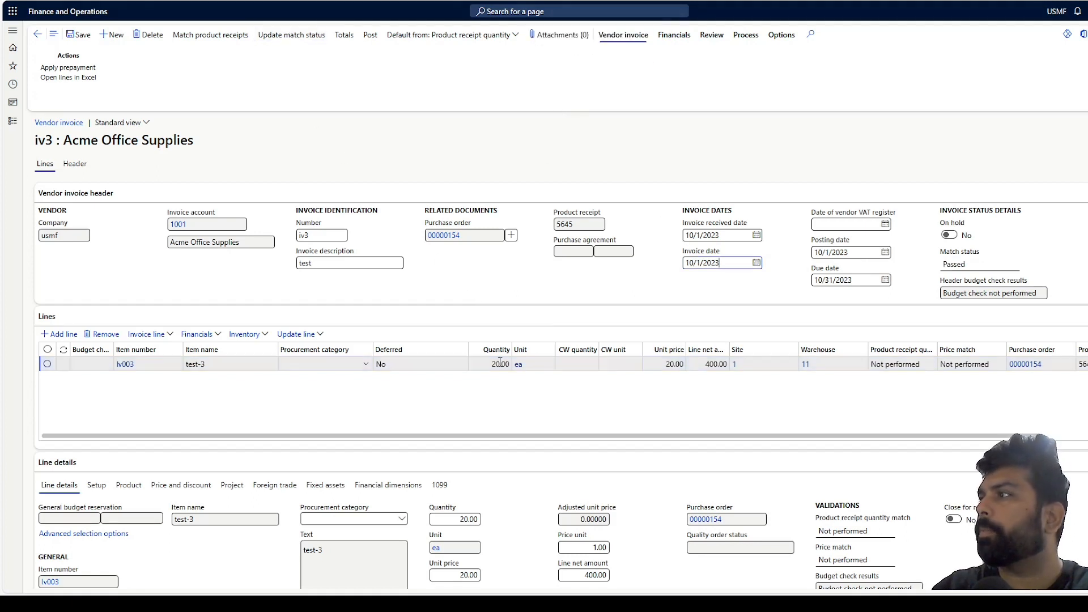
# - Set the IV003 invoice line's unit price to 25 and post the vendor invoice
pyautogui.click(668, 363)
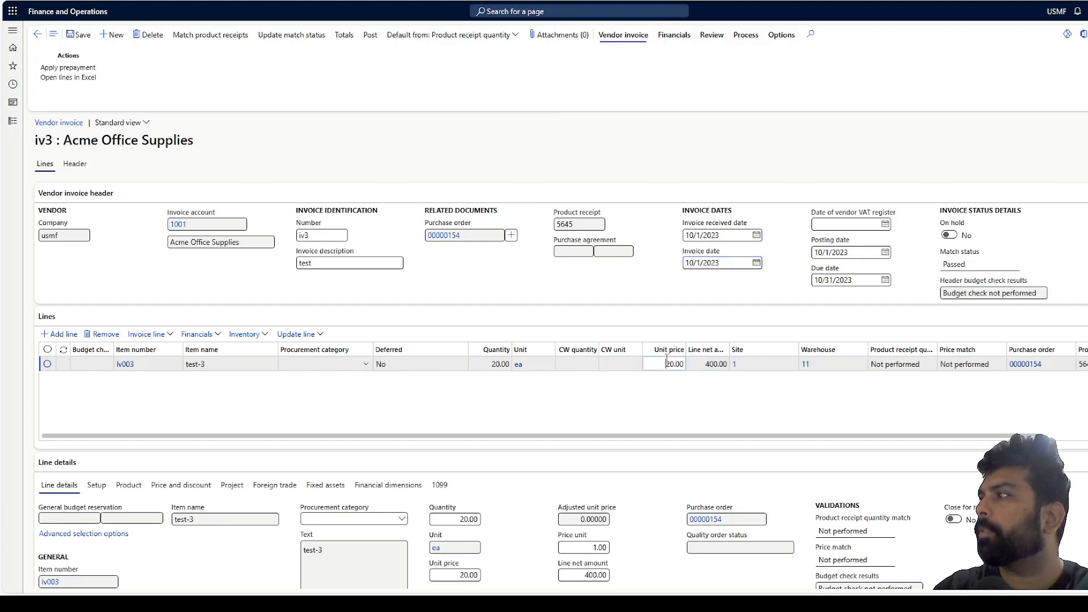
pyautogui.write('25')
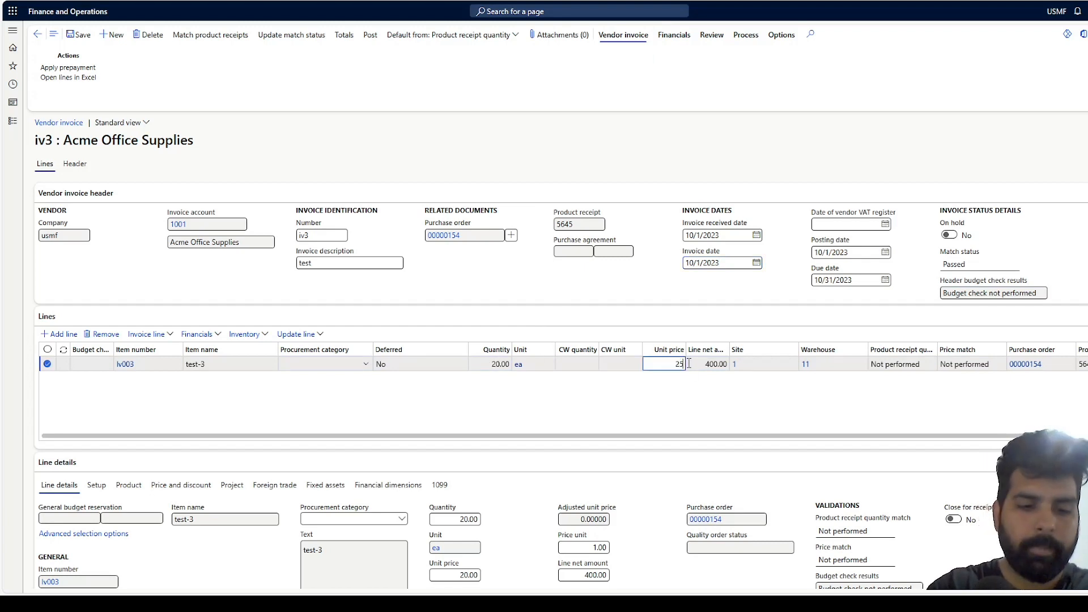
pyautogui.press('Tab')
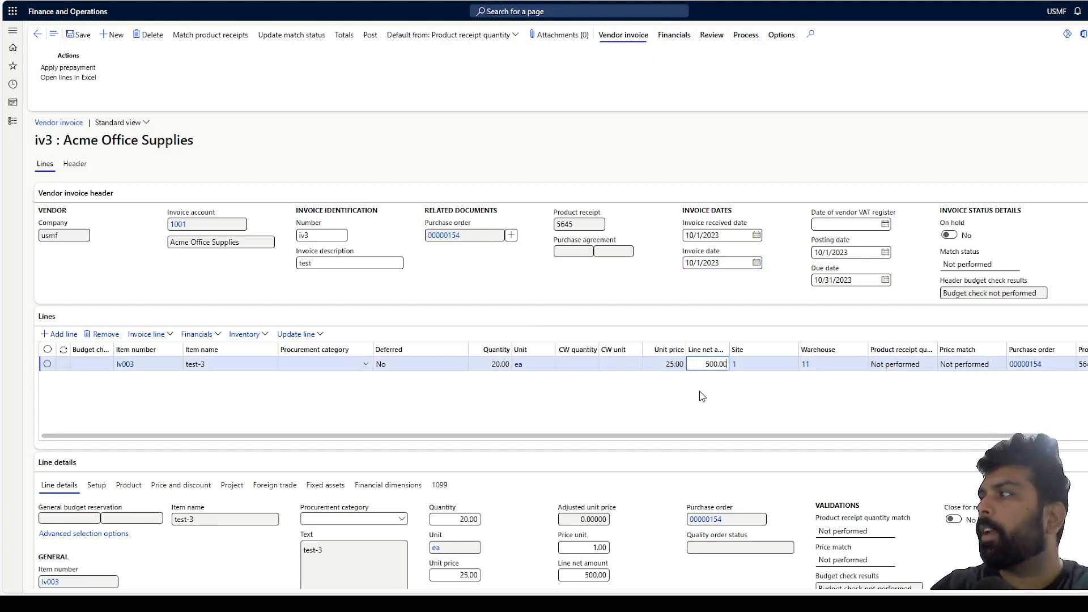
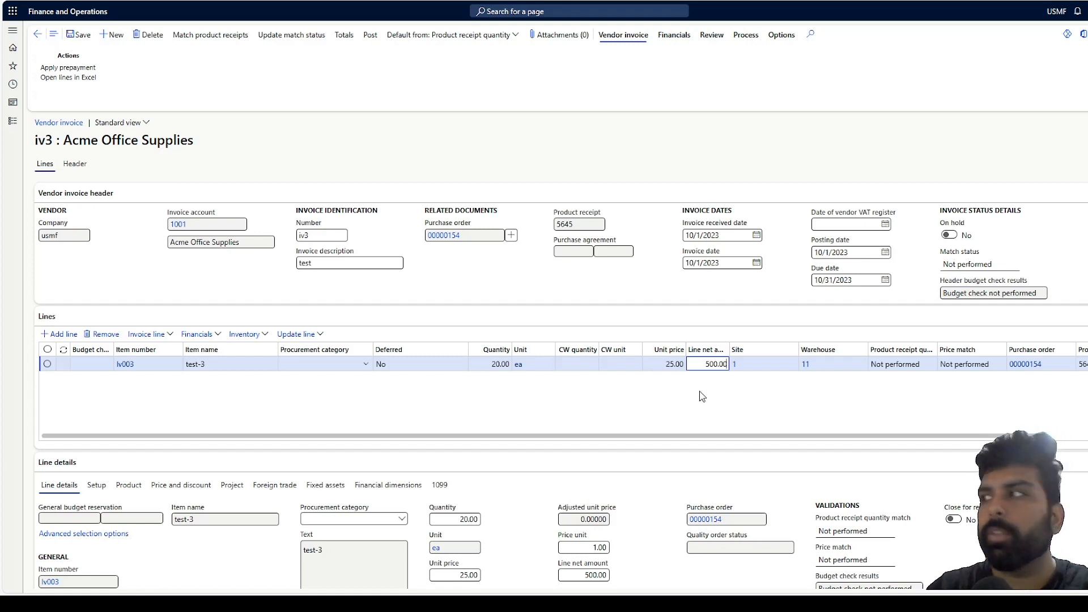
pyautogui.click(678, 393)
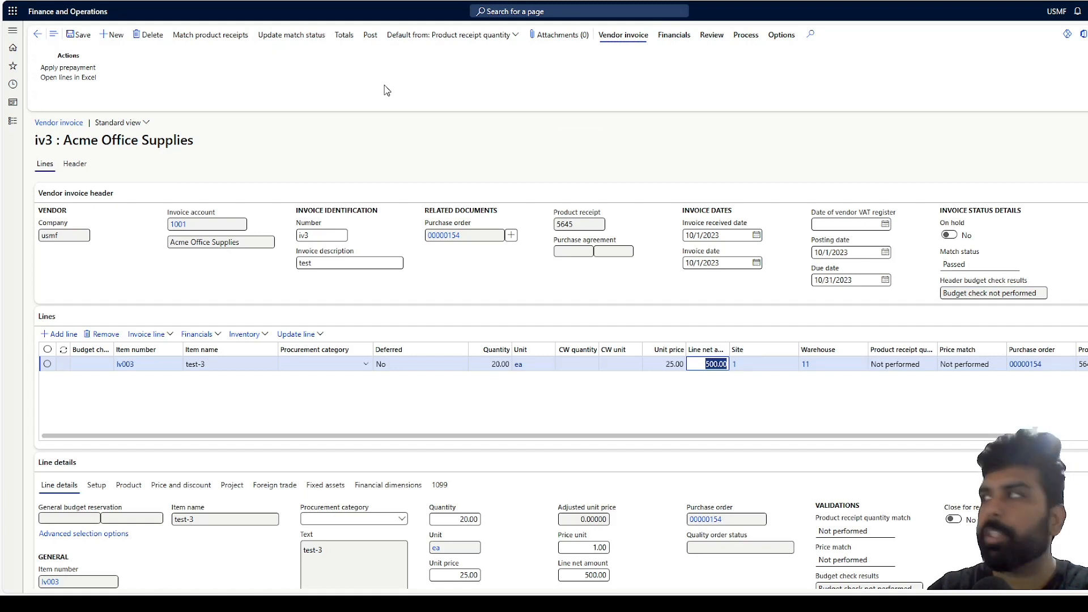
pyautogui.click(370, 36)
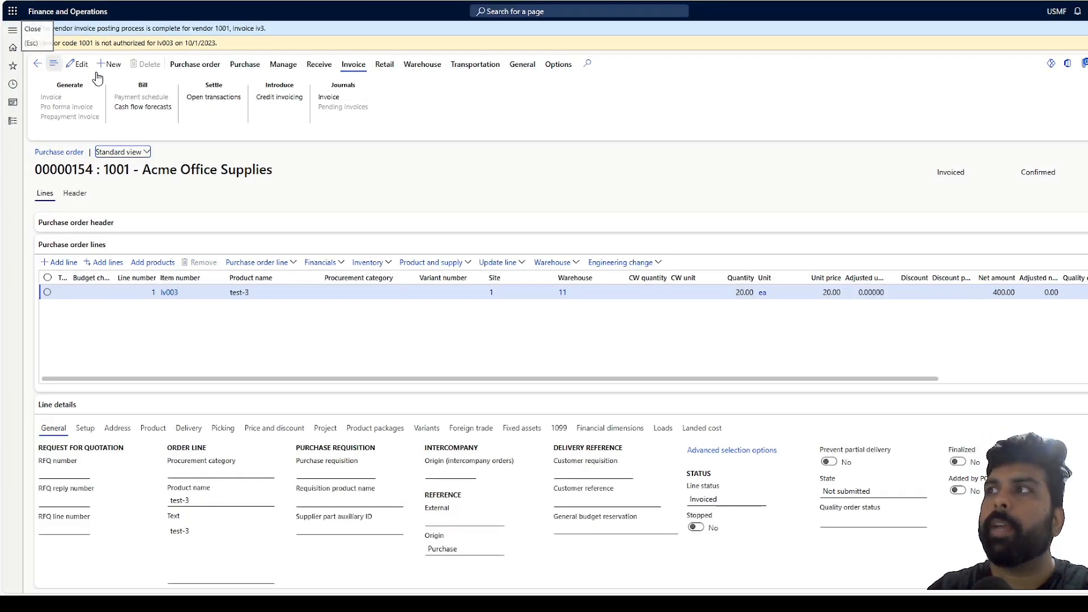
# - Return to the IV003 transactions and check the financial cost amounts of the 20-unit purchase order and the sales order
pyautogui.click(38, 65)
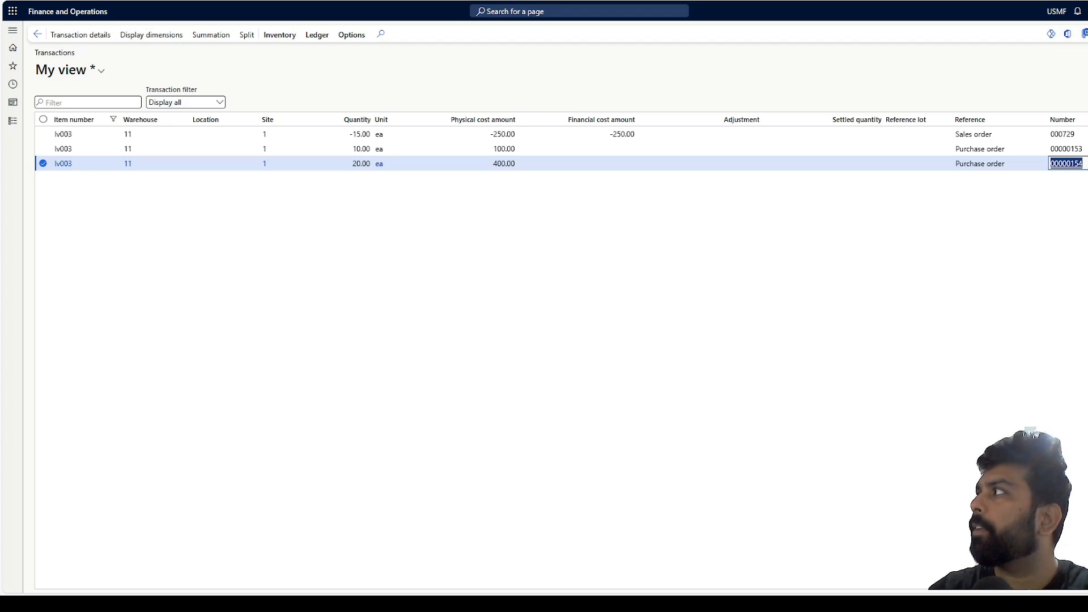
pyautogui.click(611, 164)
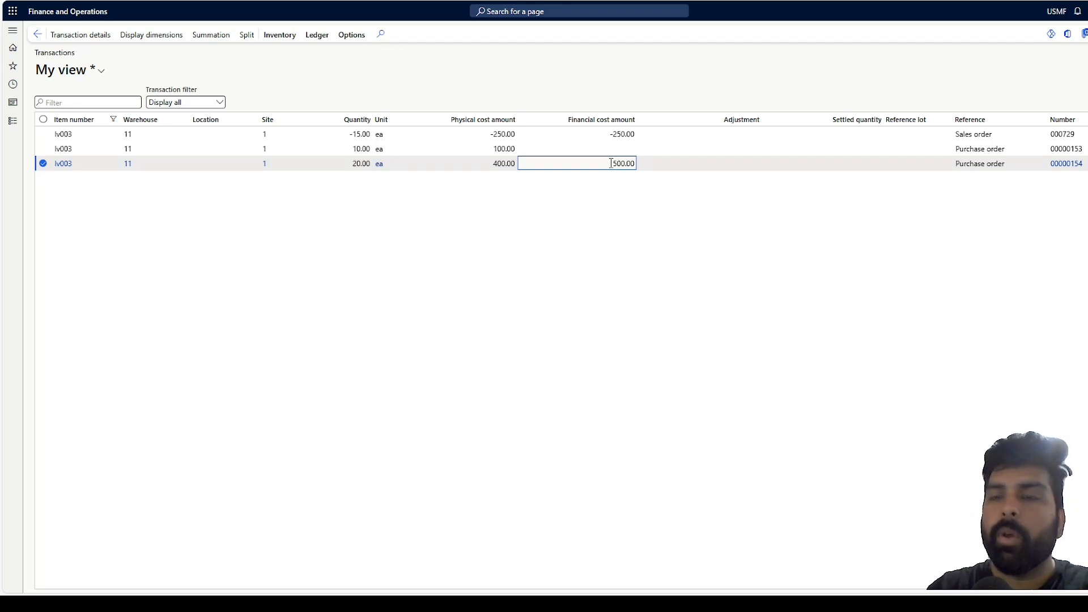
pyautogui.click(601, 134)
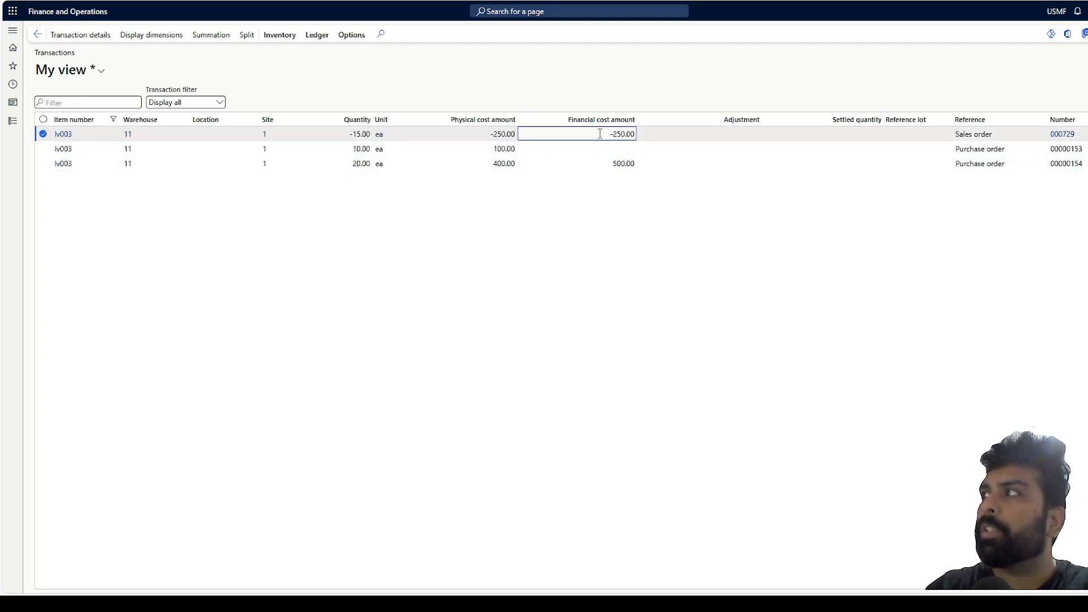
pyautogui.moveTo(601, 133); pyautogui.dragTo(636, 134)
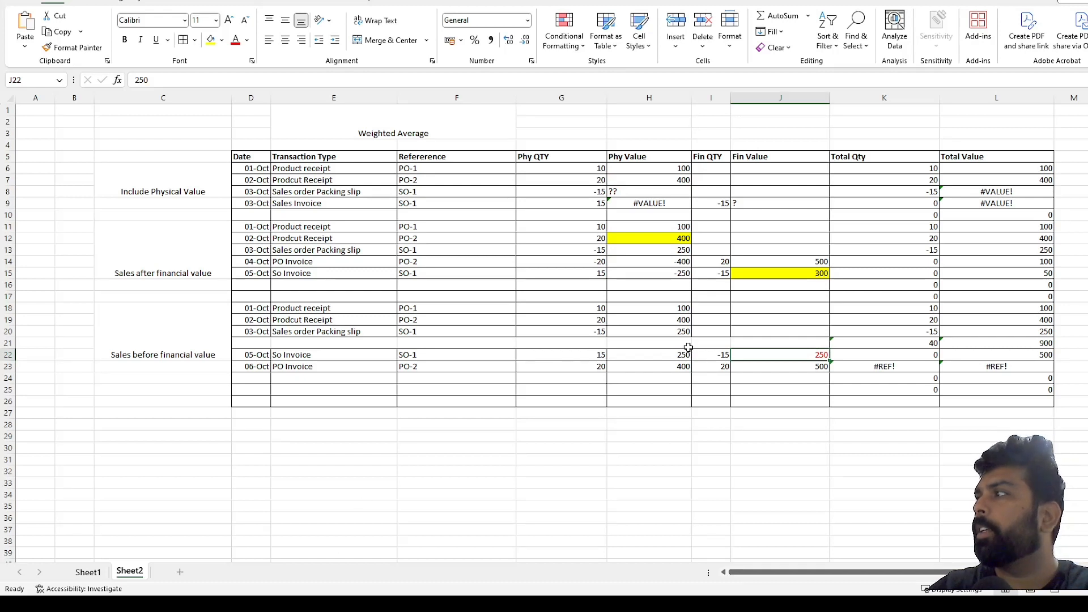
# - In the Excel workbook, review the packing slip, SO invoice and PO invoice values in the Sales before financial value scenario
pyautogui.click(367, 329)
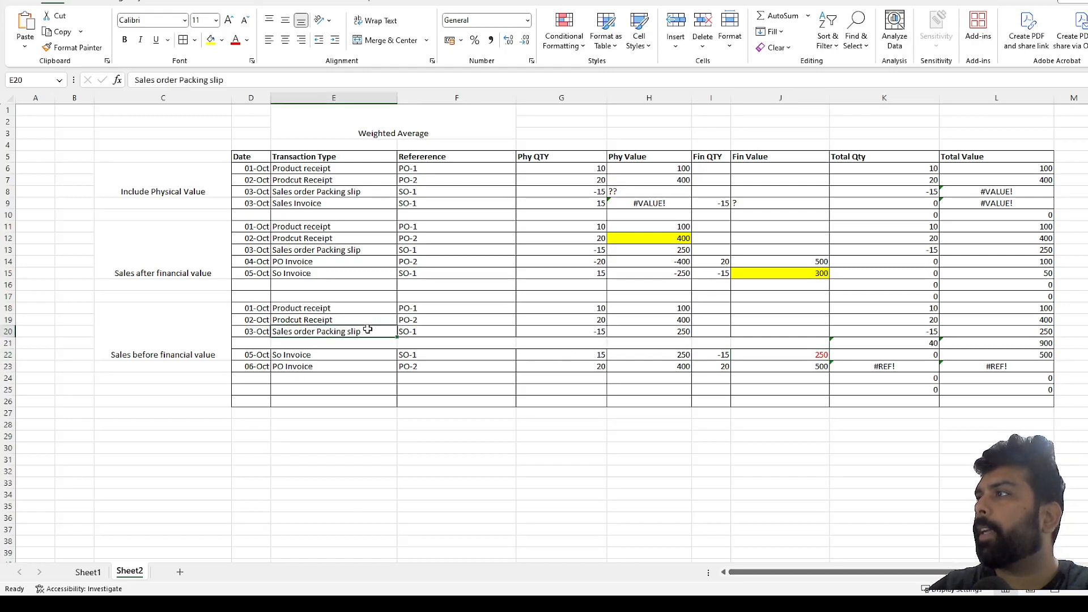
pyautogui.click(681, 332)
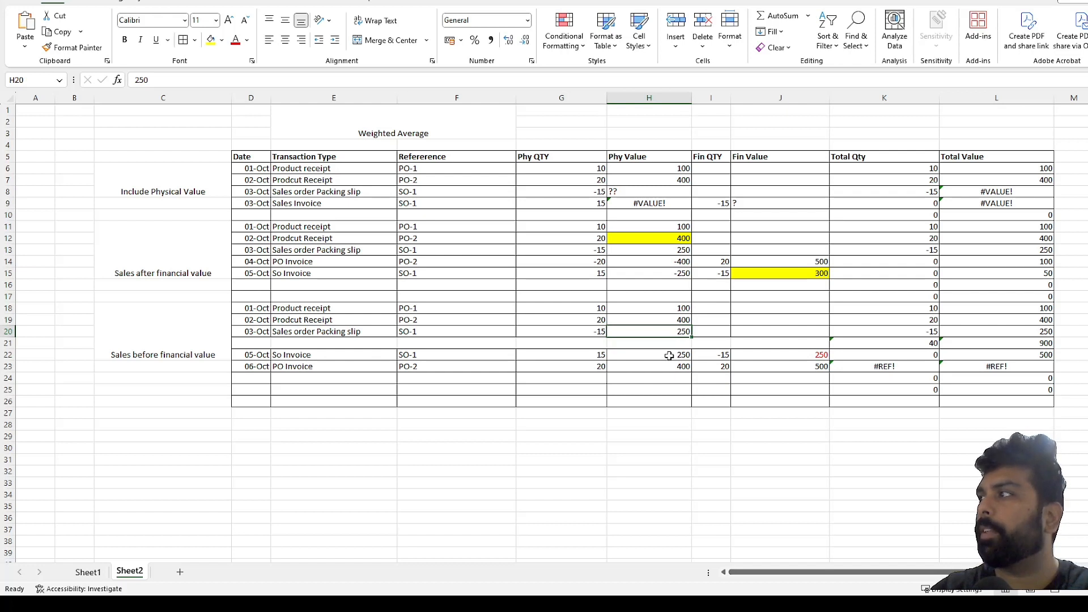
pyautogui.click(671, 355)
pyautogui.click(791, 355)
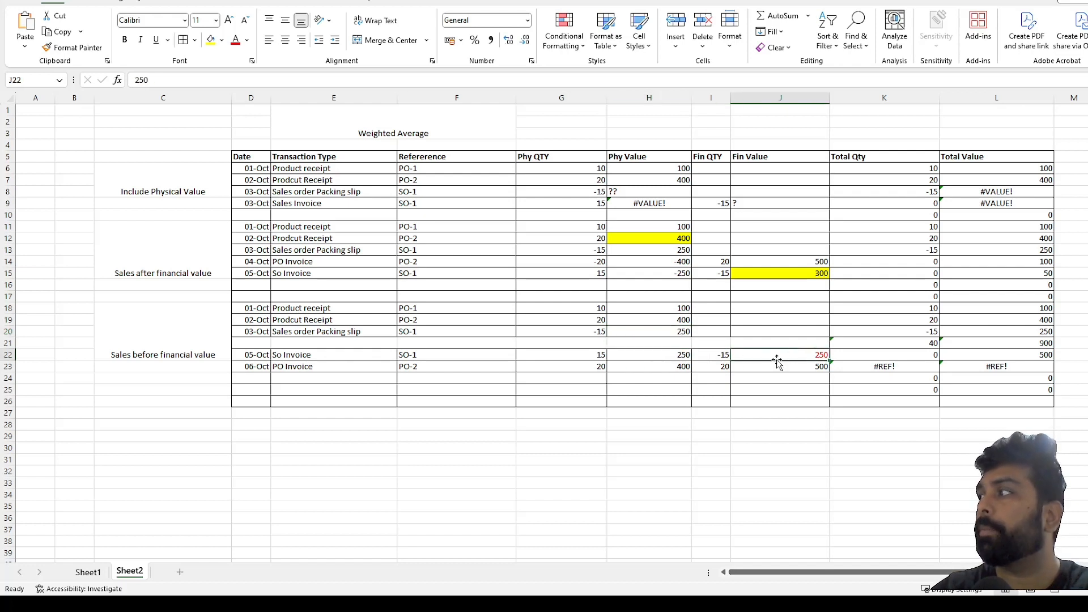
pyautogui.click(667, 369)
pyautogui.click(811, 368)
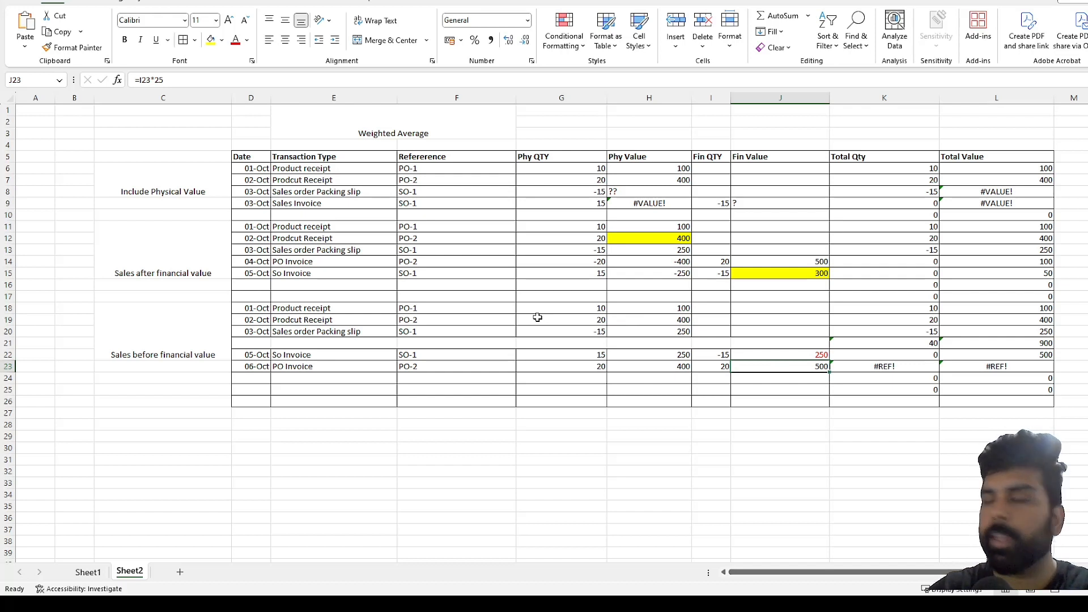
pyautogui.click(791, 355)
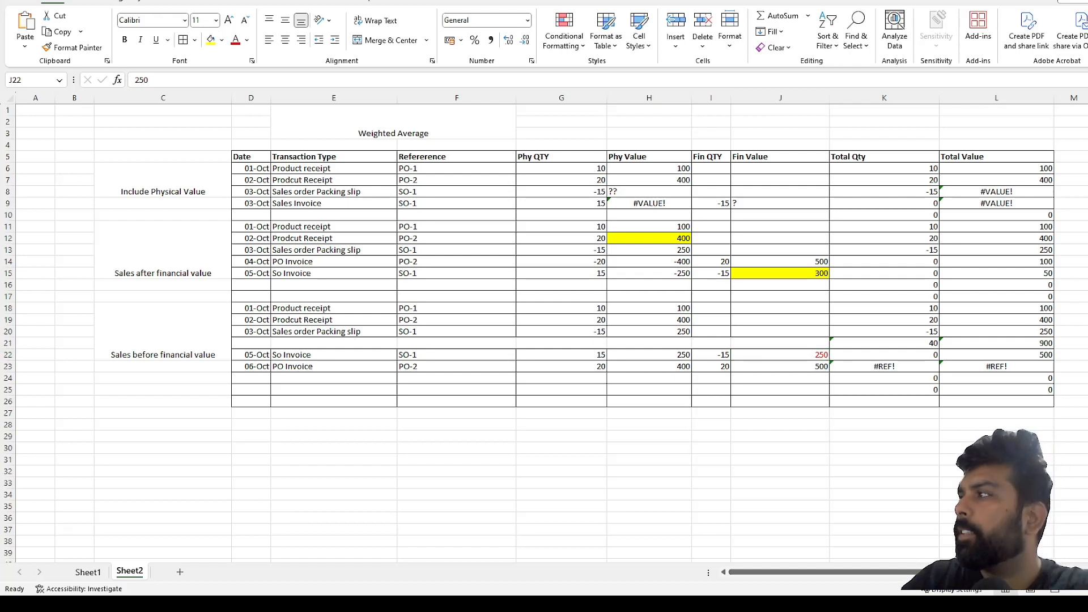
pyautogui.click(781, 366)
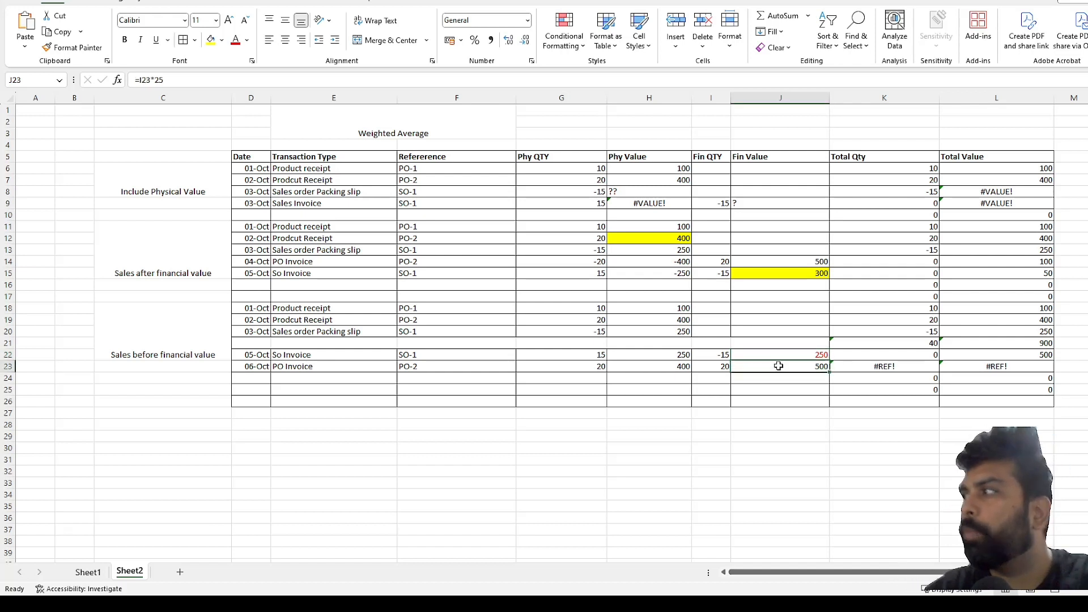
# - Compare the financial values of the 05-Oct SO invoice and 06-Oct PO invoice in the Sales before financial value scenario
pyautogui.click(792, 353)
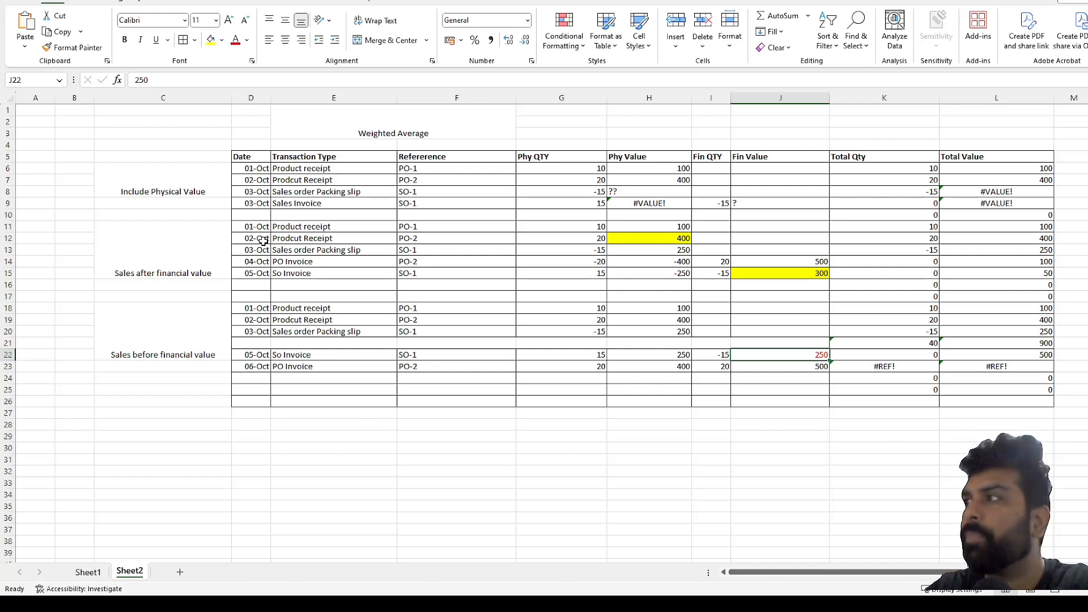
pyautogui.click(749, 367)
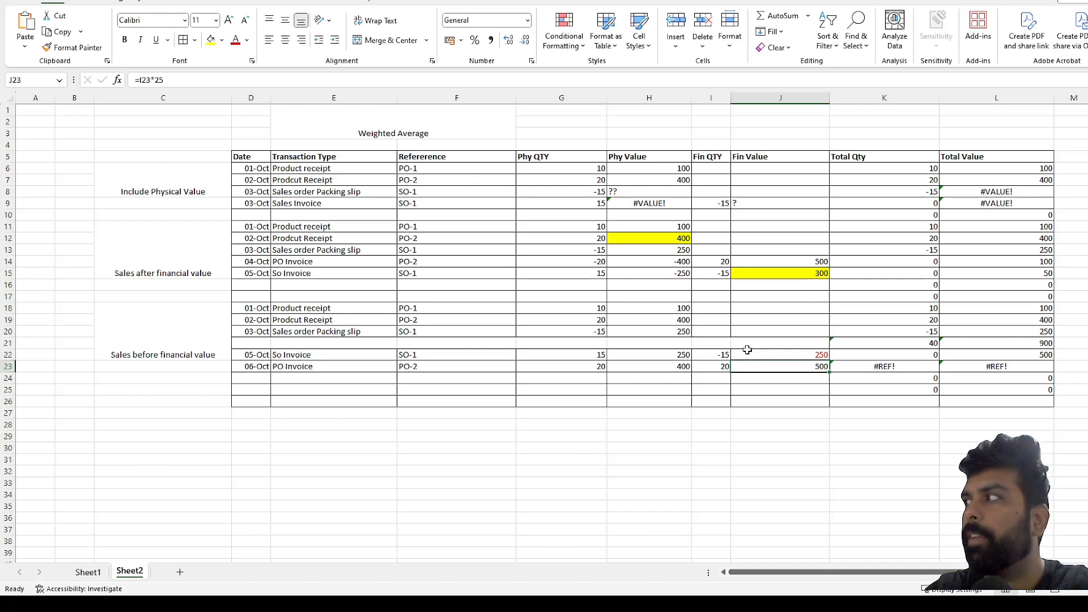
pyautogui.click(749, 353)
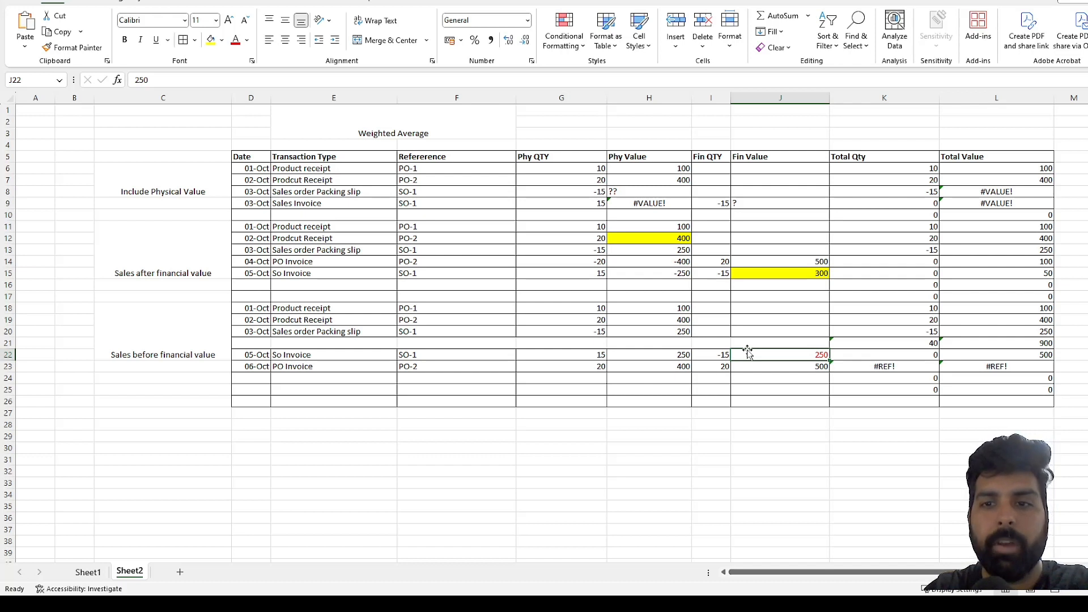
pyautogui.click(794, 371)
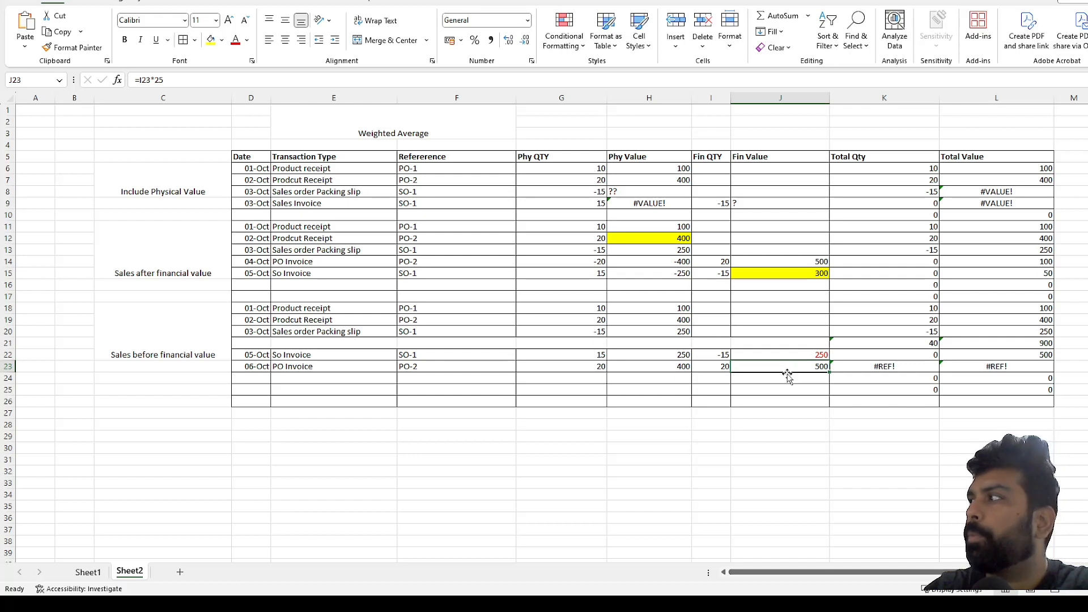
# - Add a row dated 06-Oct below the PO-2 invoice and fill its reference with the formula =F22
pyautogui.click(779, 377)
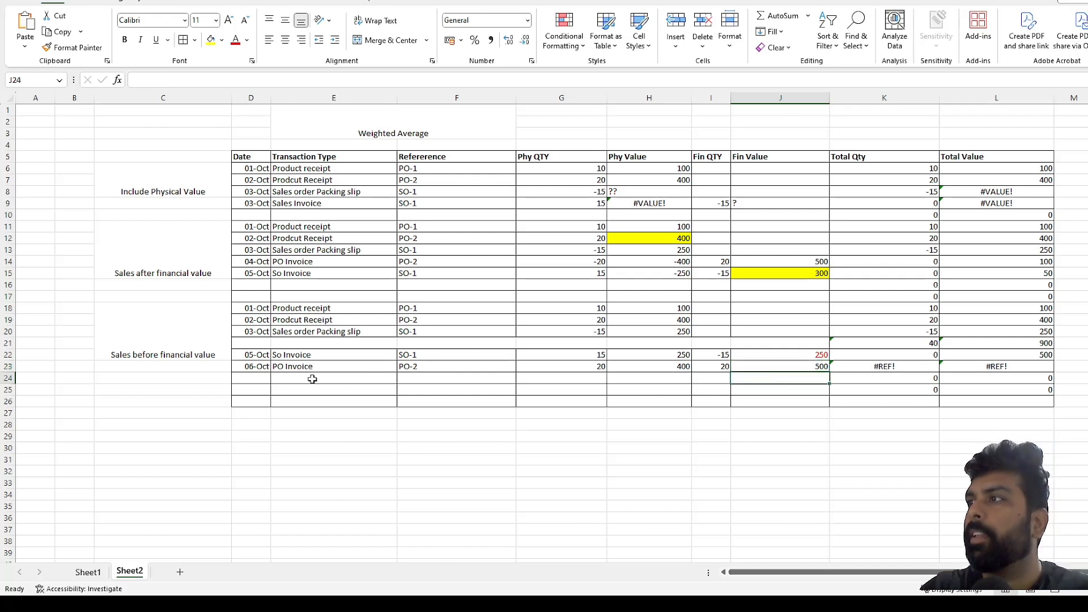
pyautogui.click(293, 377)
pyautogui.click(256, 377)
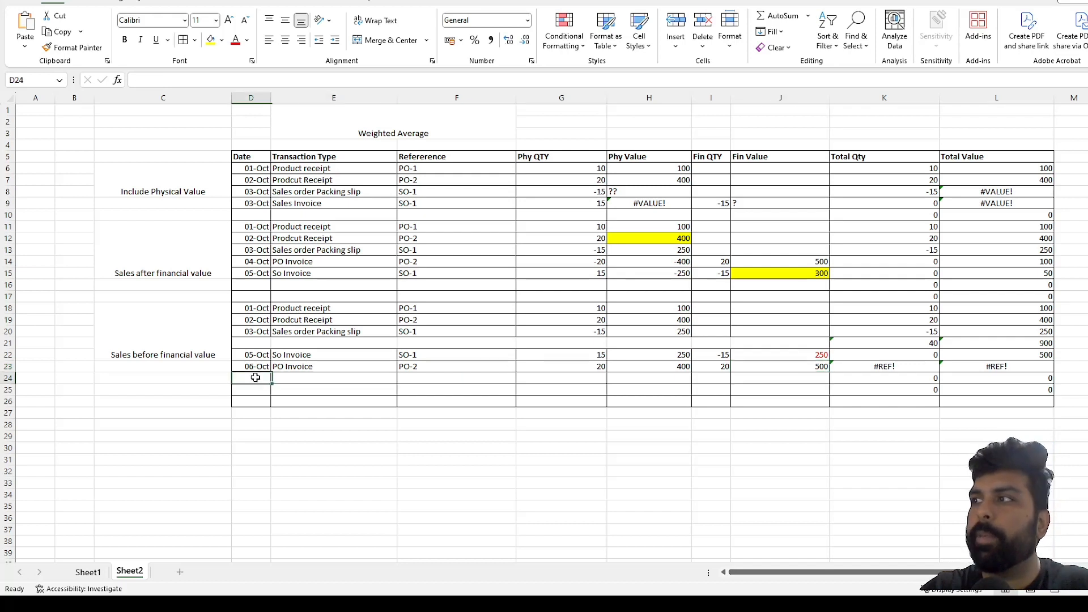
pyautogui.write('06')
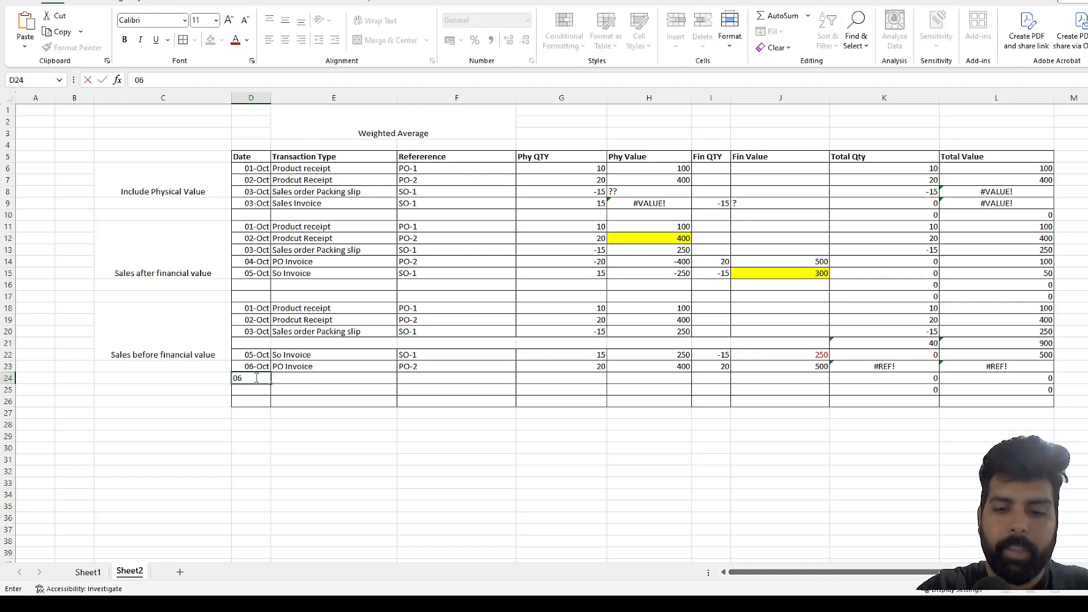
pyautogui.write('-Oct')
pyautogui.press('Tab')
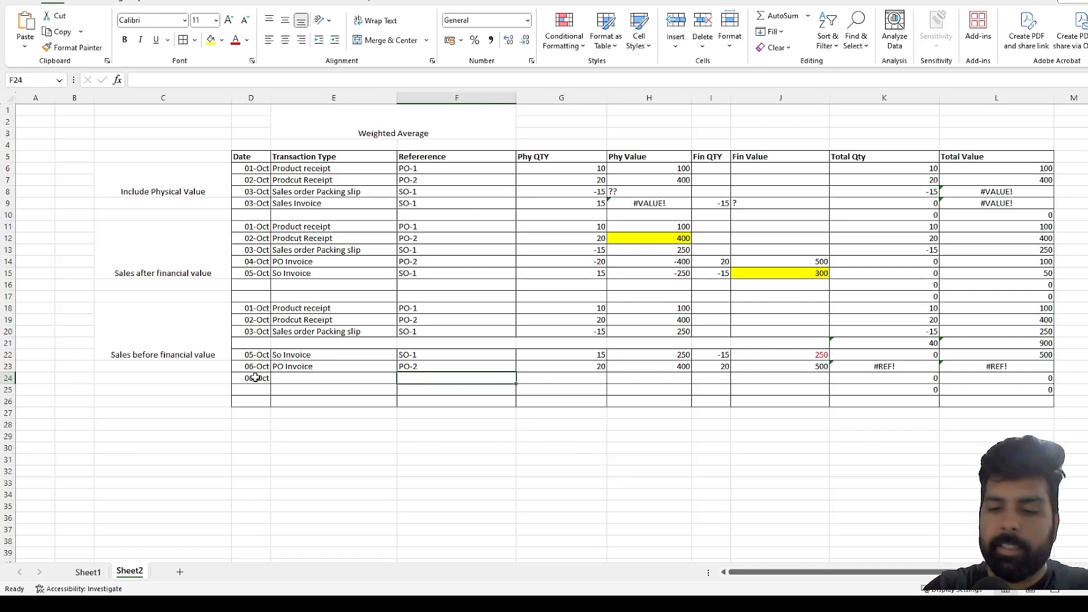
pyautogui.write('SO-1')
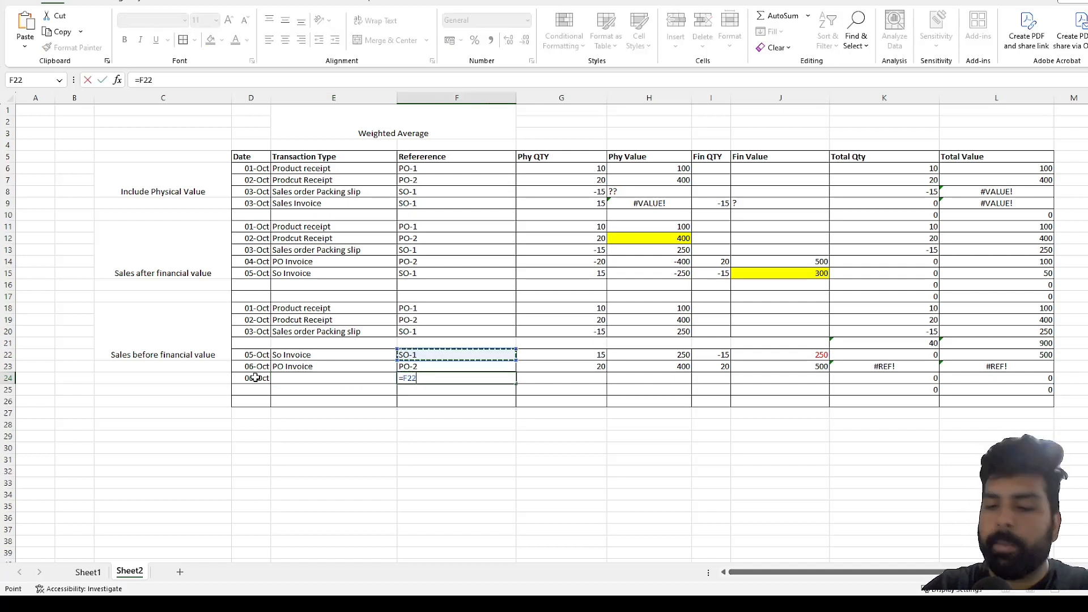
pyautogui.press('Return')
pyautogui.press('Right')
pyautogui.press('Up')
pyautogui.press('Up')
pyautogui.press('Down')
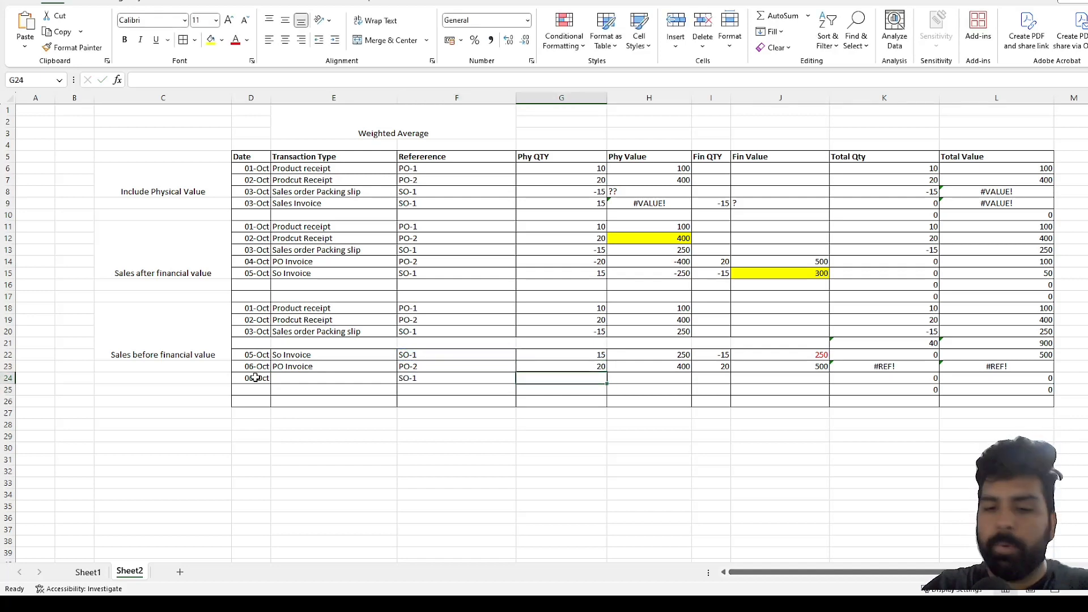
# - In the 06-Oct SO-1 row, enter 0 for physical quantity, physical value and financial quantity, and 50 for financial value
pyautogui.write('0')
pyautogui.press('Right')
pyautogui.write('0')
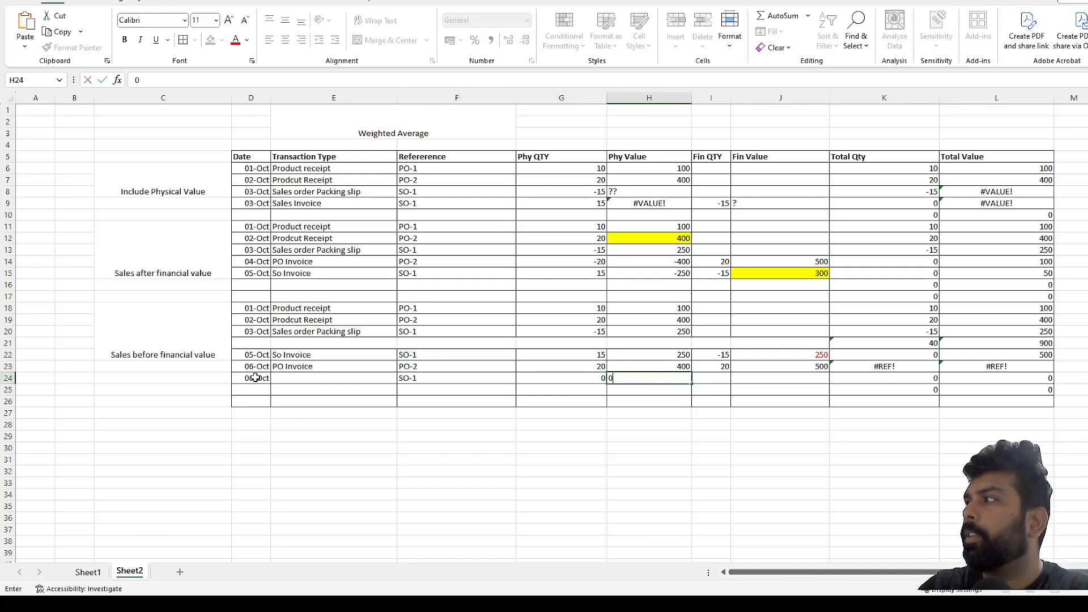
pyautogui.press('Right')
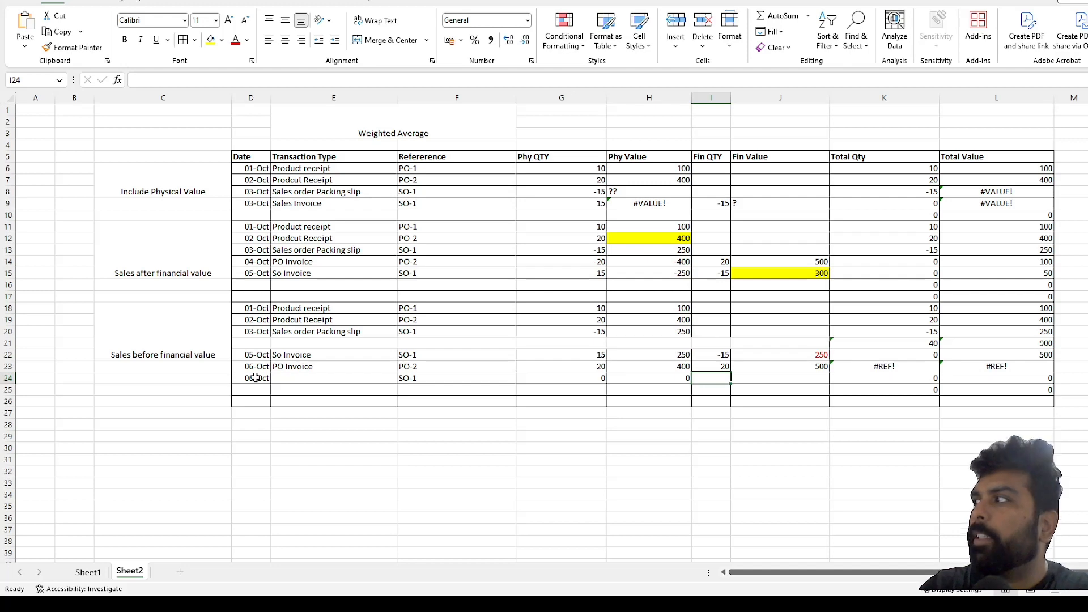
pyautogui.write('0')
pyautogui.press('Right')
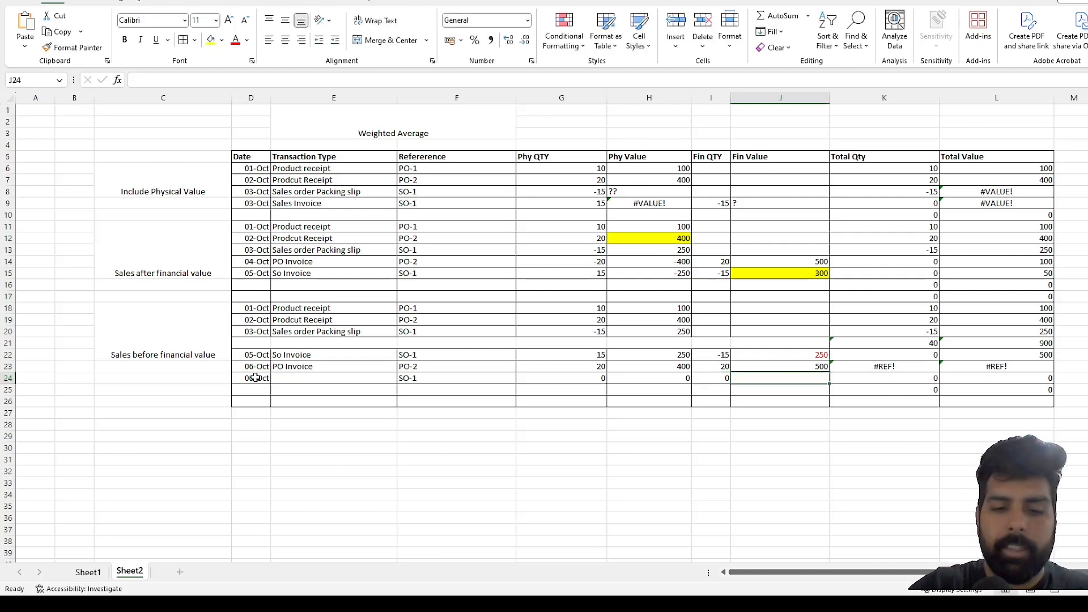
pyautogui.write('50')
pyautogui.press('Right')
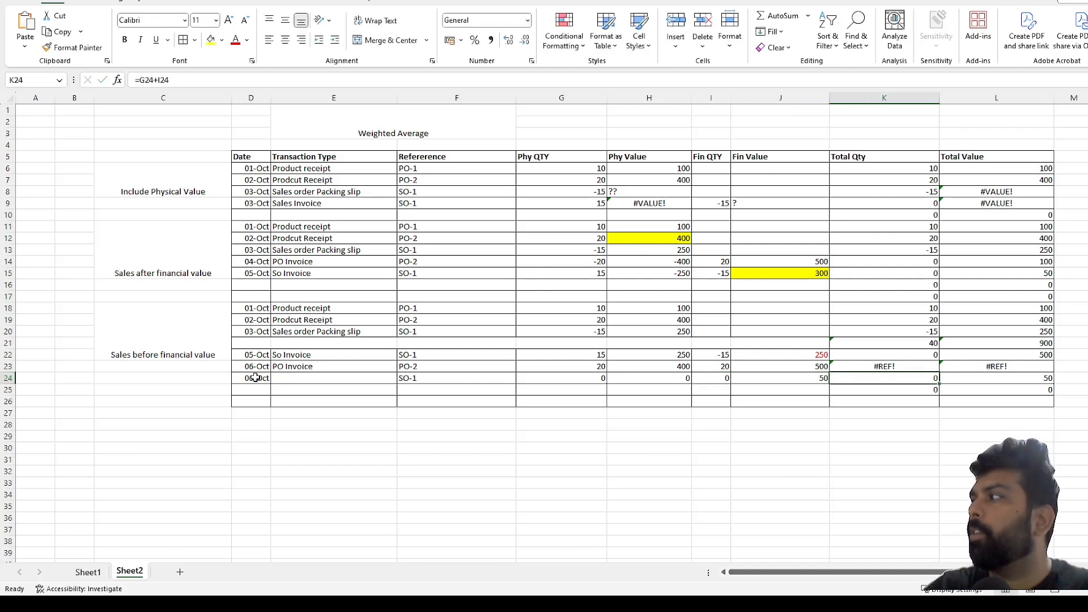
pyautogui.press('Left')
# - Compare the SO-1 invoice's financial value with the adjustment value in the added 06-Oct row
pyautogui.click(441, 379)
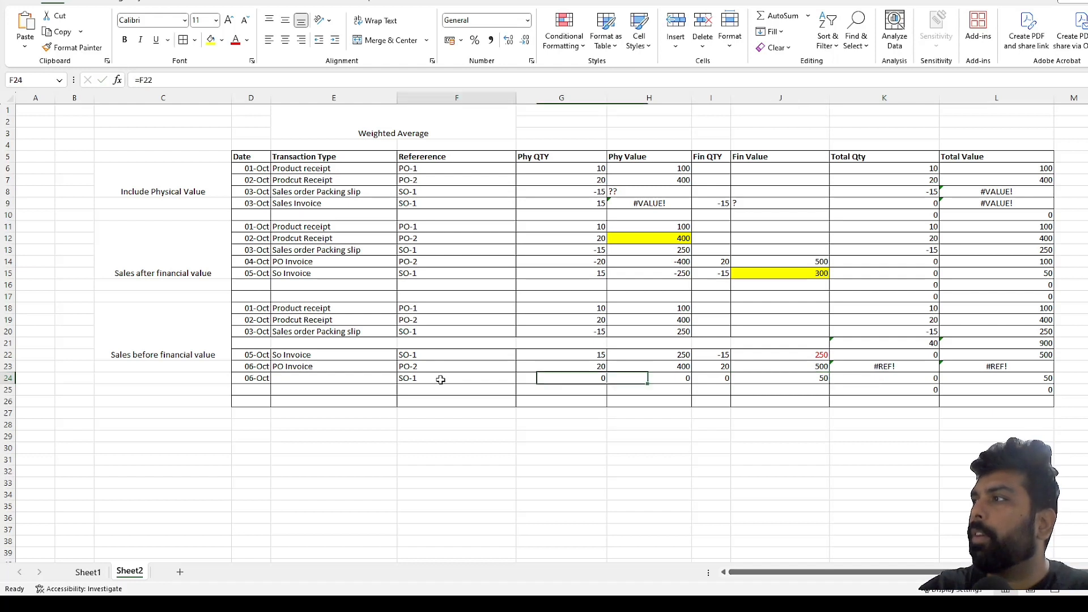
pyautogui.click(799, 354)
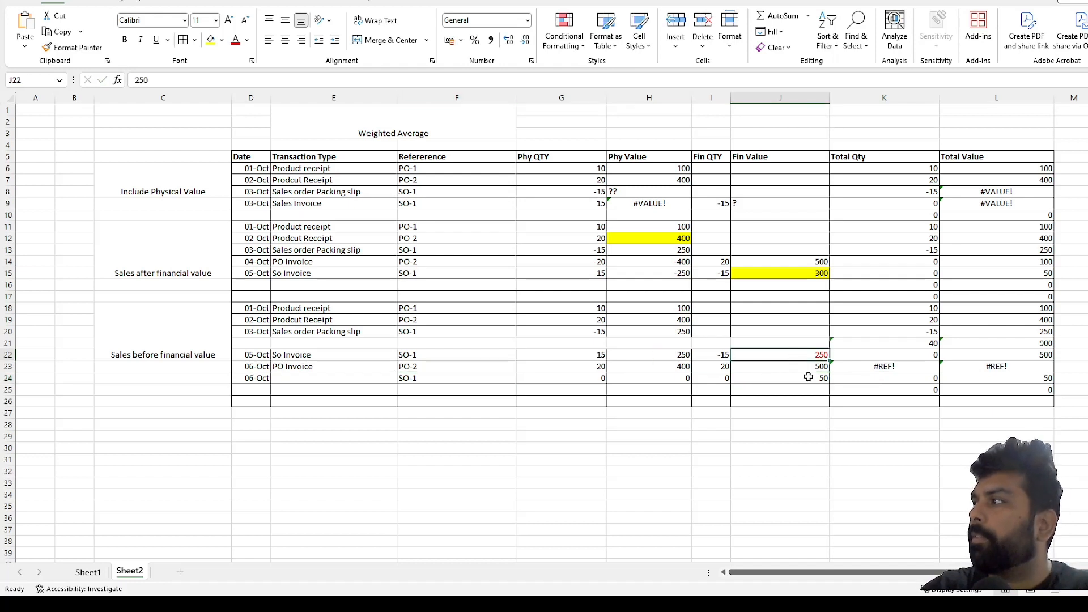
pyautogui.click(809, 377)
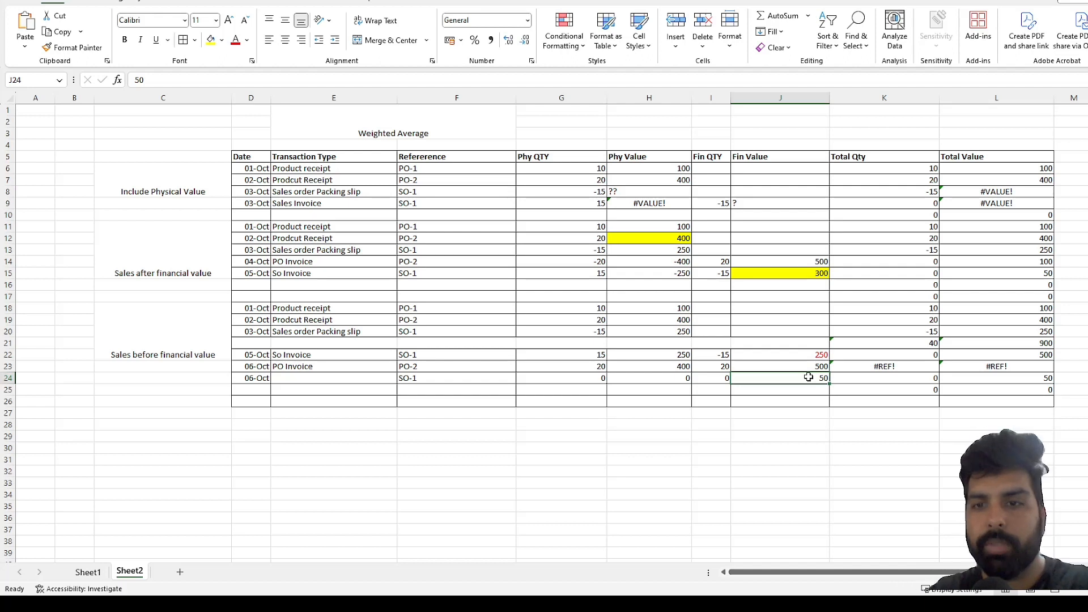
pyautogui.click(503, 368)
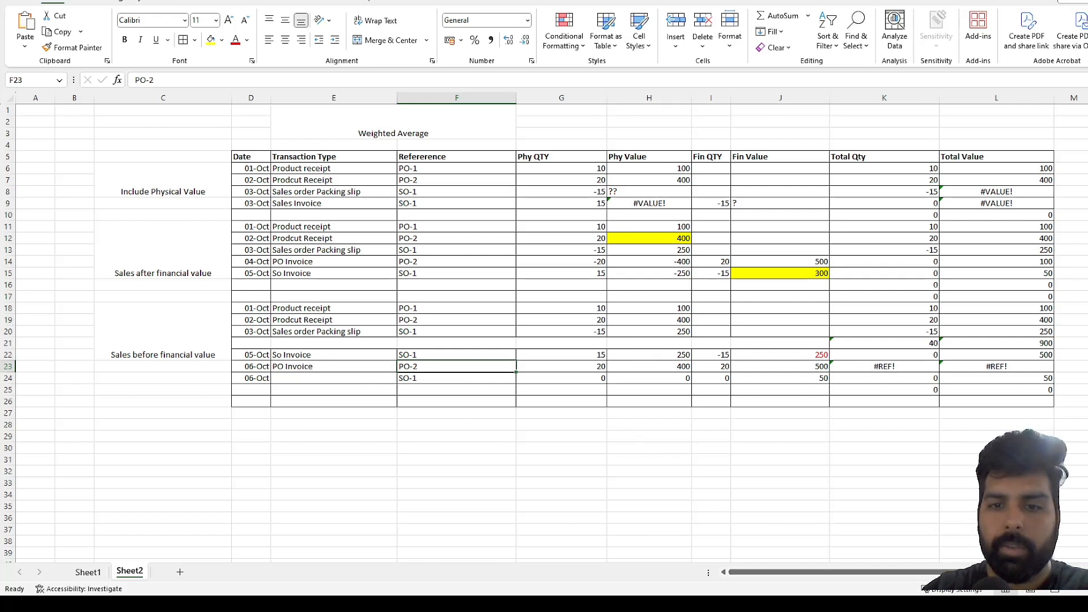
# - Switch to Finance and Operations and open the Closing and adjustment page of Inventory management
pyautogui.hotkey('alt', 'Tab')
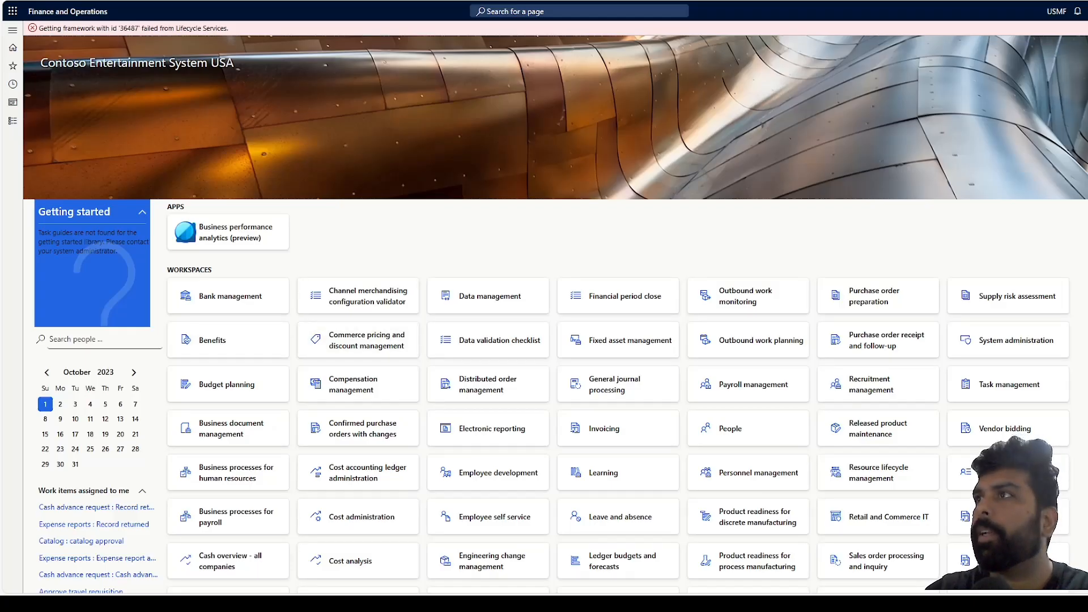
pyautogui.click(14, 122)
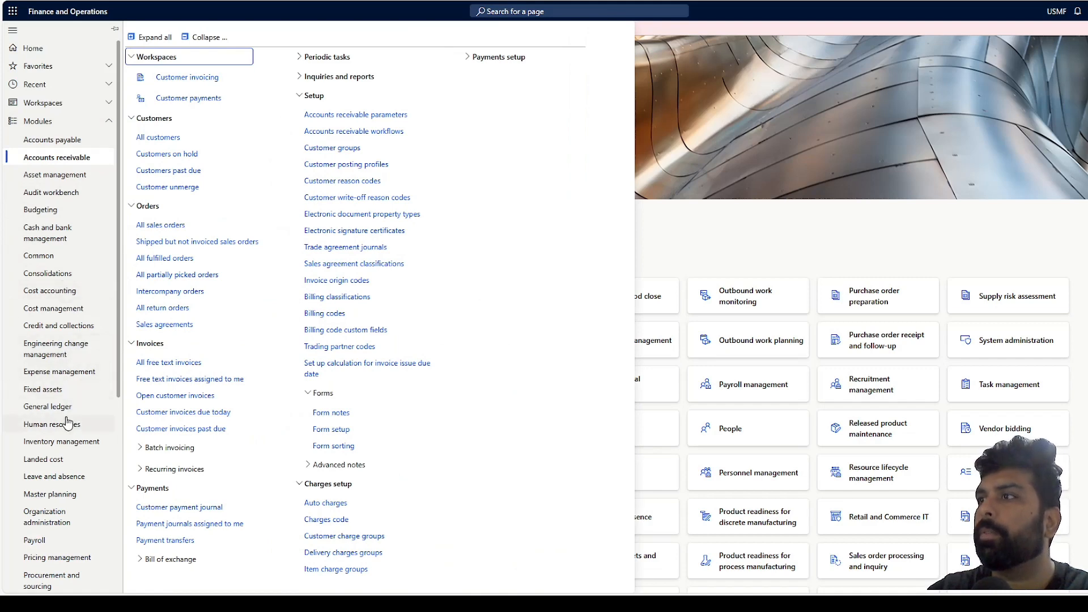
pyautogui.click(62, 441)
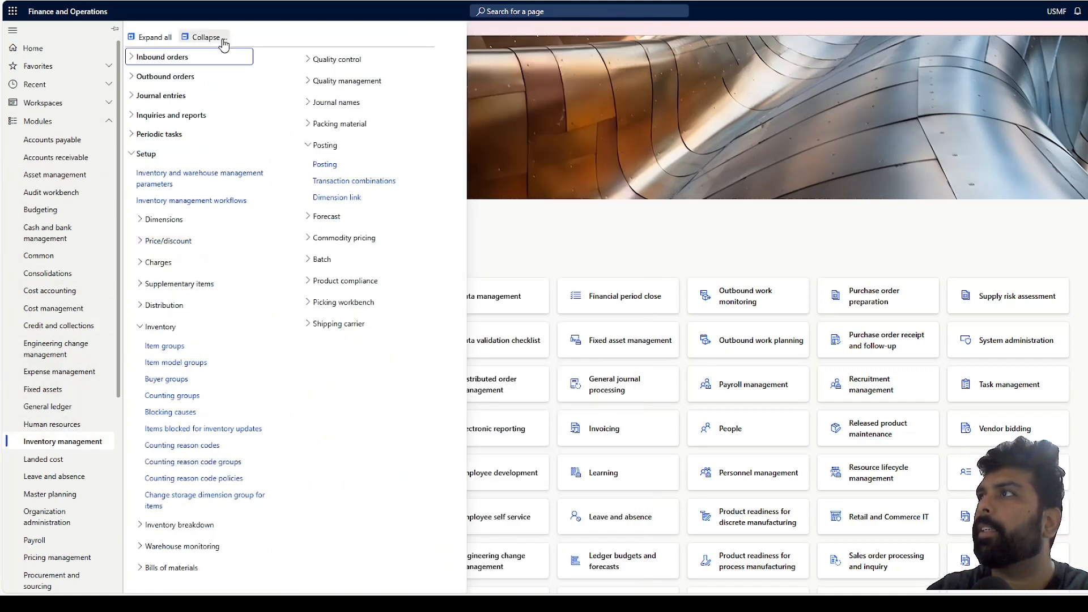
pyautogui.click(224, 43)
pyautogui.click(181, 135)
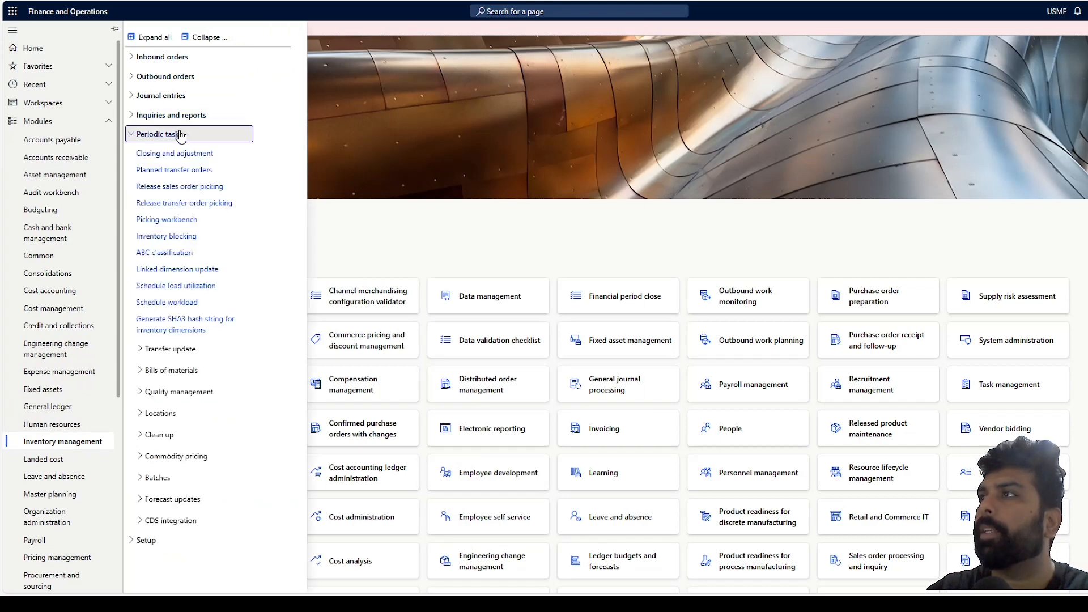
pyautogui.click(179, 154)
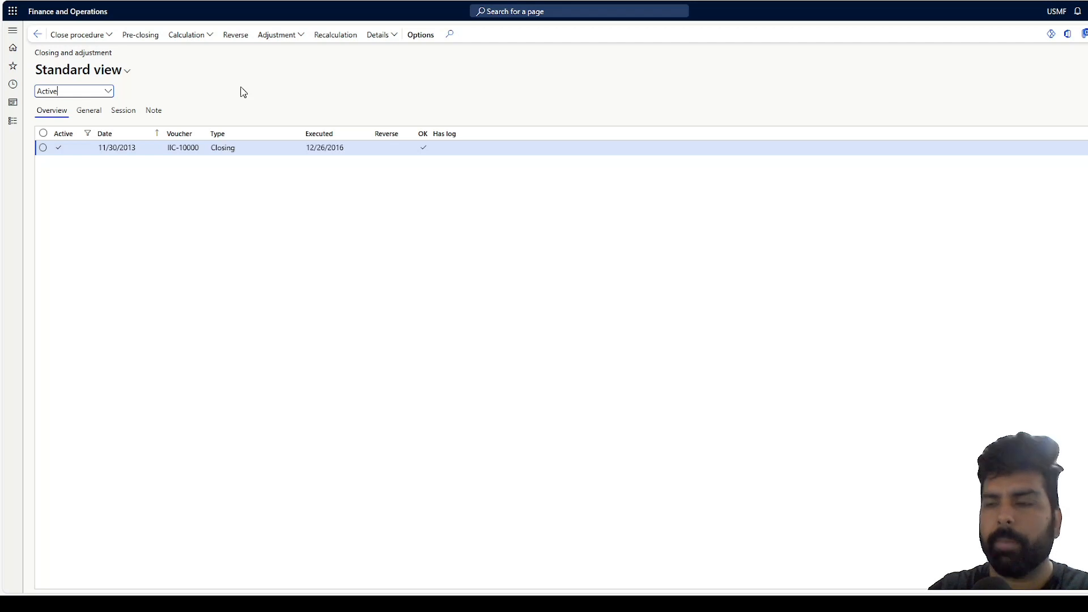
# - Start an inventory recalculation and set it to recalculate up to 10/10/2023
pyautogui.click(331, 37)
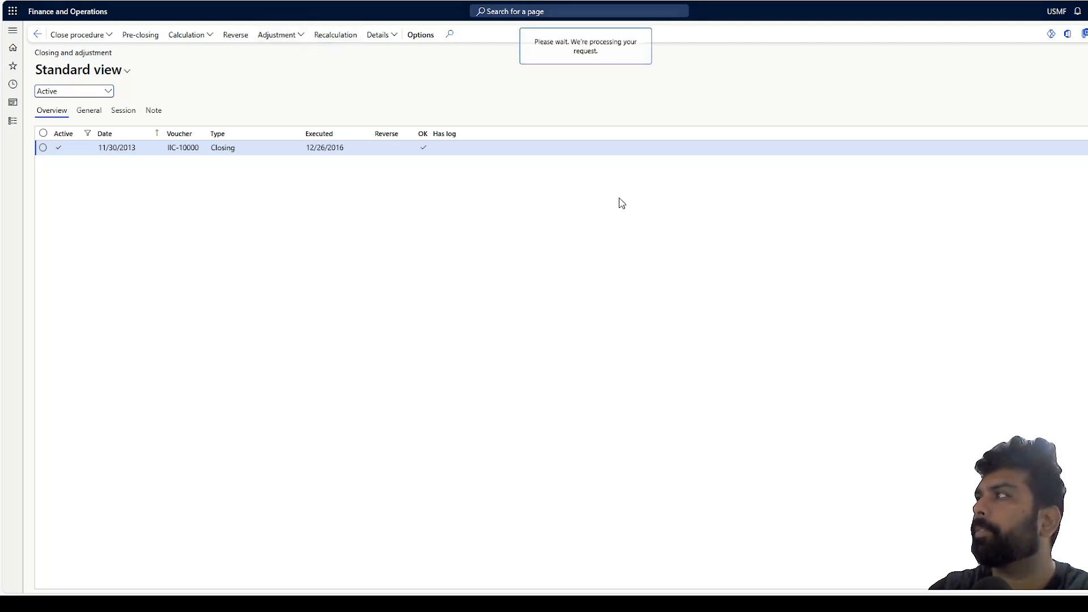
pyautogui.click(934, 126)
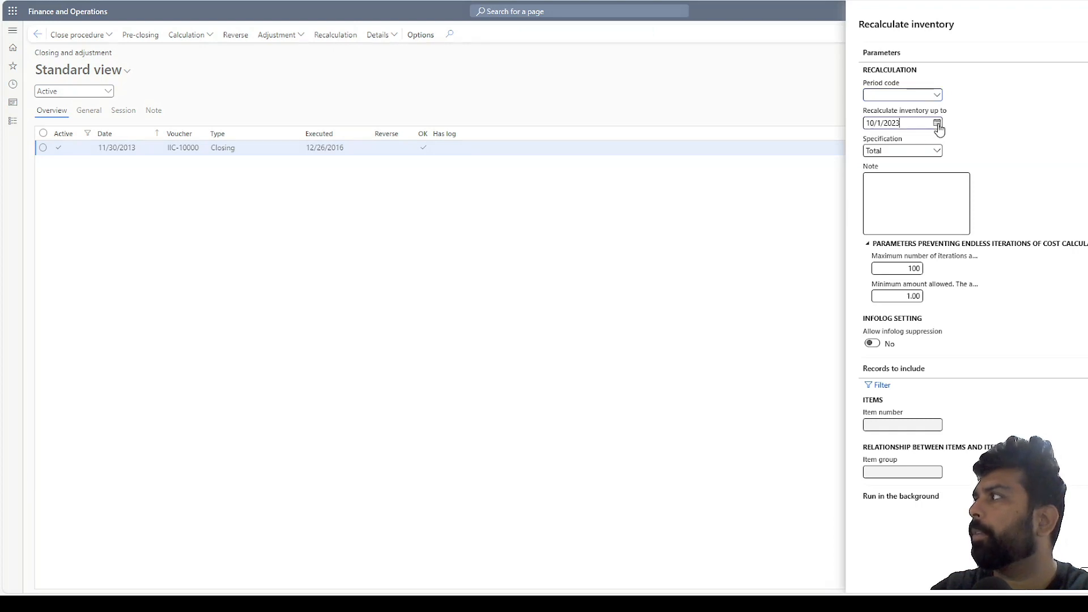
pyautogui.click(937, 126)
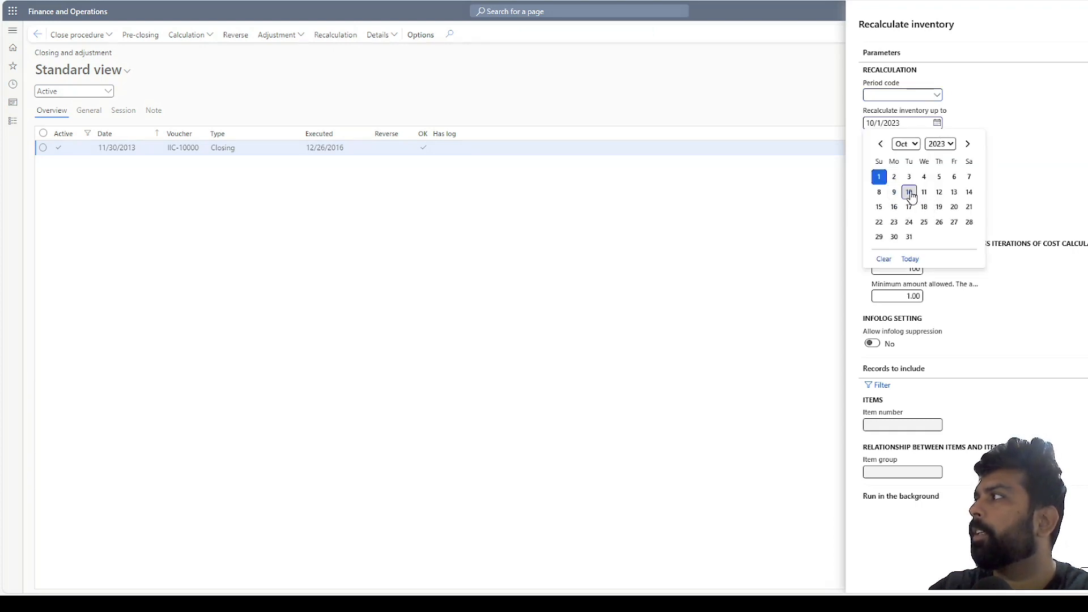
pyautogui.click(909, 192)
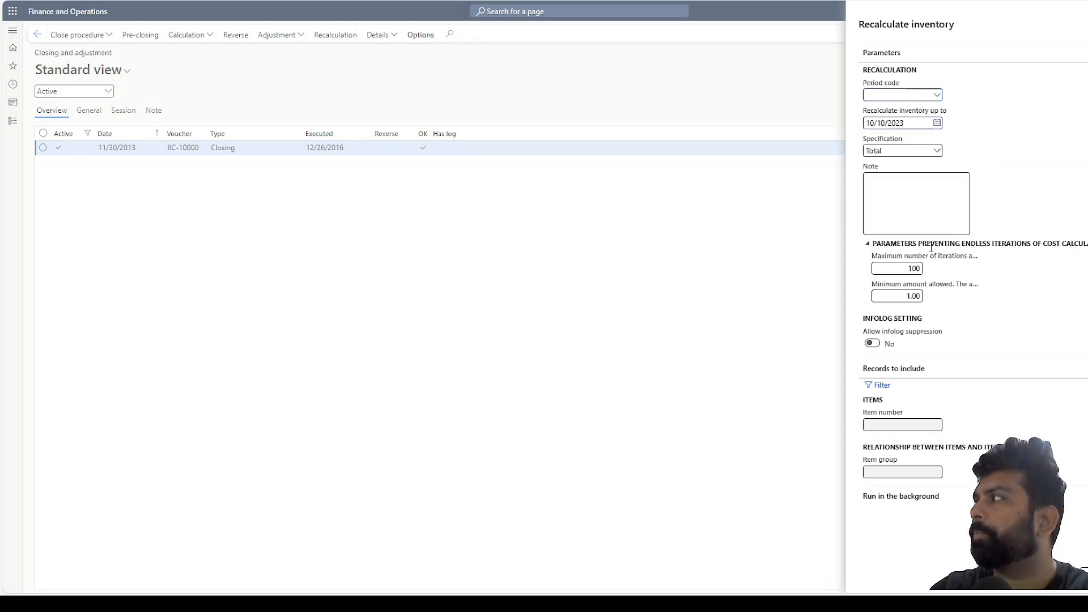
# - Filter the recalculation to item number Iv003, copied from the item's transactions list
pyautogui.click(879, 385)
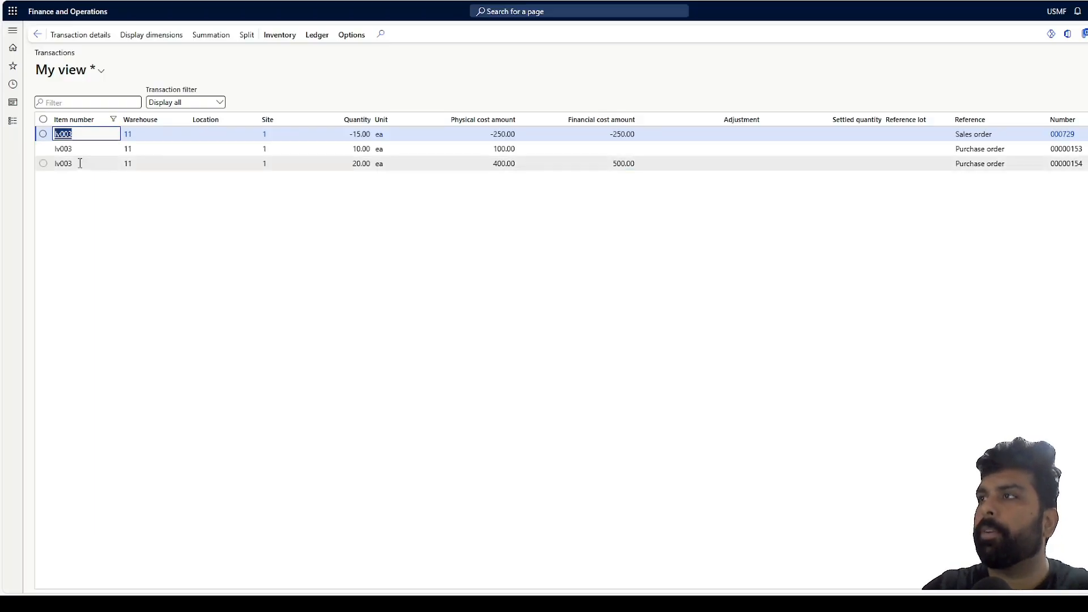
pyautogui.click(80, 163)
pyautogui.hotkey('ctrl', 'c')
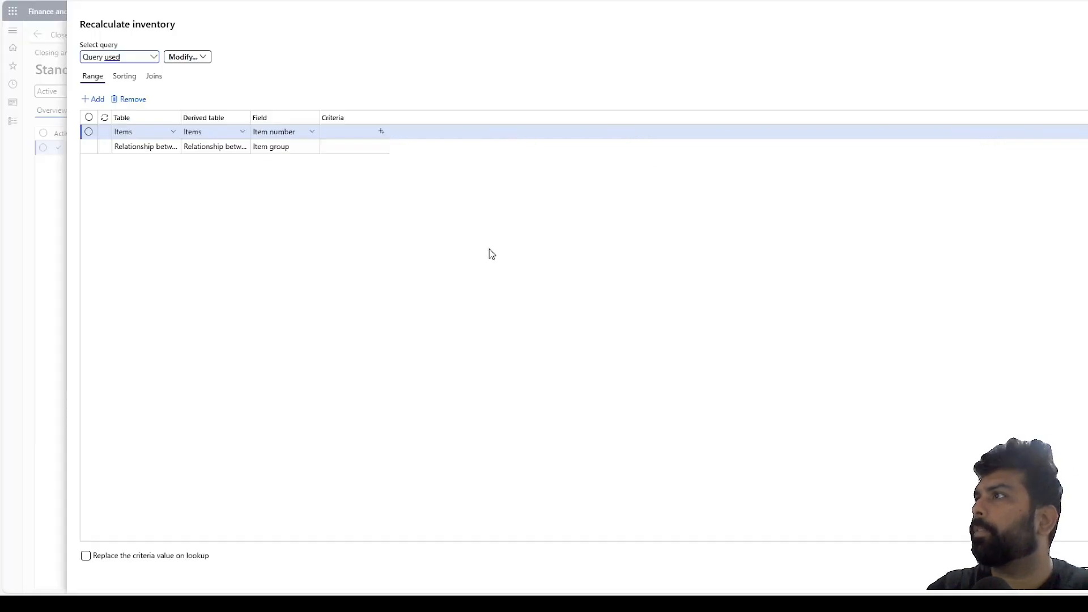
pyautogui.click(352, 133)
pyautogui.hotkey('ctrl', 'v')
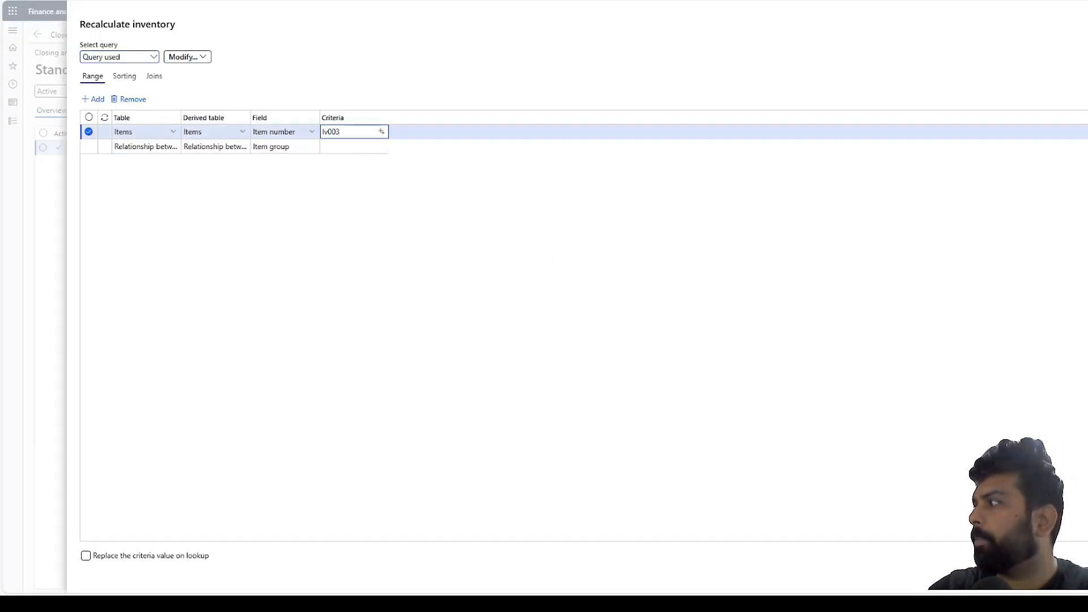
pyautogui.click(1069, 574)
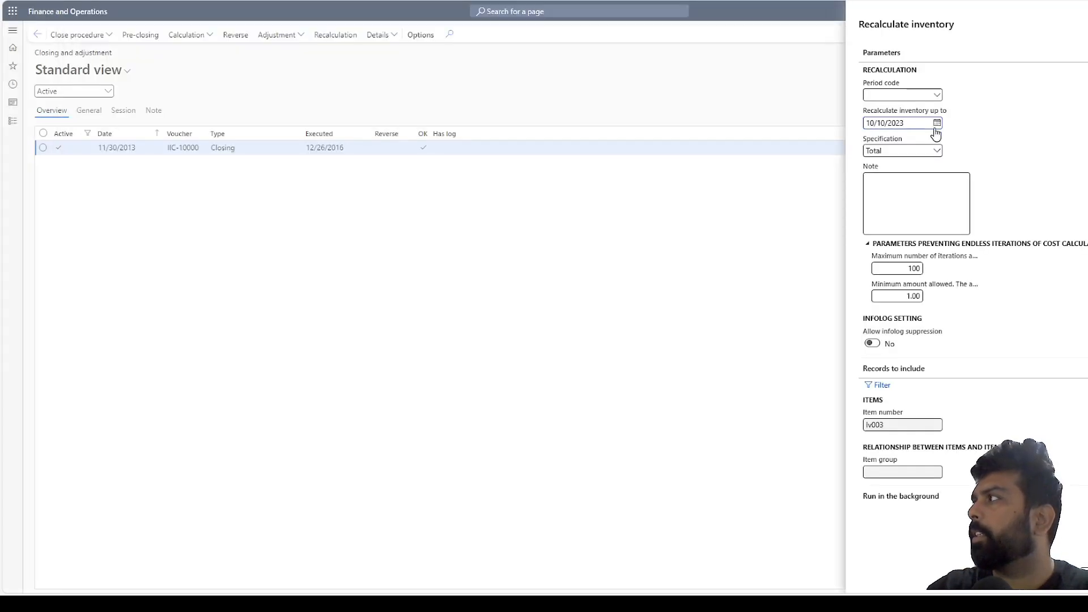
# - Set the recalculation's specification to Item number, submit it, and select the 10/10/2023 Recalculation record
pyautogui.click(940, 153)
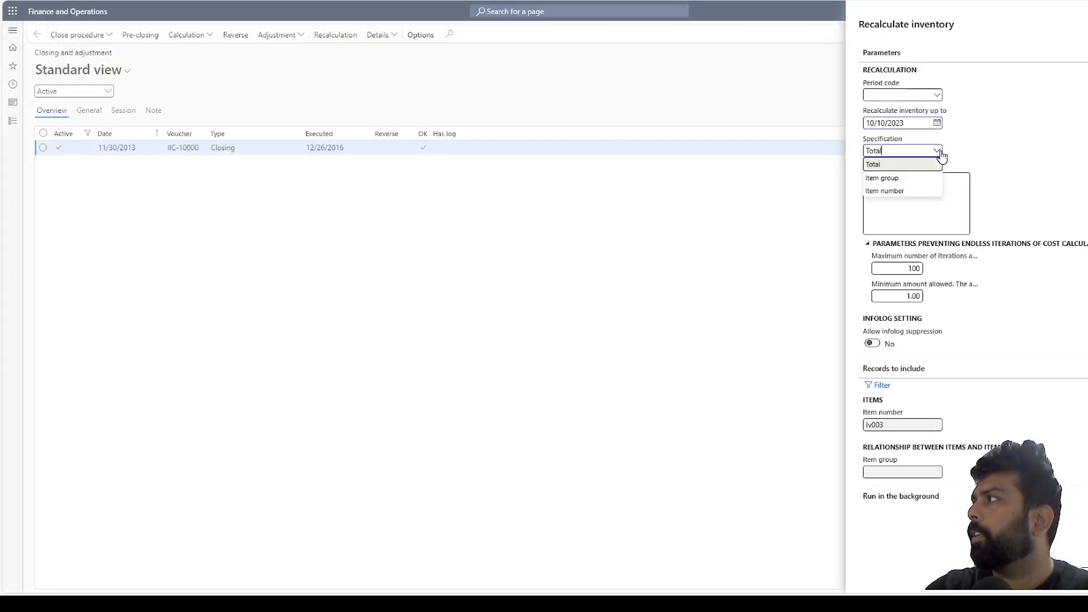
pyautogui.click(909, 194)
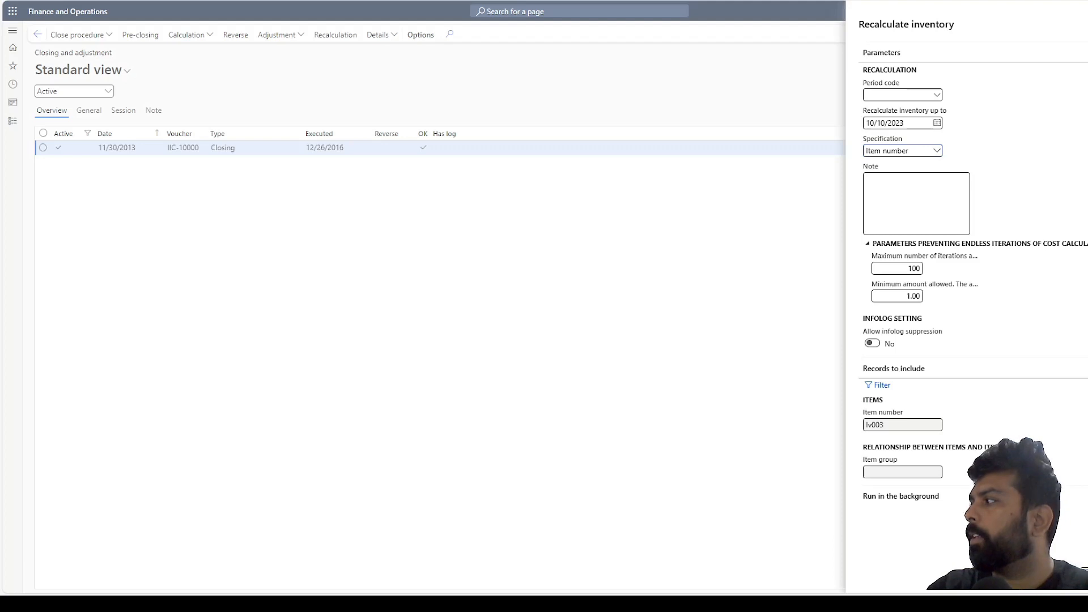
pyautogui.click(1069, 574)
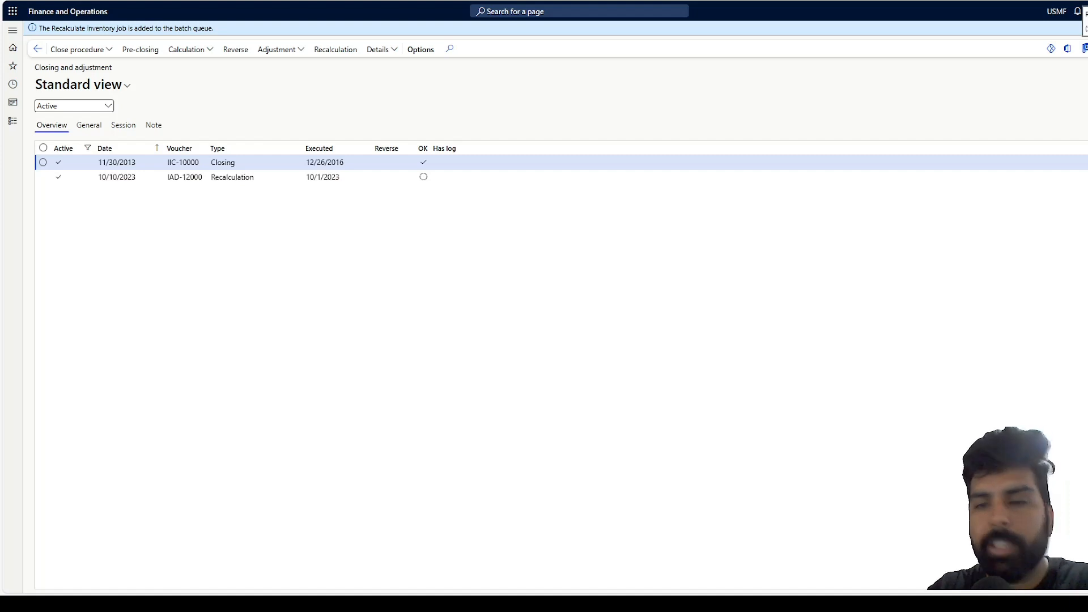
pyautogui.click(448, 180)
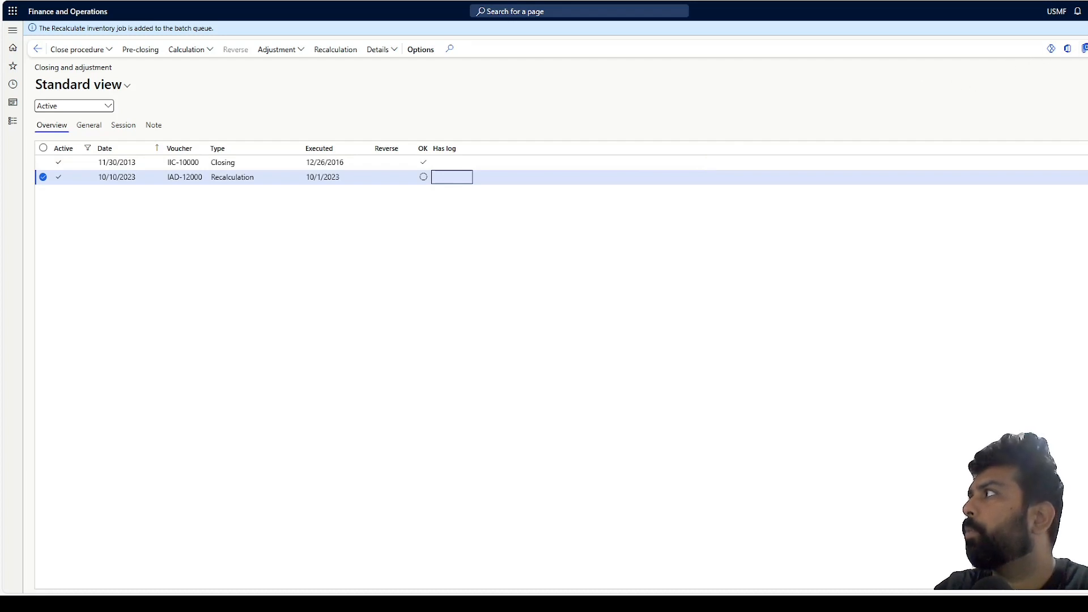
# - Refresh the Closing and adjustment list and open the settlements of the 10/10/2023 Recalculation record
pyautogui.click(1087, 49)
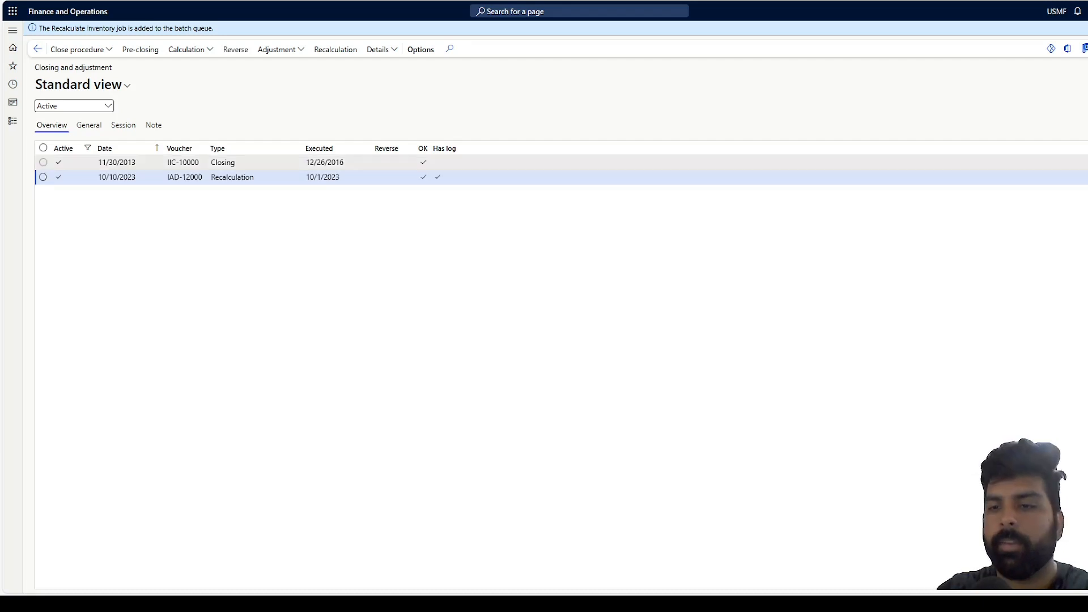
pyautogui.click(390, 179)
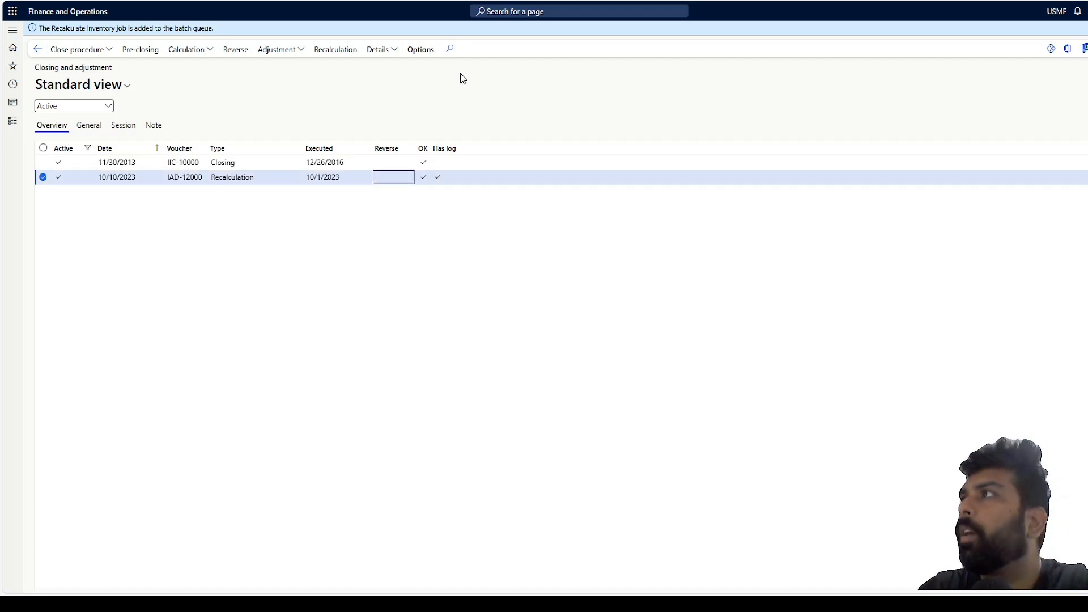
pyautogui.click(380, 51)
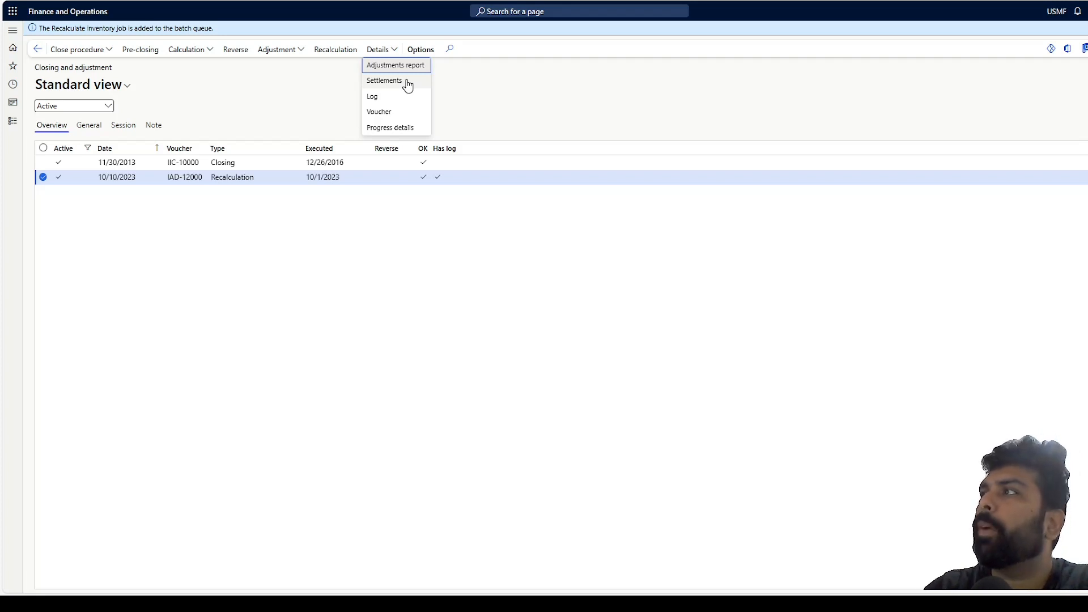
pyautogui.click(378, 180)
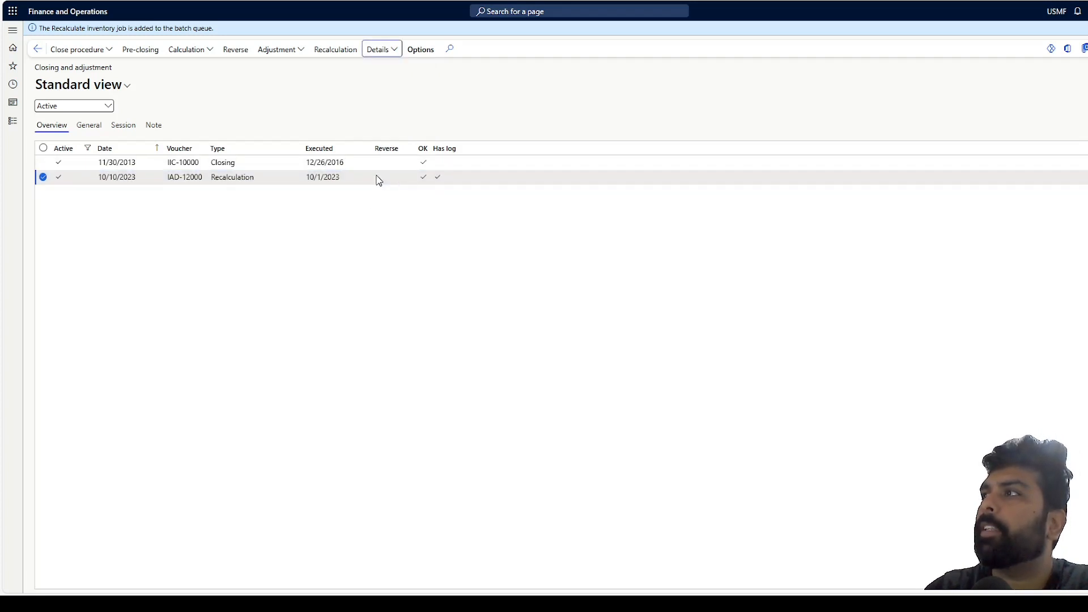
pyautogui.click(392, 57)
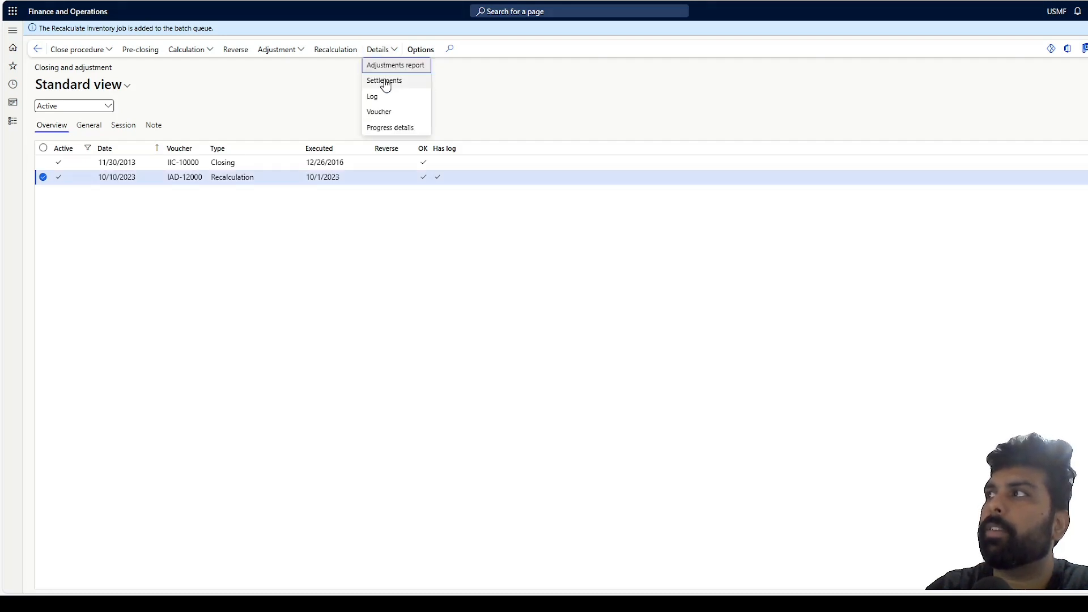
pyautogui.click(385, 84)
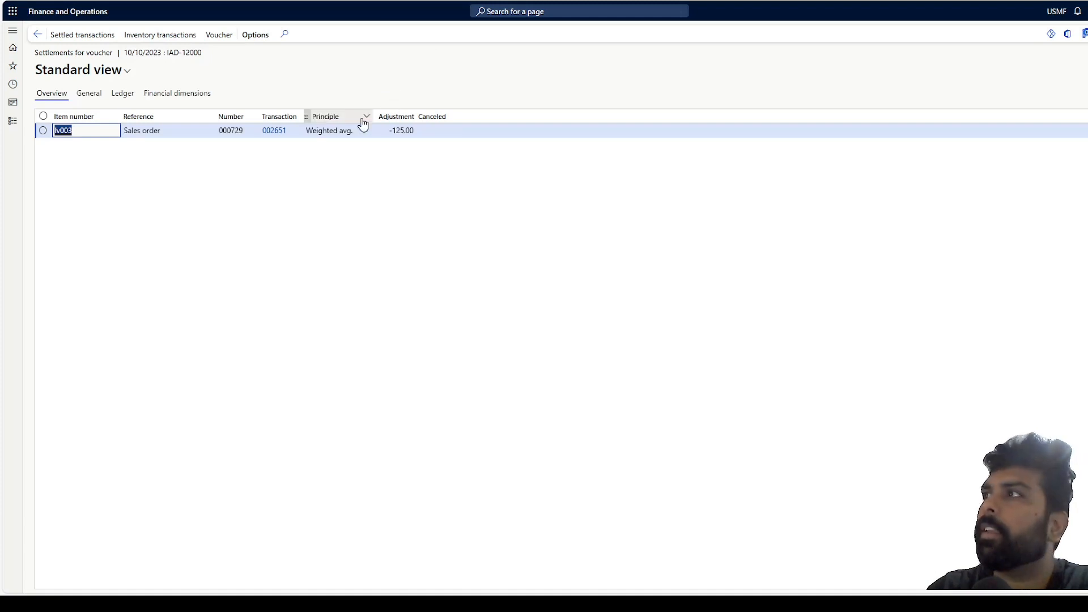
# - Examine the settlement's principle, reference and adjustment, and check the sales order's adjustment in Iv003's transactions list
pyautogui.click(355, 135)
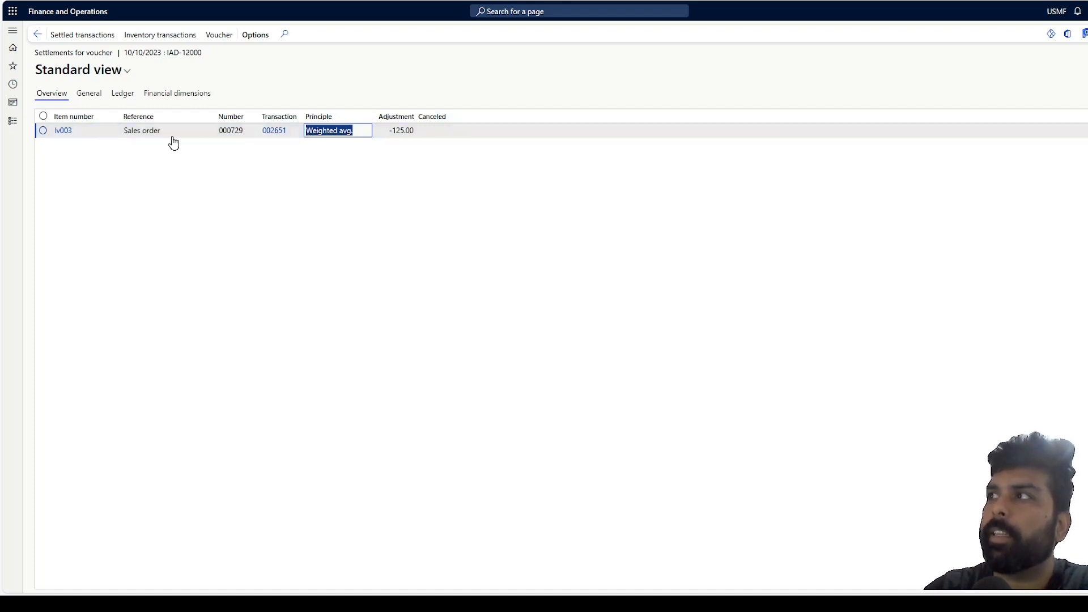
pyautogui.click(215, 134)
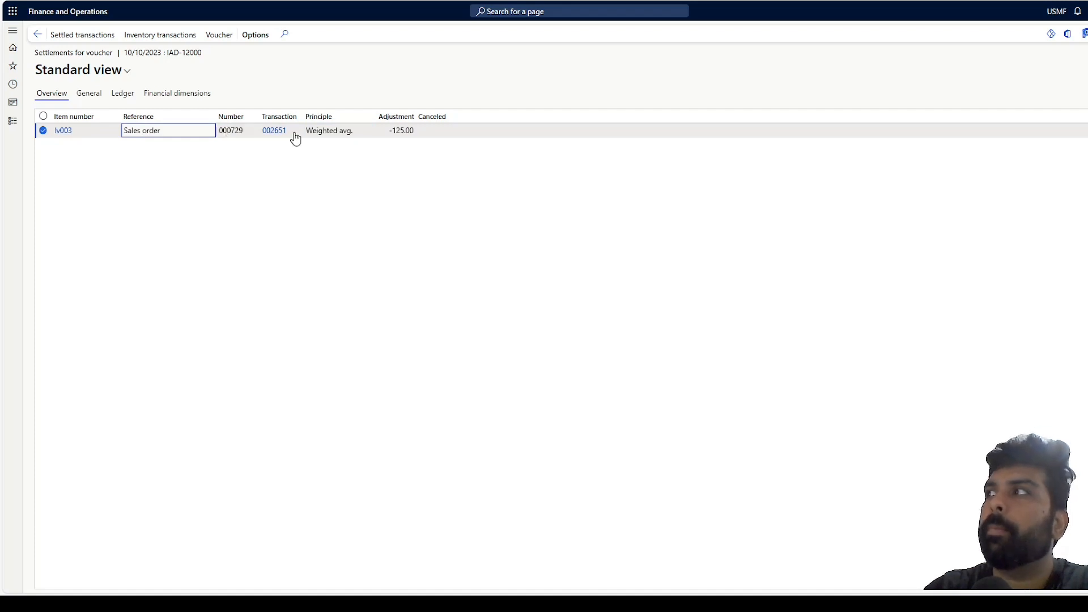
pyautogui.moveTo(386, 130); pyautogui.dragTo(414, 131)
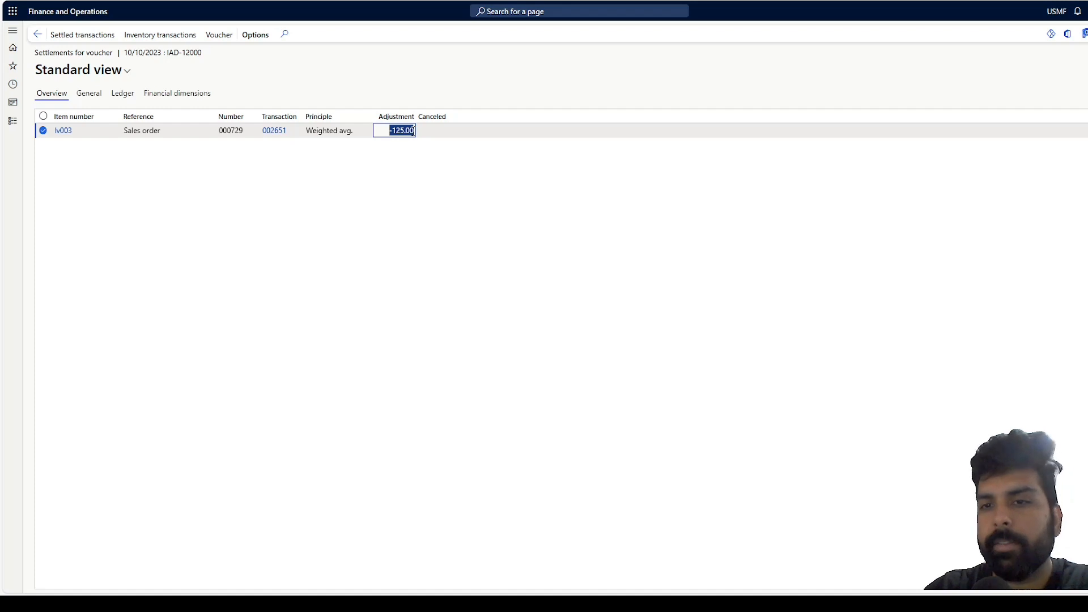
pyautogui.click(418, 149)
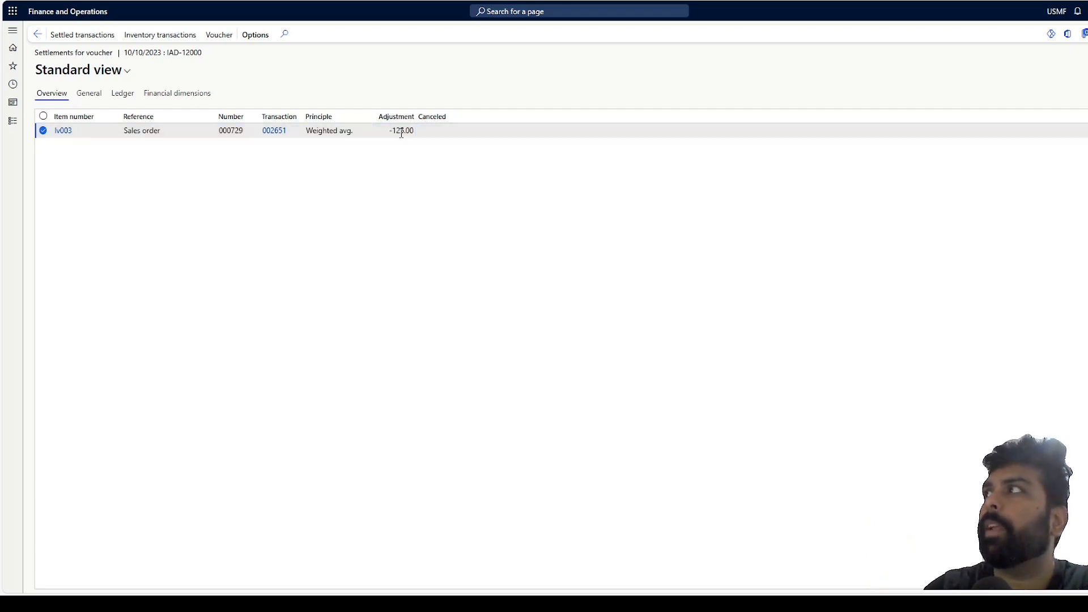
pyautogui.press('Escape')
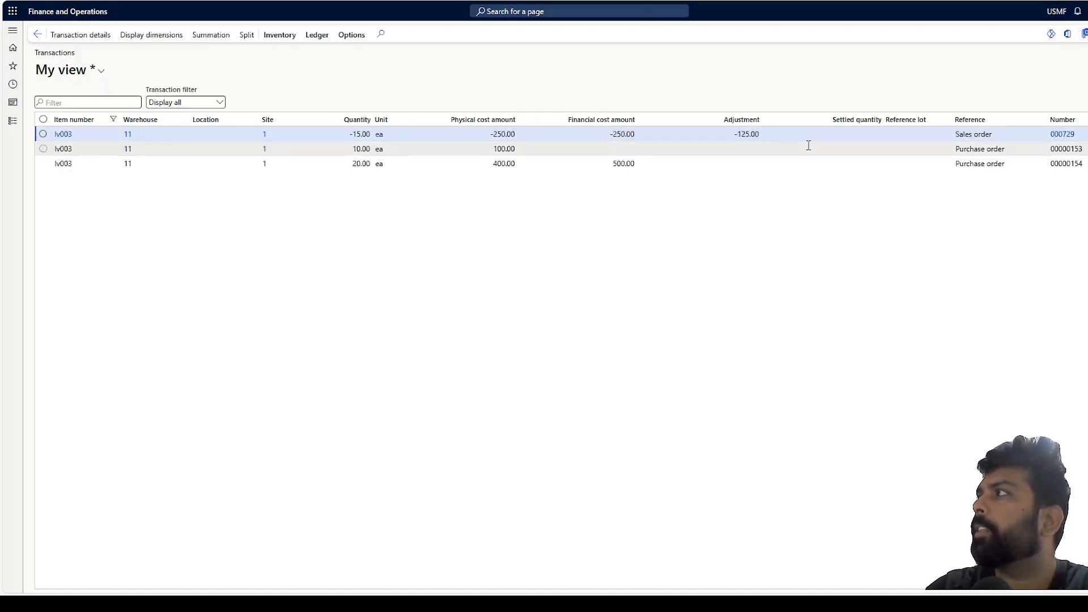
pyautogui.moveTo(732, 134); pyautogui.dragTo(755, 133)
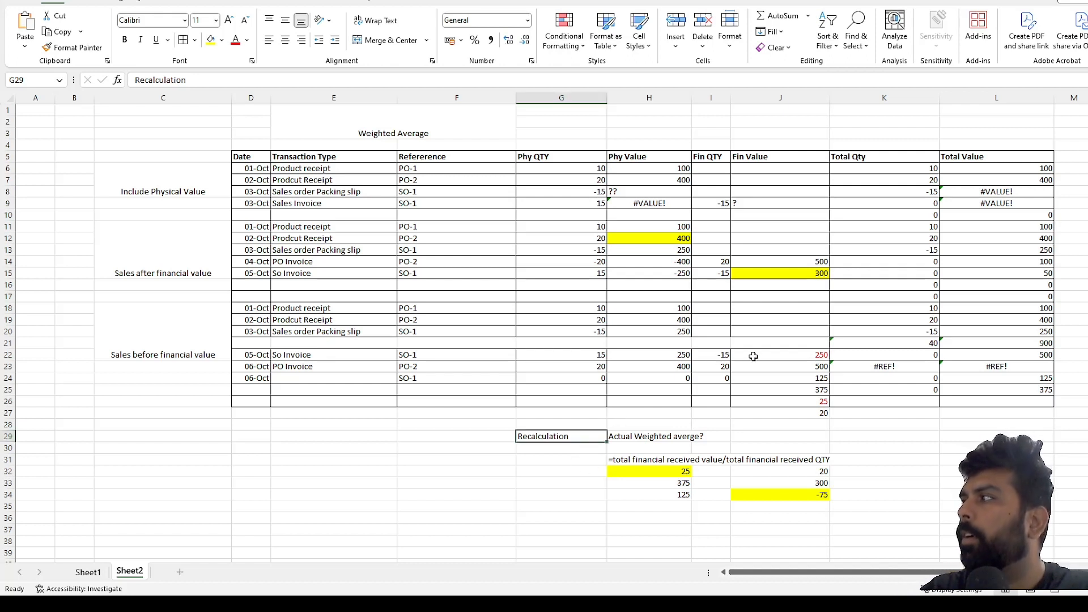
# - Switch to the Excel workbook and review the Fin Value calculations in J22 to J27 of the sales before financial value scenario
pyautogui.click(804, 356)
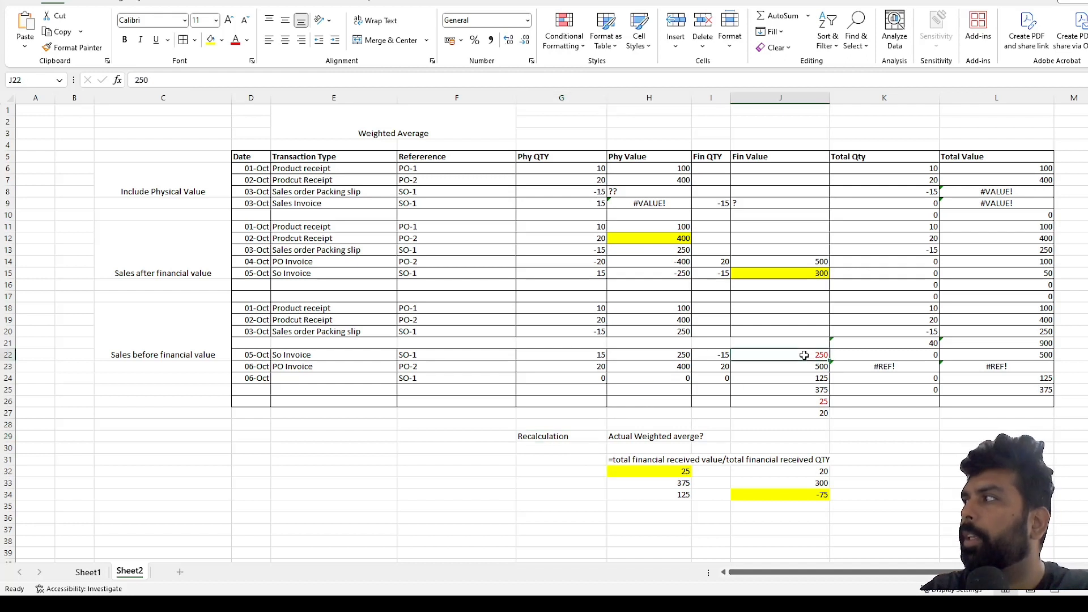
pyautogui.click(790, 392)
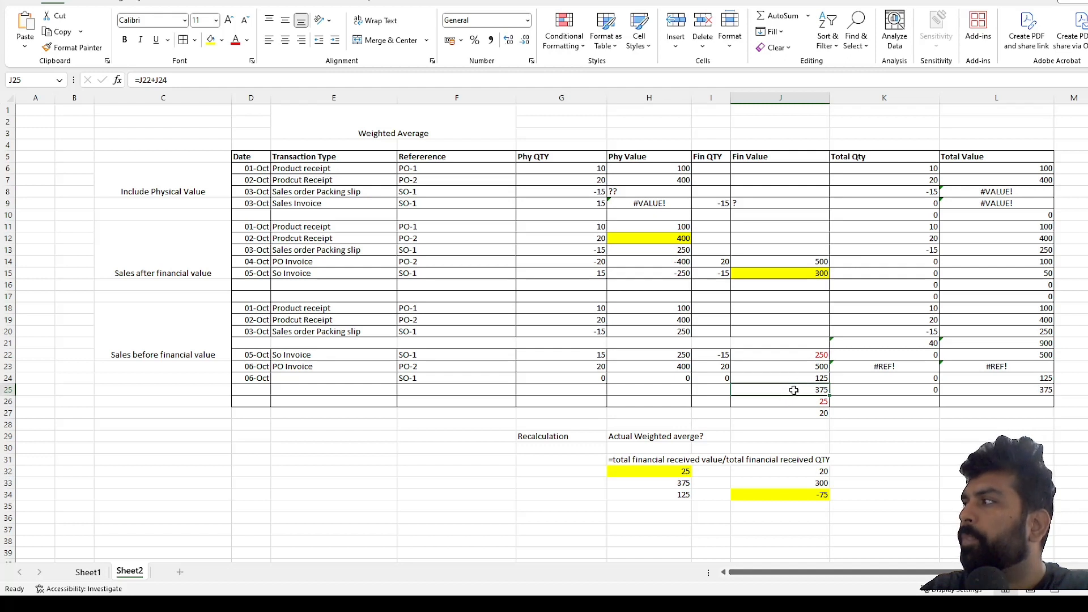
pyautogui.click(795, 404)
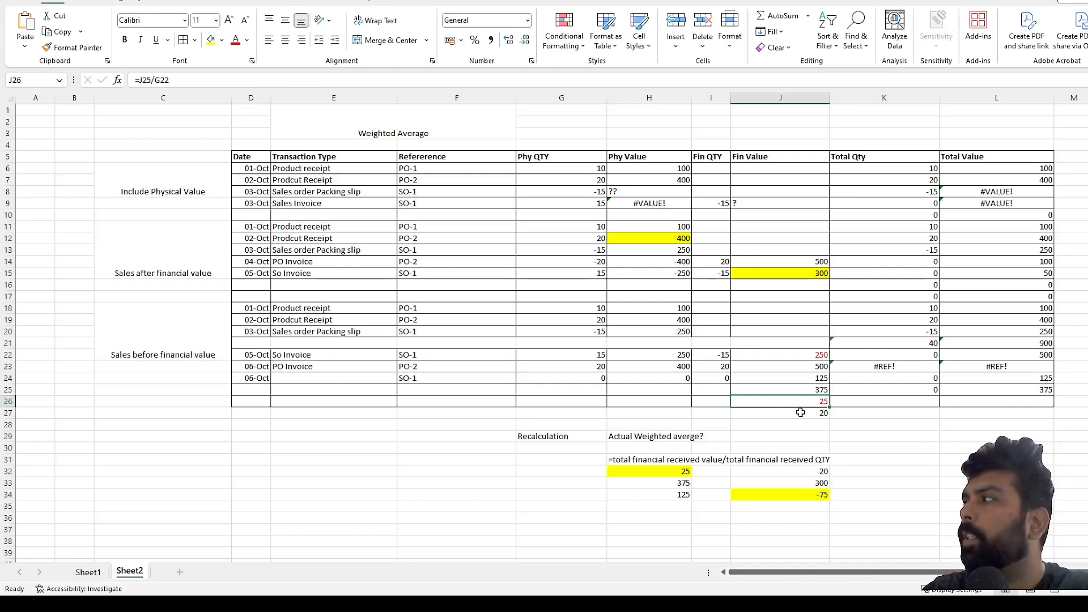
pyautogui.click(800, 415)
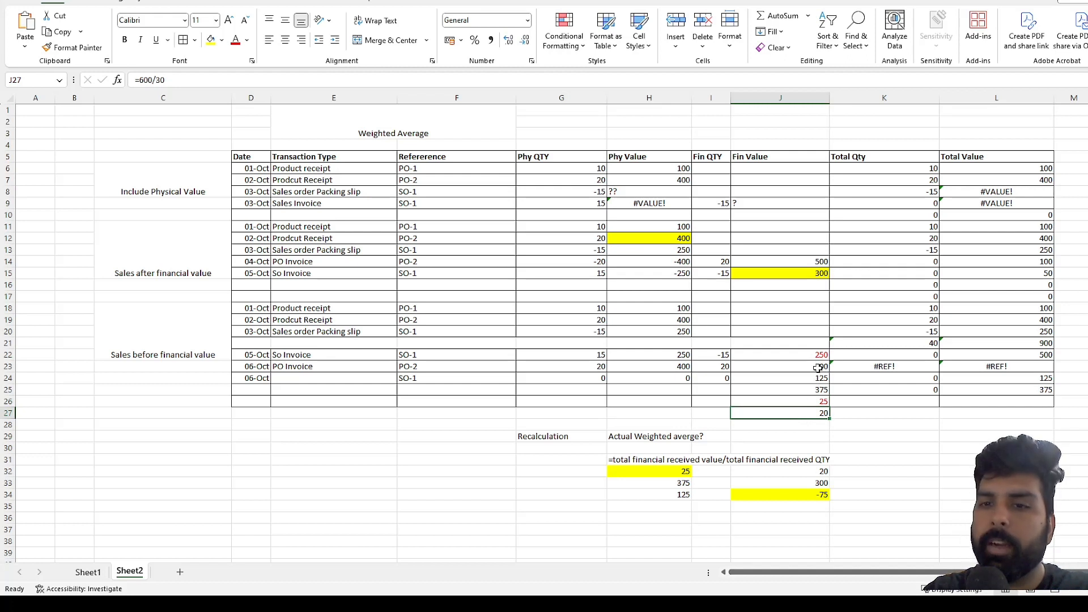
pyautogui.click(814, 403)
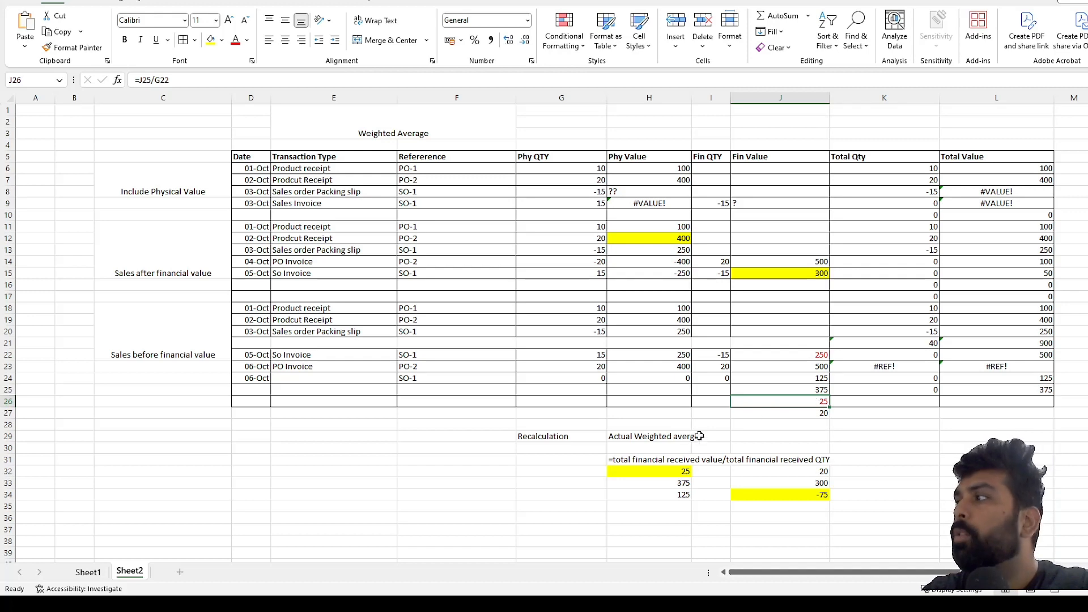
# - Review the Recalculation section's weighted average formula and its calculations in H32 to H34 against the adjusted value in J25
pyautogui.click(647, 441)
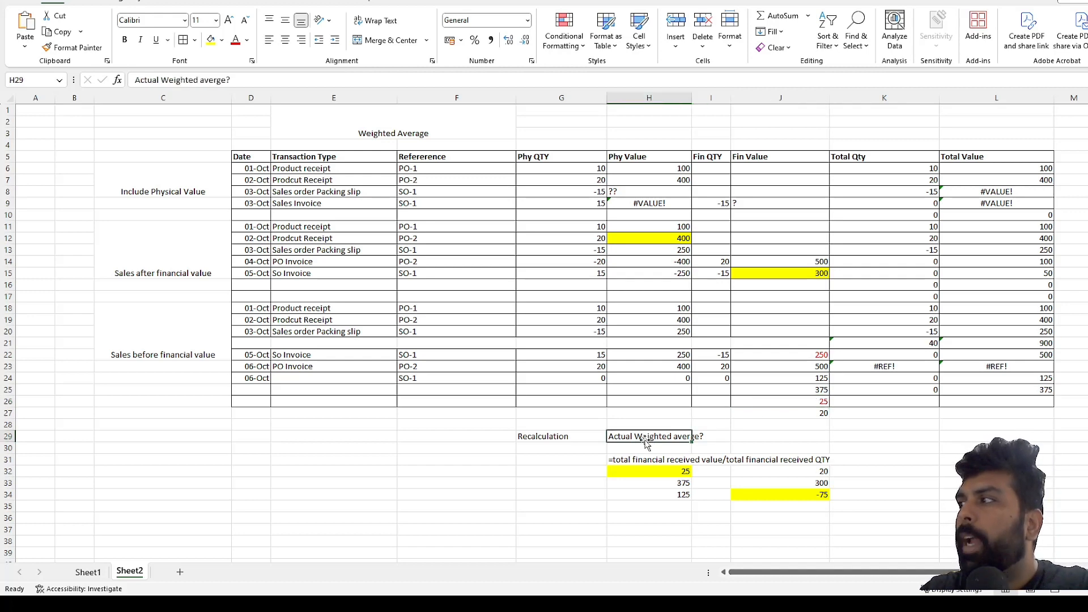
pyautogui.click(565, 443)
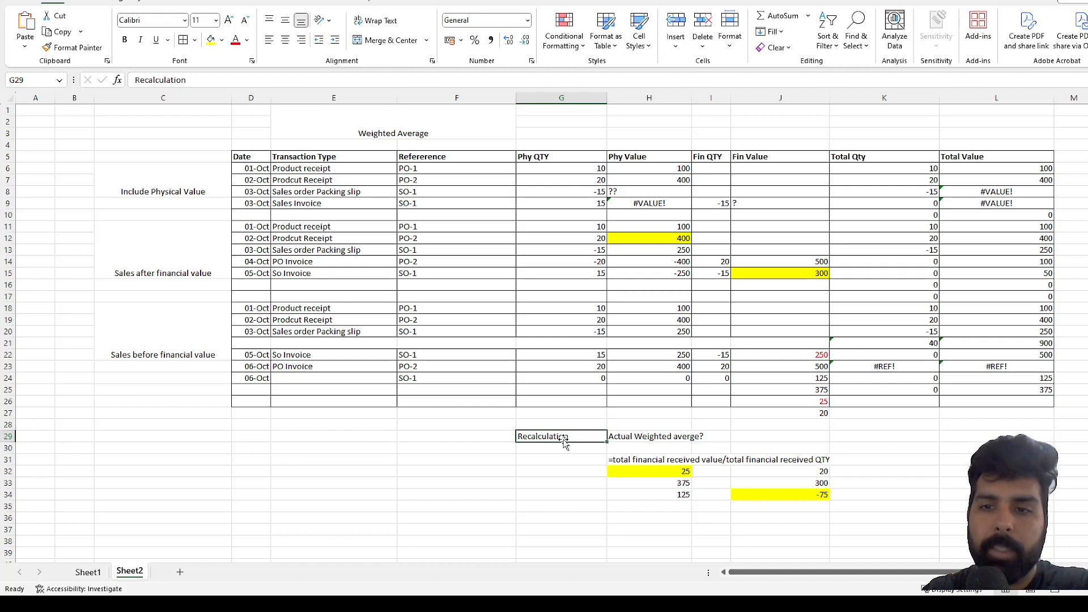
pyautogui.click(624, 461)
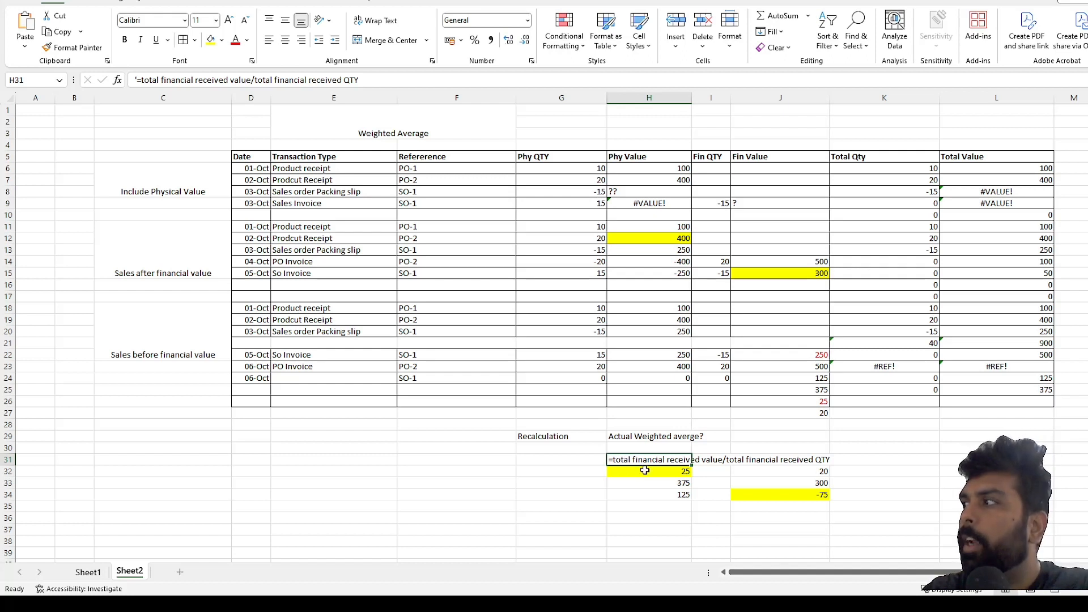
pyautogui.click(646, 472)
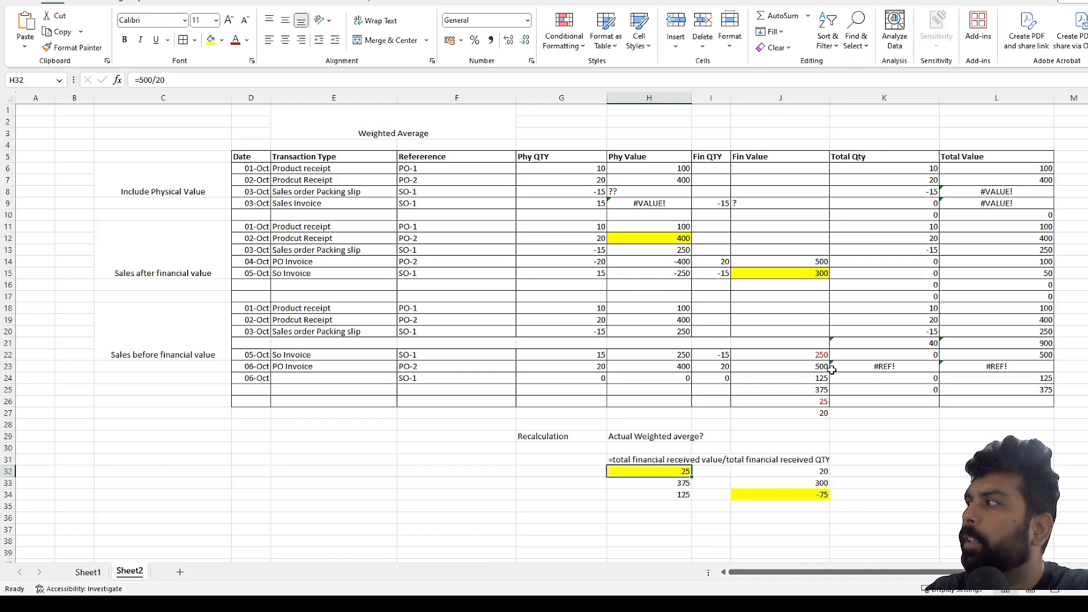
pyautogui.click(810, 389)
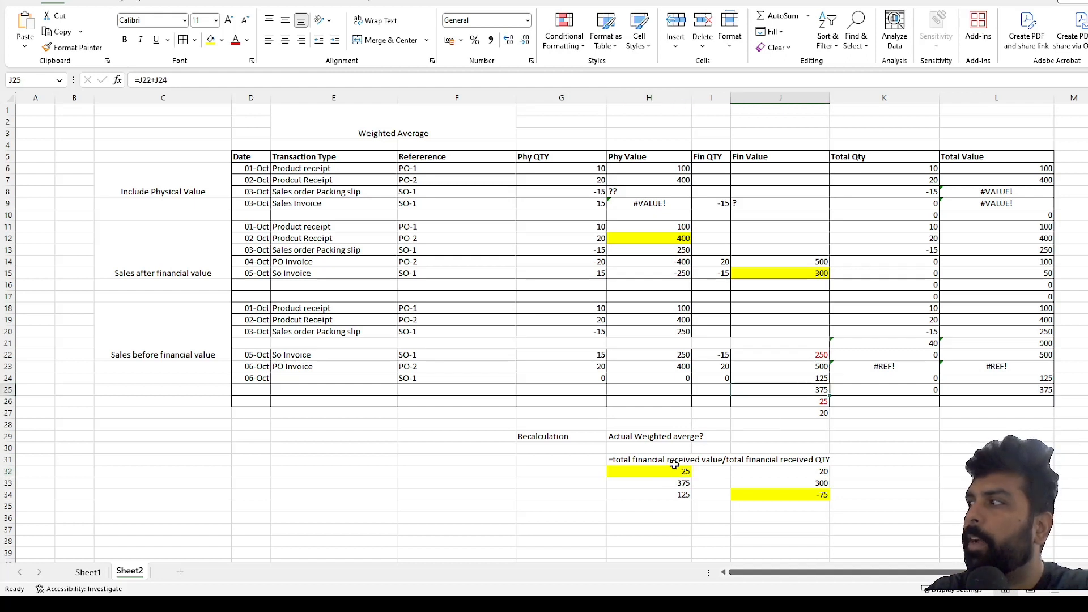
pyautogui.click(653, 483)
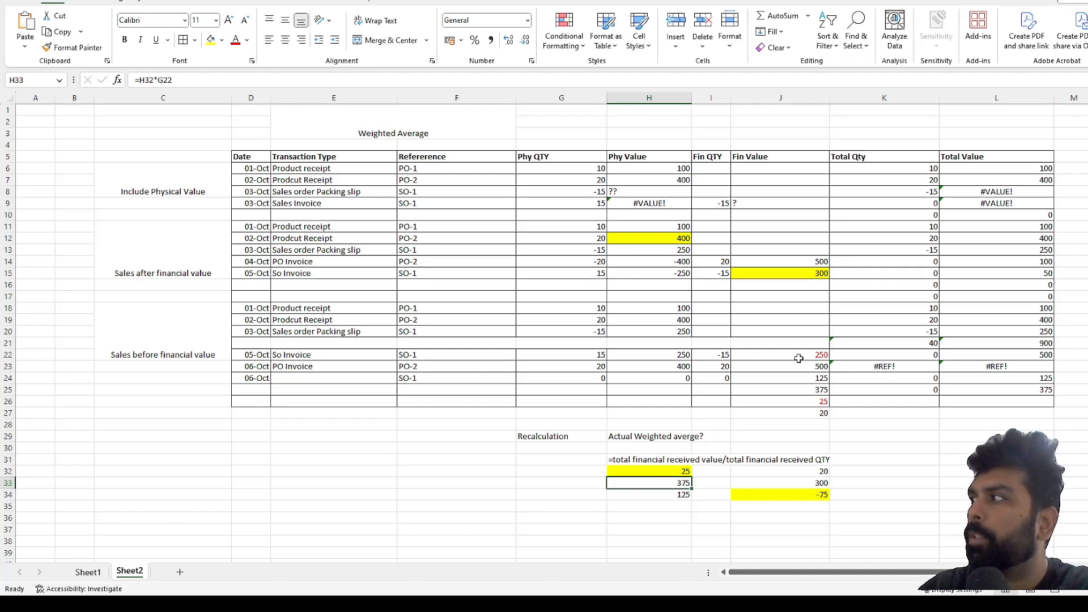
pyautogui.click(662, 495)
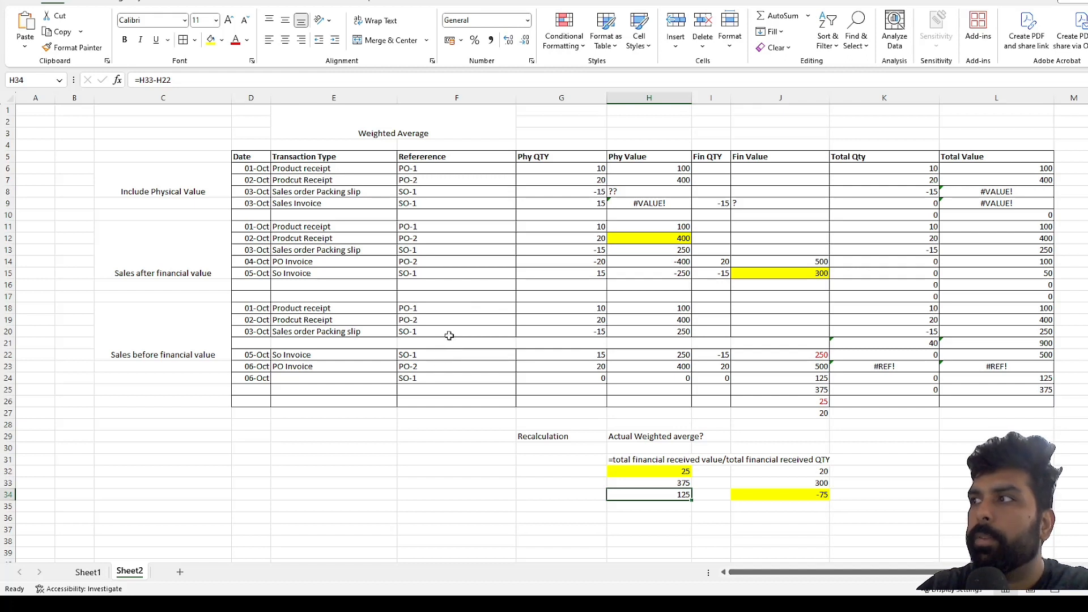
# - Inspect the alternative average cost in J27 and J32, and compare its calculations in J33 and J34 with H33
pyautogui.click(808, 416)
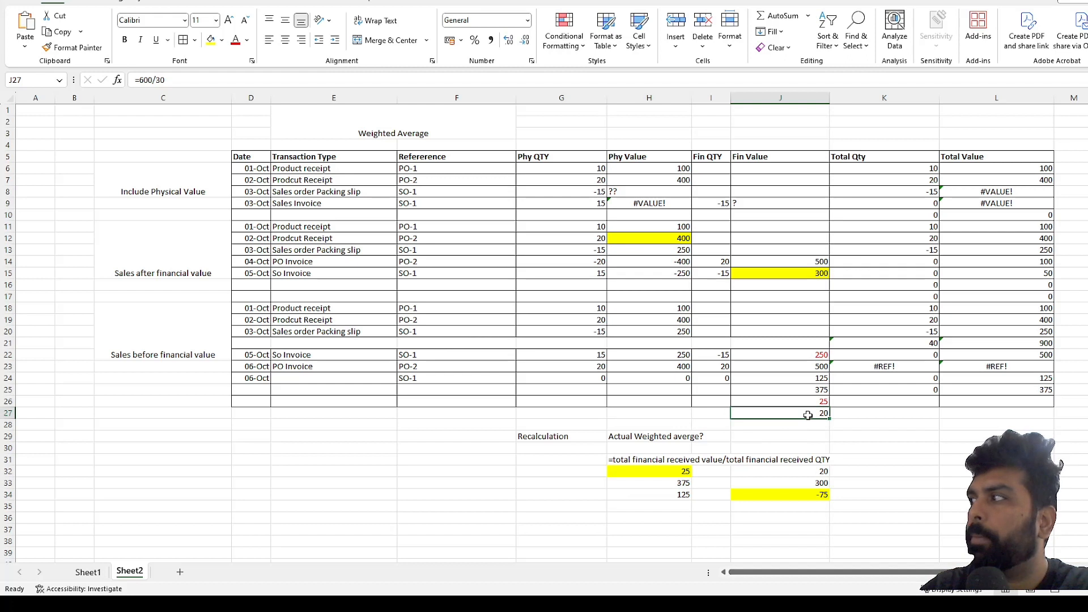
pyautogui.click(768, 470)
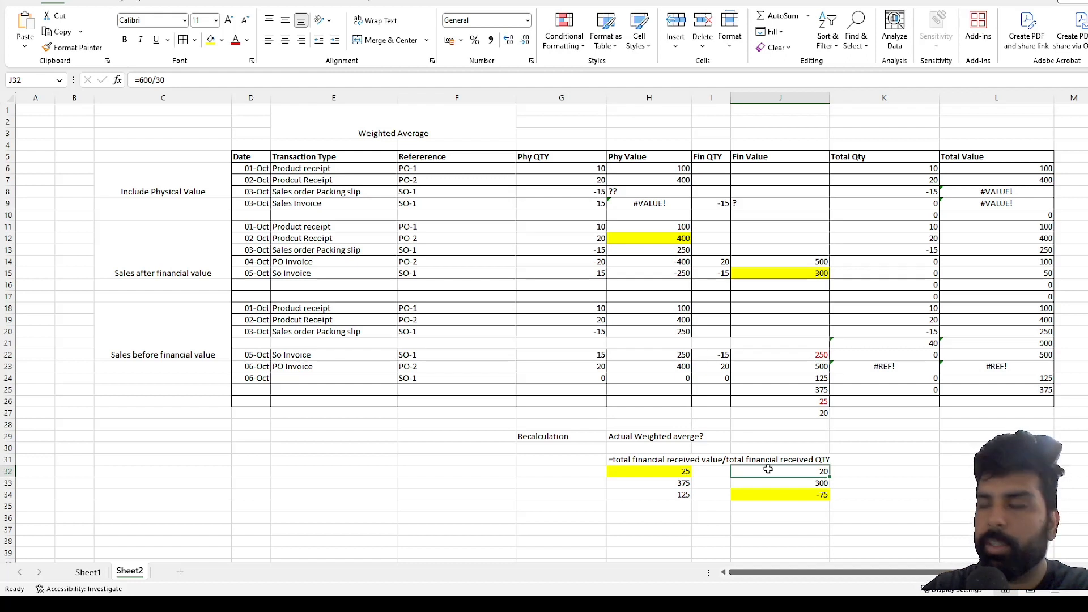
pyautogui.click(780, 484)
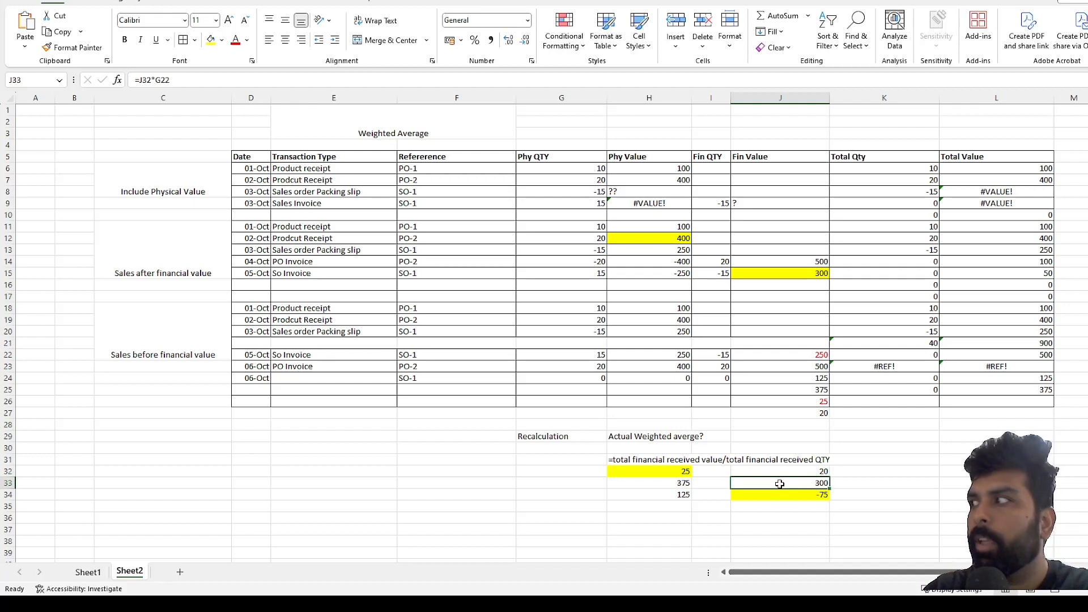
pyautogui.click(672, 485)
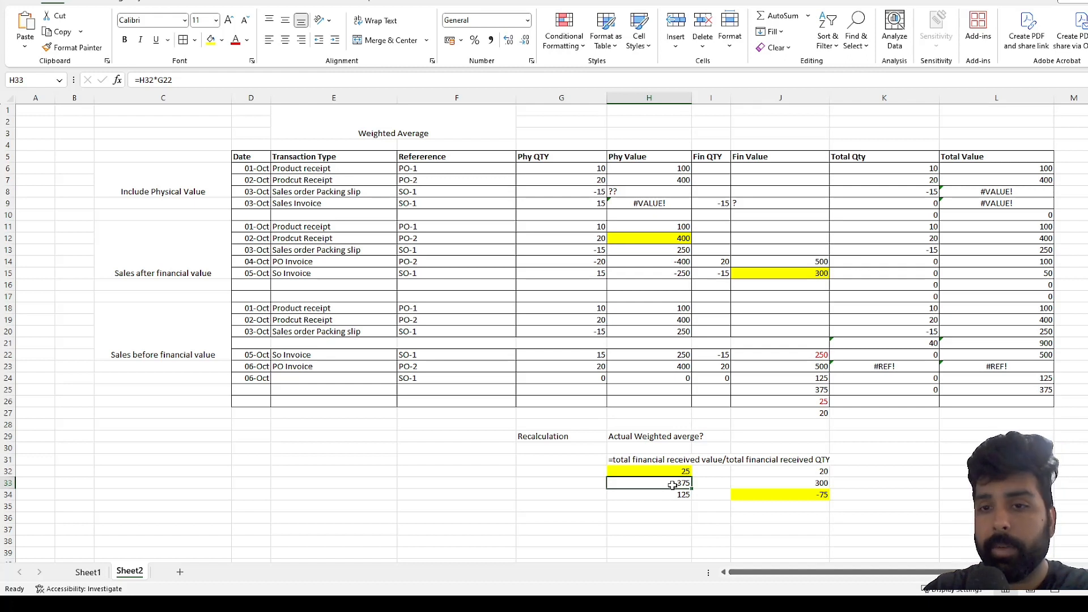
pyautogui.click(764, 493)
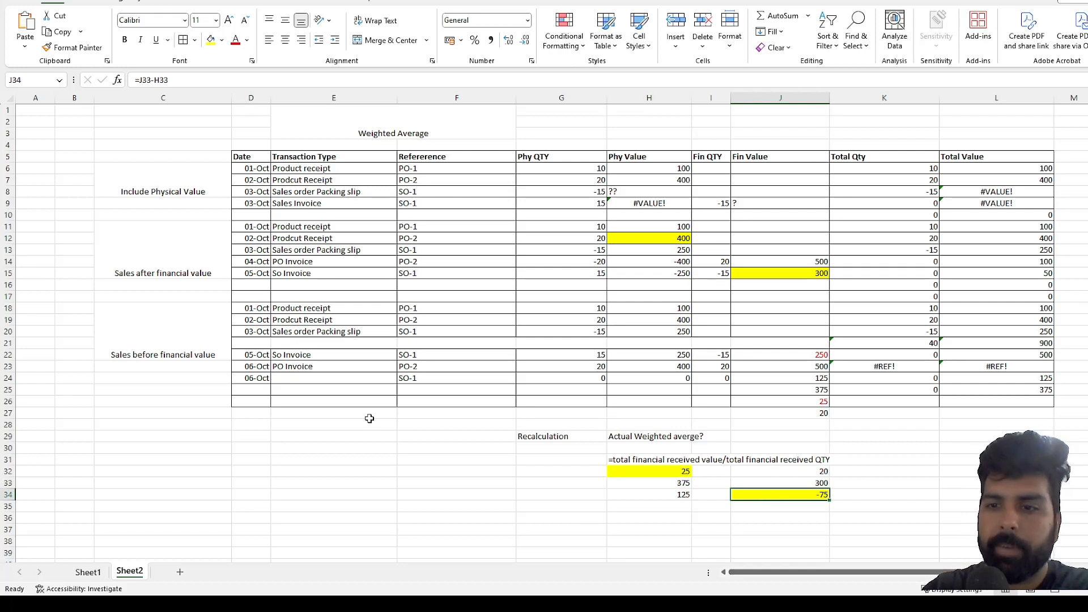
# - Compare the average costs in H32 and J32 with the adjustment in J34, and switch back to Iv003's transactions in Finance and Operations
pyautogui.hotkey('alt', 'Tab')
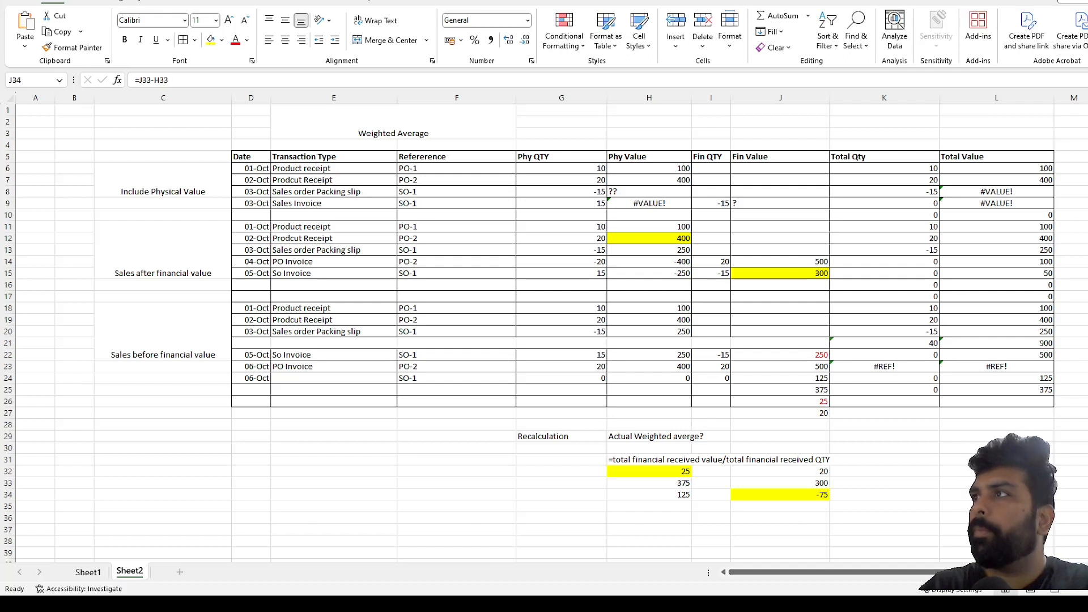
pyautogui.hotkey('alt', 'Tab')
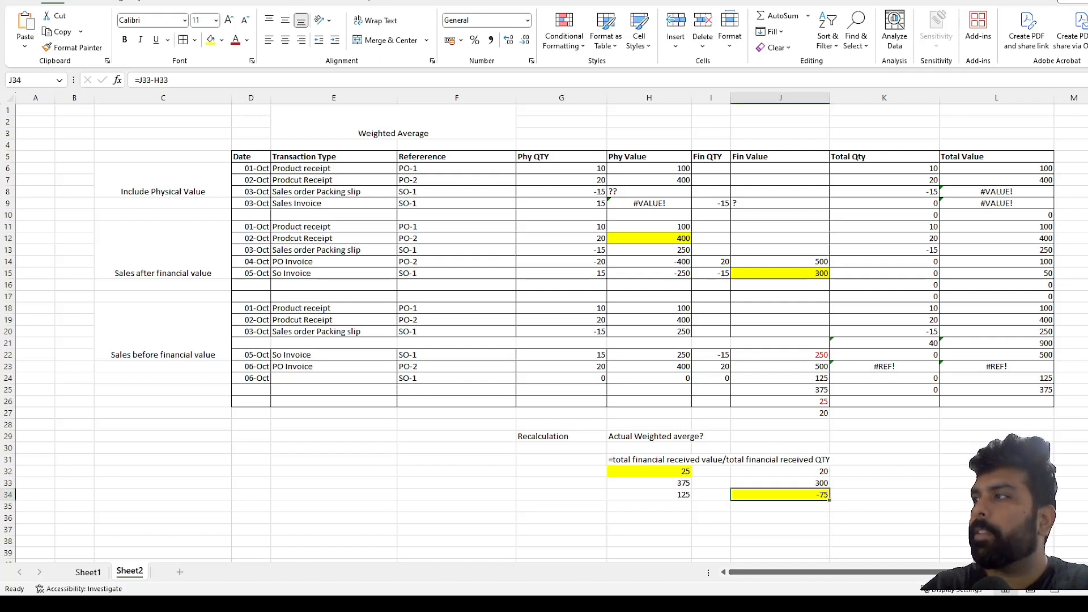
pyautogui.click(624, 471)
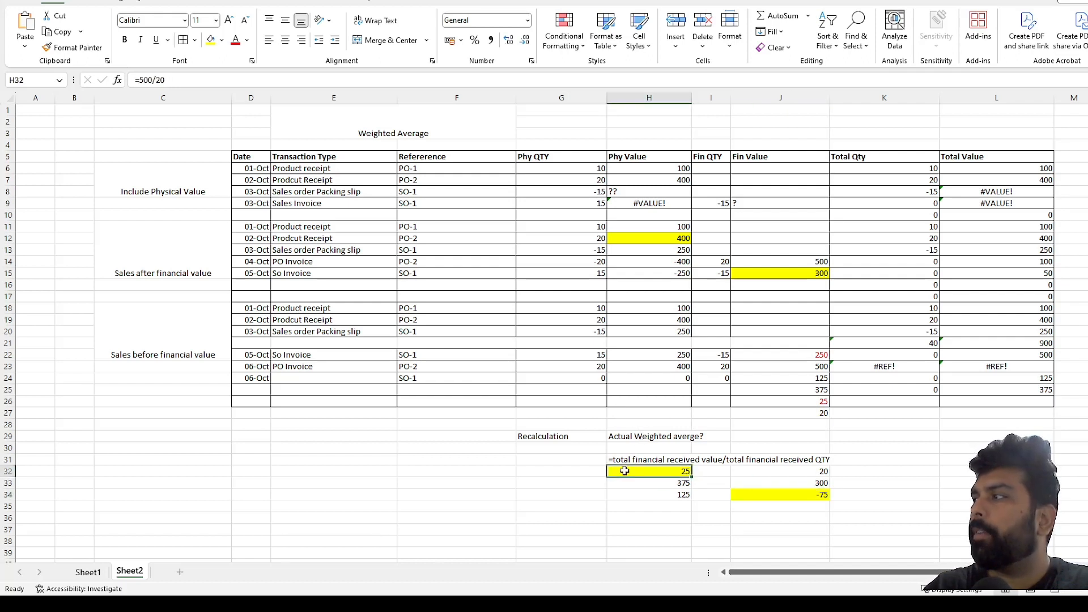
pyautogui.click(801, 471)
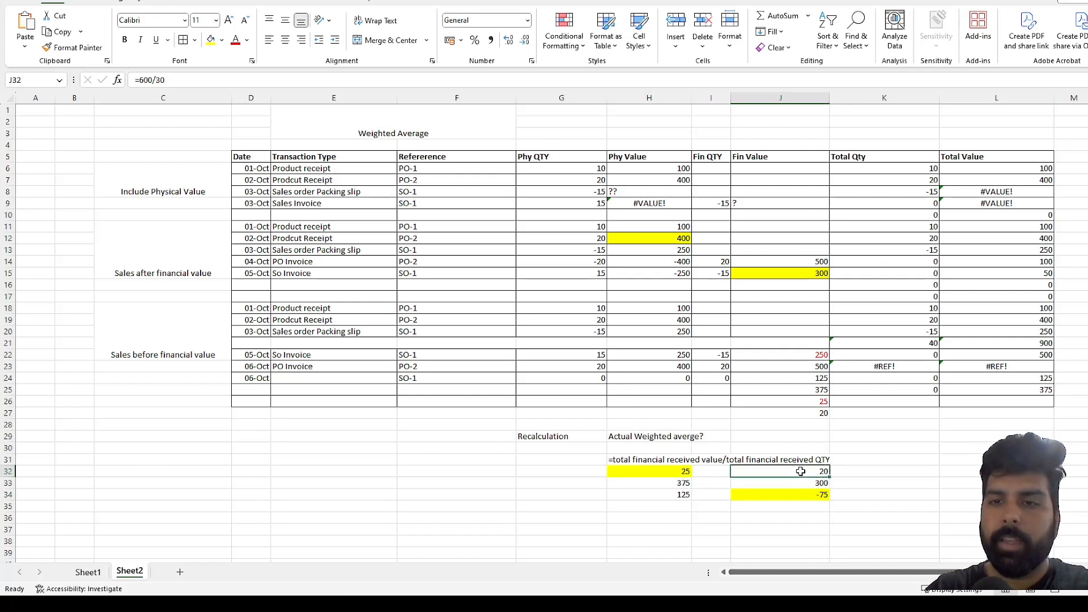
pyautogui.click(801, 494)
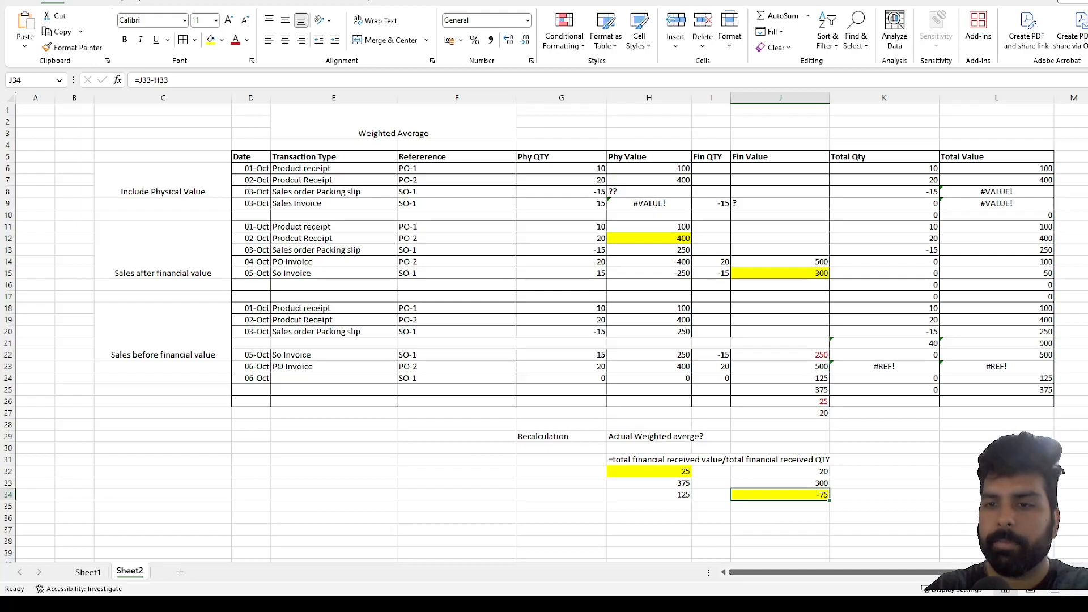
pyautogui.hotkey('alt', 'Tab')
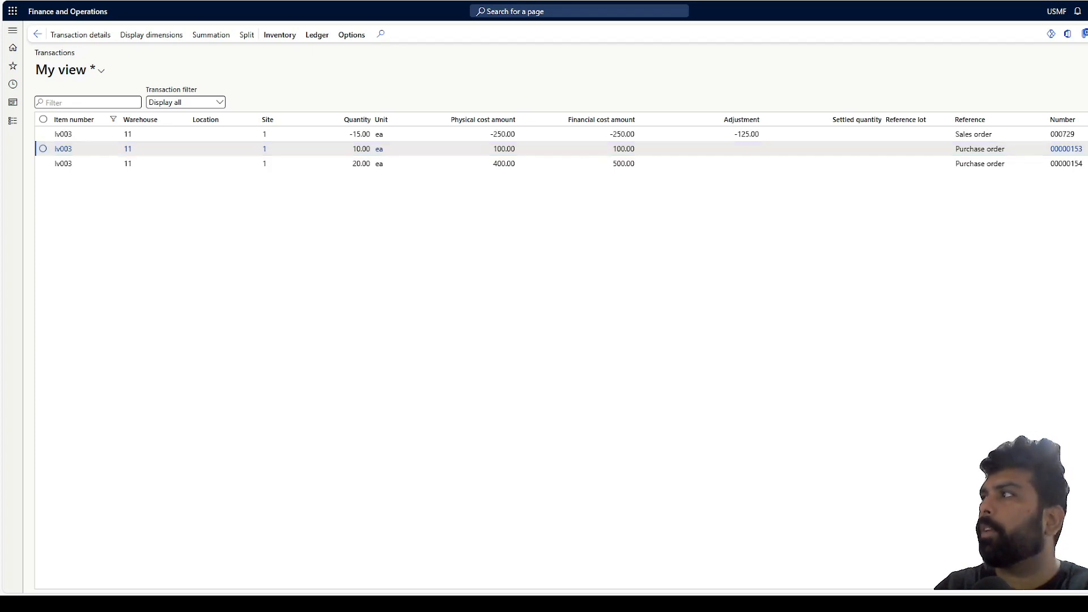
# - Review the first purchase order's financial cost amount and the sales order's adjustment in Iv003's transactions
pyautogui.click(601, 147)
pyautogui.moveTo(602, 147); pyautogui.dragTo(632, 148)
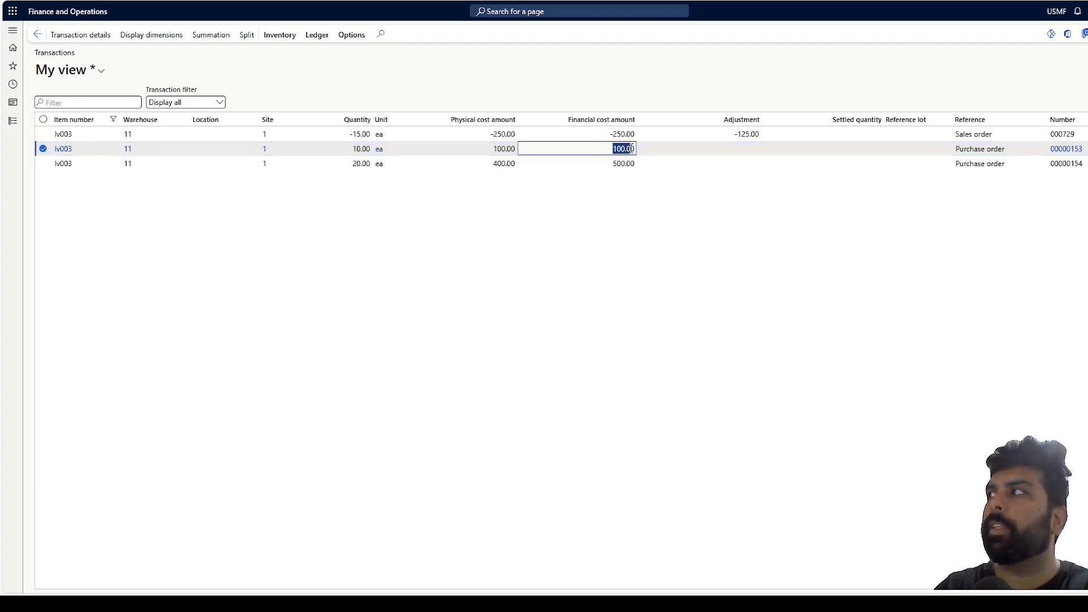
pyautogui.click(734, 131)
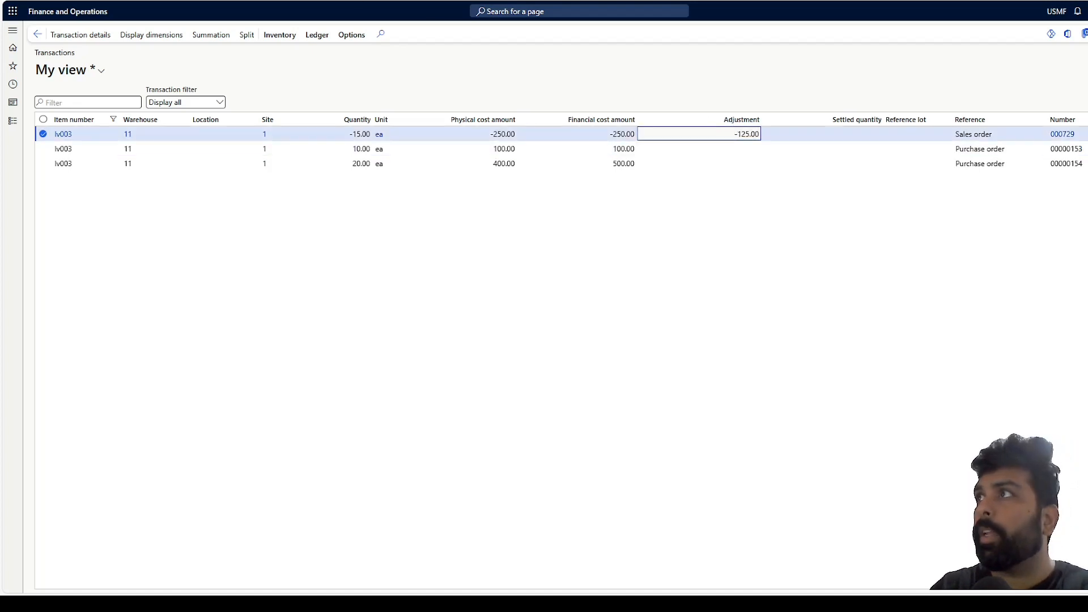
# - Run an inventory recalculation for Iv003 up to 10/11/2023 from Closing and adjustment, and refresh the list of recalculations
pyautogui.click(223, 1)
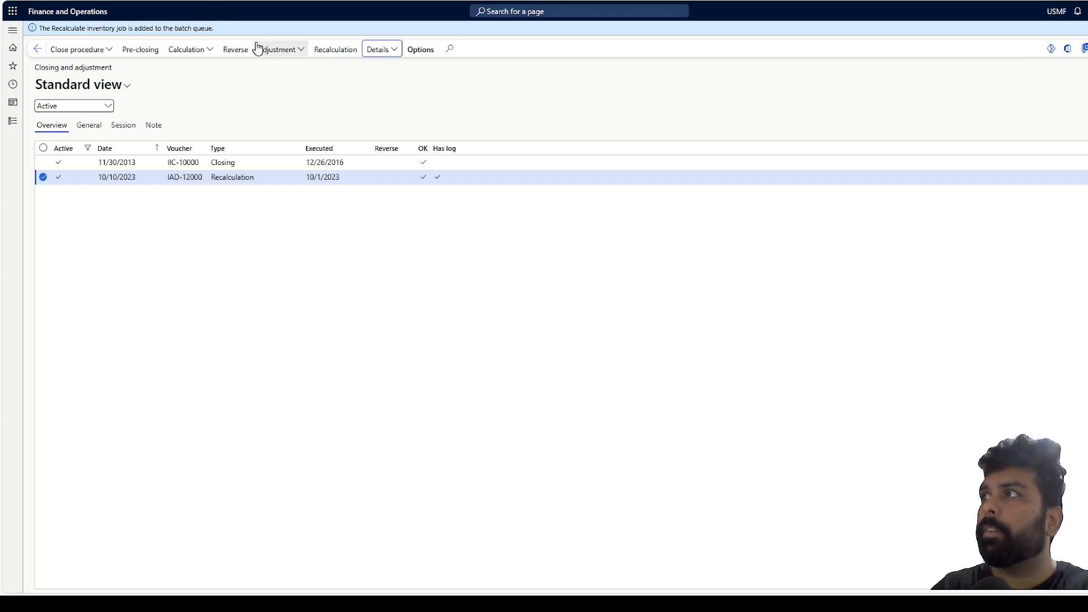
pyautogui.click(326, 51)
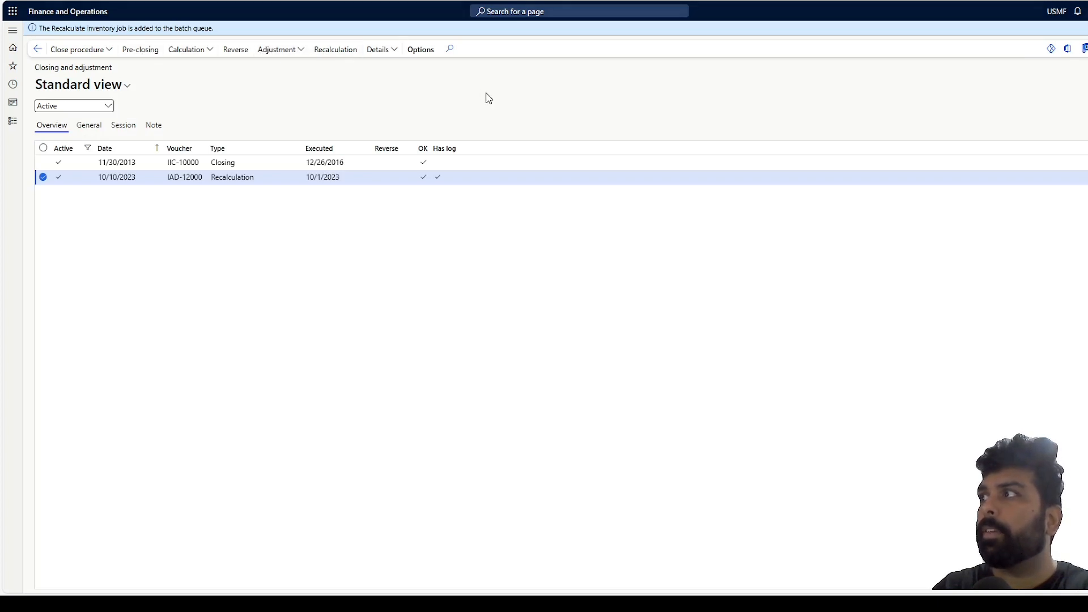
pyautogui.click(937, 123)
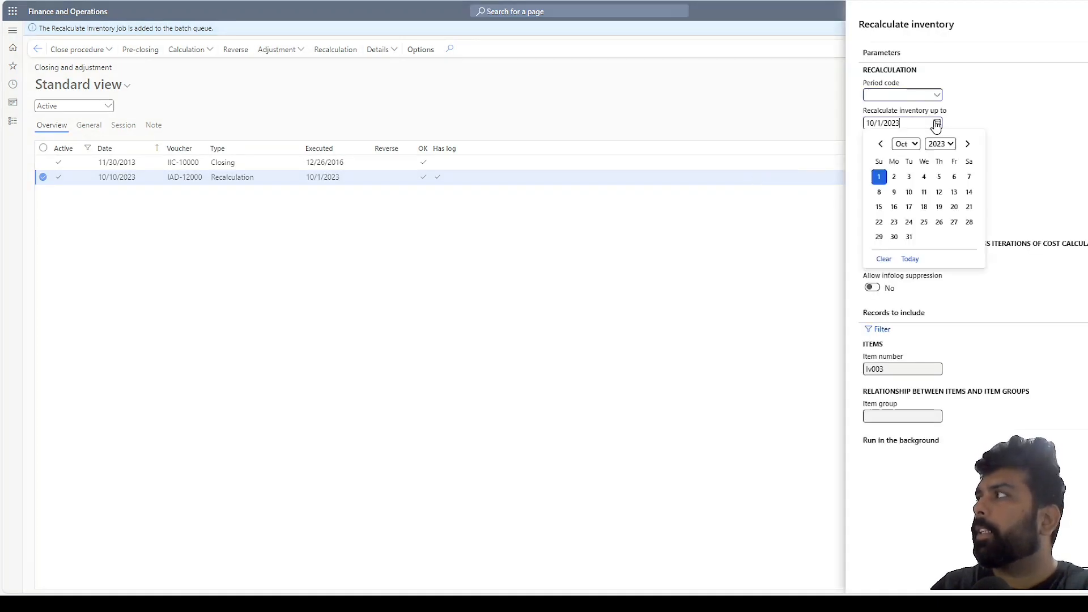
pyautogui.click(924, 191)
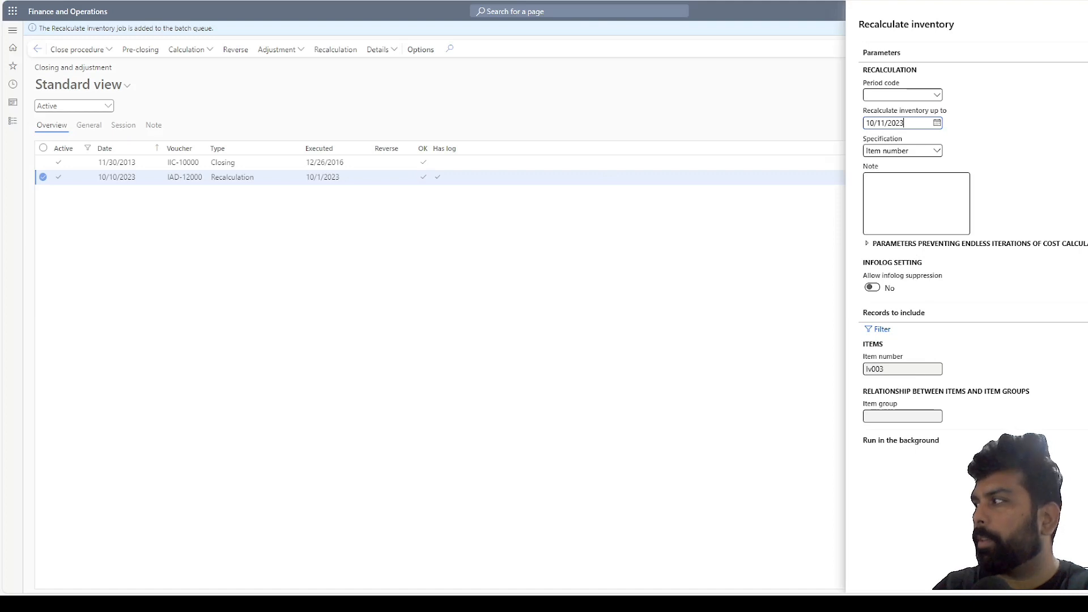
pyautogui.click(658, 359)
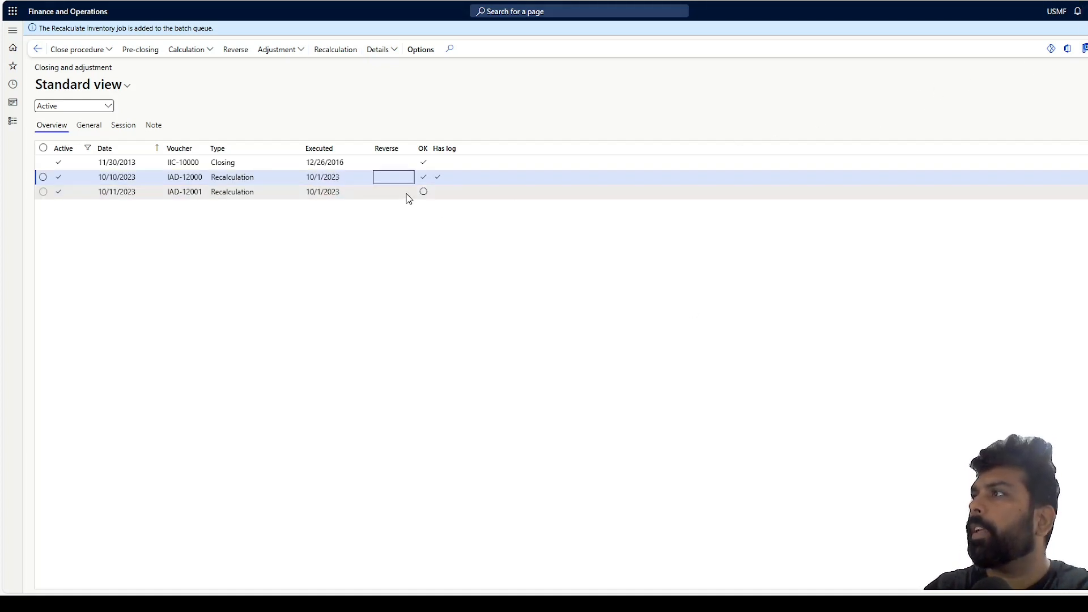
pyautogui.click(408, 195)
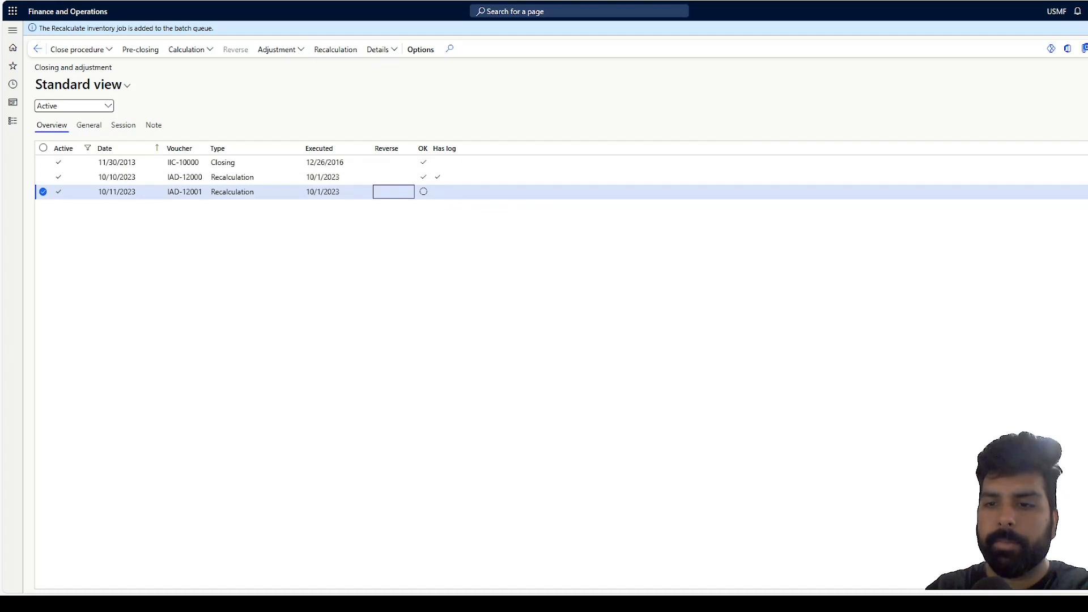
pyautogui.click(391, 194)
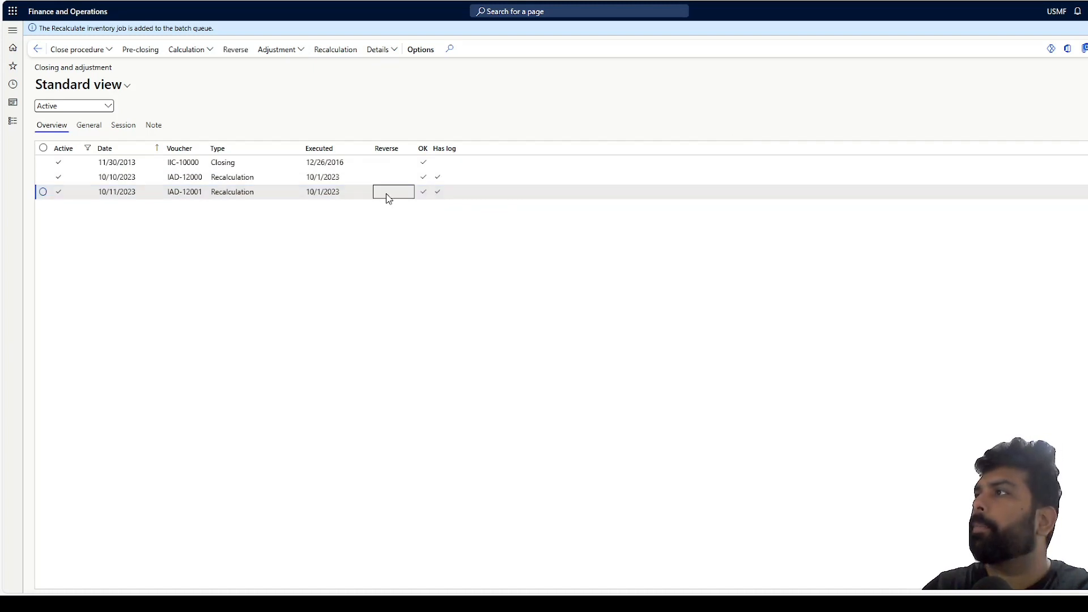
# - Open the settlements of the 10/11/2023 recalculation and inspect the sales order's weighted average adjustment
pyautogui.click(388, 52)
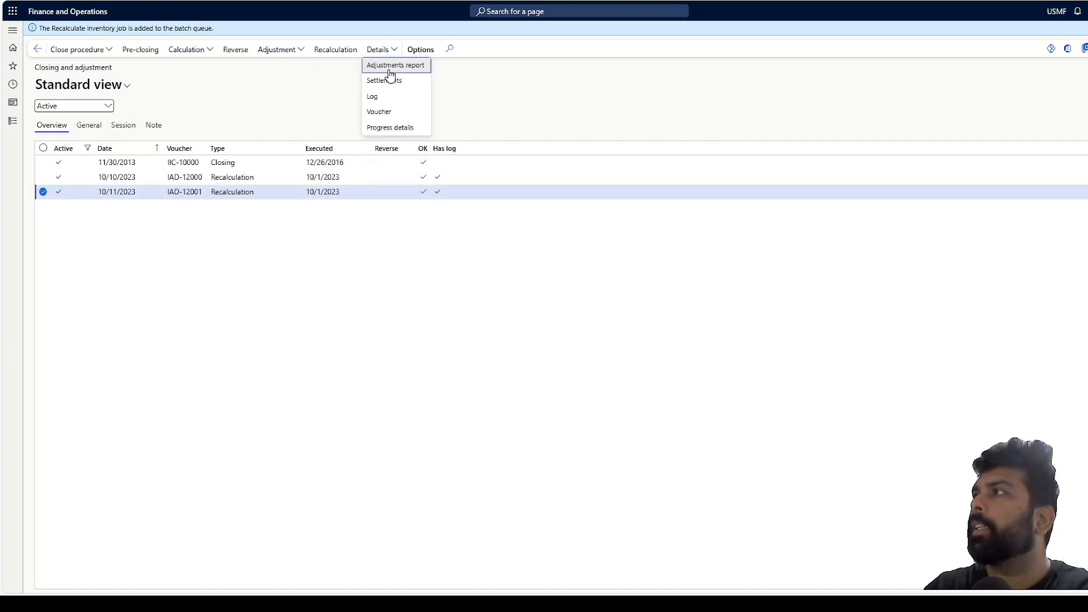
pyautogui.click(389, 82)
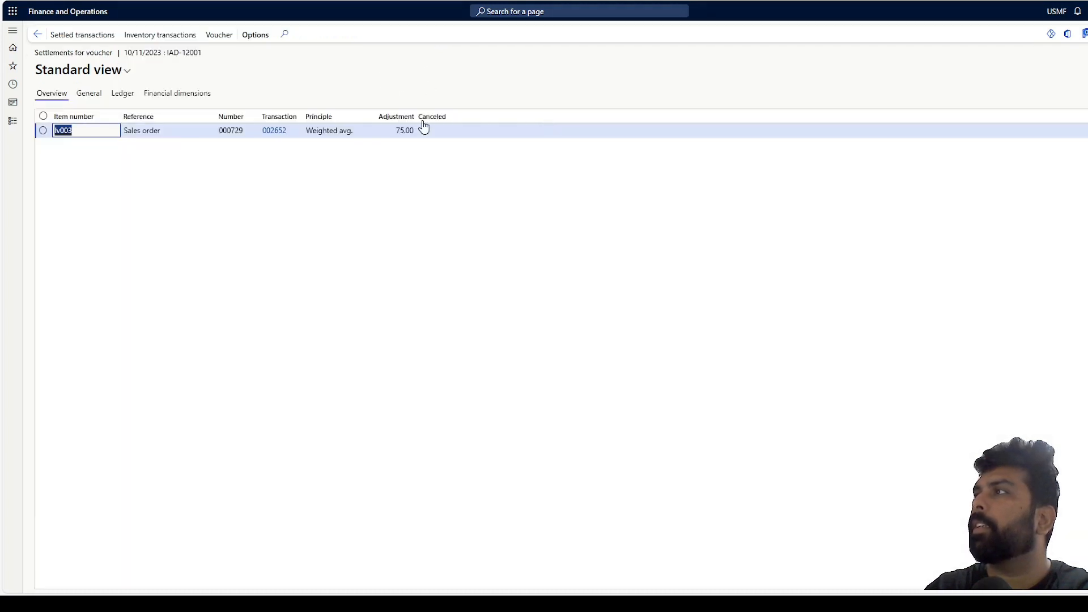
pyautogui.click(399, 130)
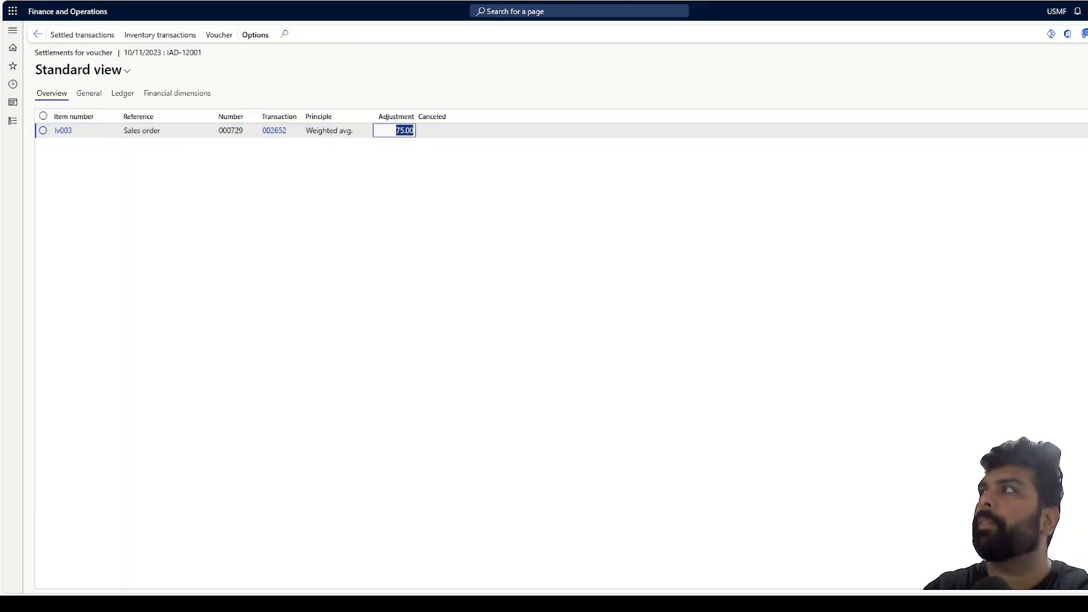
# - Return to Iv003's inventory transactions, refresh them, and inspect the sales order's adjustment
pyautogui.hotkey('ctrl', 'Tab')
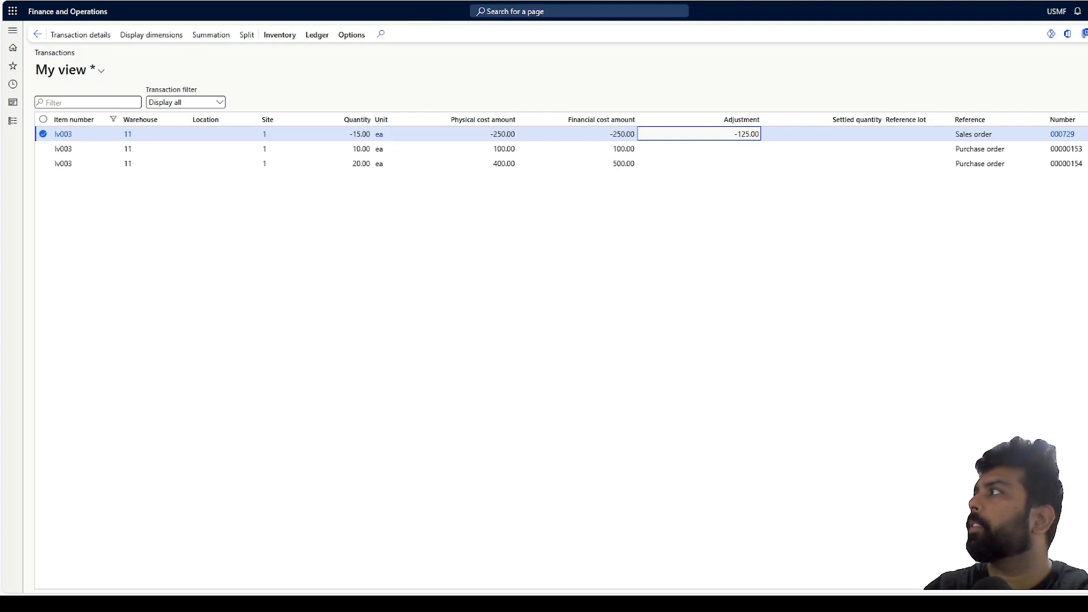
pyautogui.hotkey('shift', 'F5')
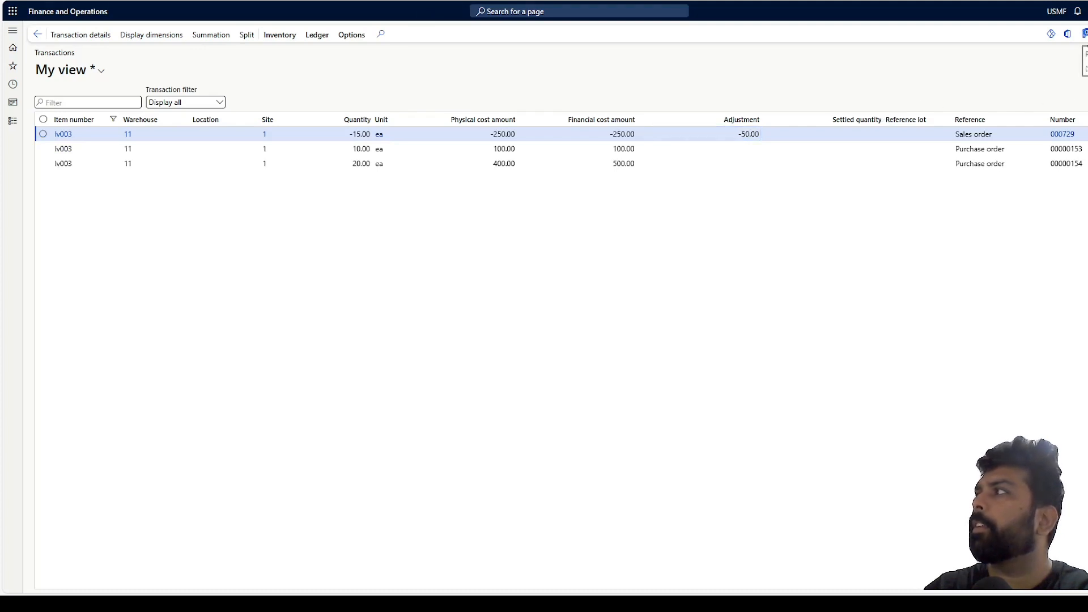
pyautogui.click(759, 135)
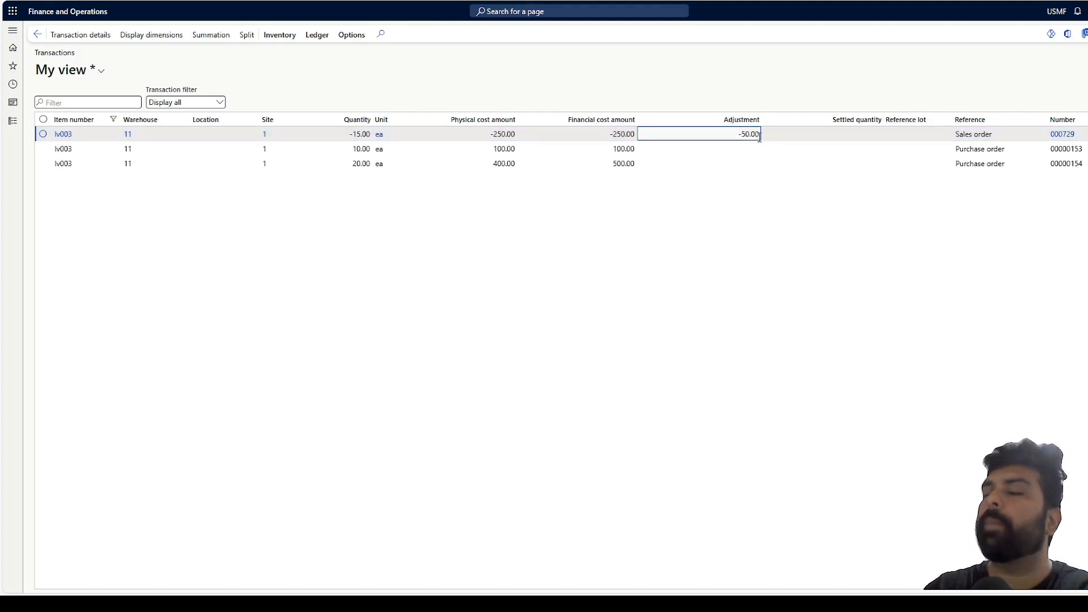
pyautogui.rightClick(759, 136)
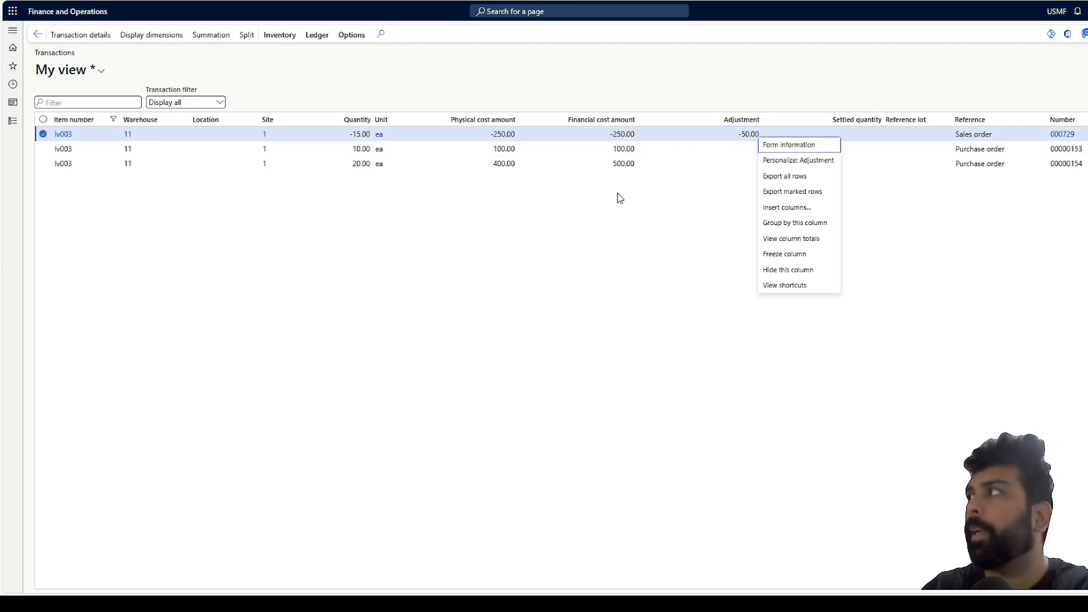
pyautogui.click(608, 221)
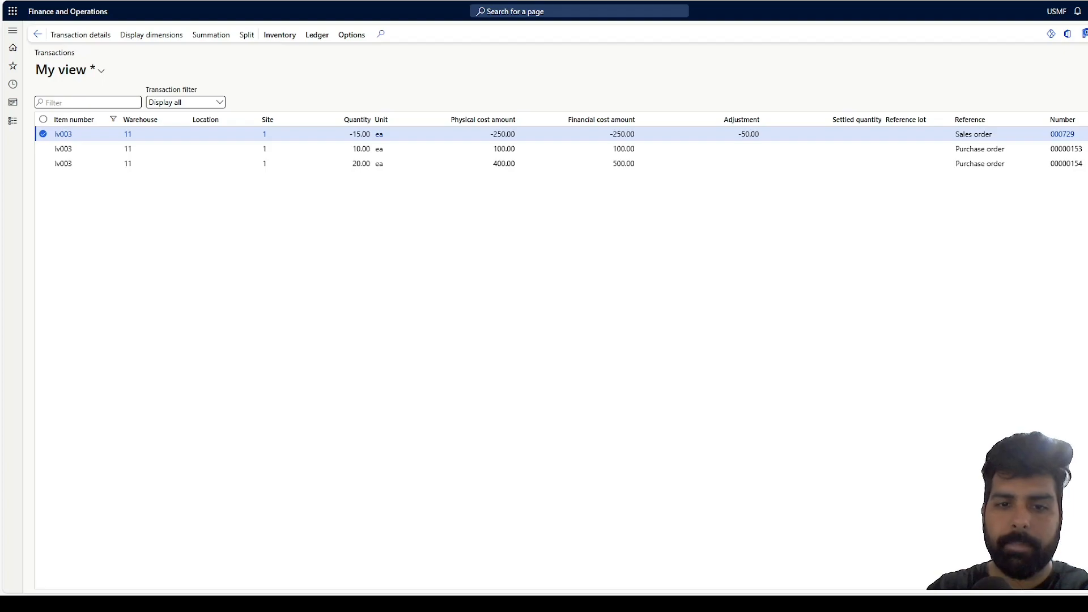
# - Switch to the Excel workbook and review the weighted average formula in H31 with the calculations in J32 and J33 and the quantity in G22
pyautogui.hotkey('alt', 'Tab')
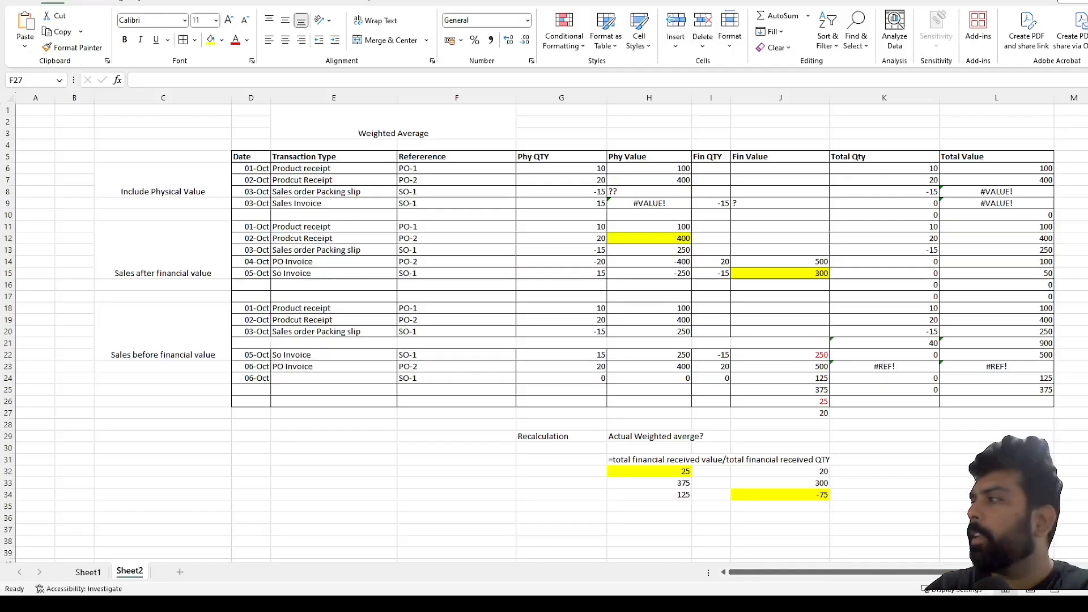
pyautogui.click(642, 460)
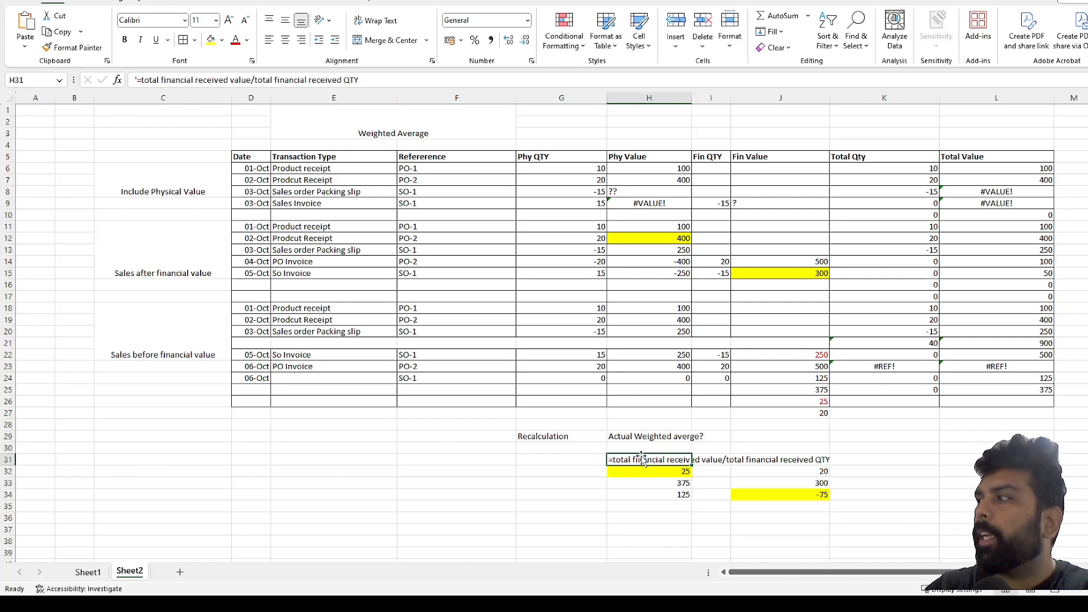
pyautogui.click(769, 470)
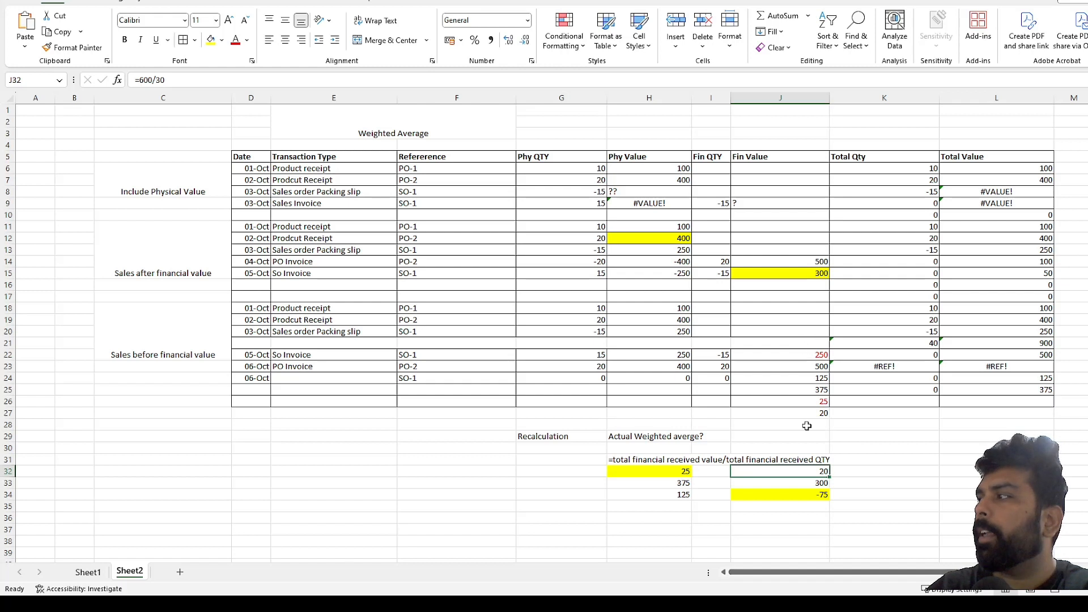
pyautogui.click(820, 484)
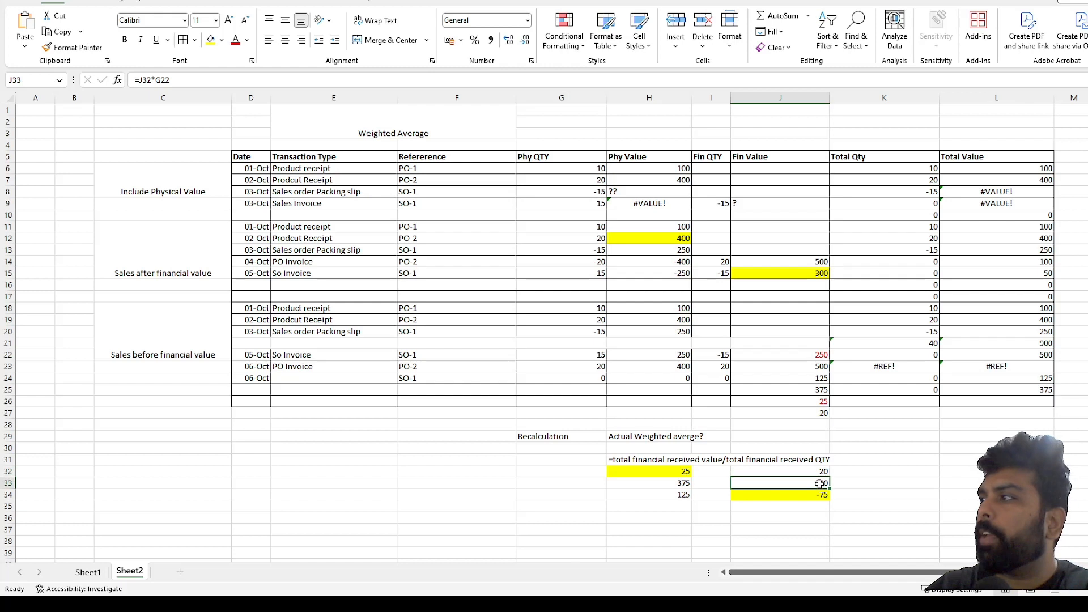
pyautogui.click(583, 355)
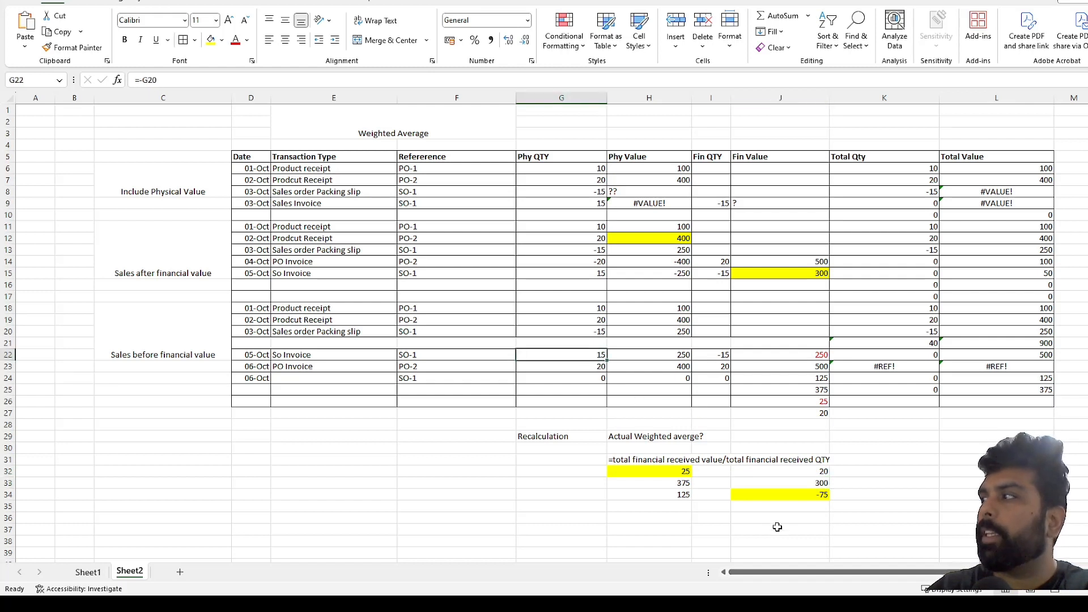
pyautogui.click(815, 485)
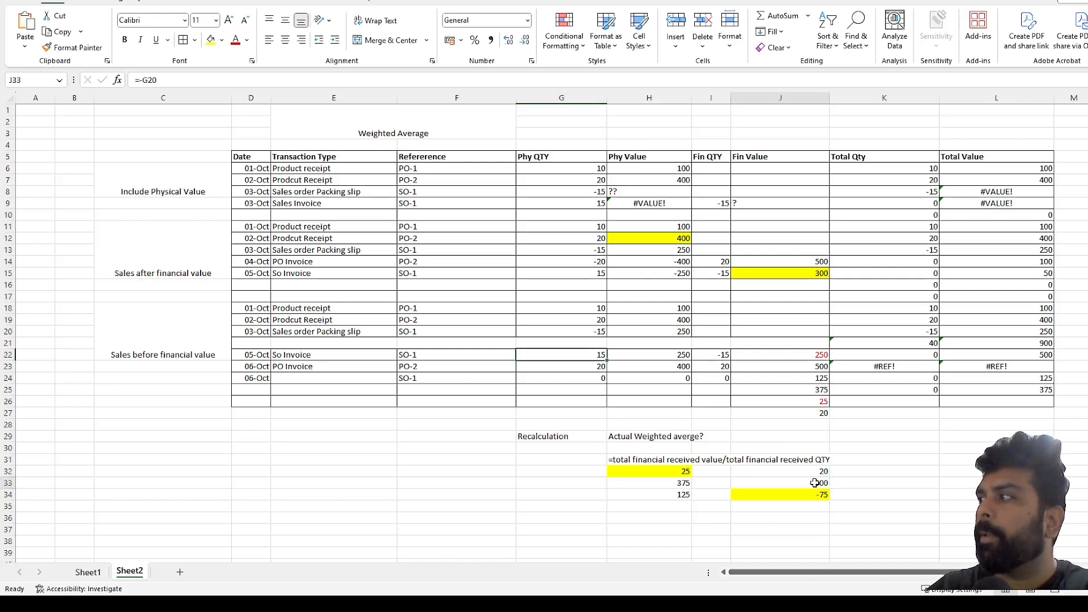
# - Compare the recalculated values in H33 and J33, and inspect their difference in J34
pyautogui.click(673, 485)
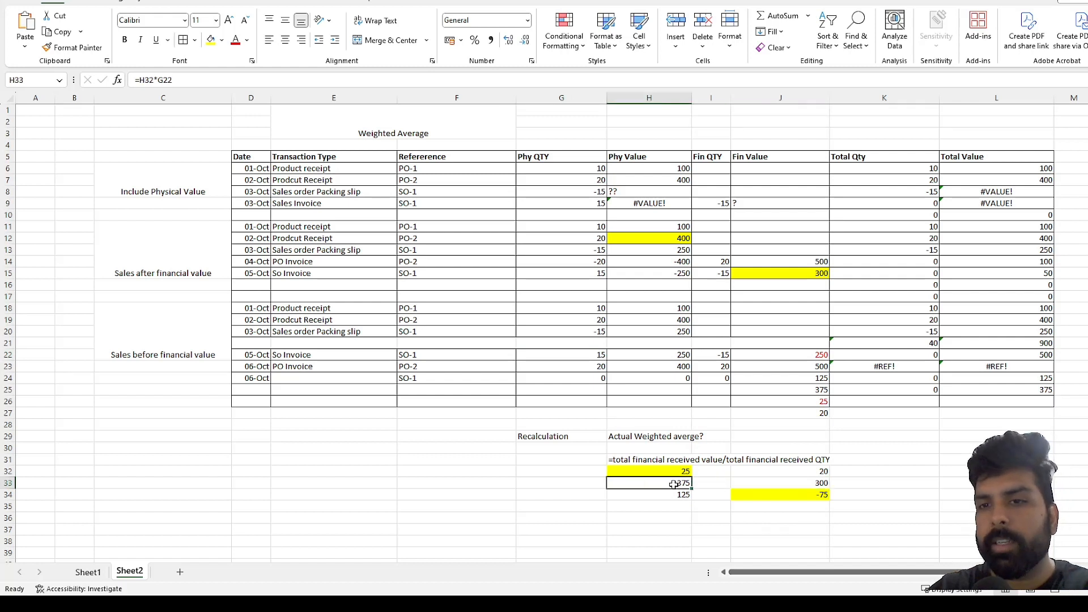
pyautogui.click(806, 485)
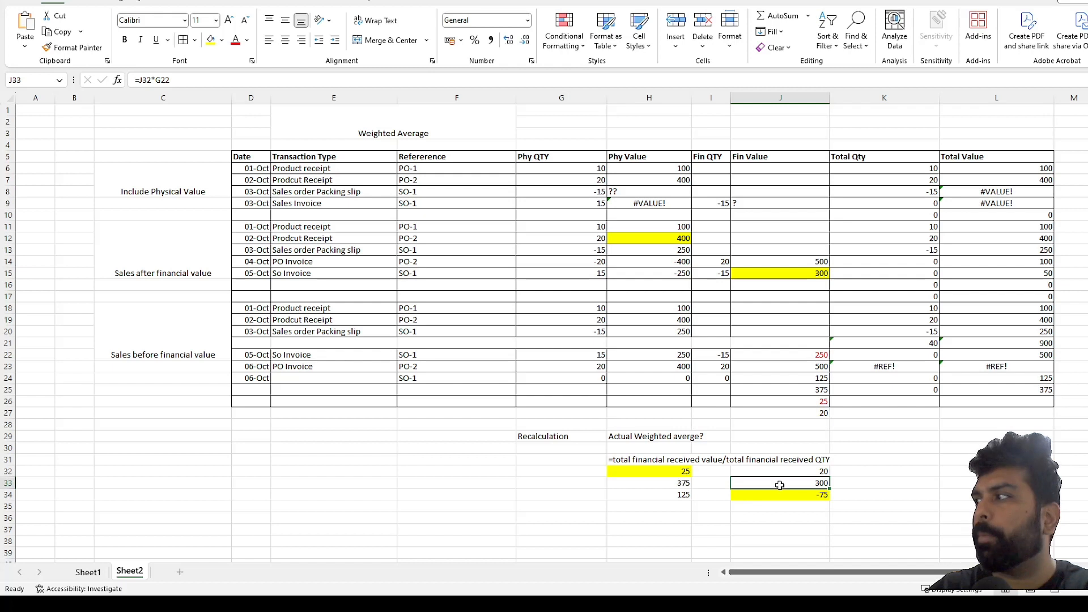
pyautogui.click(790, 494)
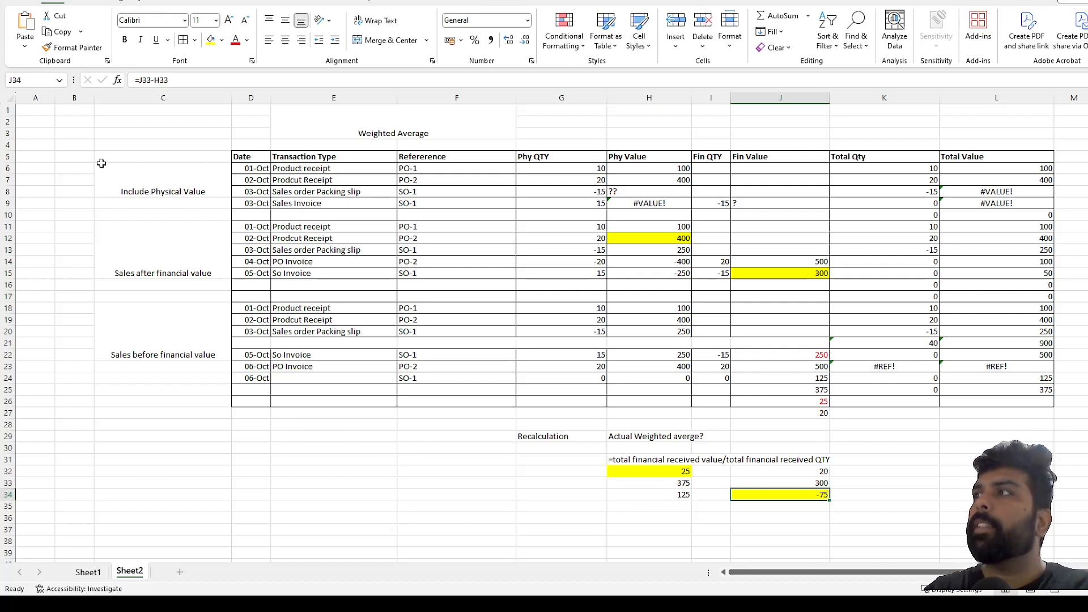
# - Review the Include Physical Value and Sales after financial value scenarios, examining H12, J14 and the sales invoice calculation in J15
pyautogui.click(154, 174)
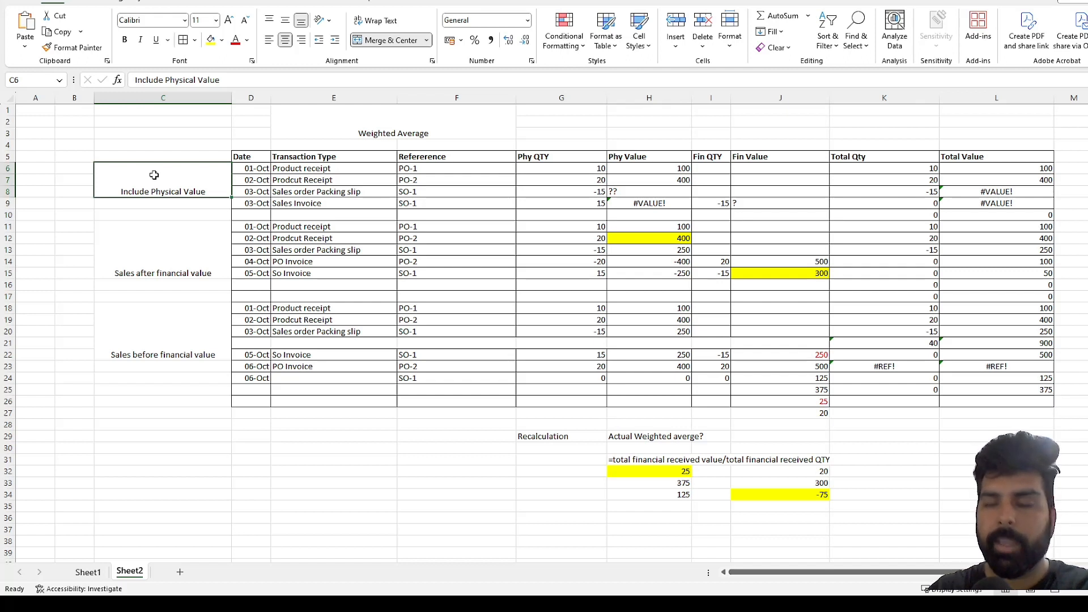
pyautogui.click(157, 245)
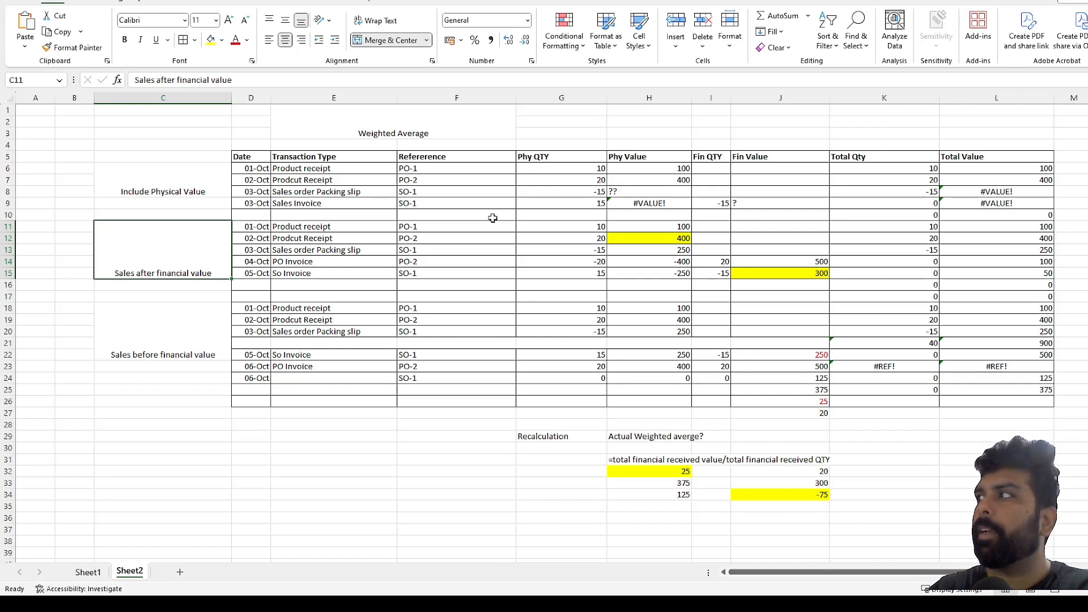
pyautogui.click(667, 238)
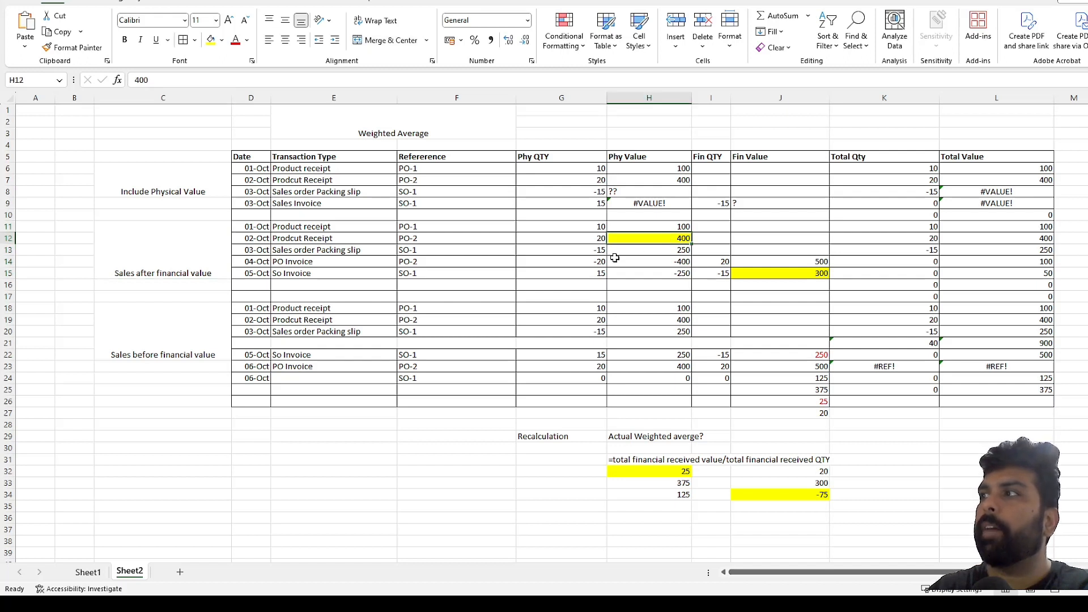
pyautogui.click(786, 262)
pyautogui.click(754, 275)
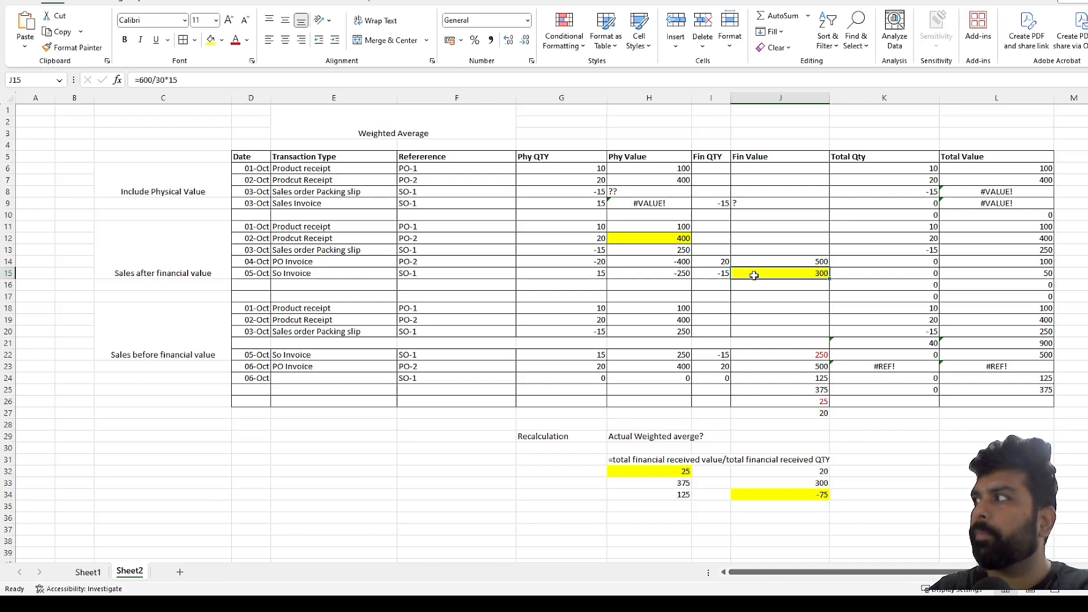
# - Relate the PO invoice in E23 to the adjustment in H34, the average costs in H32 and J32, and the adjustment in J34
pyautogui.click(360, 364)
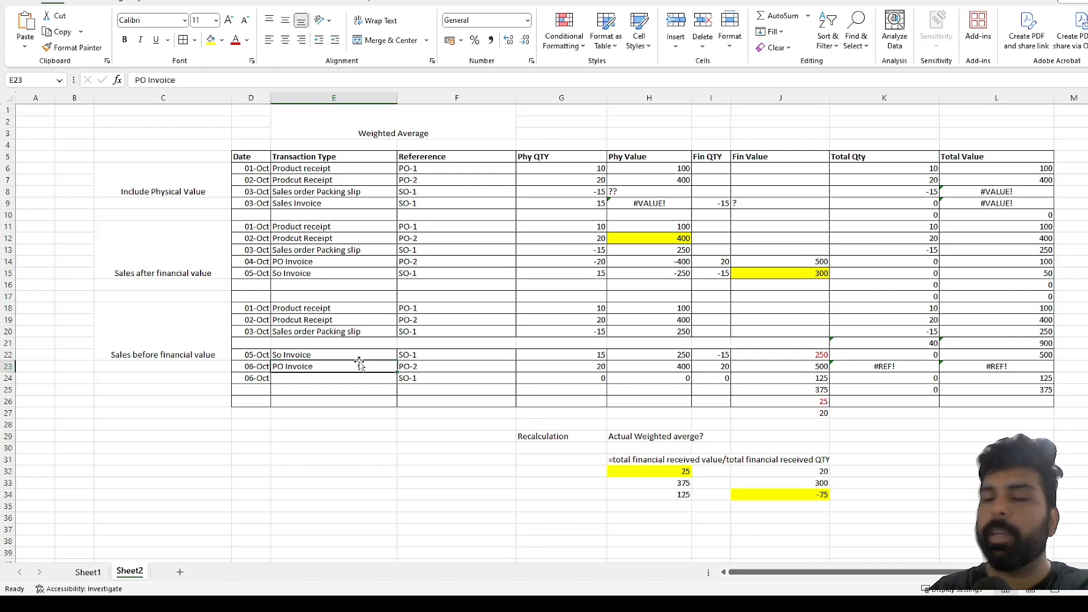
pyautogui.click(624, 493)
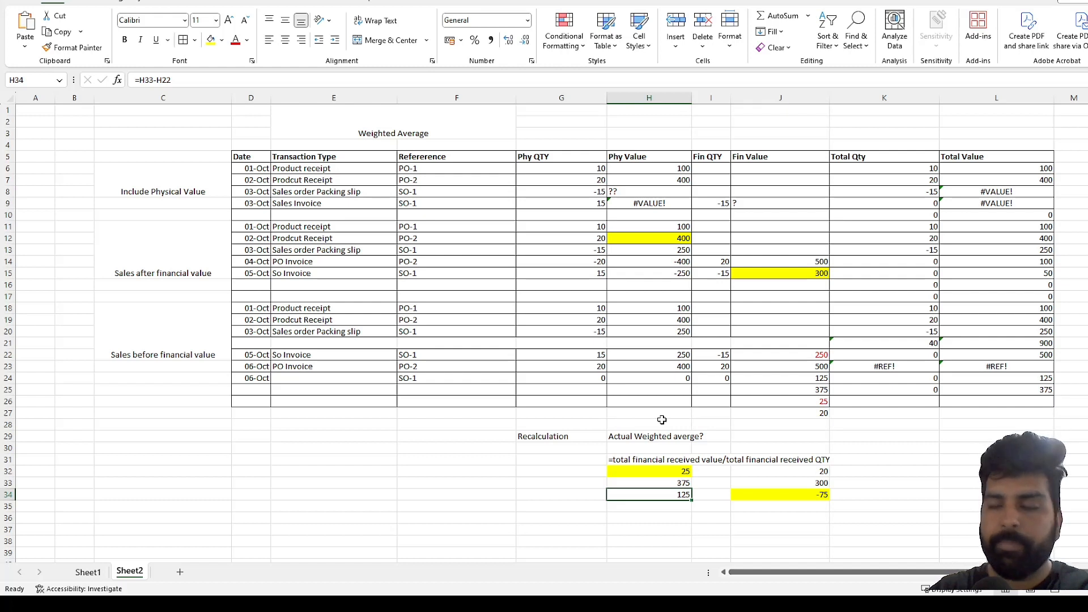
pyautogui.click(682, 473)
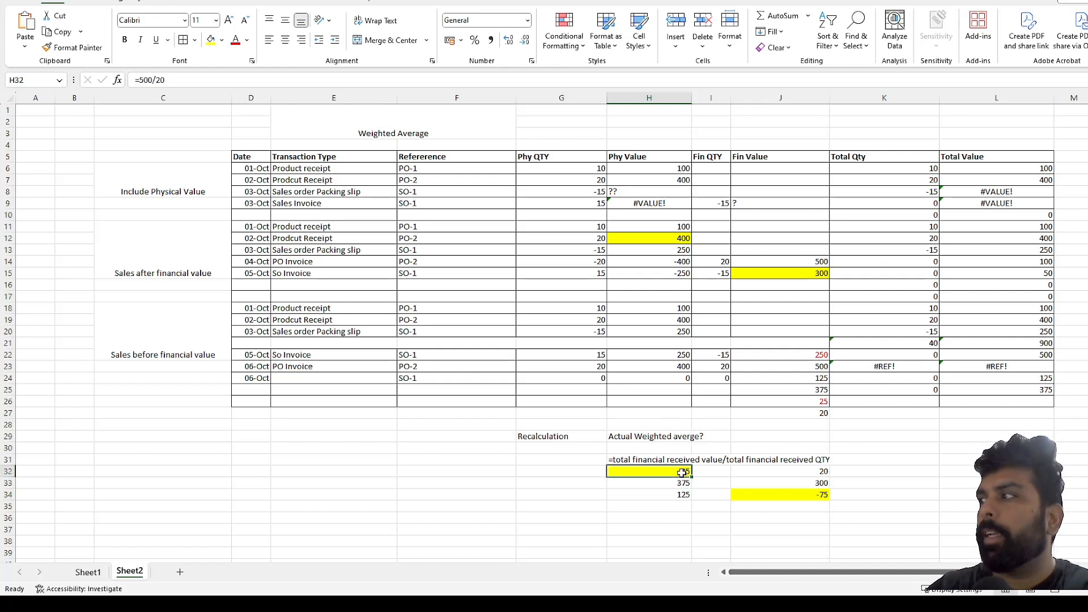
pyautogui.click(808, 474)
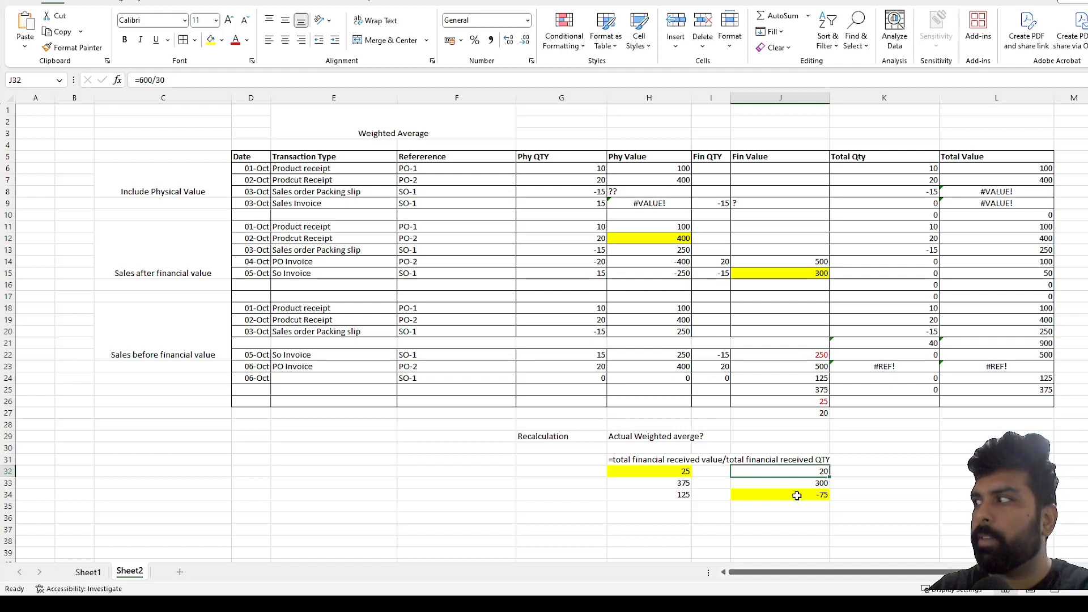
pyautogui.click(797, 495)
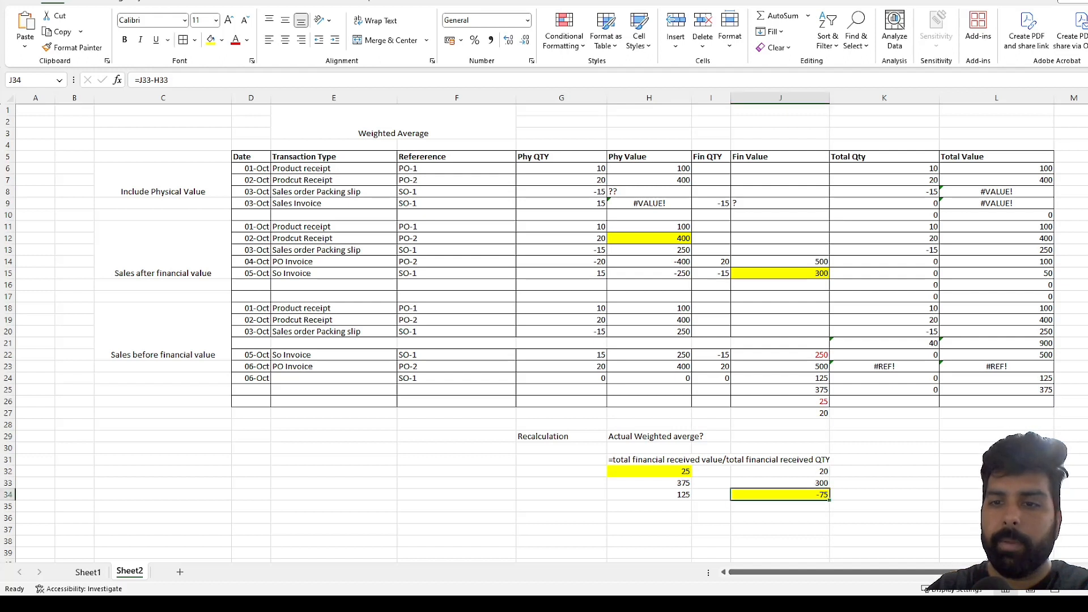
# - Check the Sales before financial value scenario around E25 and the sales invoice's financial quantity formula in I22
pyautogui.click(396, 390)
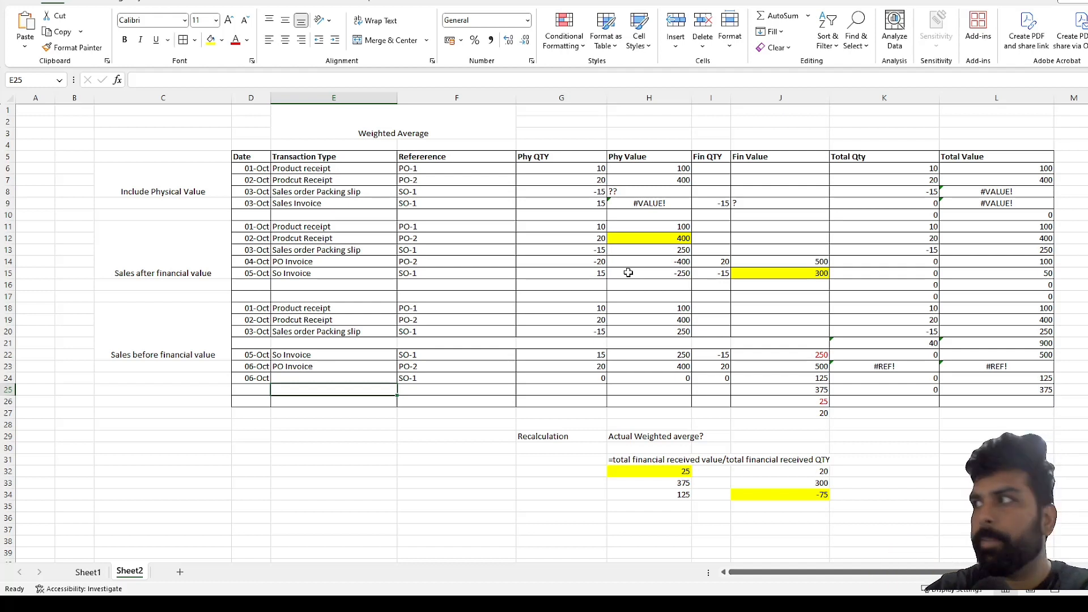
pyautogui.click(697, 356)
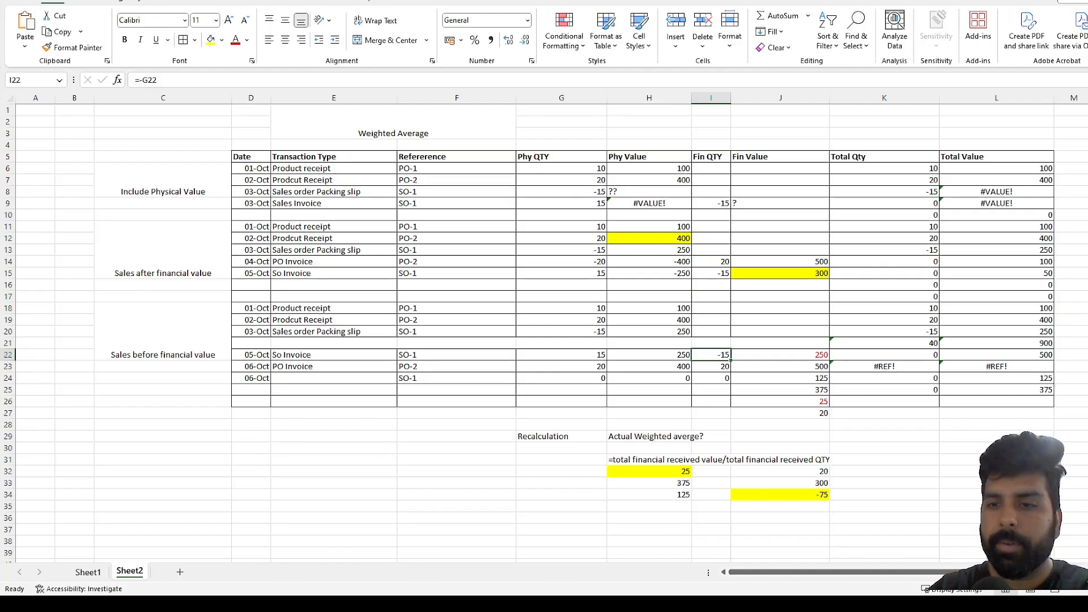
# - Switch to Finance and Operations and run the inventory value report with its resource criteria set to IV003
pyautogui.hotkey('alt', 'Tab')
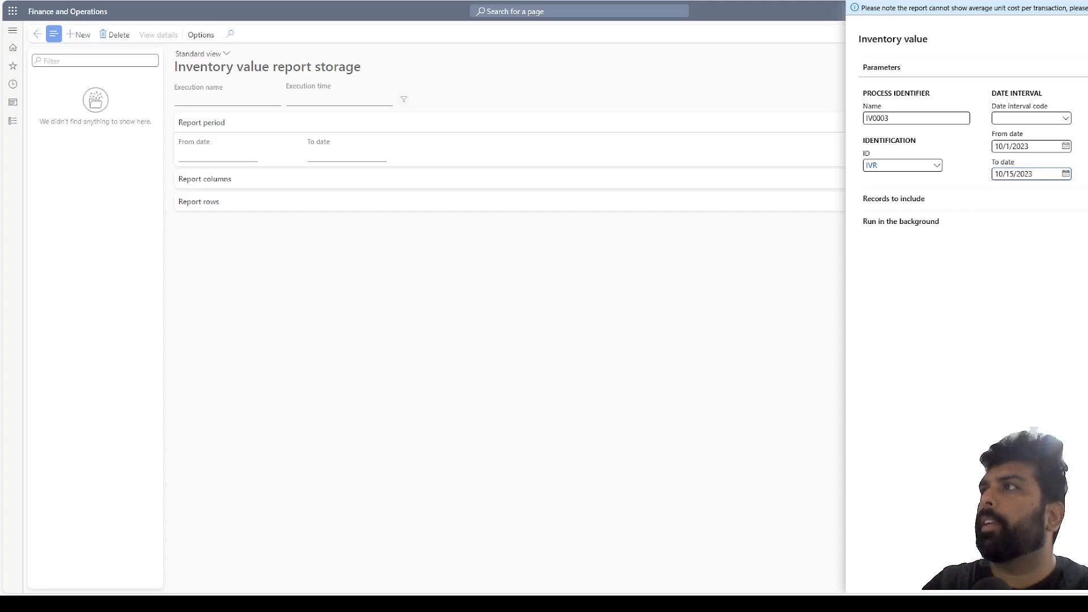
pyautogui.click(932, 199)
pyautogui.click(882, 216)
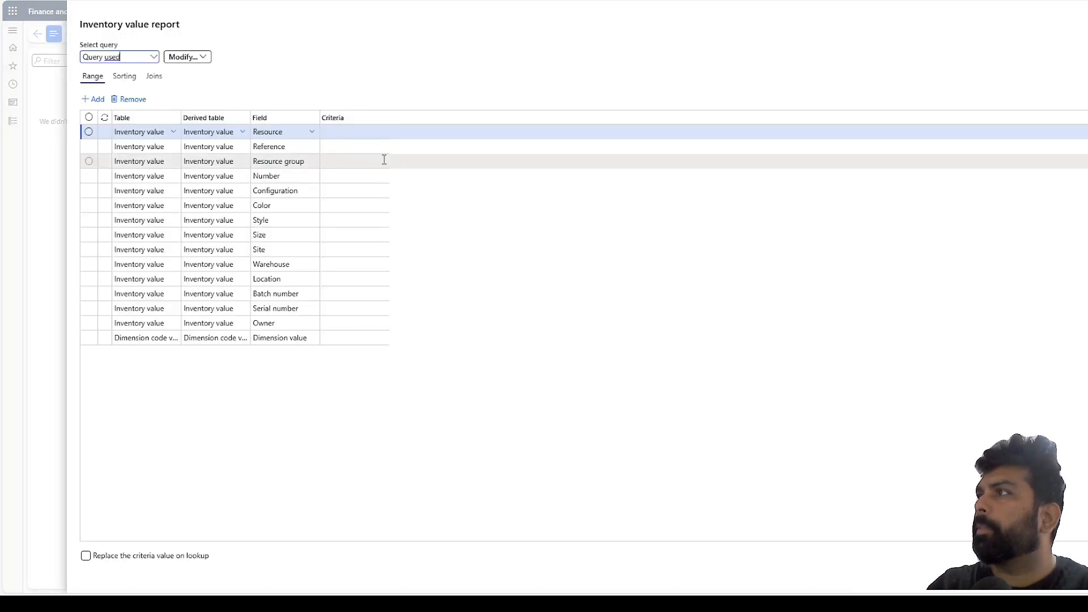
pyautogui.click(361, 132)
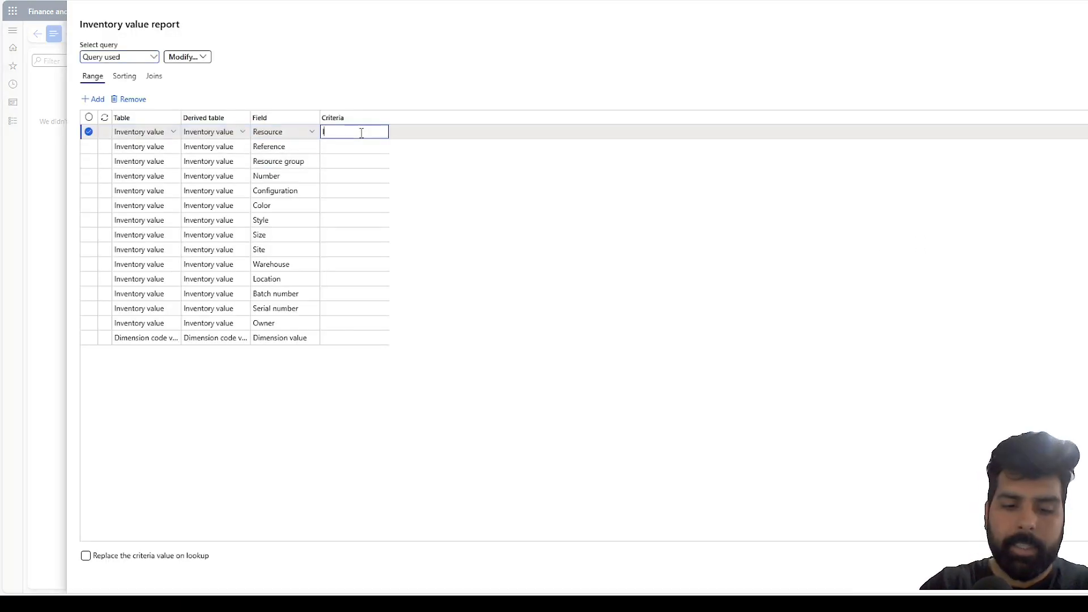
pyautogui.write('IV003')
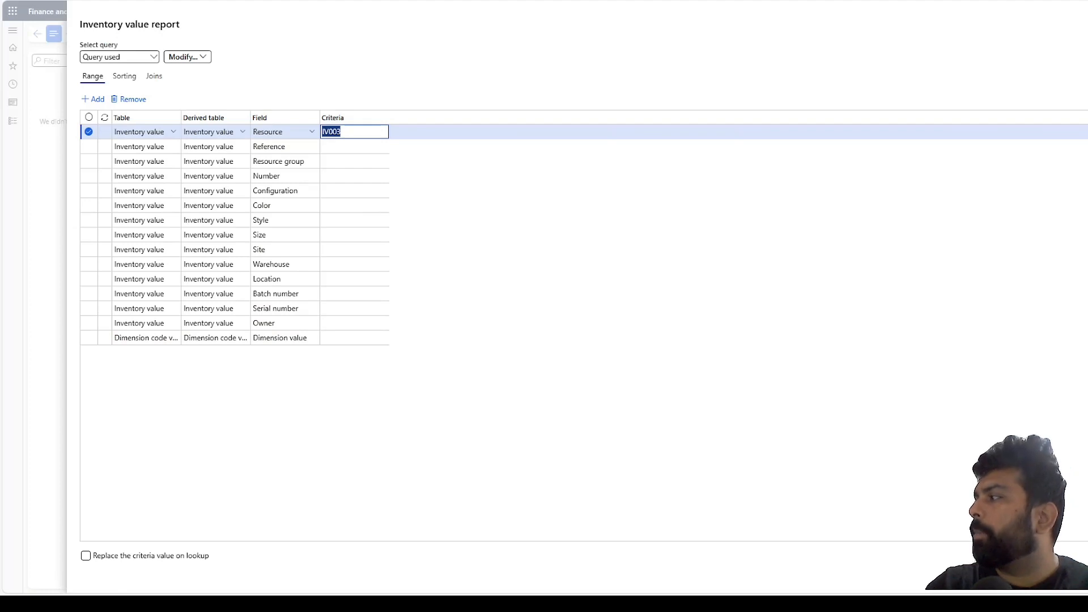
pyautogui.click(1024, 577)
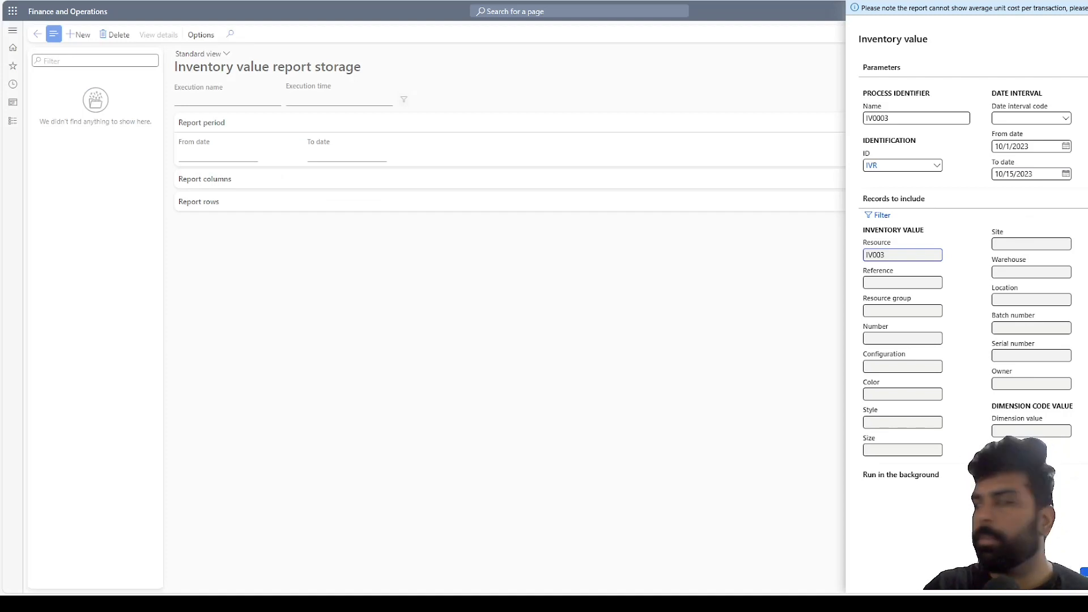
pyautogui.click(1084, 572)
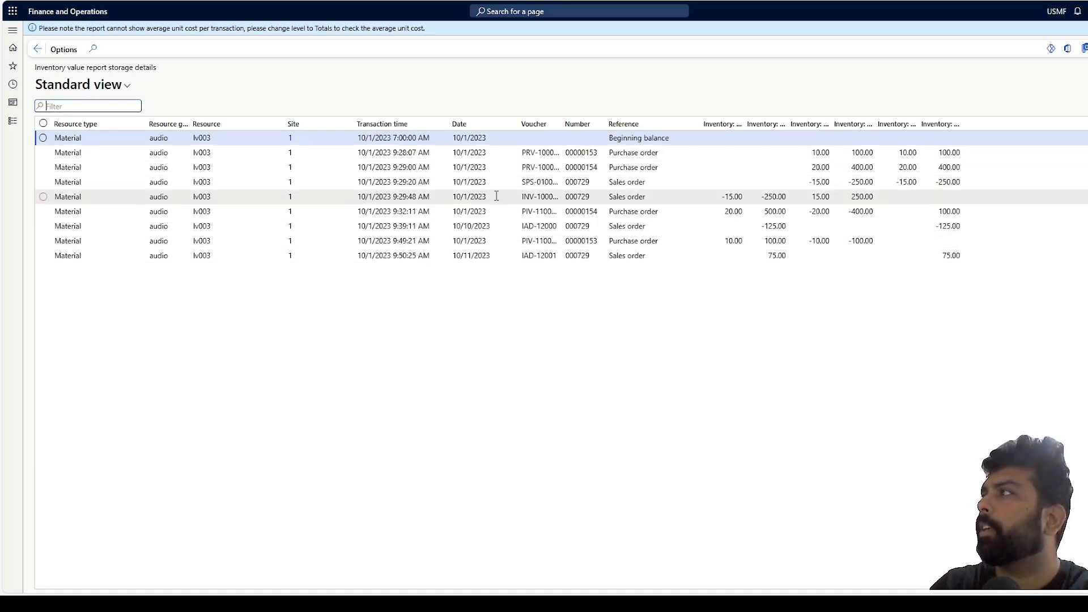
# - Widen the report's Voucher column to show full voucher numbers, and review the beginning balance and the two purchase order receipt rows
pyautogui.click(663, 137)
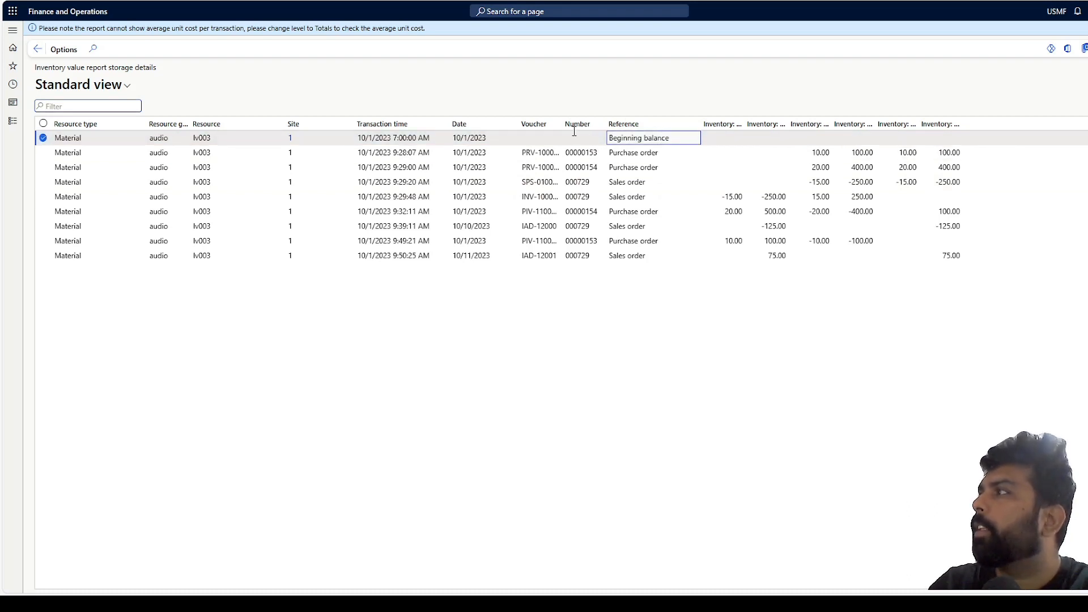
pyautogui.moveTo(561, 125); pyautogui.dragTo(618, 125)
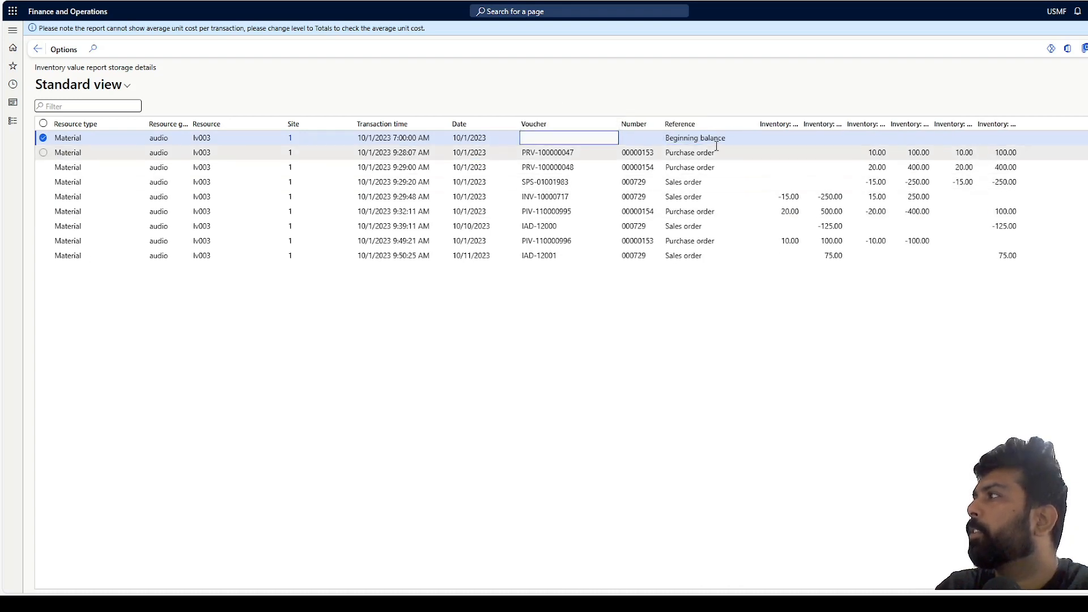
pyautogui.click(694, 157)
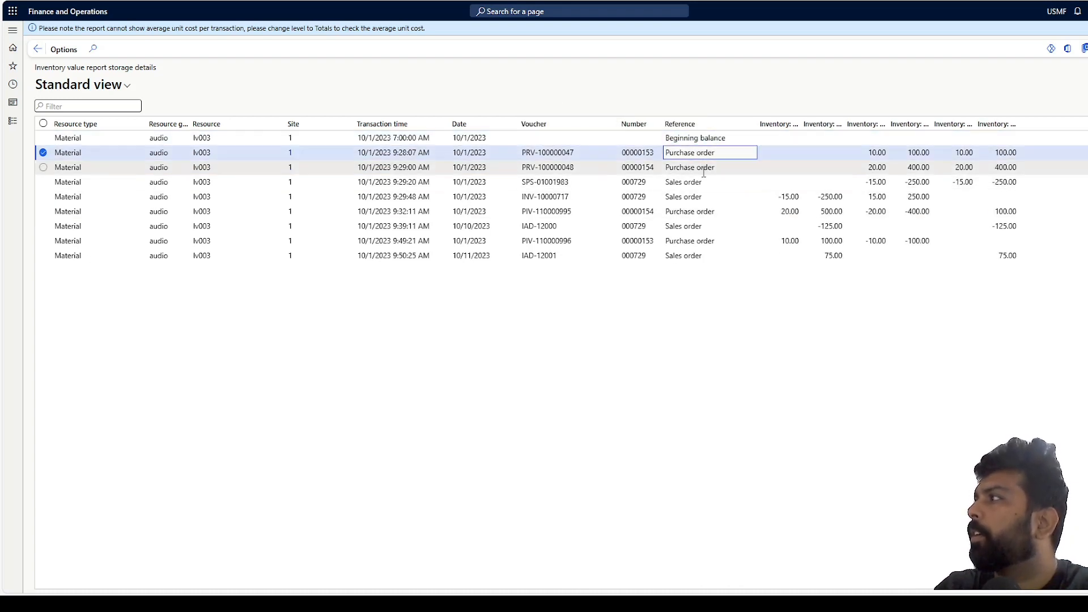
pyautogui.click(697, 167)
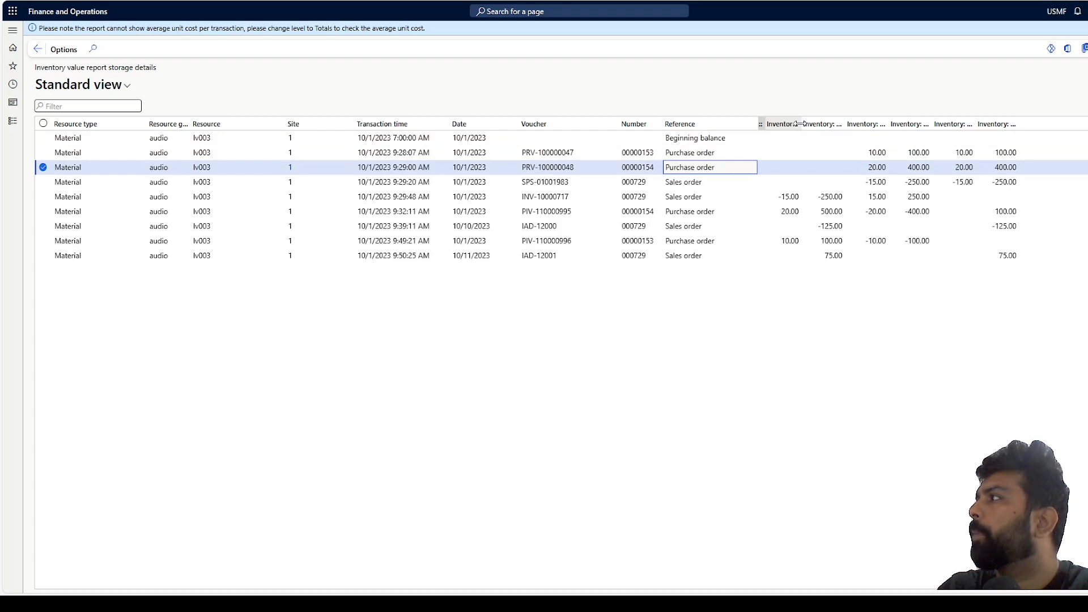
# - Widen the financial quantity, financial amount and physical quantity columns so their headings can be told apart
pyautogui.moveTo(797, 131); pyautogui.dragTo(844, 126)
pyautogui.rightClick(845, 125)
pyautogui.moveTo(861, 127)
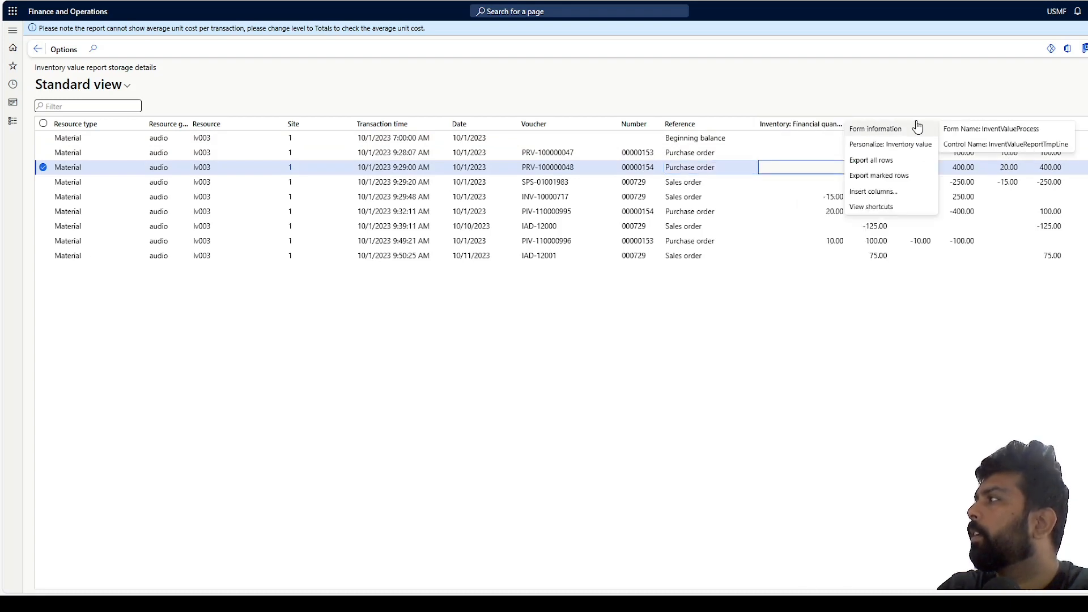
pyautogui.click(875, 105)
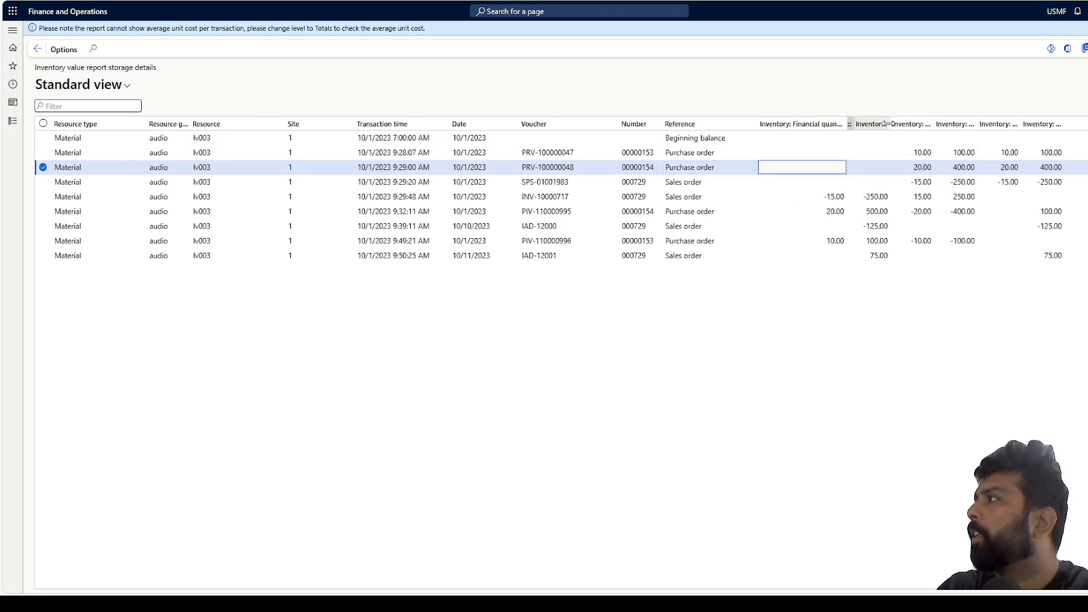
pyautogui.moveTo(893, 124); pyautogui.dragTo(1018, 119)
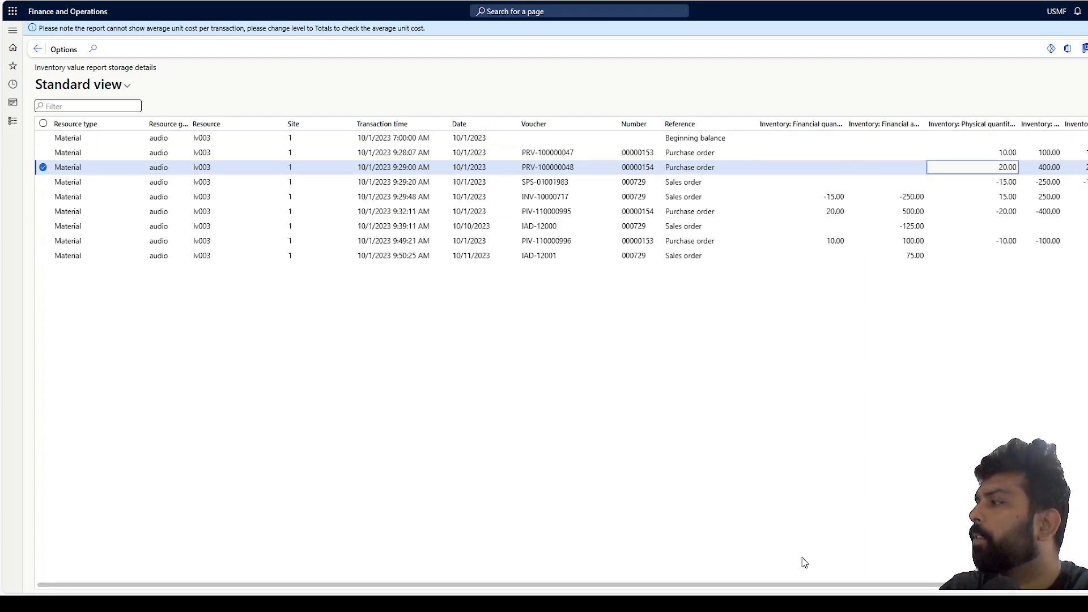
pyautogui.moveTo(801, 584); pyautogui.dragTo(862, 580)
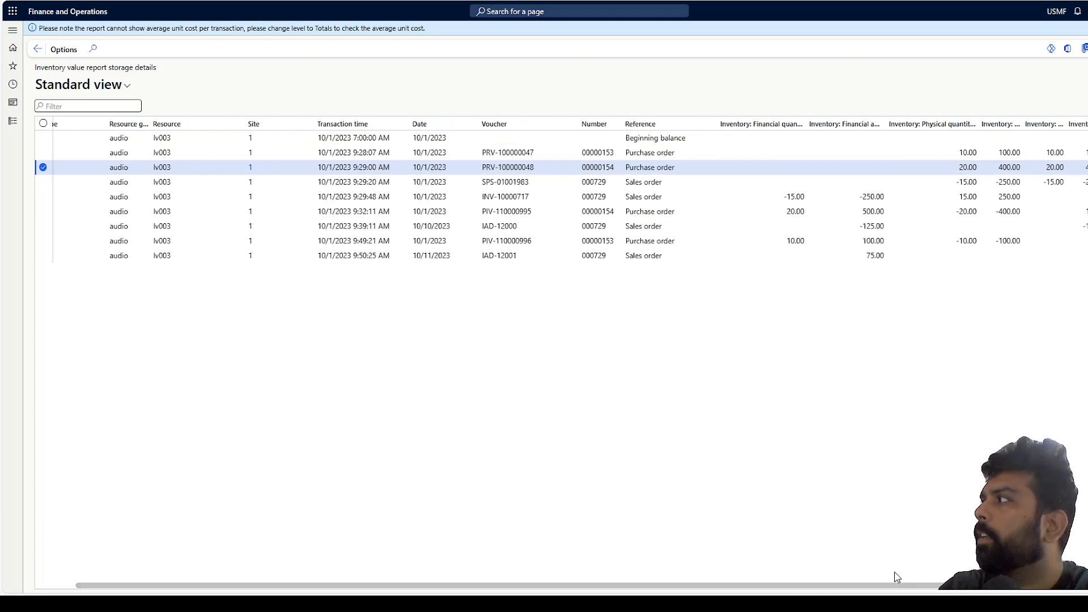
# - Compare the sales packing slip's physical quantity with the sales invoice's physical reversal, financial quantity and financial amount
pyautogui.click(972, 183)
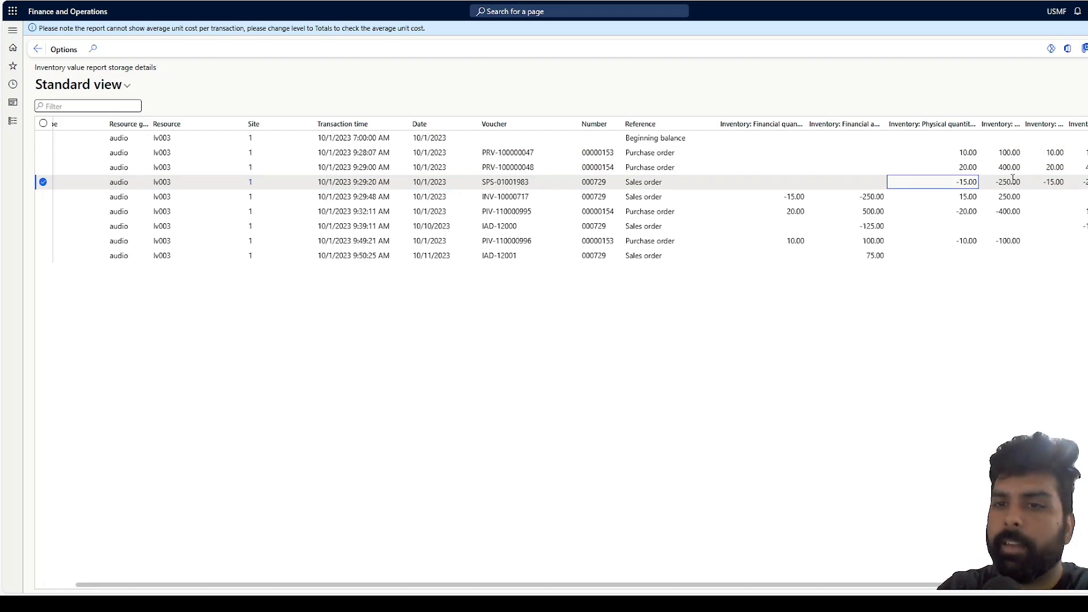
pyautogui.click(939, 197)
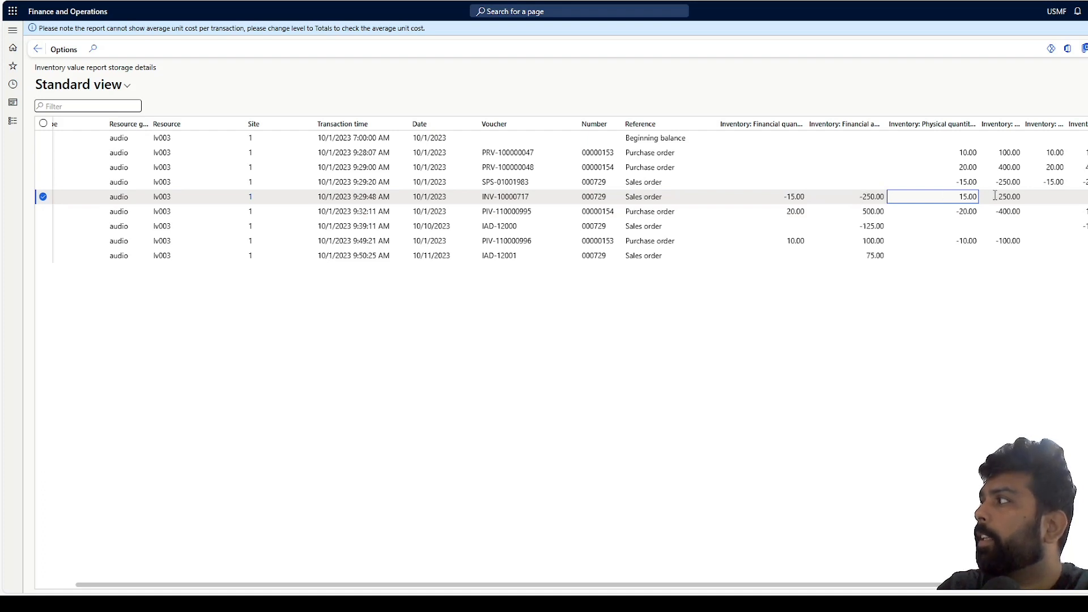
pyautogui.click(798, 197)
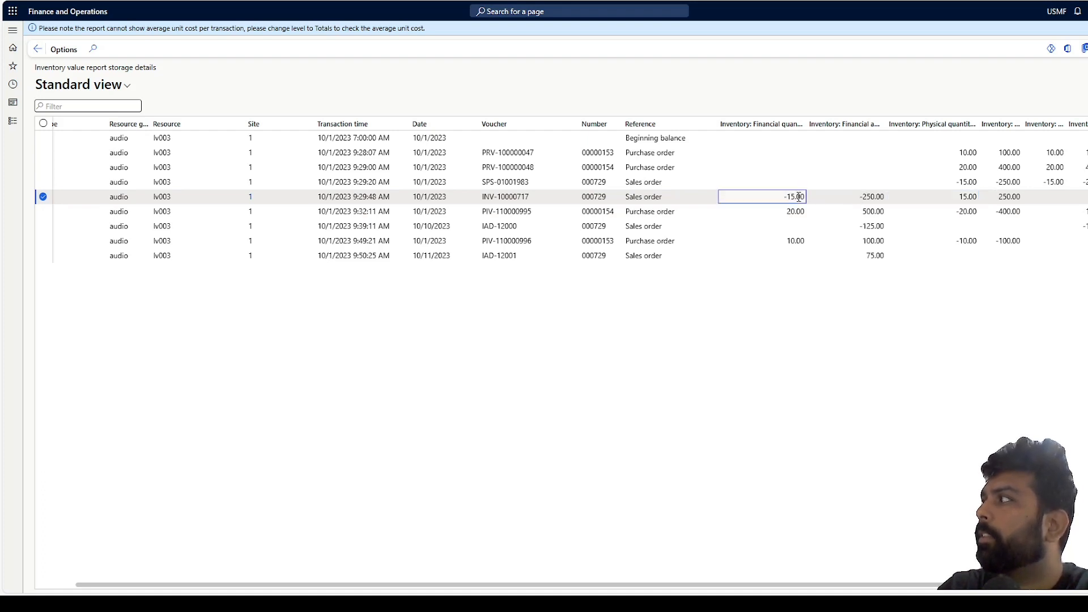
pyautogui.click(961, 196)
pyautogui.click(970, 182)
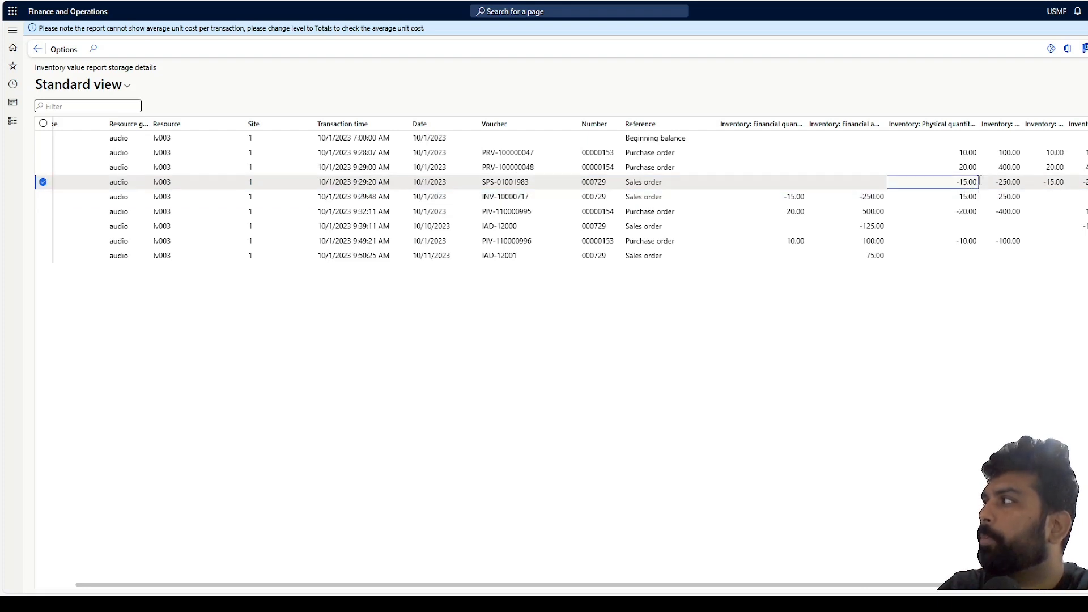
pyautogui.click(814, 196)
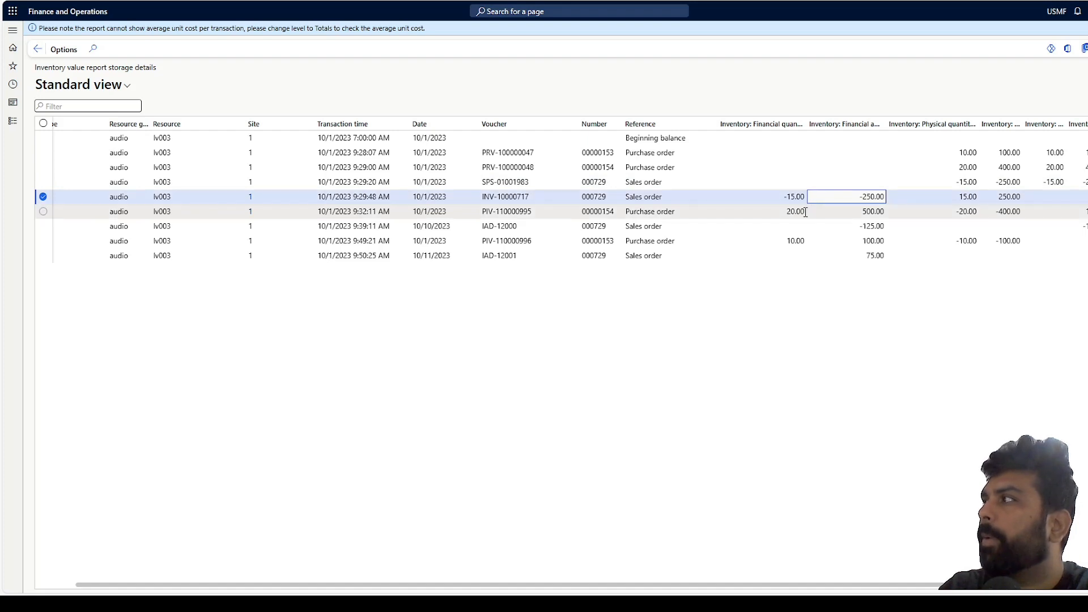
# - Compare the first purchase invoice's financial quantity and amount with its reversed physical quantity and amount
pyautogui.click(804, 212)
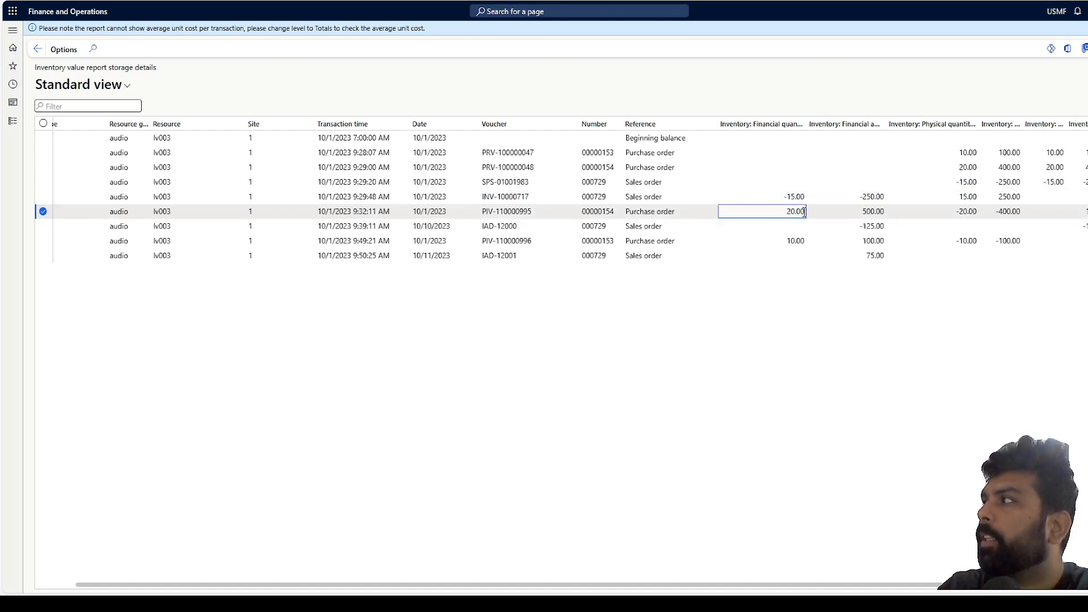
pyautogui.click(975, 212)
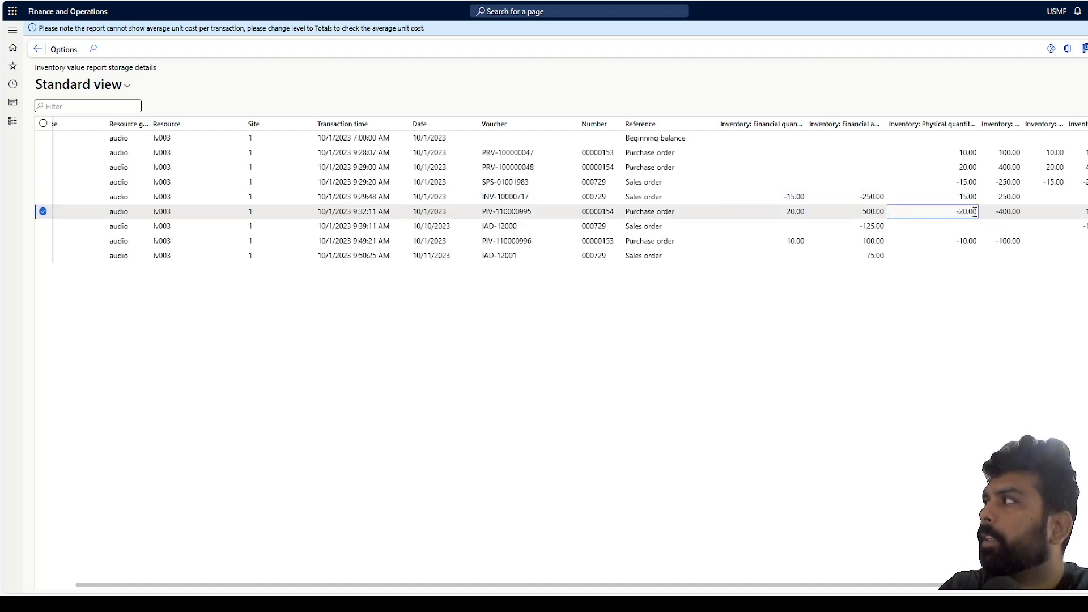
pyautogui.click(845, 212)
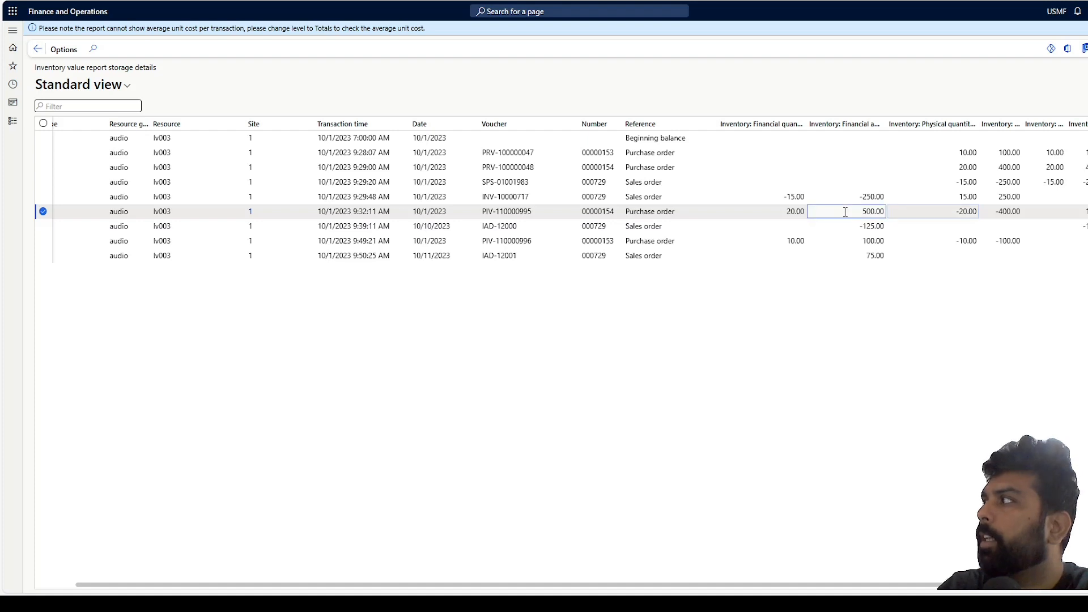
pyautogui.click(996, 211)
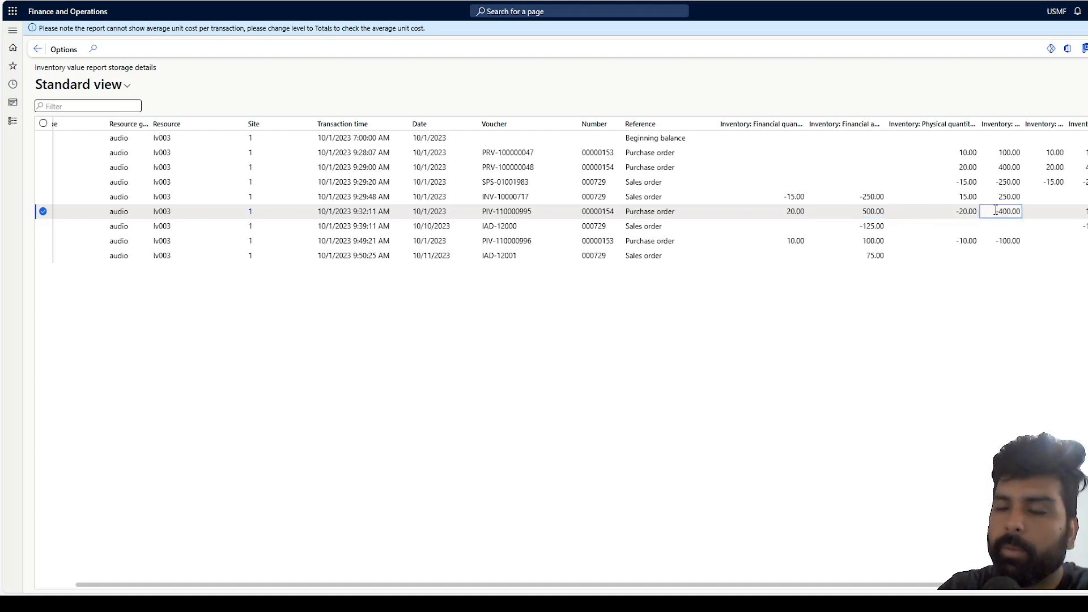
pyautogui.click(875, 213)
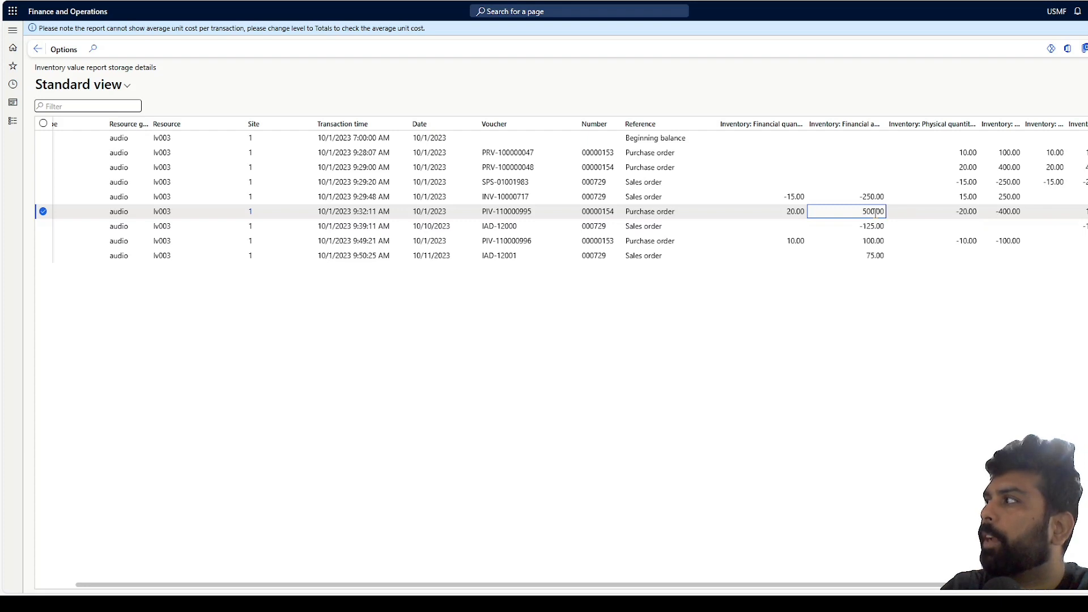
# - Relate the 10/10/2023 adjustment to its sales invoice, and the second purchase invoice's financial amount to the 10/11/2023 adjustment
pyautogui.press('Down')
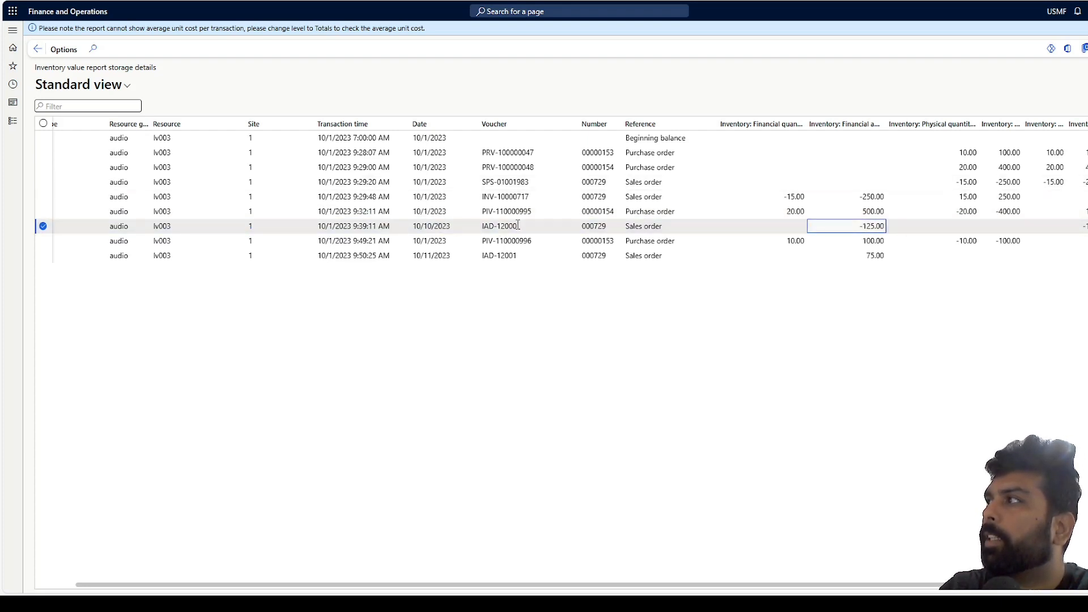
pyautogui.click(607, 225)
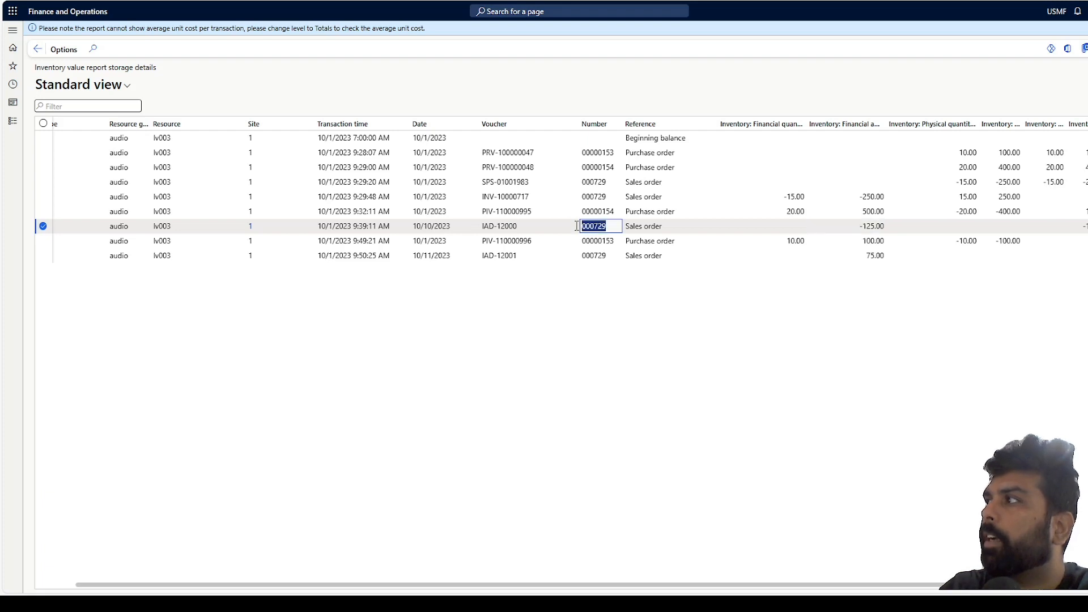
pyautogui.click(583, 197)
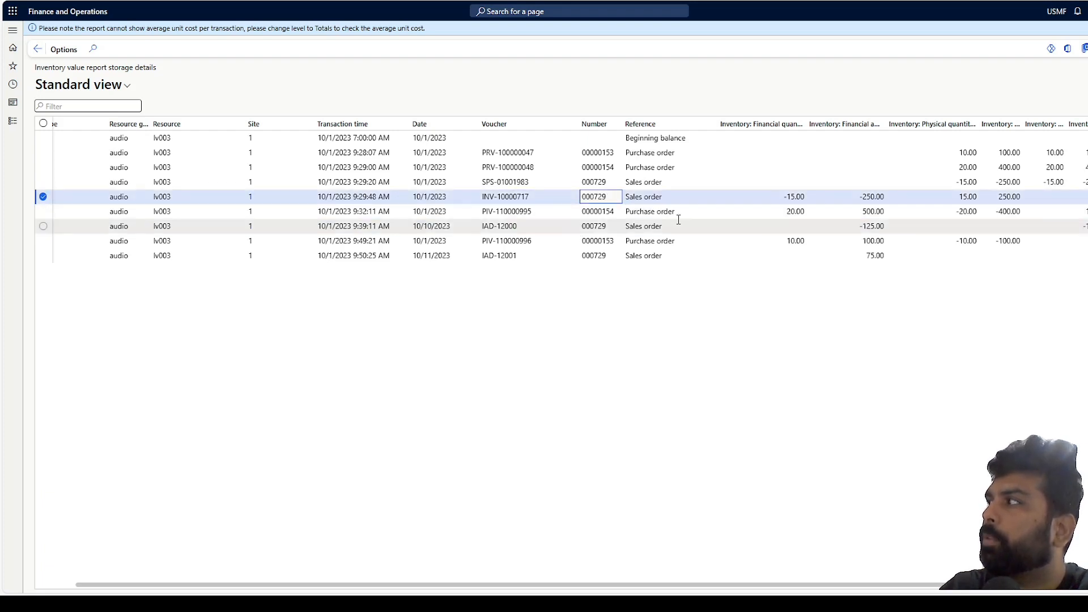
pyautogui.click(836, 240)
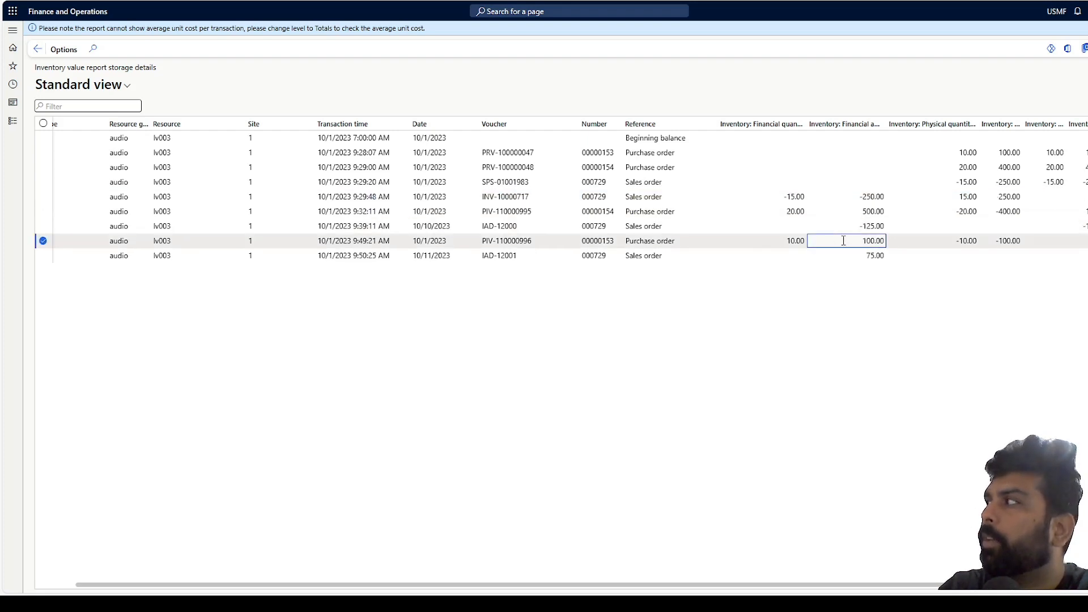
pyautogui.click(877, 255)
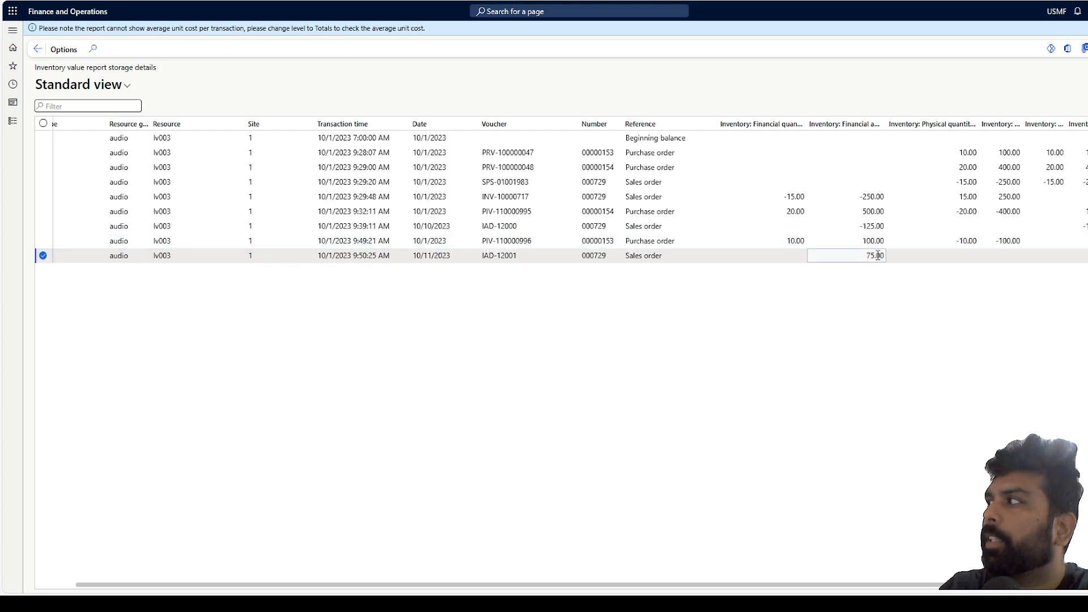